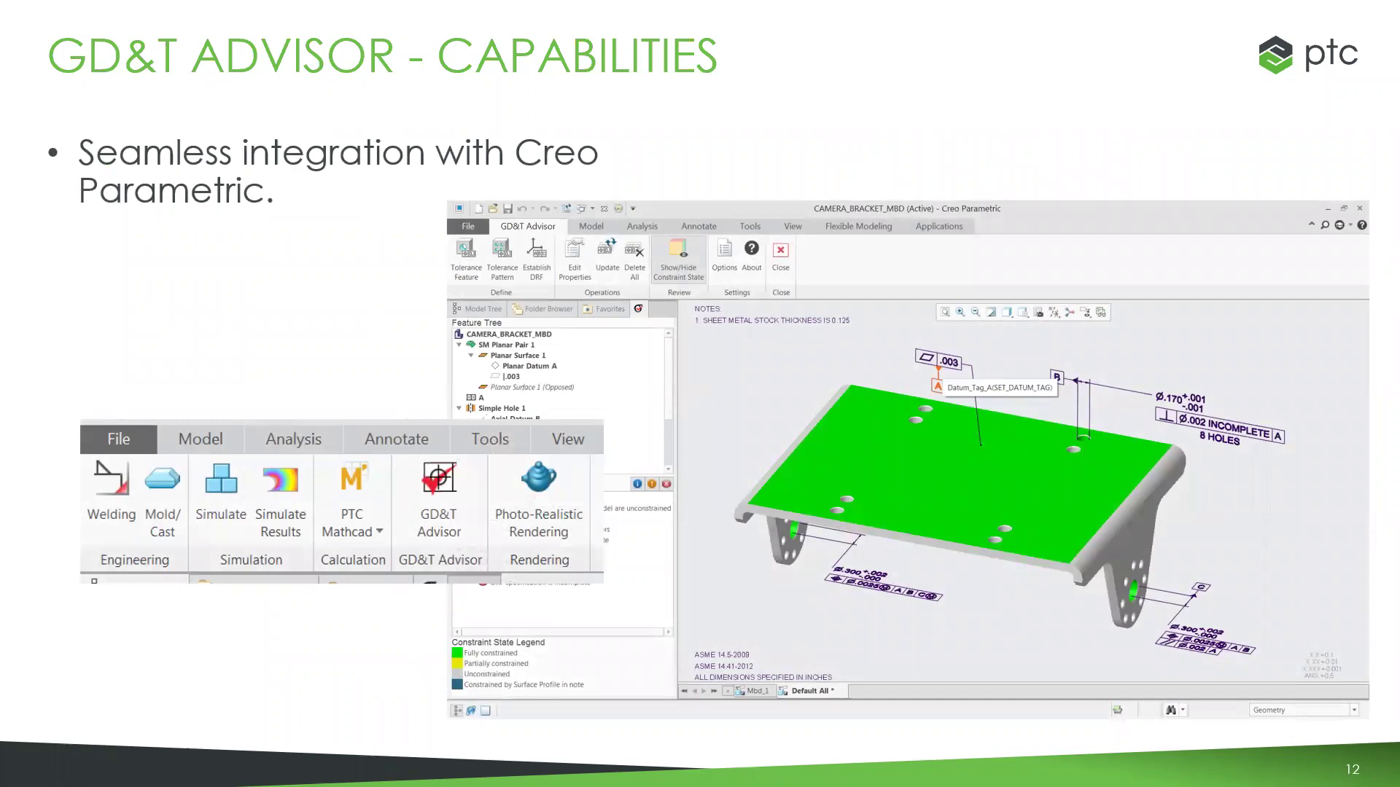
Step: Advance the GD&T Advisor slides to the streamlined model tree point
key("Right")
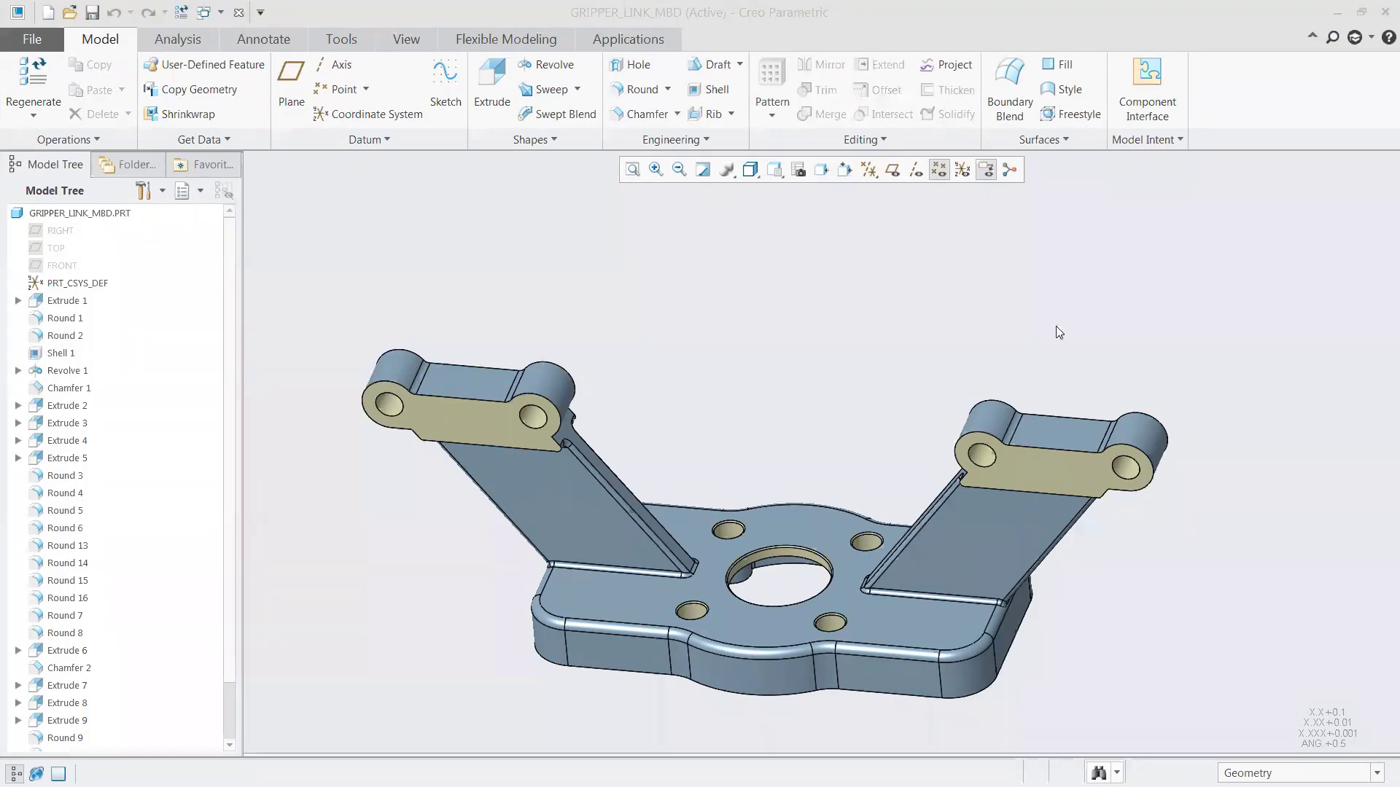
Step: Display the gripper link's Mbd_01 annotation state and make BOTTOM the active annotation plane
mouse_move(712, 458)
middle_mouse_down()
mouse_move(731, 416)
mouse_move(713, 401)
mouse_move(714, 451)
middle_mouse_up()
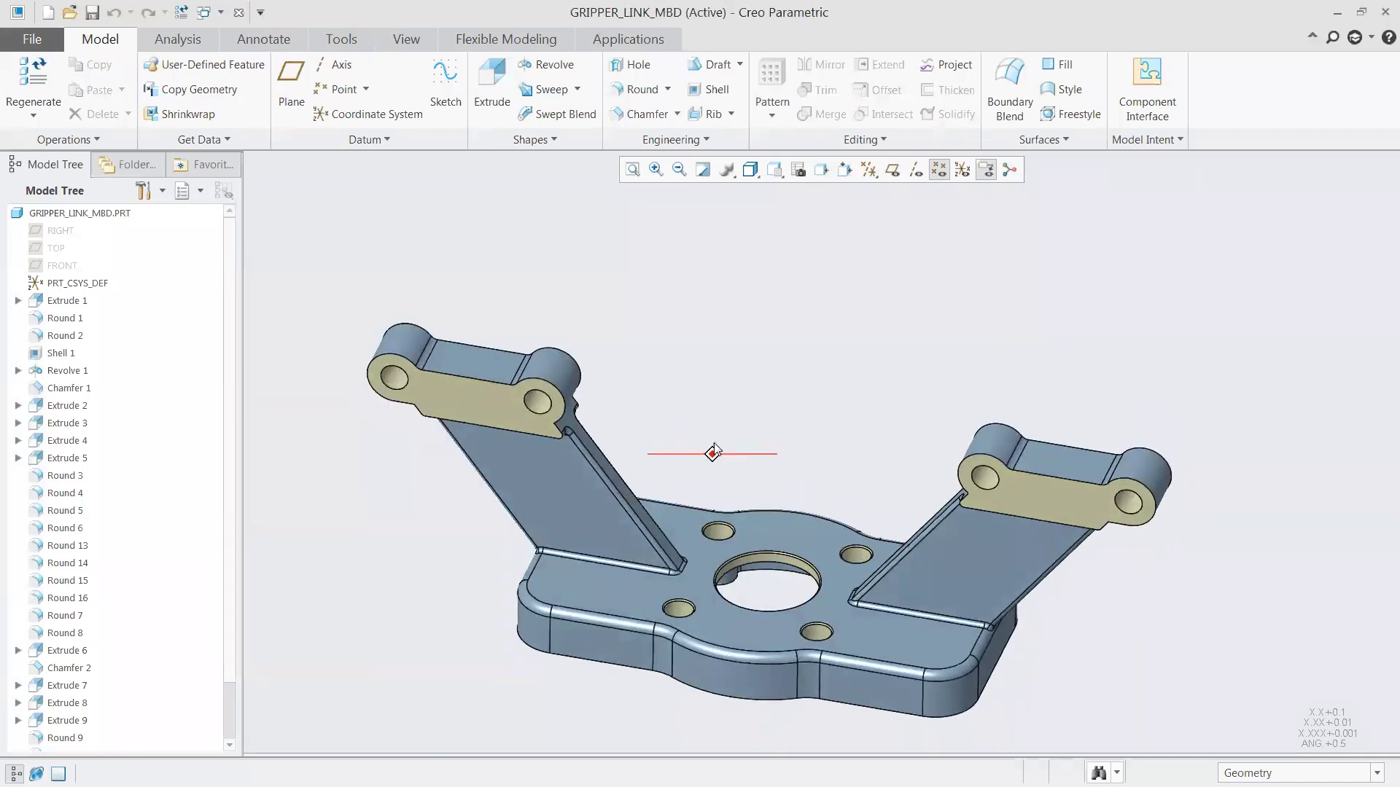
left_click(264, 39)
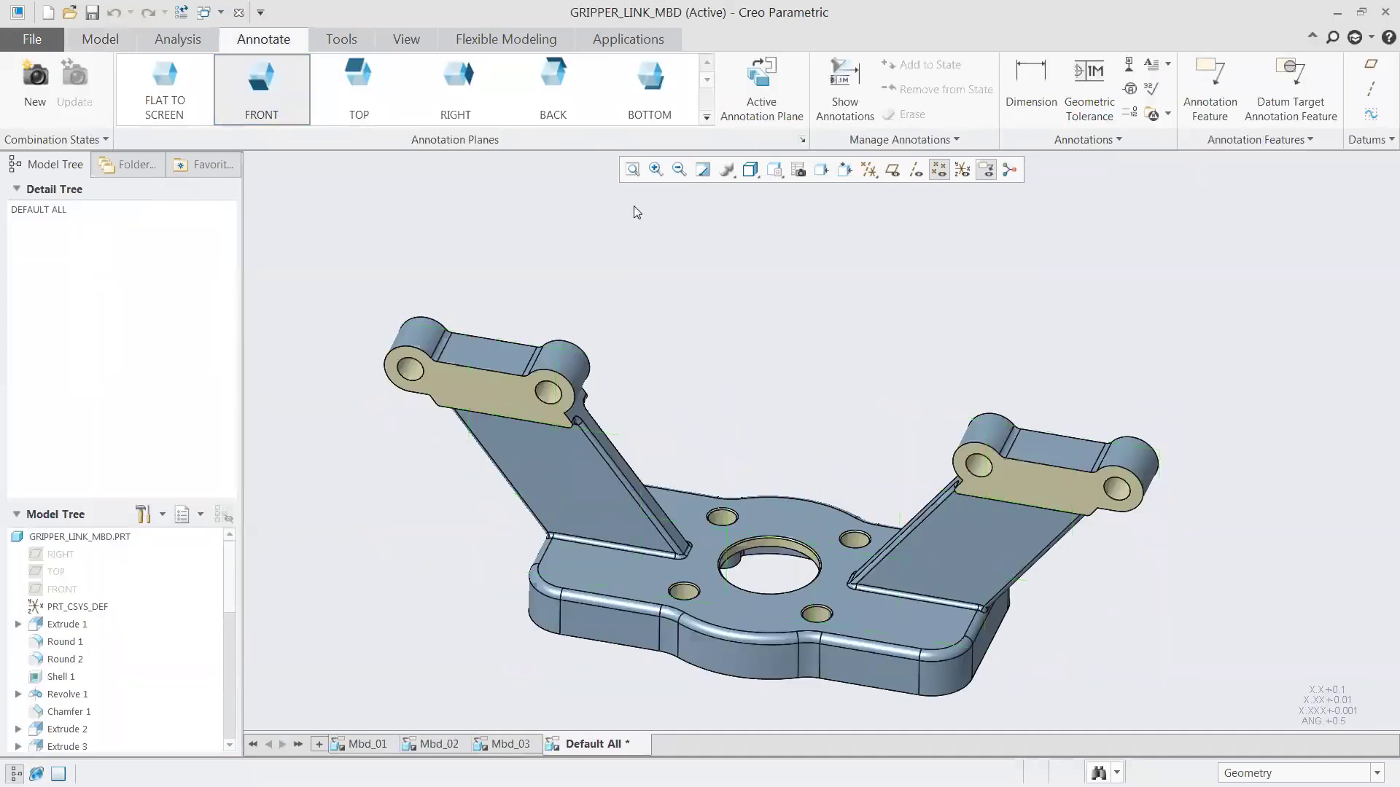
left_click(367, 749)
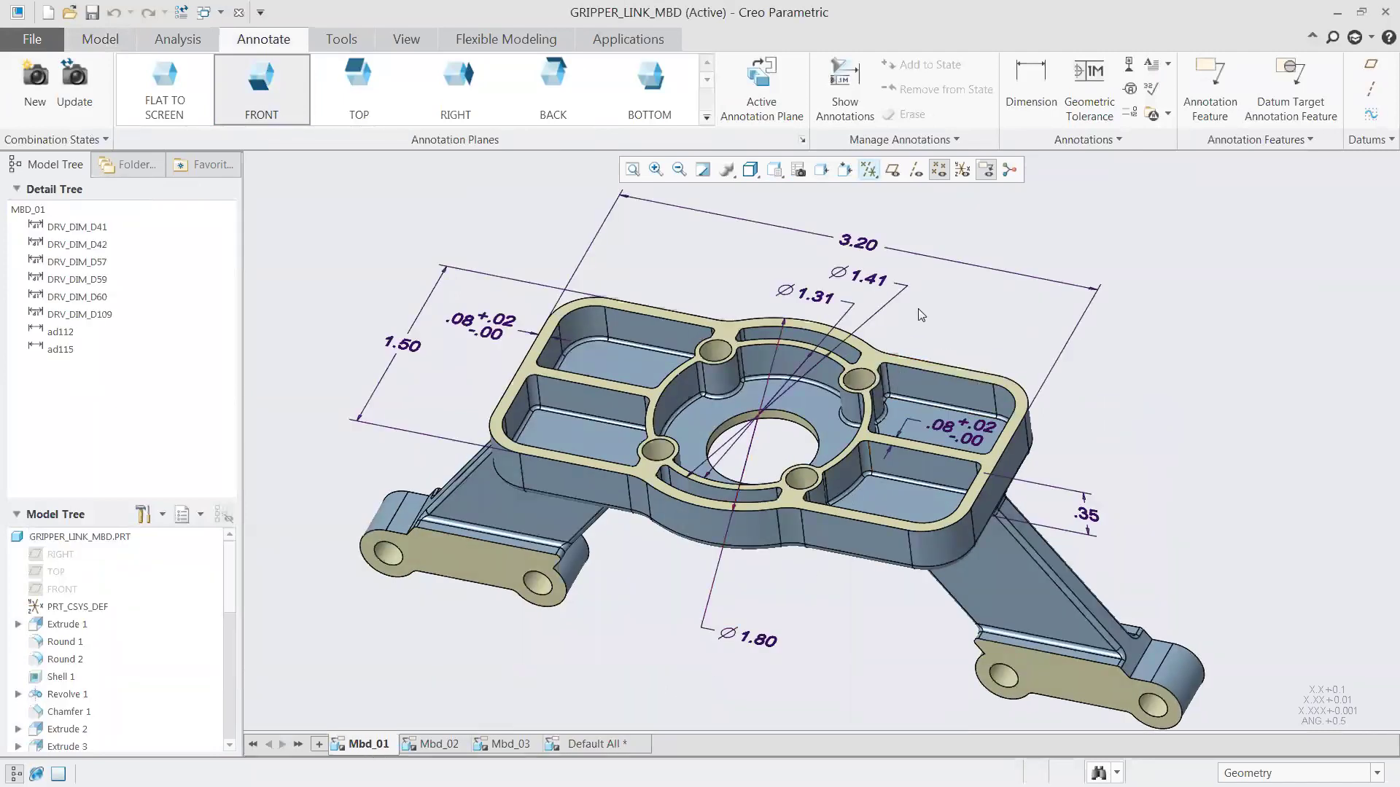
scroll(982, 234, "down", 3)
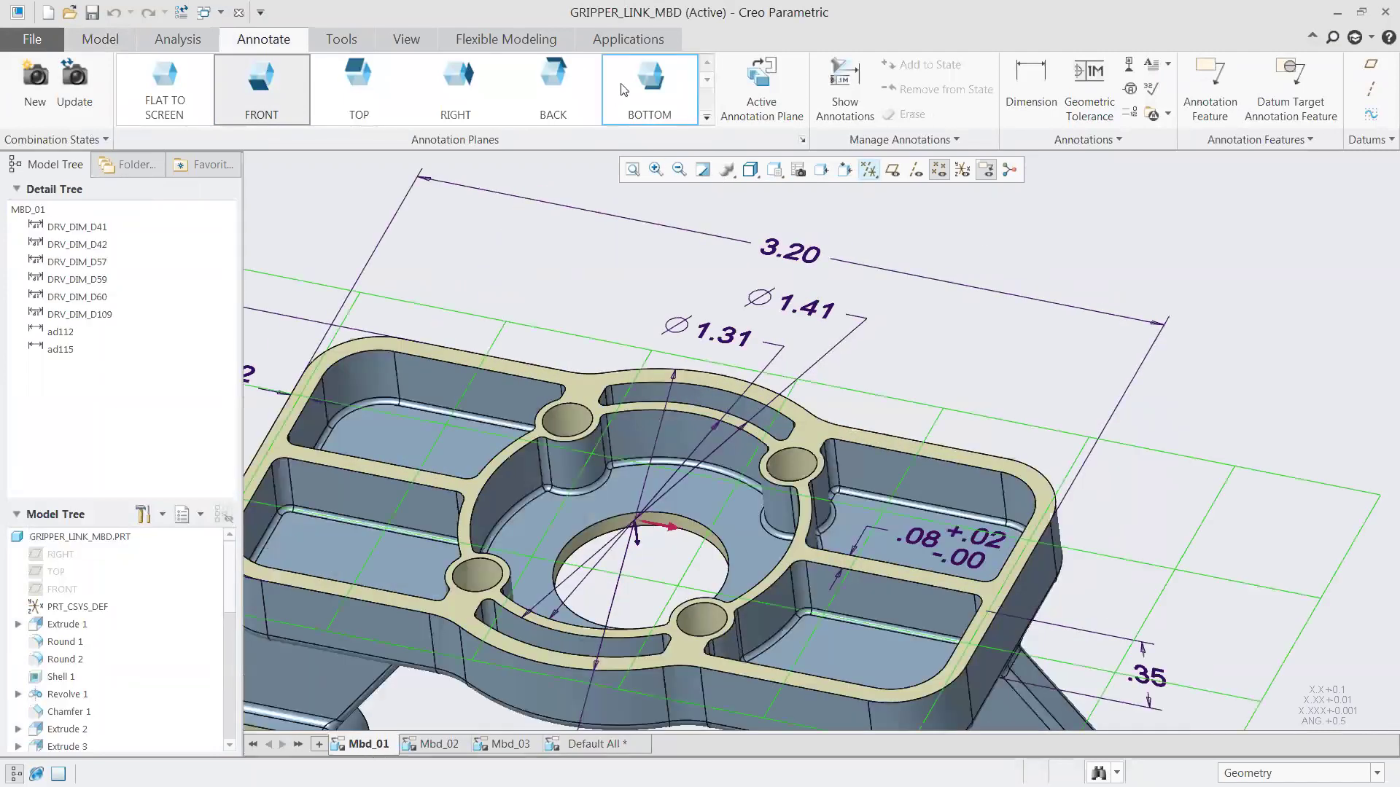
left_click(649, 91)
Step: Attach a flatness geometric tolerance of .002 to the gripper link's top face
left_click(1093, 76)
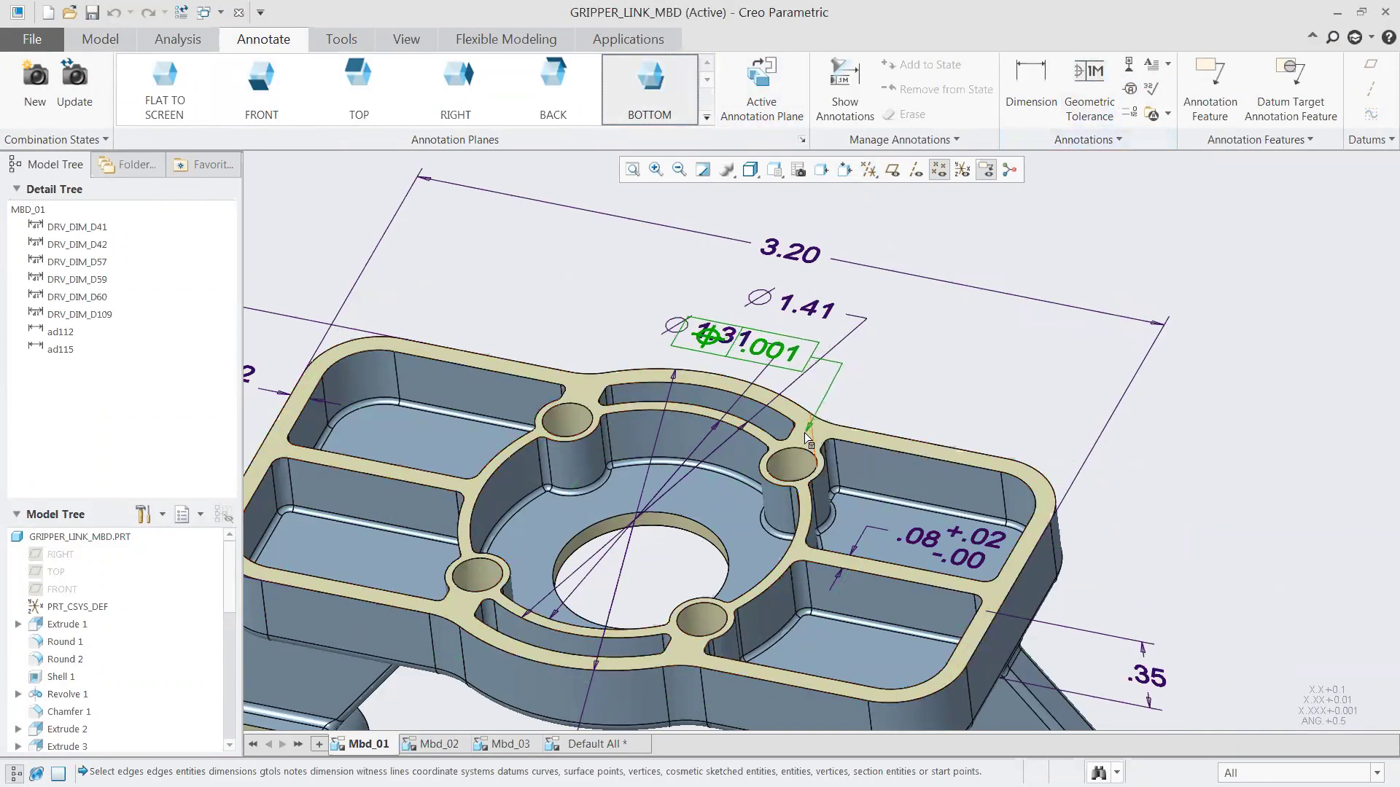
left_click(820, 419)
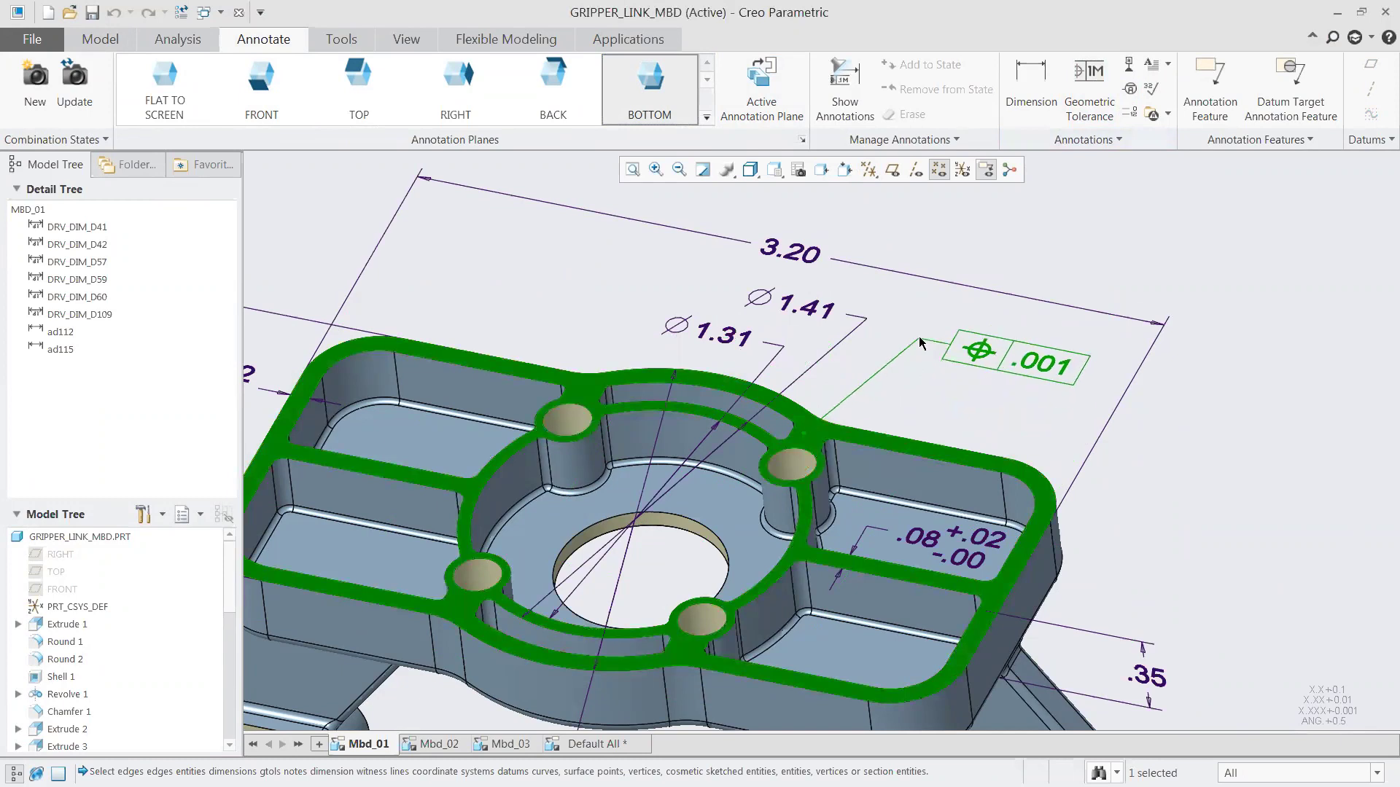
middle_click(920, 339)
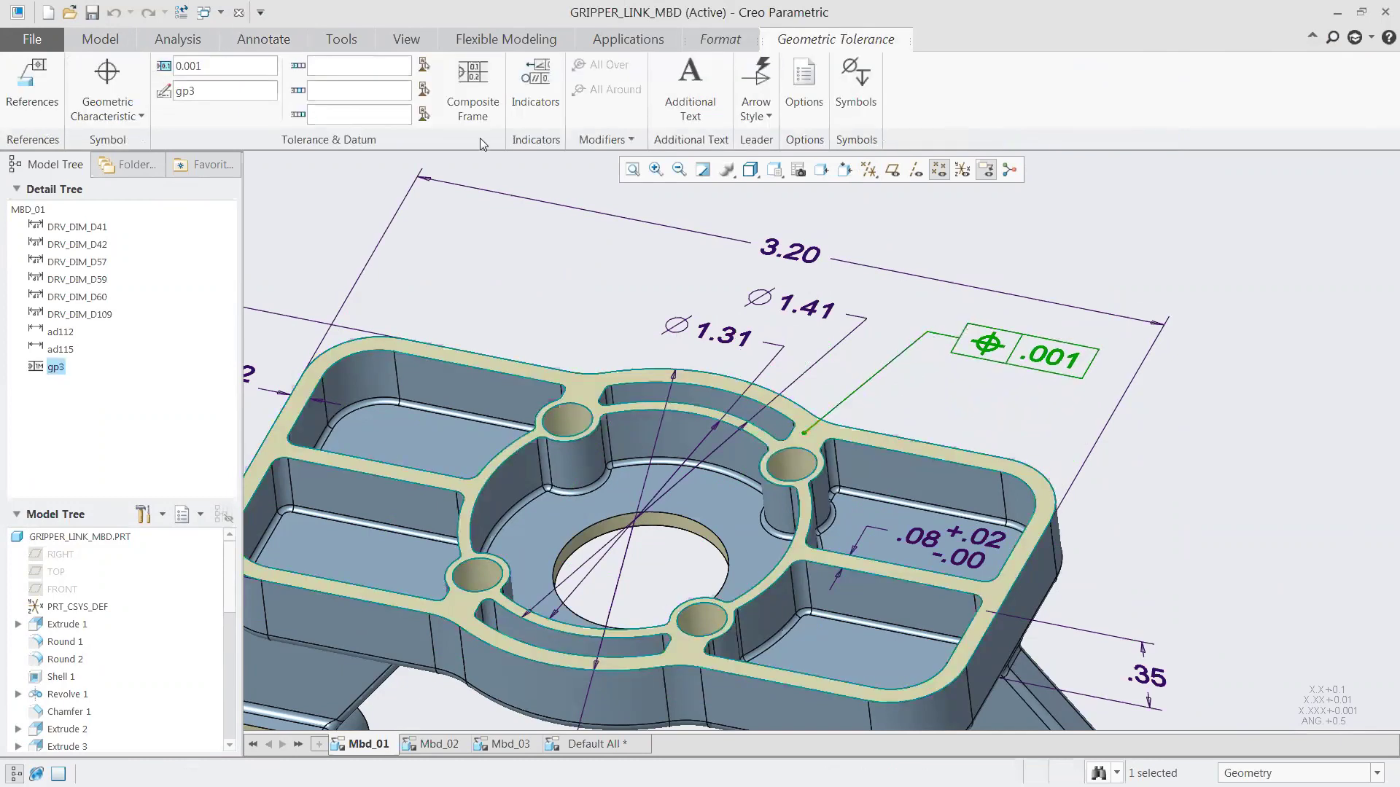
left_click(141, 119)
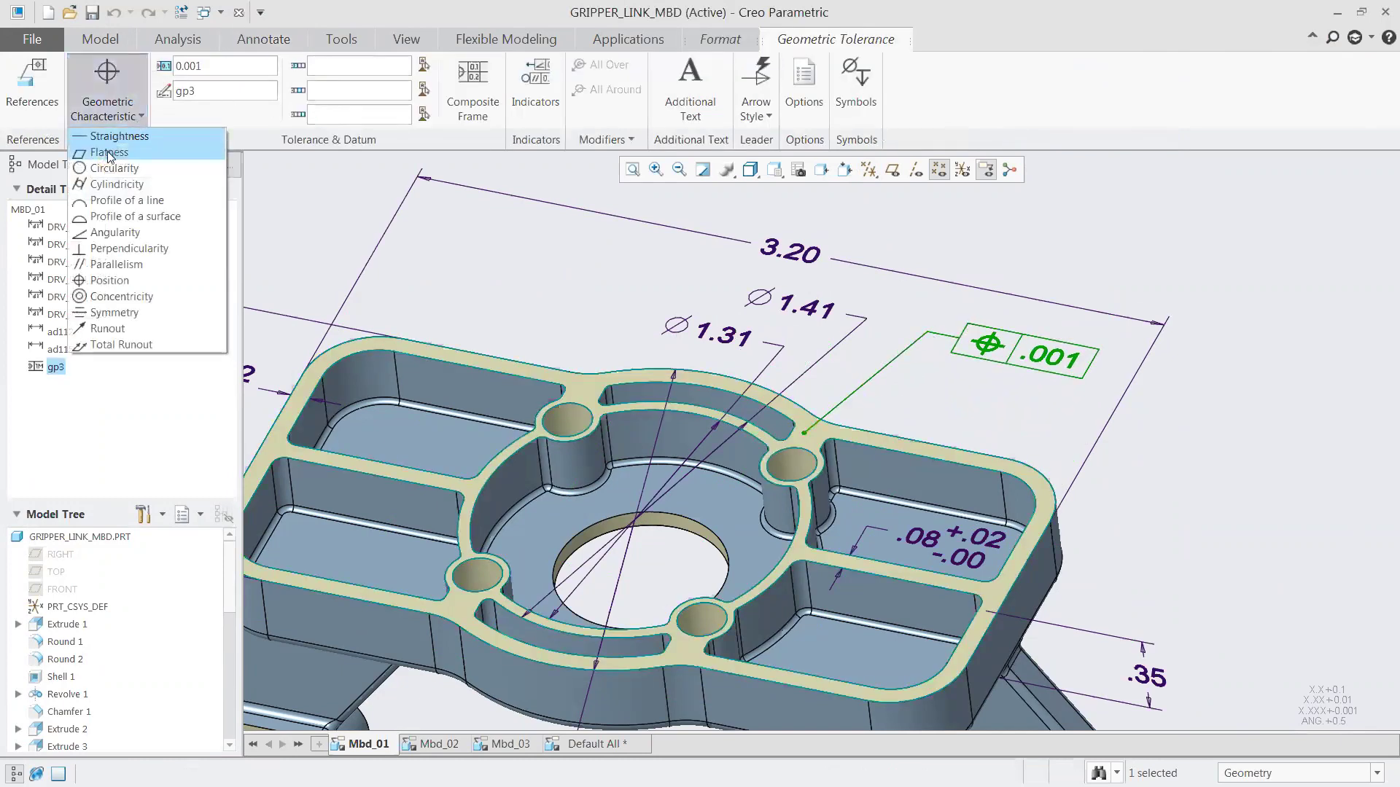
left_click(110, 152)
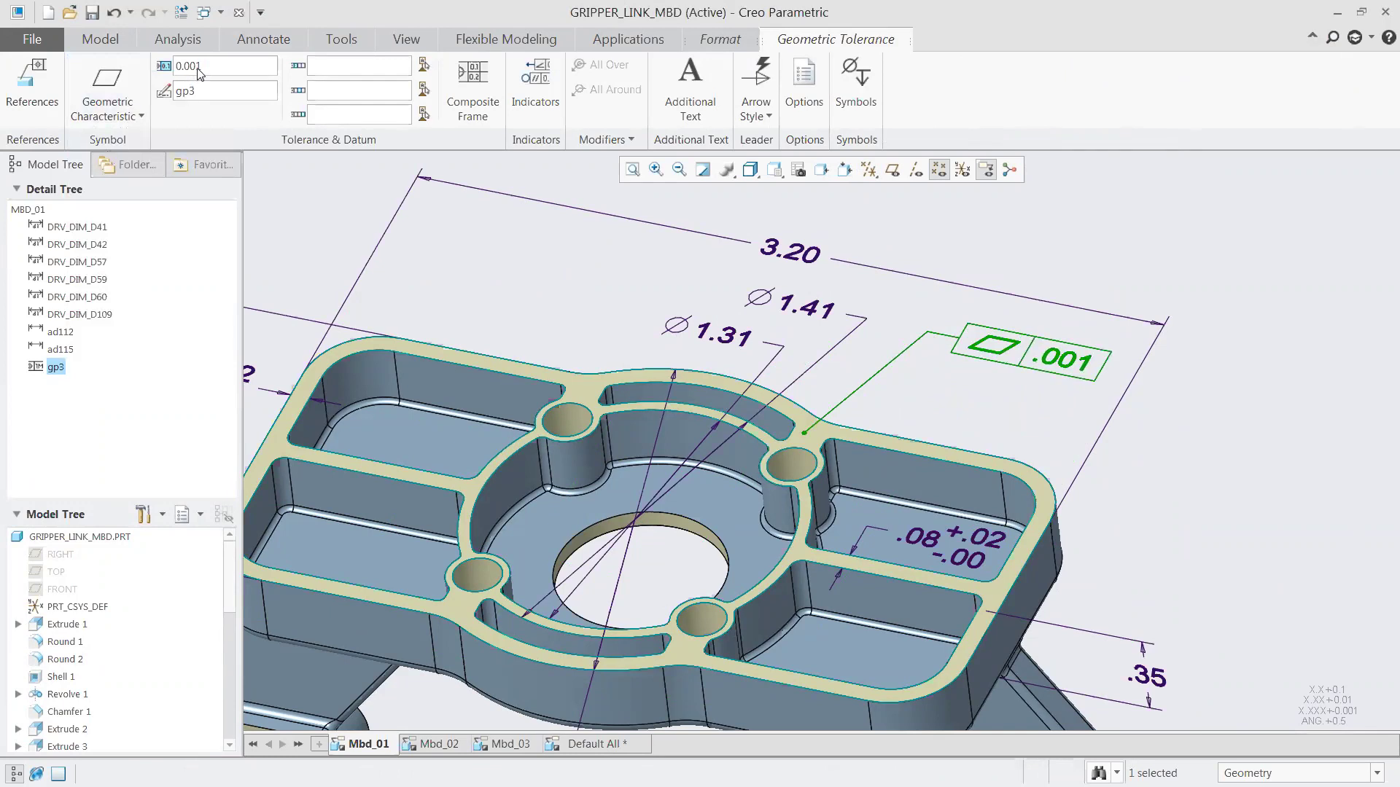
left_click_drag(196, 69, 217, 73)
type("2")
key("Return")
left_click(1060, 229)
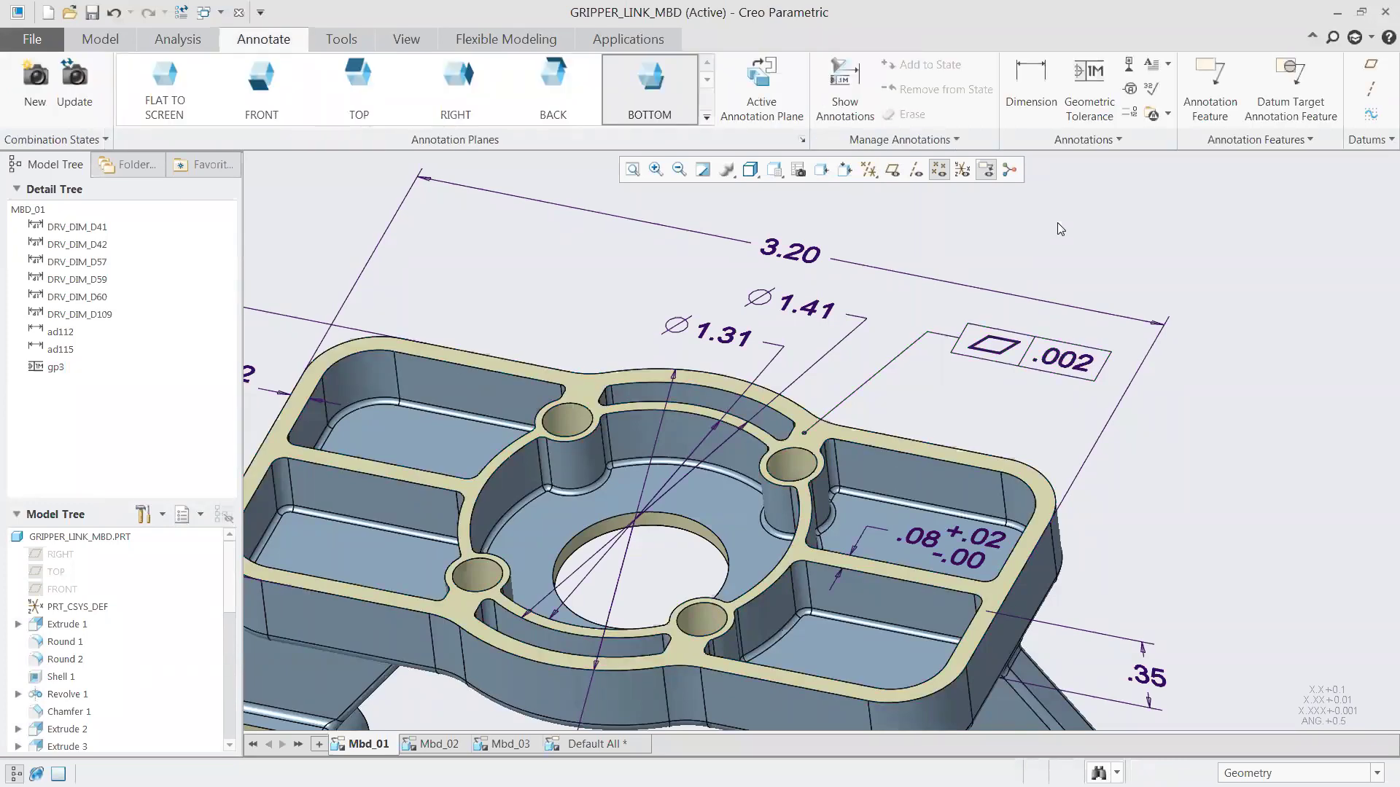
Step: Attach datum feature symbol A to the flatness frame, referencing the top face
left_click(1129, 66)
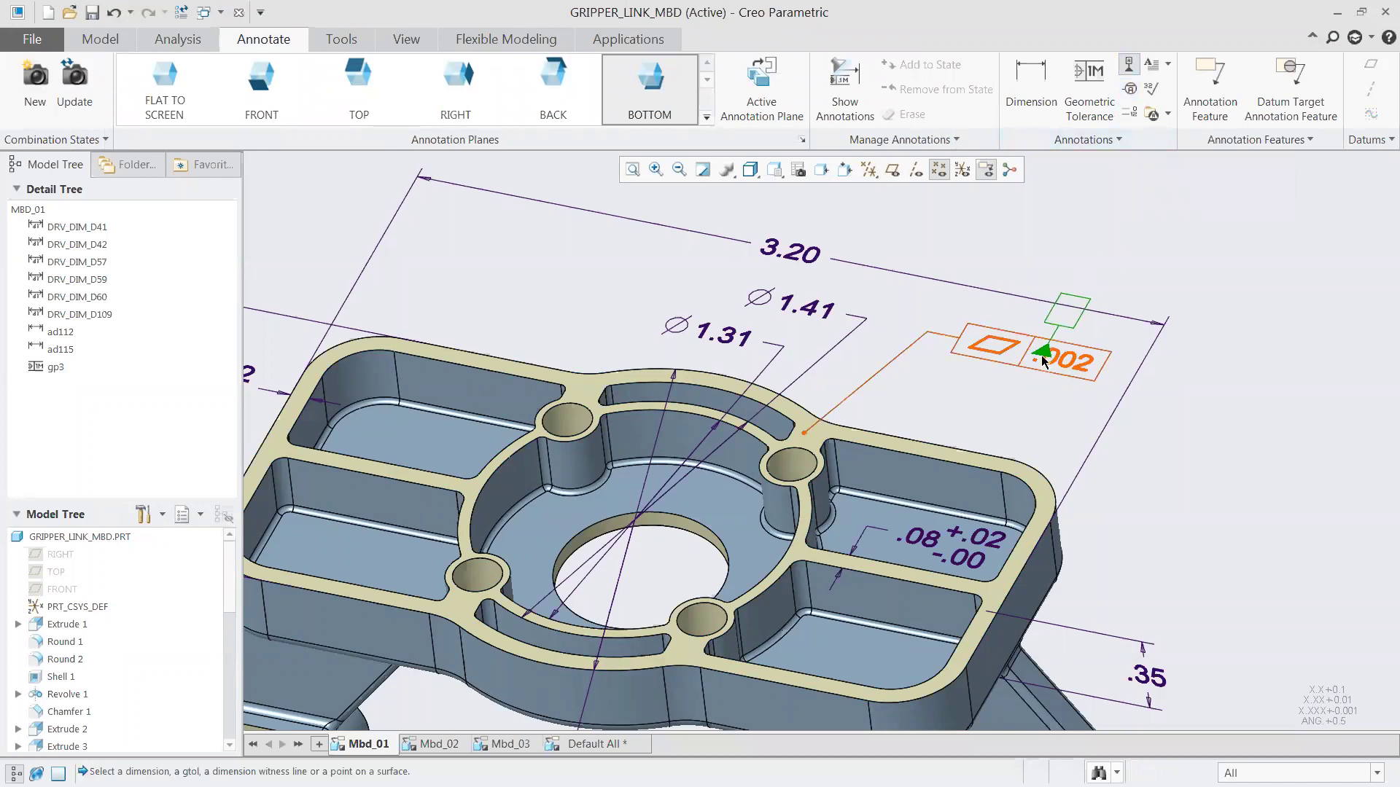
left_click(1043, 359)
middle_click(998, 431)
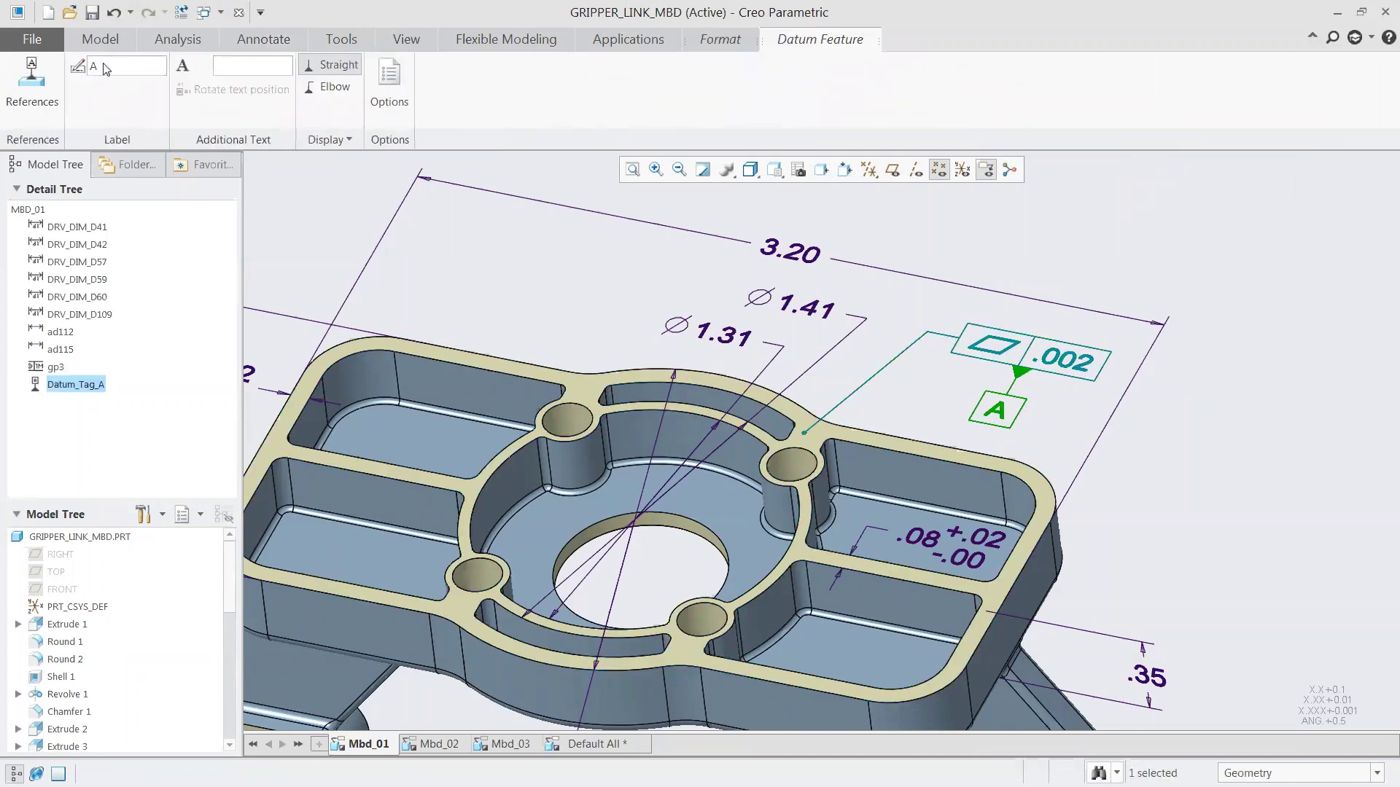
left_click(32, 81)
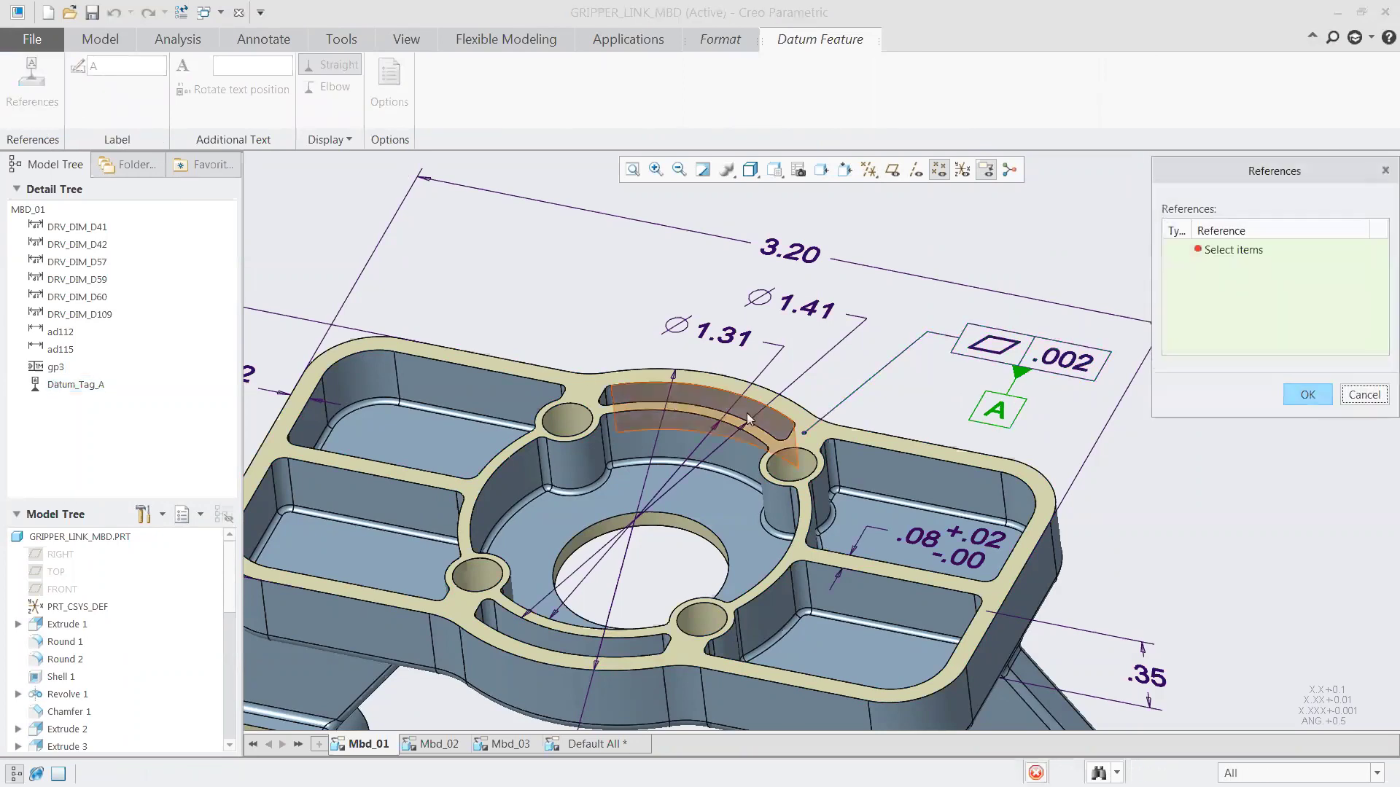
left_click(825, 429)
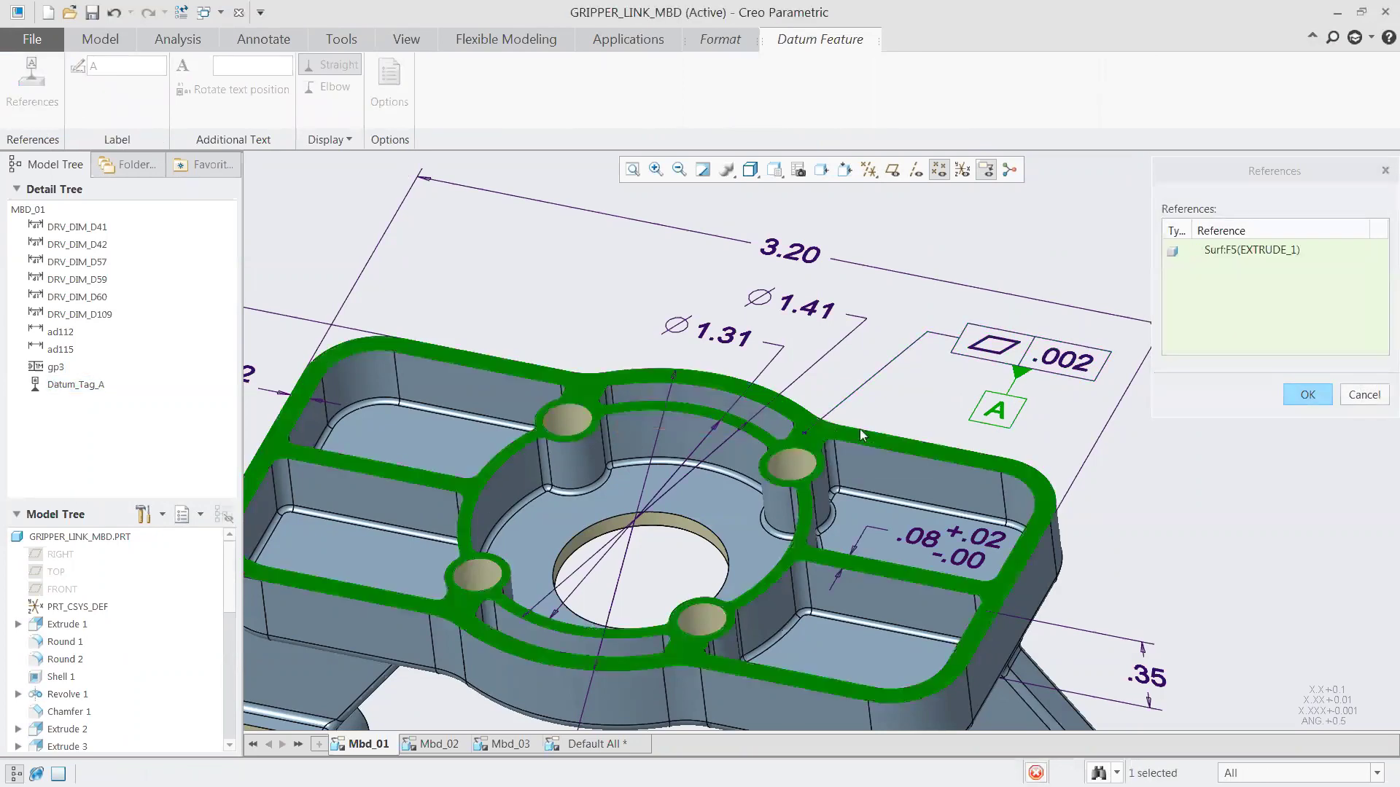
left_click(1307, 396)
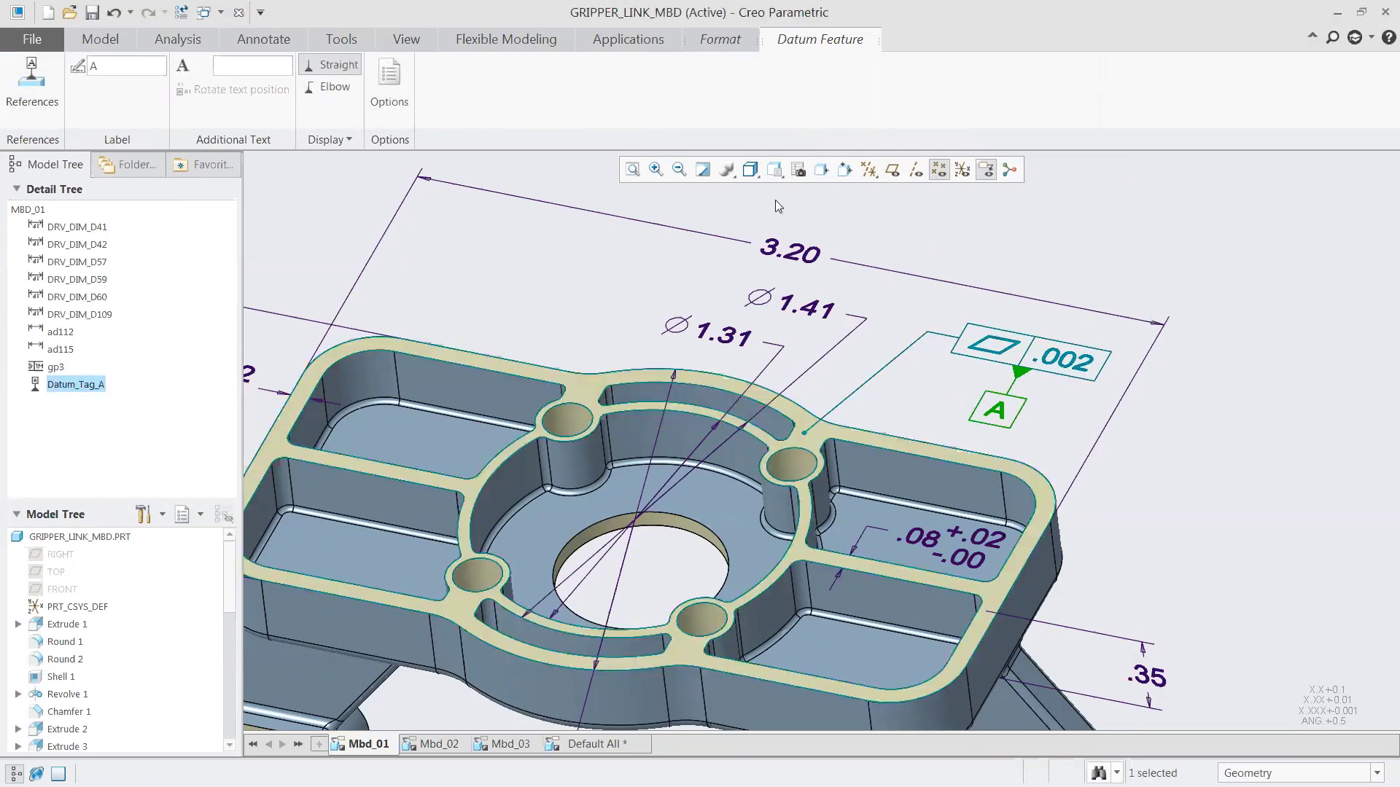
Step: Try elbow placements for datum tag A, leaving it directly below the frame
left_click(334, 88)
left_click(332, 65)
right_click(1013, 412)
left_click(1094, 495)
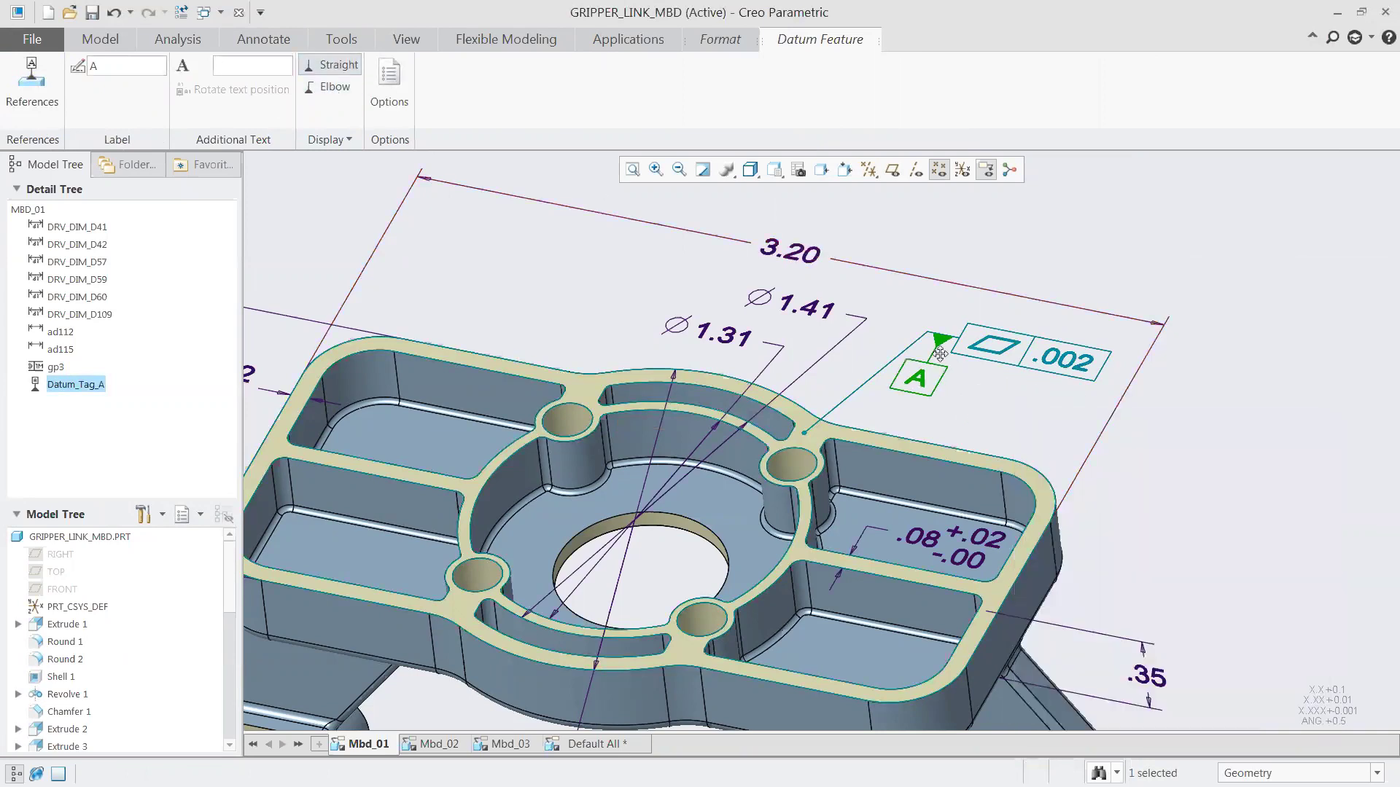
right_click(909, 385)
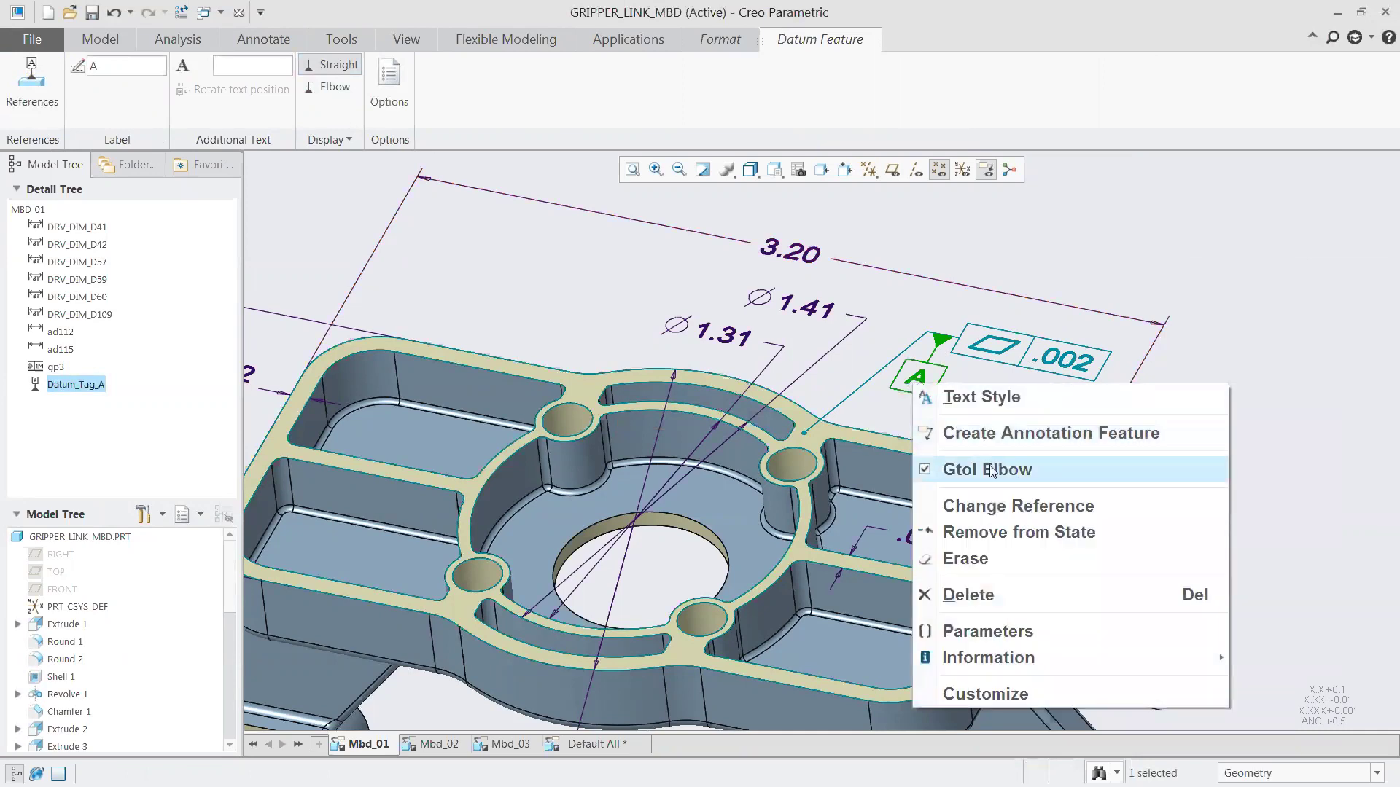
left_click(993, 467)
middle_click(1194, 400)
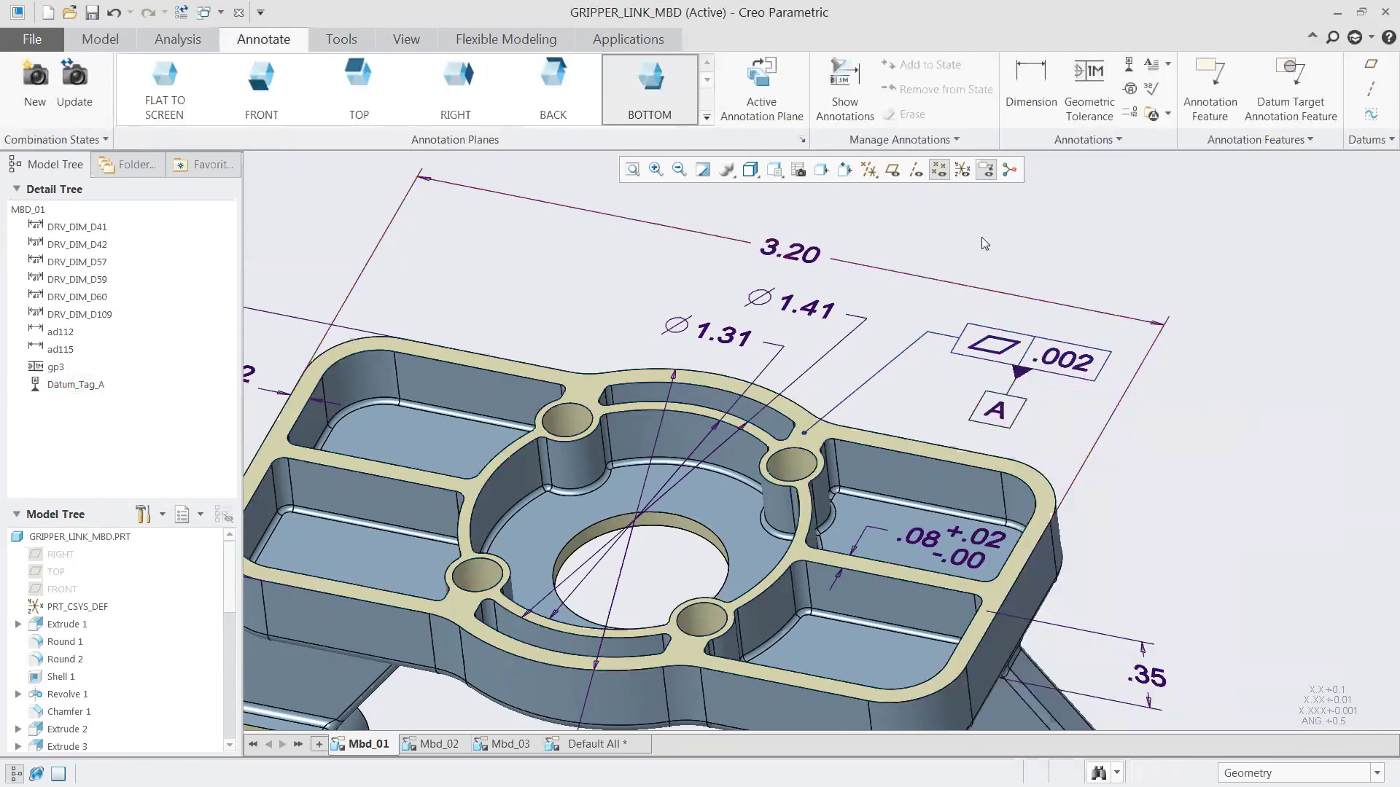
scroll(981, 237, "down", 2)
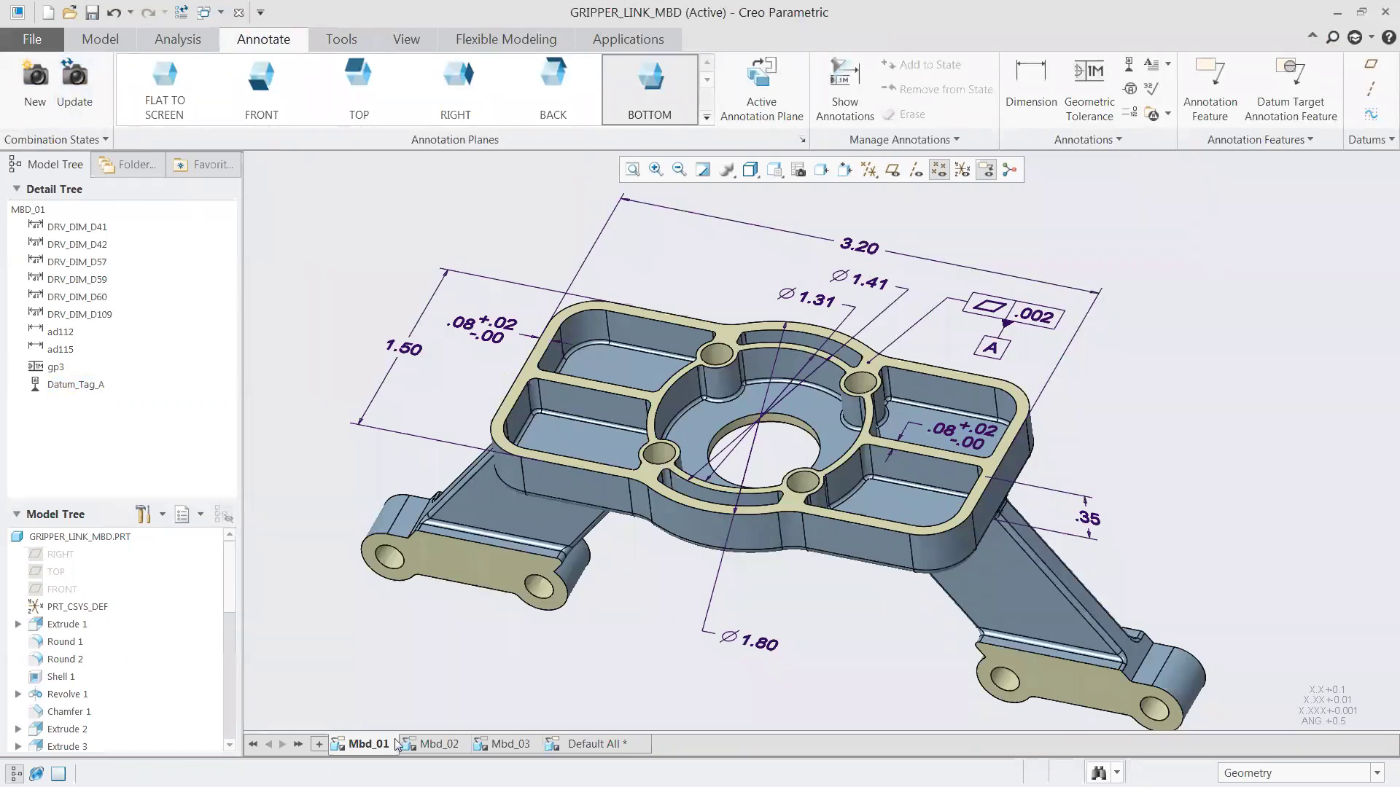
Step: In Mbd_02 on the TOP plane, show the central hole's Ø.70 dimension above the part
left_click(437, 746)
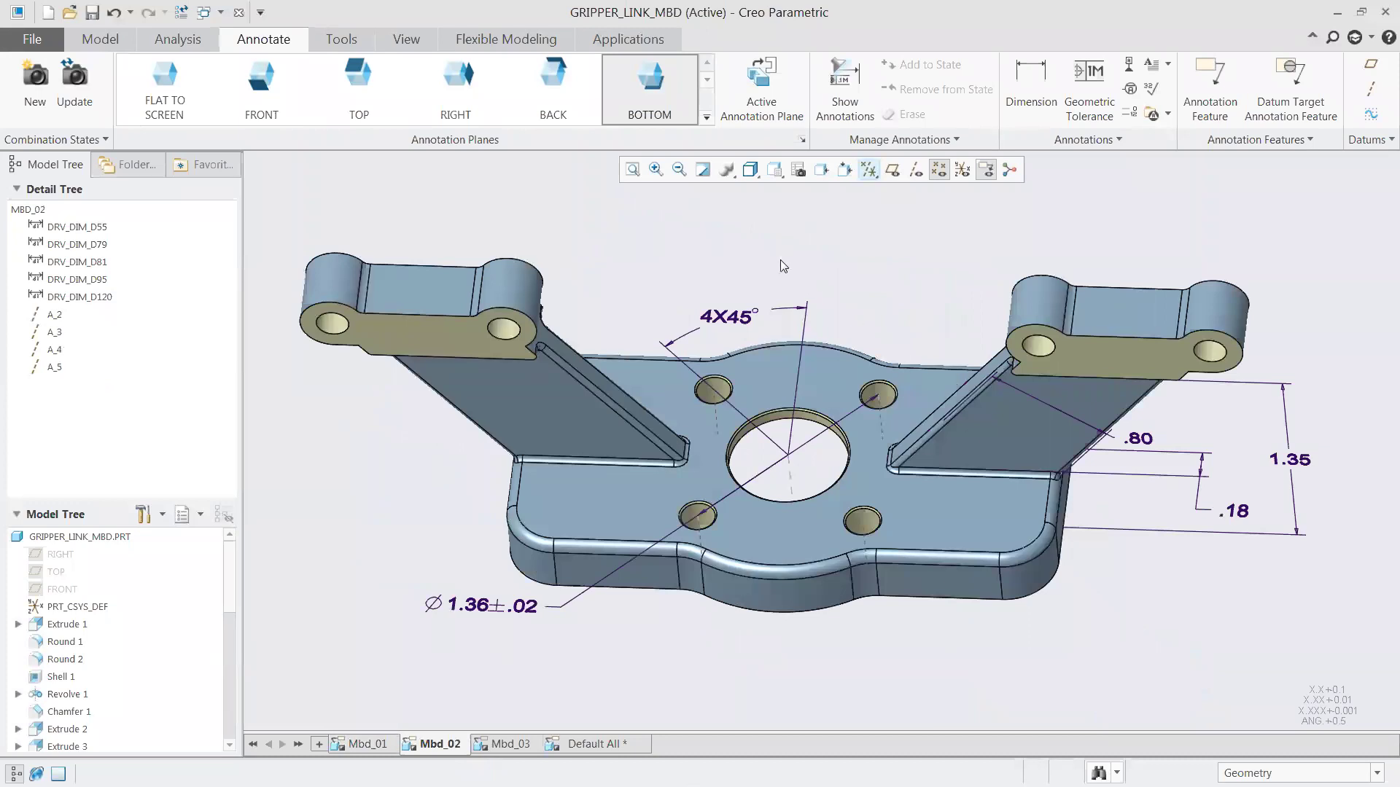
left_click(359, 86)
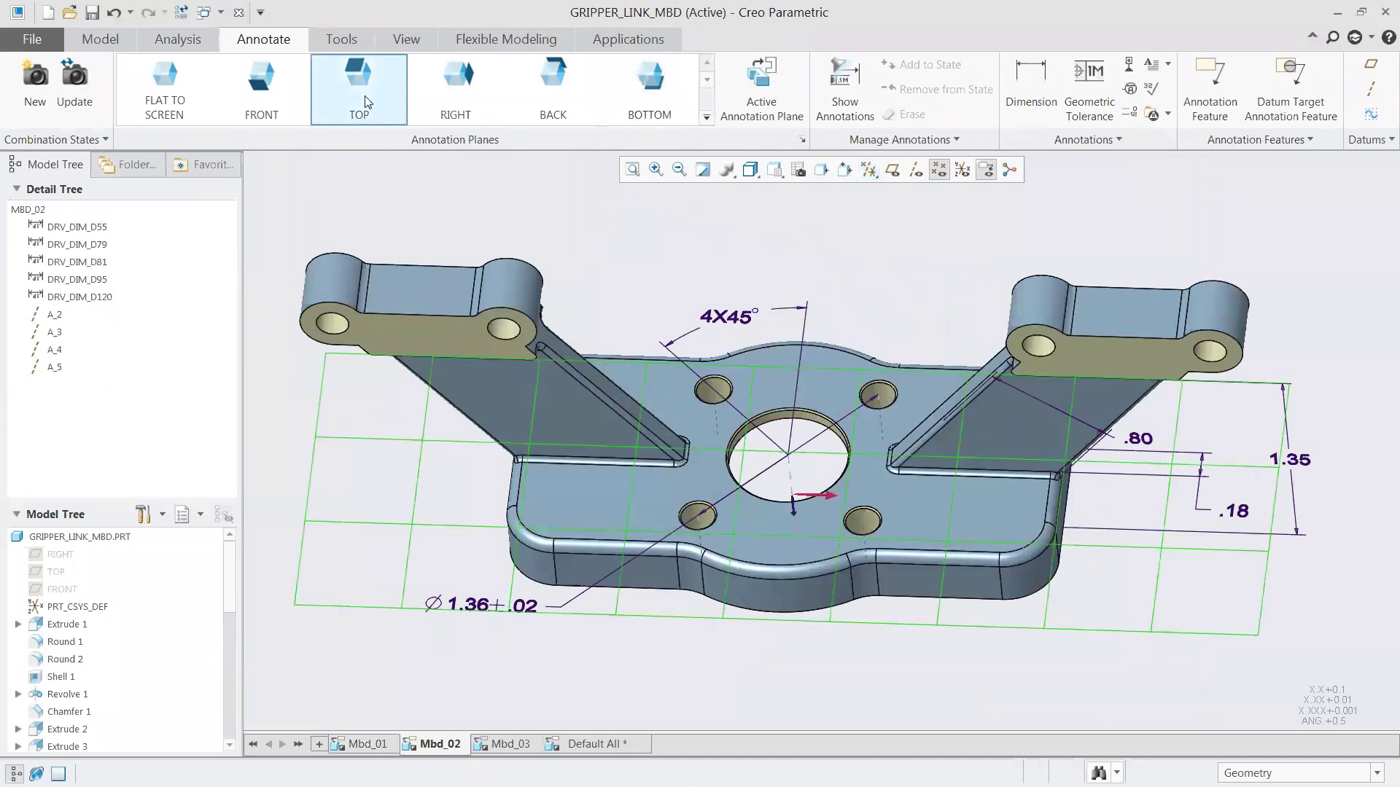
left_click(842, 77)
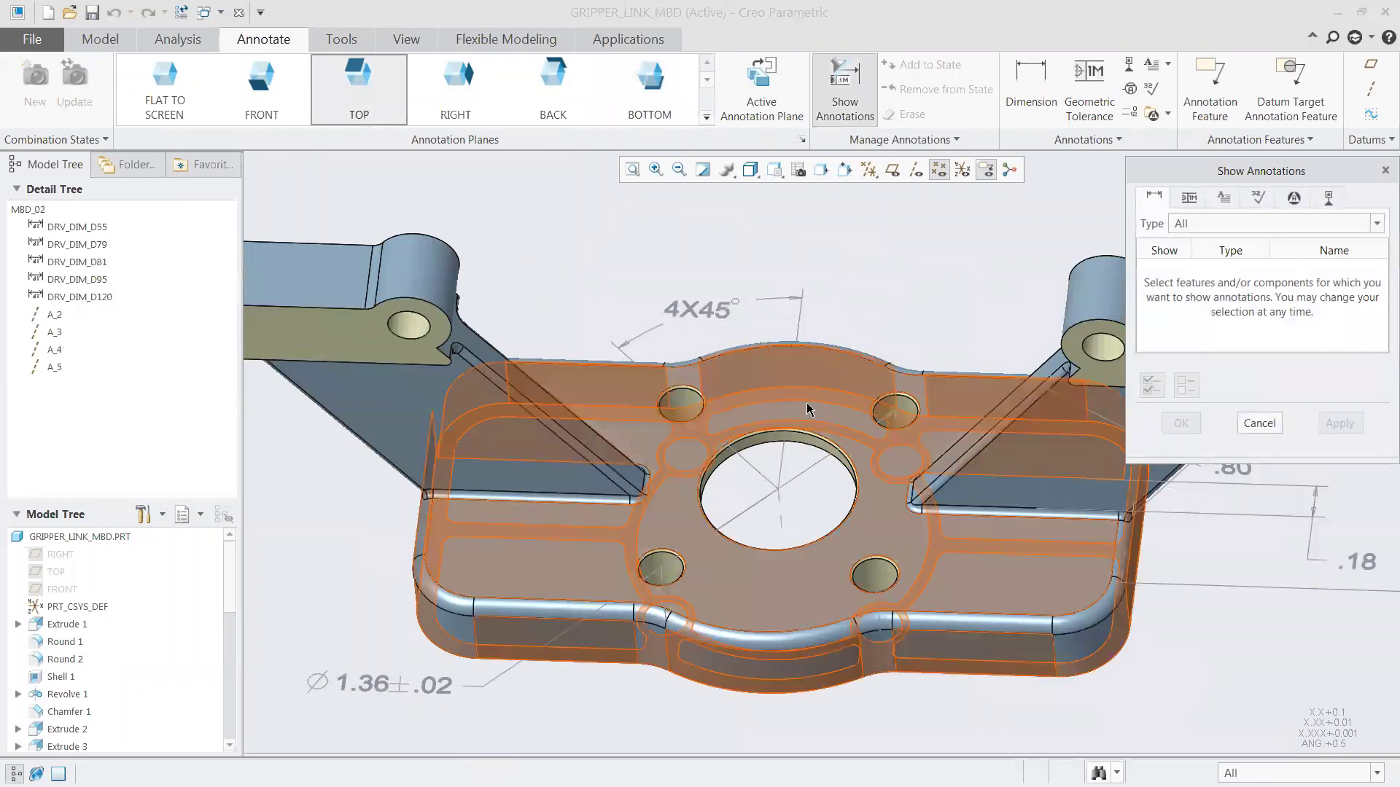
scroll(806, 402, "down", 4)
left_click(800, 498)
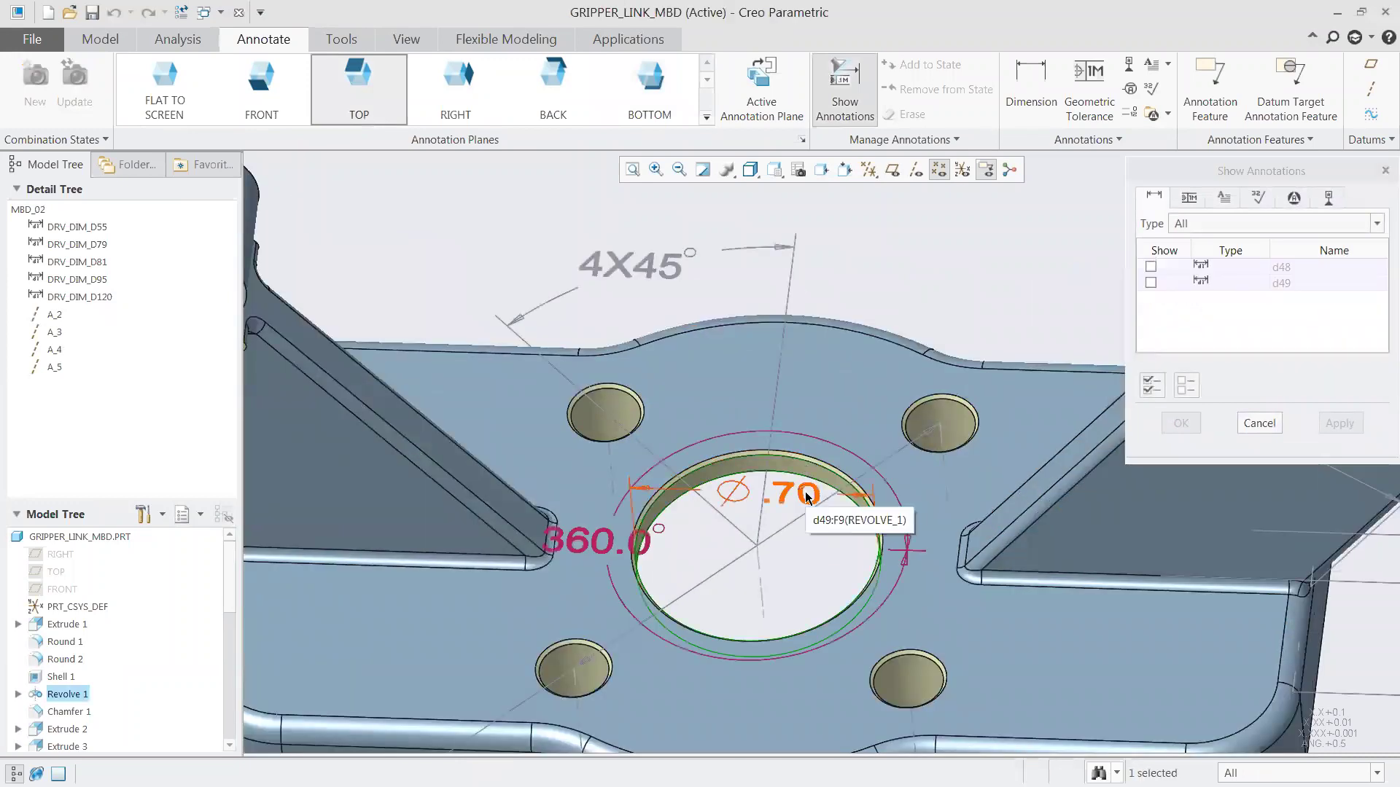
left_click(784, 489)
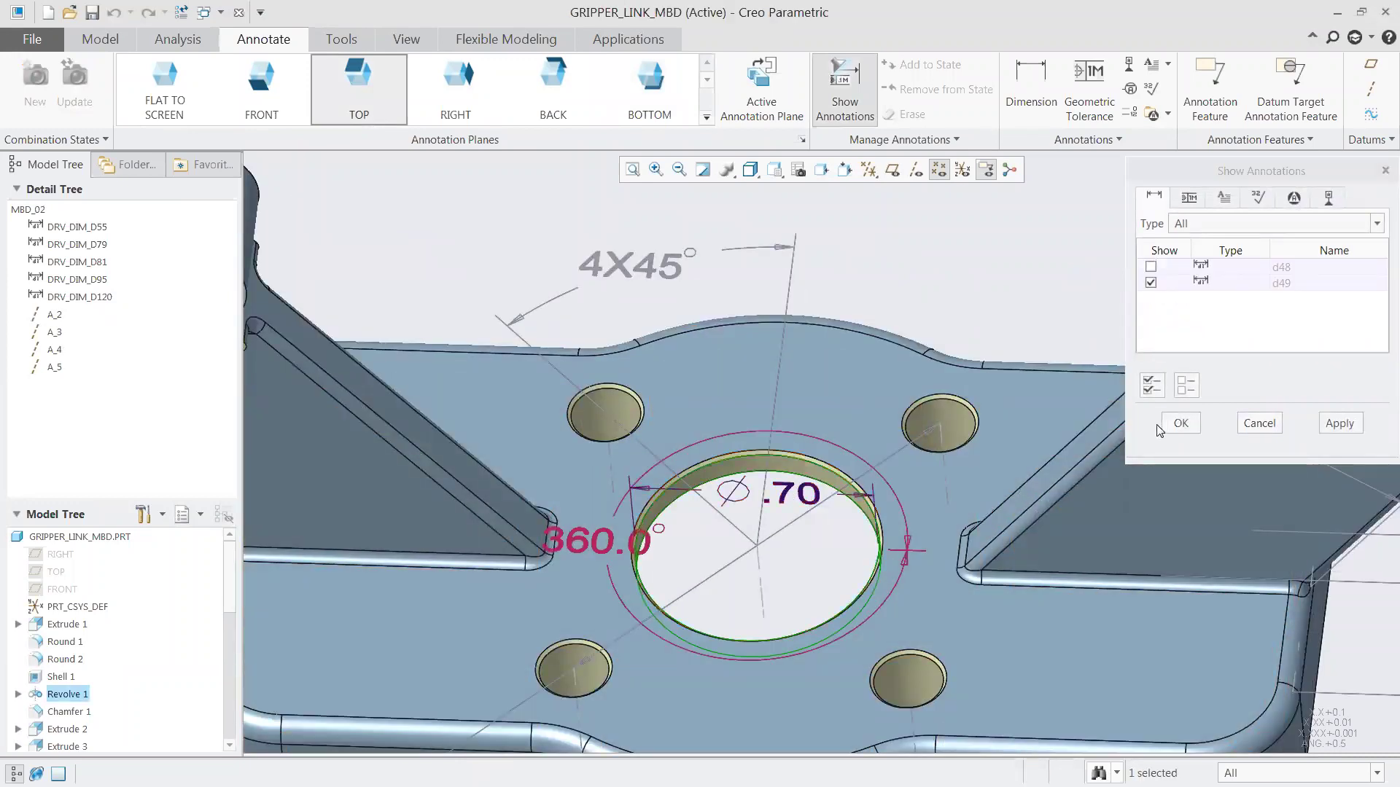
left_click(1181, 423)
scroll(771, 614, "up", 5)
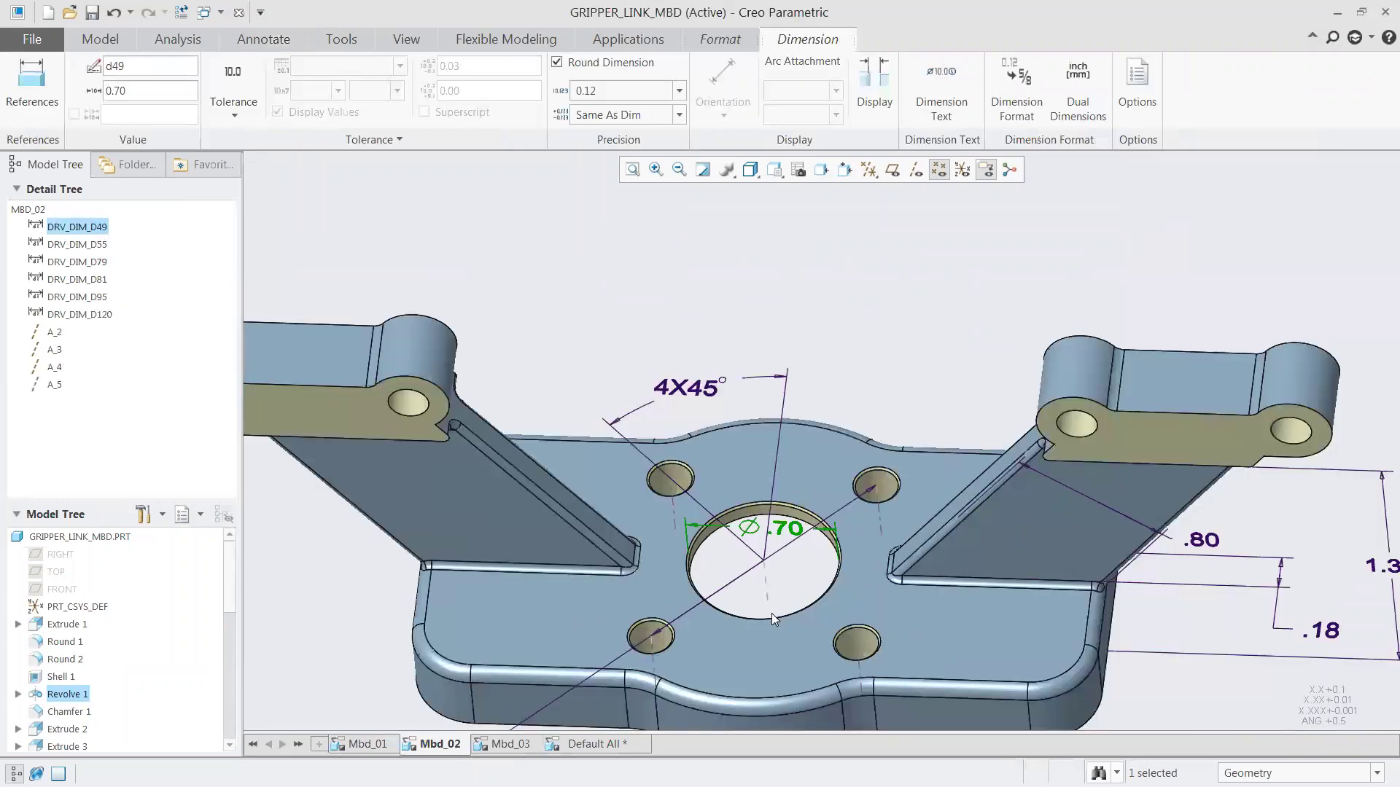
left_click_drag(782, 558, 834, 350)
Step: Give the Ø.70 dimension a plus-minus tolerance of +0.02/-0.01
left_click(235, 115)
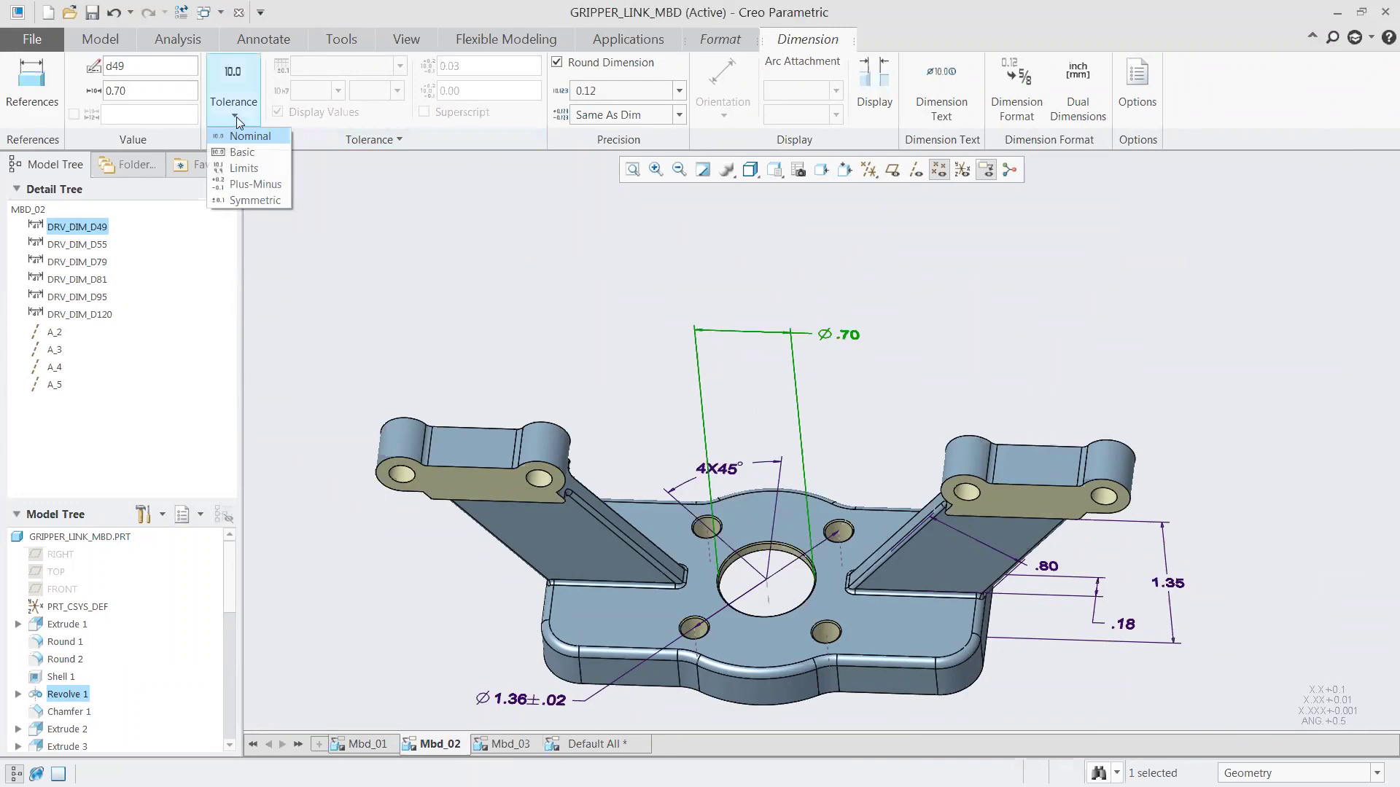
left_click(248, 185)
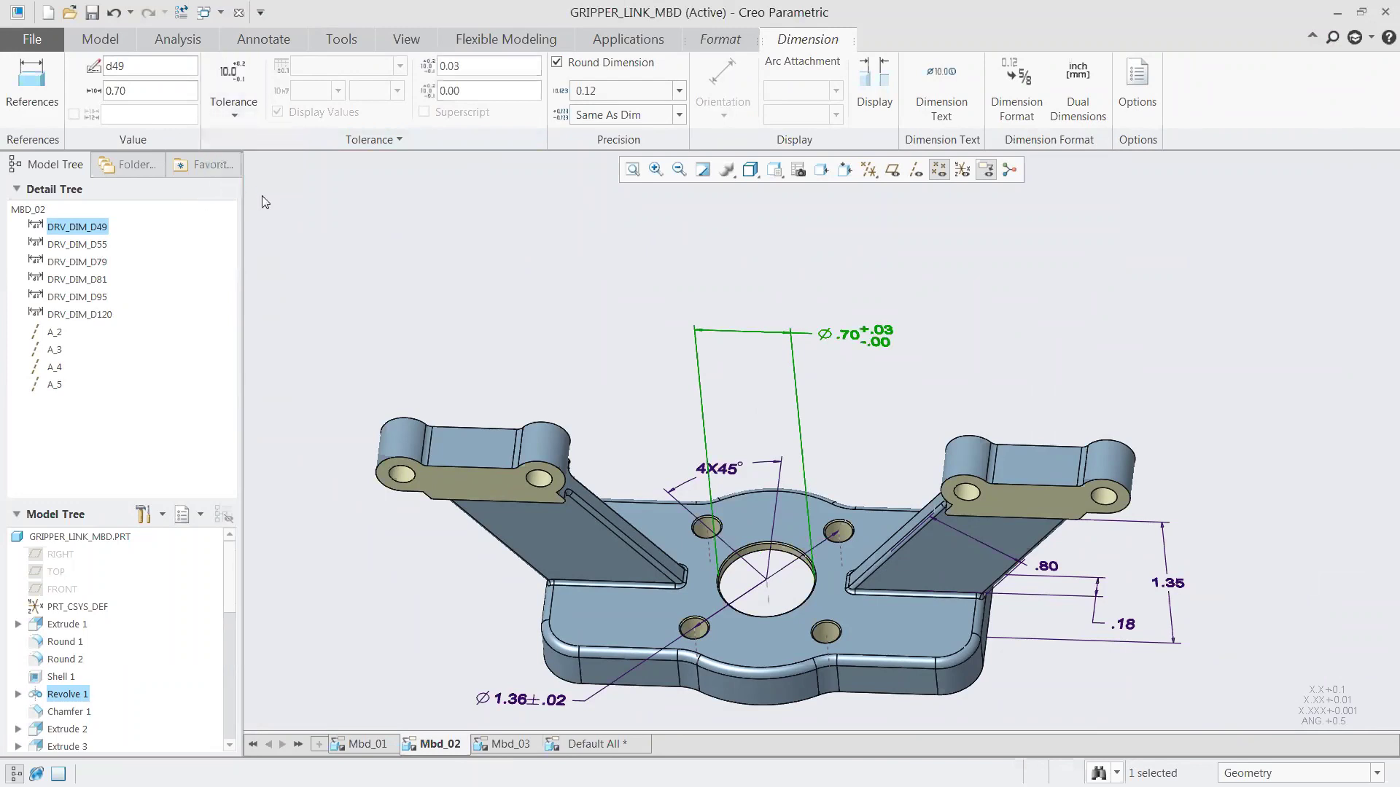
left_click(457, 91)
left_click(460, 66)
key("BackSpace")
type("2")
left_click(502, 94)
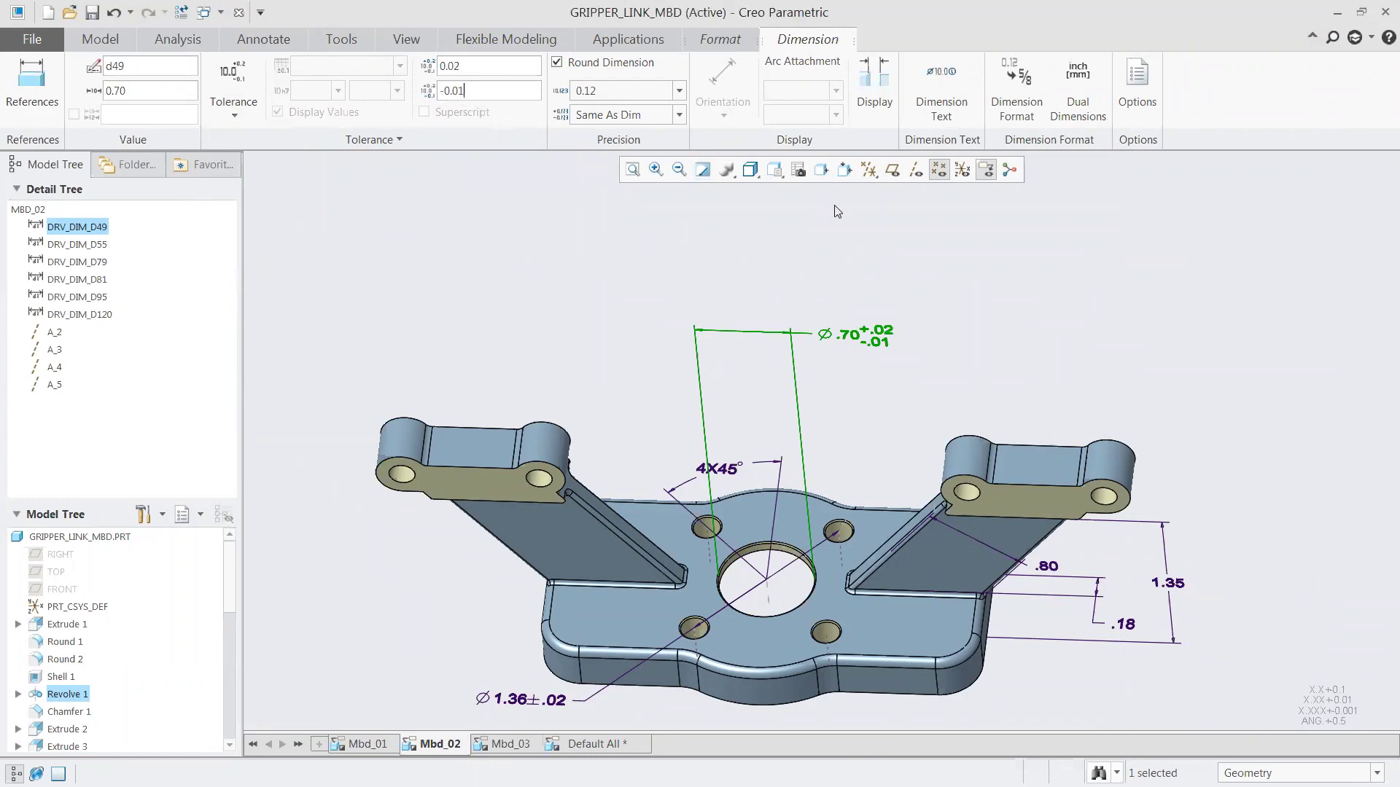
left_click(818, 353)
scroll(820, 357, "down", 2)
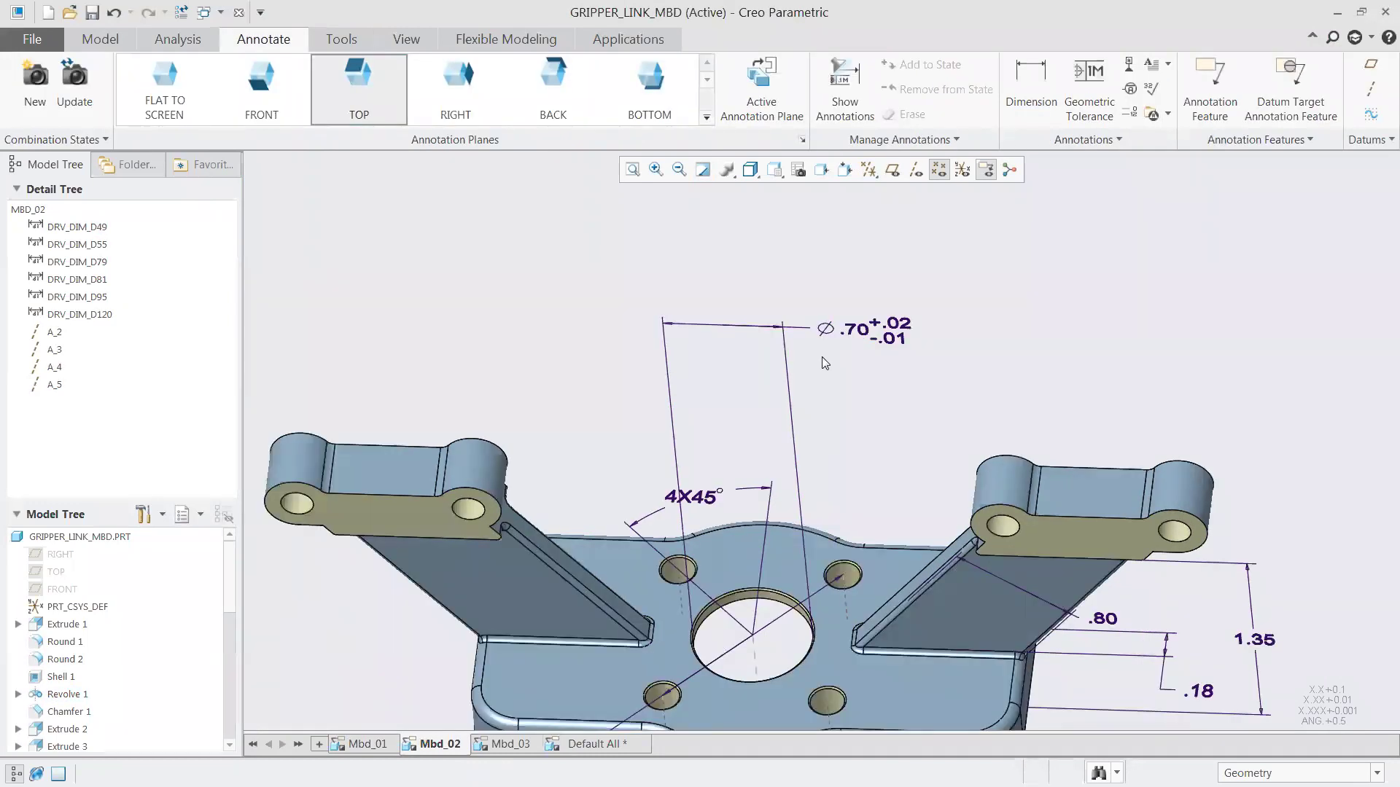
Step: Attach a perpendicularity tolerance of .003 to datum A on the Ø.70 dimension
left_click(1089, 88)
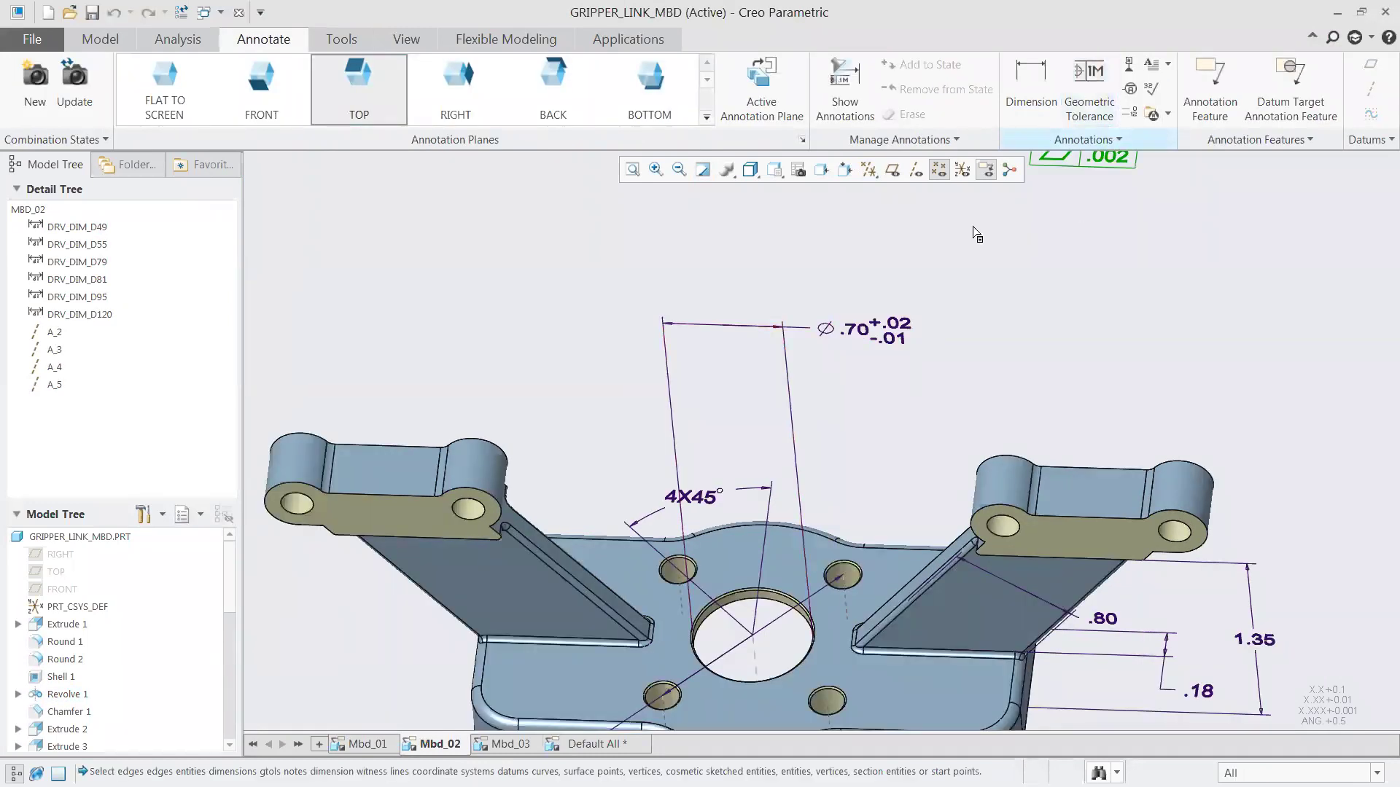
left_click(893, 331)
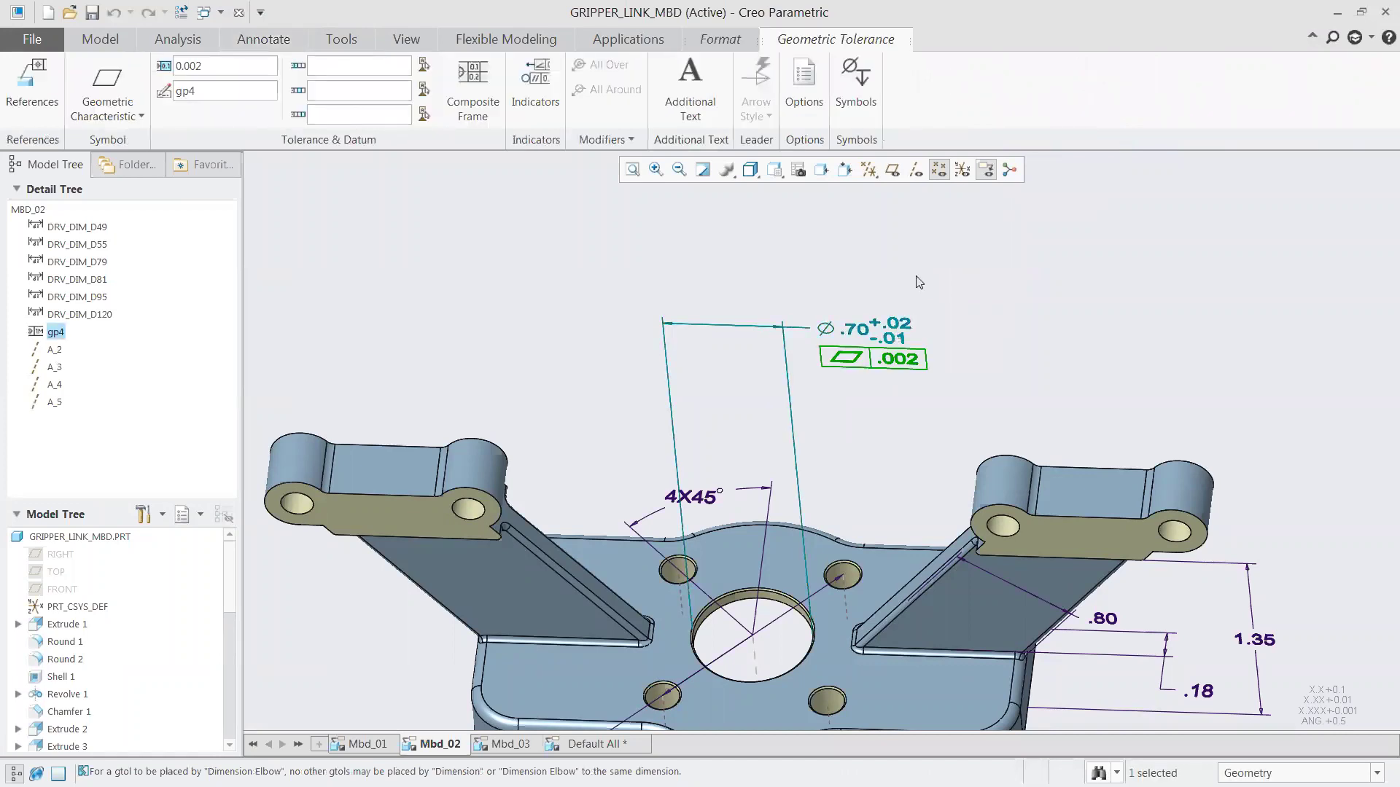
left_click(142, 118)
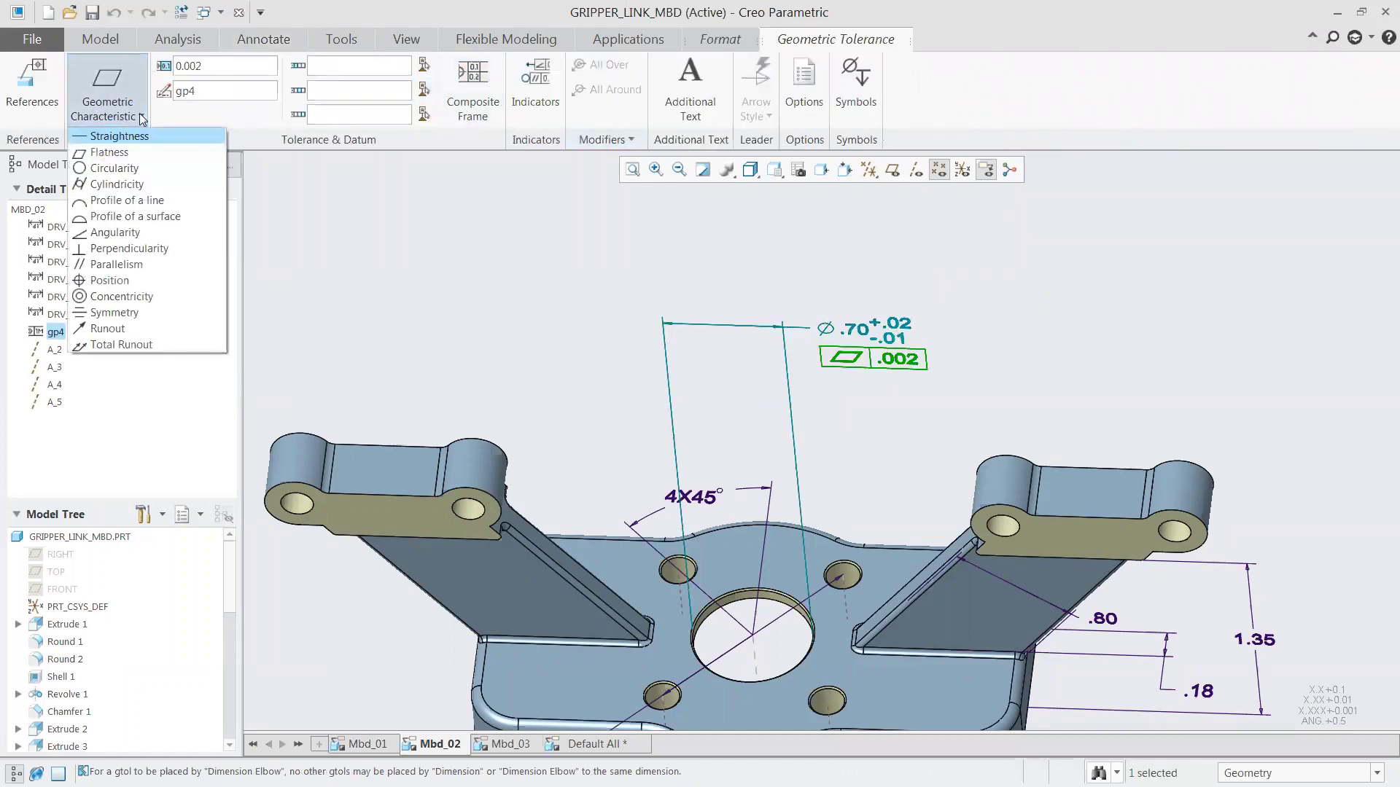
left_click(137, 245)
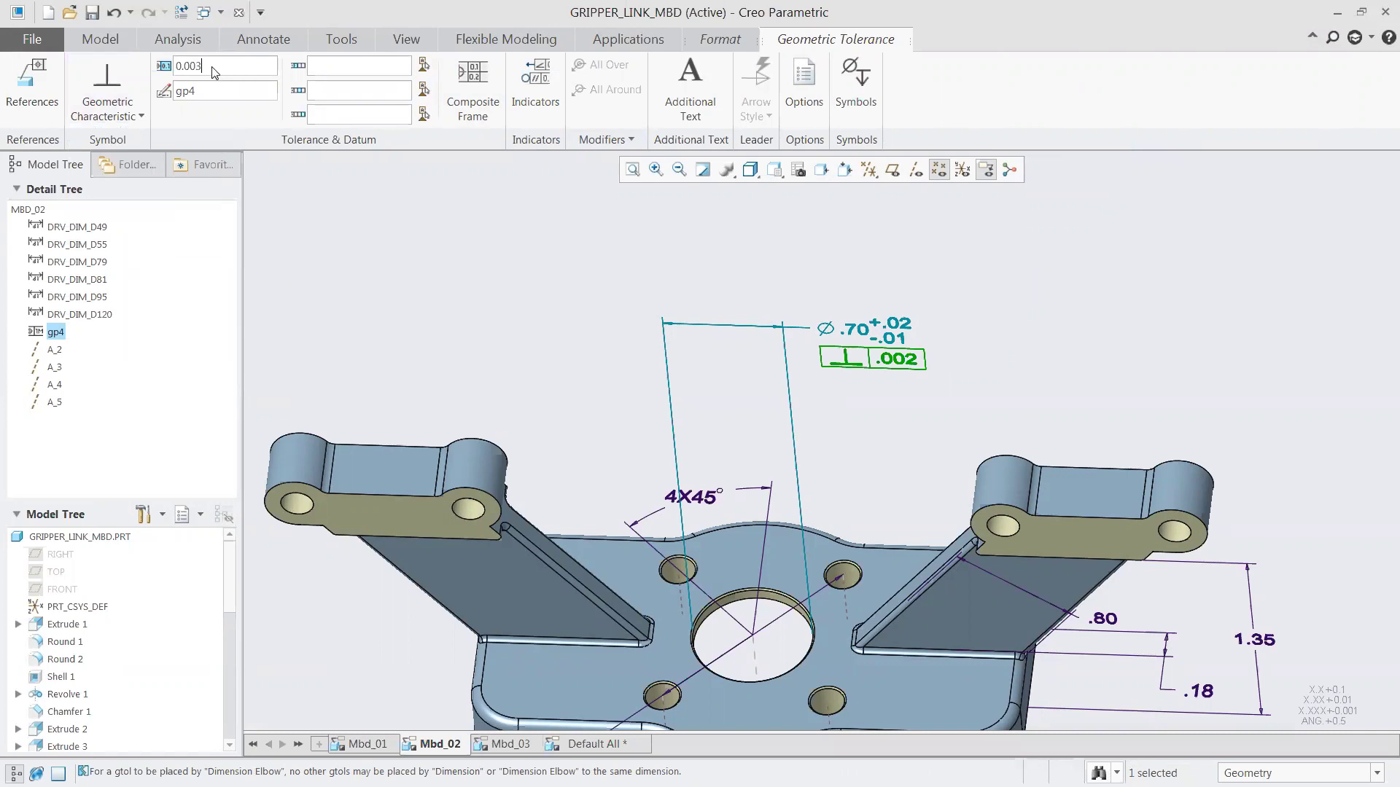
left_click(334, 70)
left_click(330, 92)
Step: Add the diameter sign and MMC modifier so the frame reads Ø.003Ⓜ
left_click(179, 70)
left_click(861, 79)
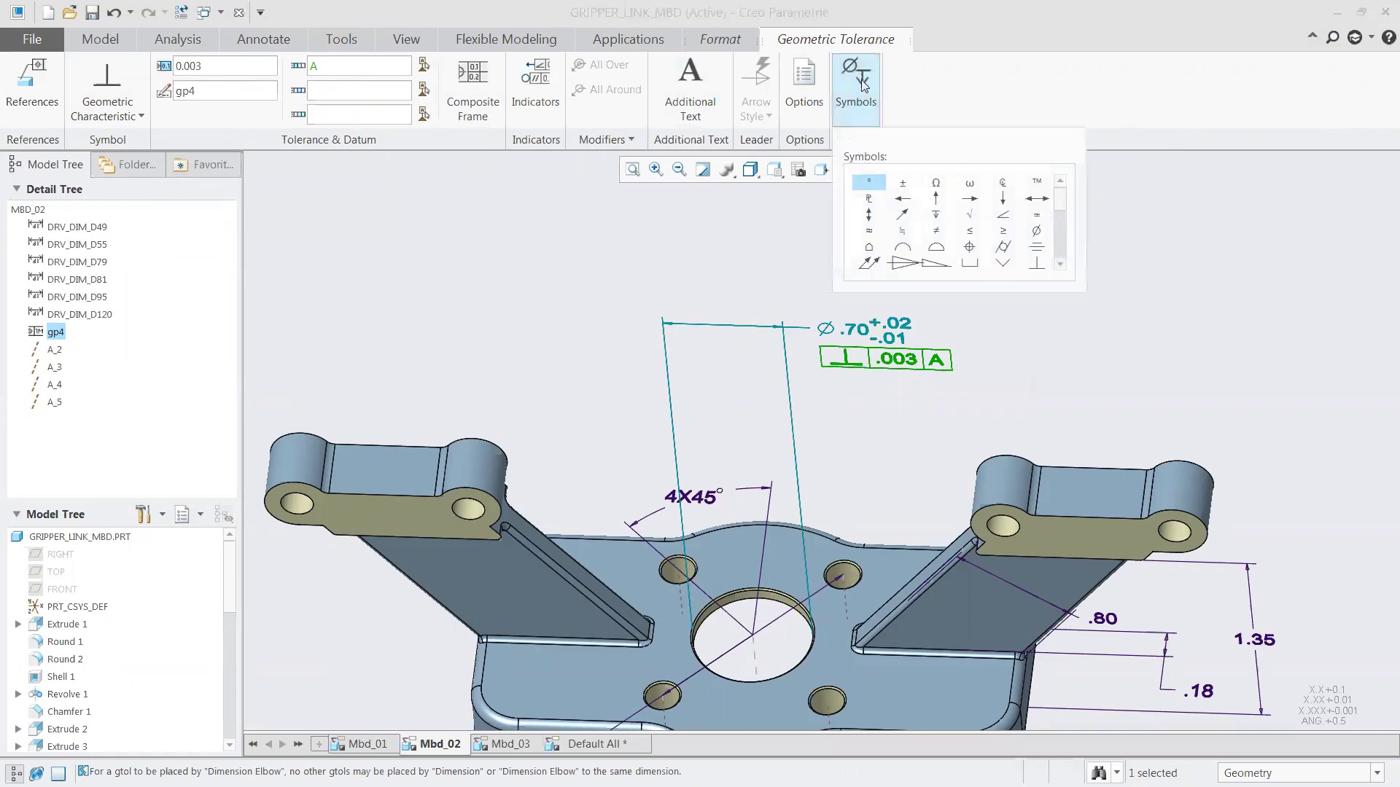
left_click(1037, 232)
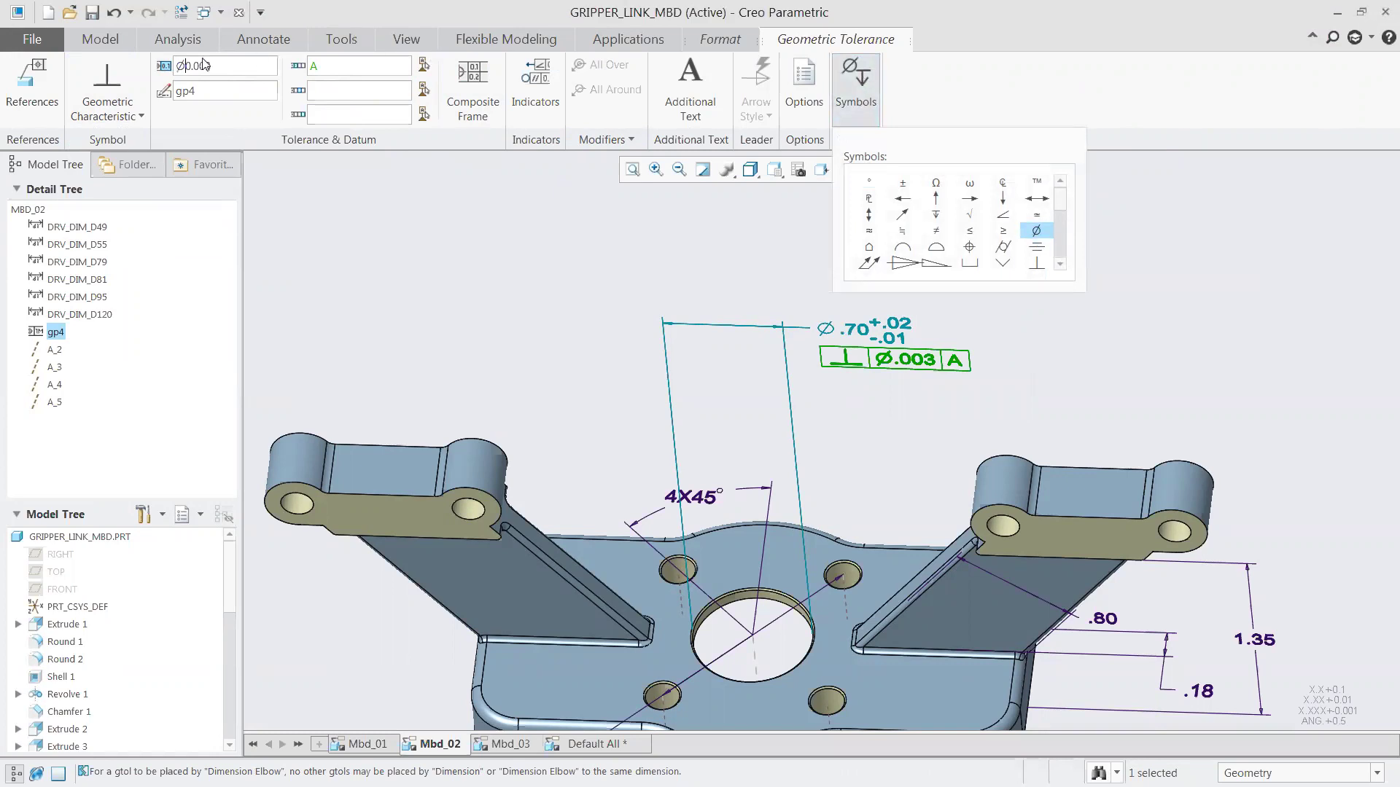
left_click(1061, 244)
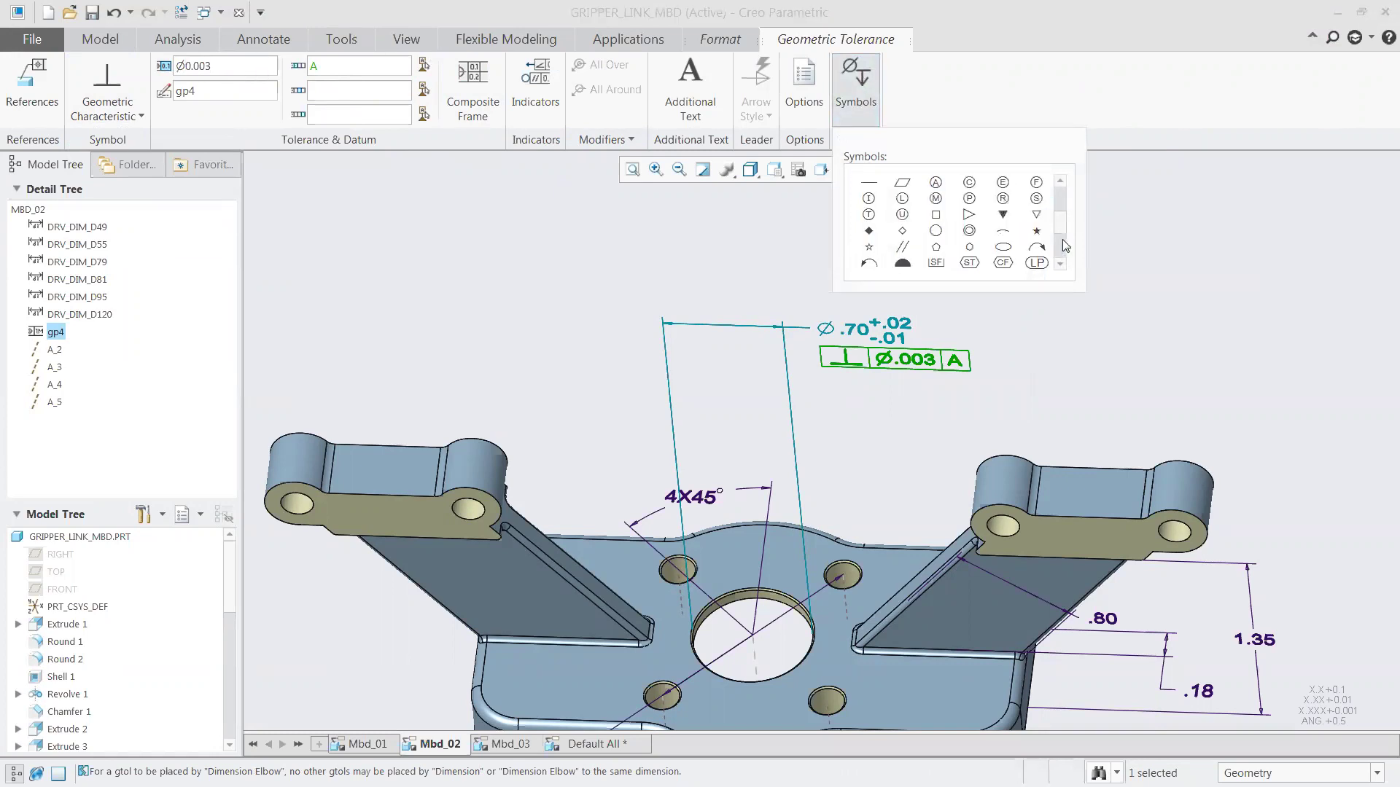
left_click(937, 200)
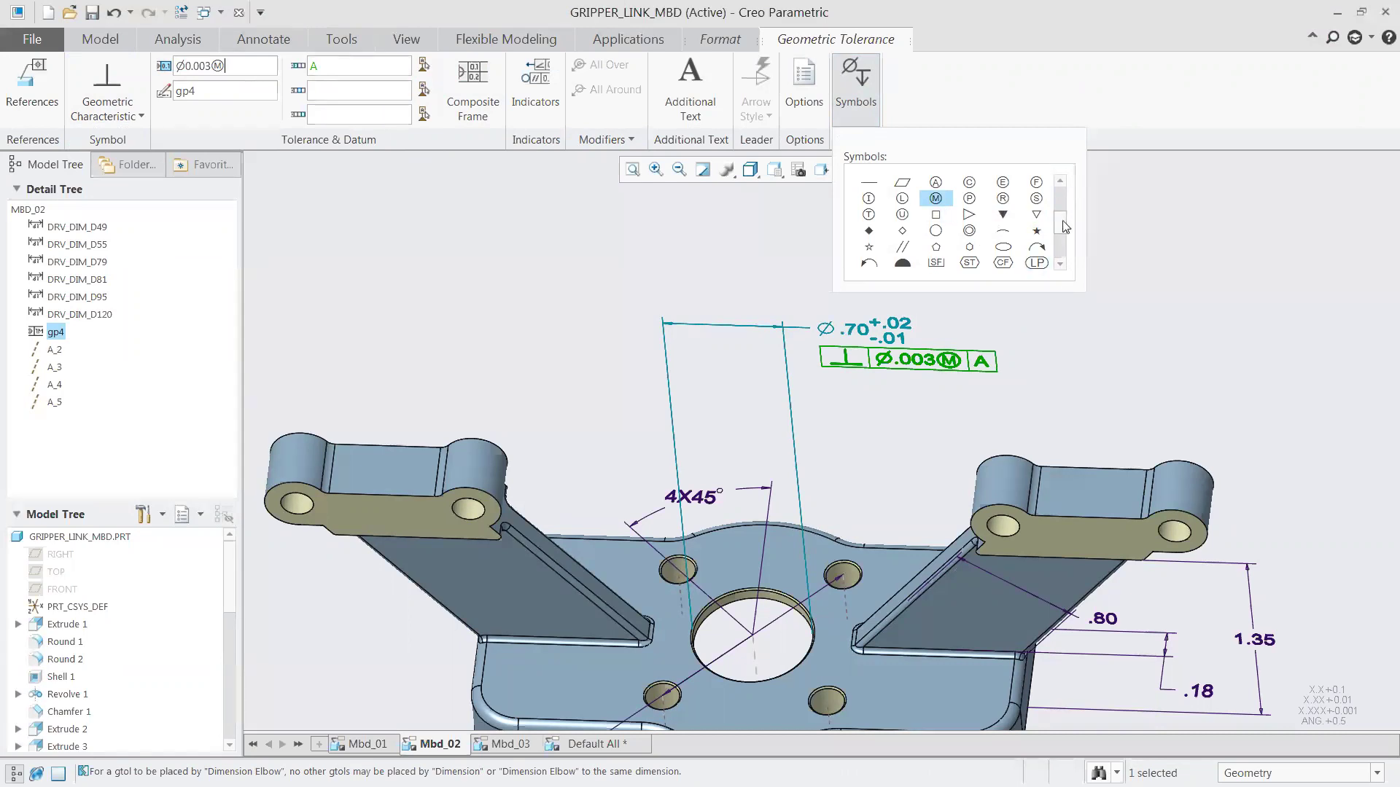
left_click_drag(1062, 226, 1062, 193)
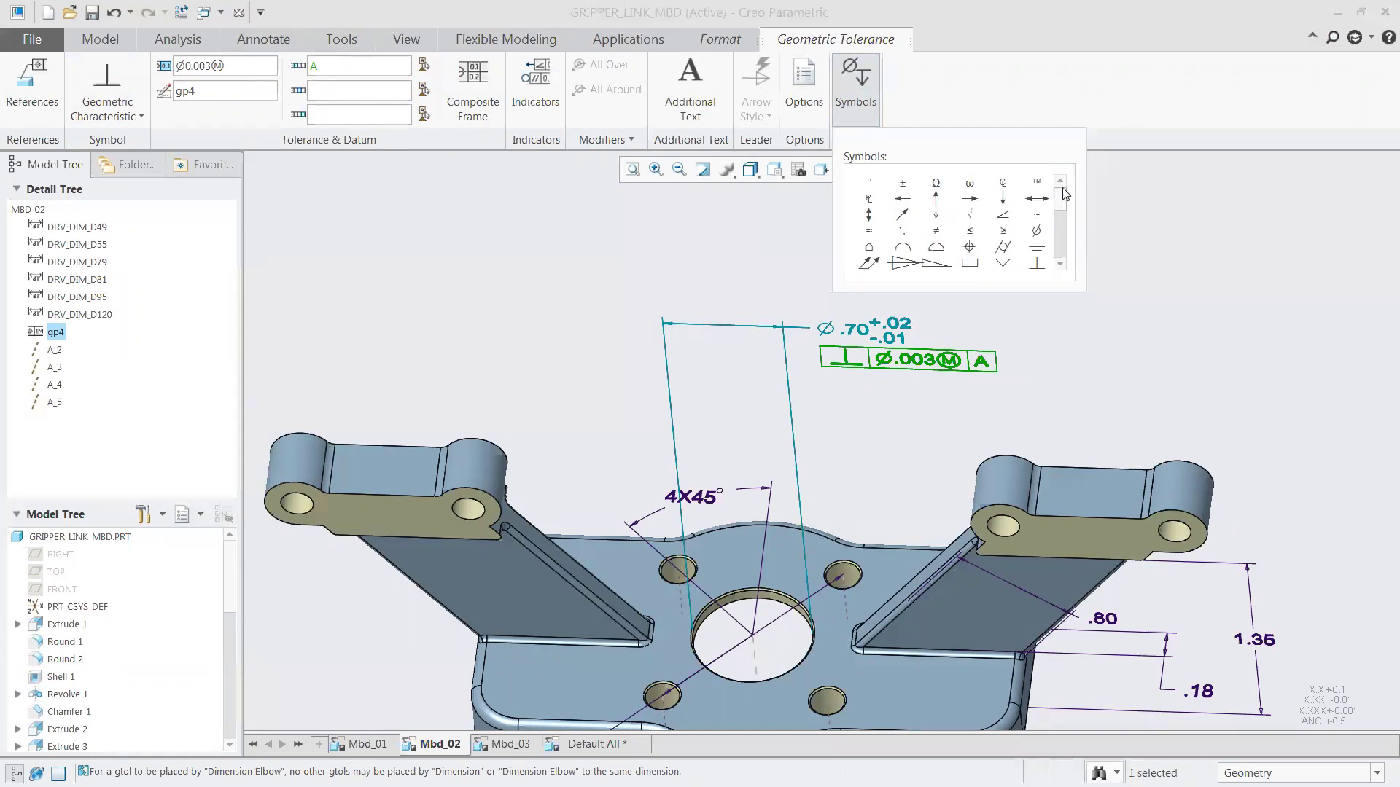
left_click(969, 247)
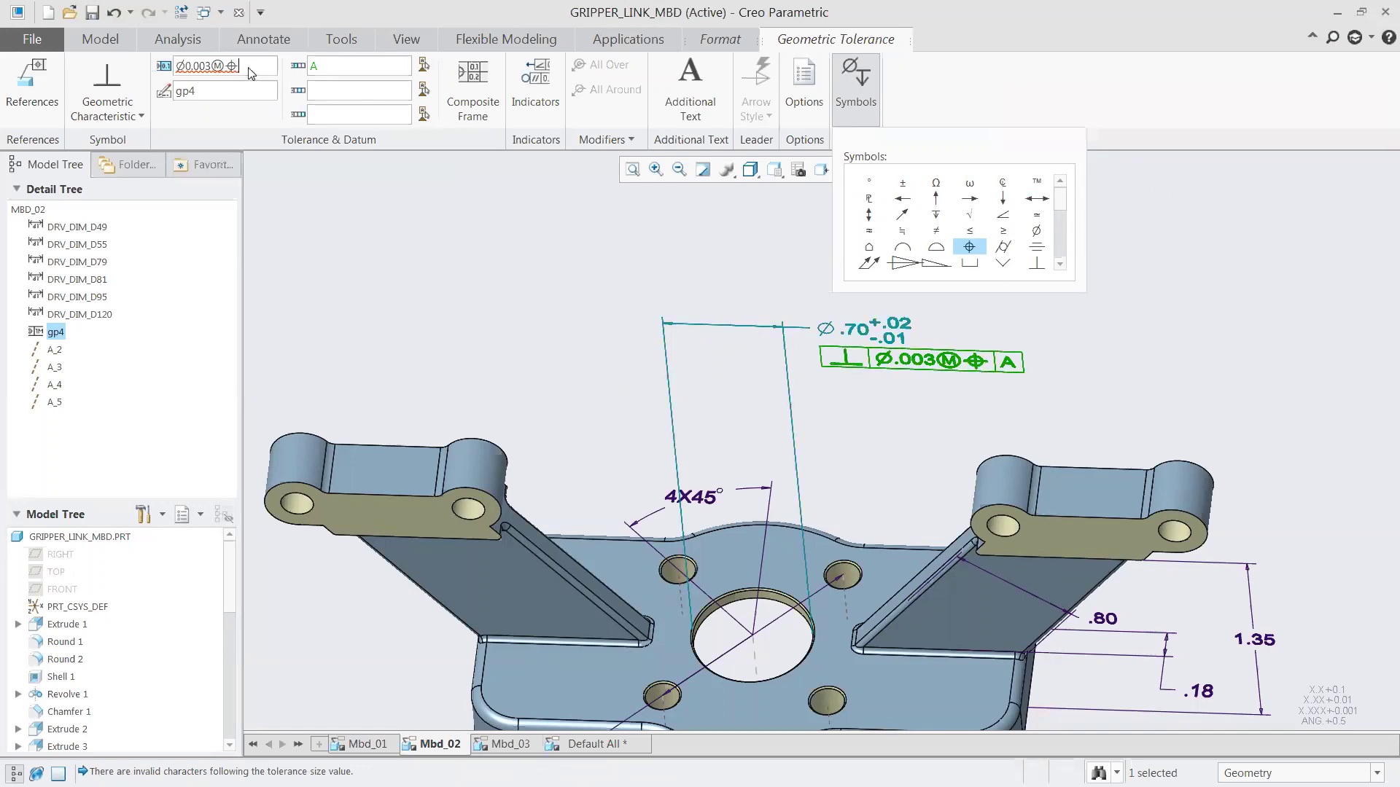
key("BackSpace")
left_click(762, 245)
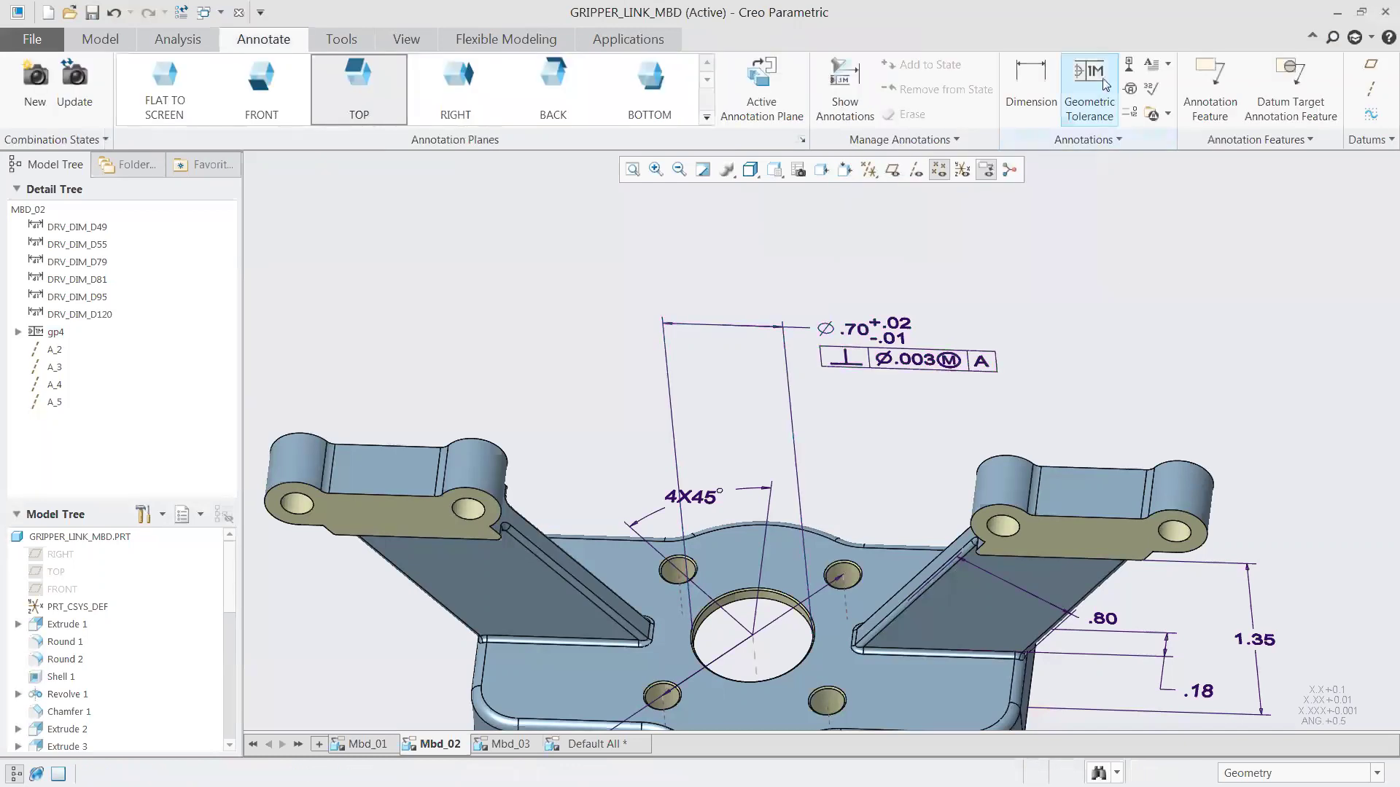
Step: Place datum tag B on the Ø.70 left witness line, referencing the centre hole surface
left_click(1128, 64)
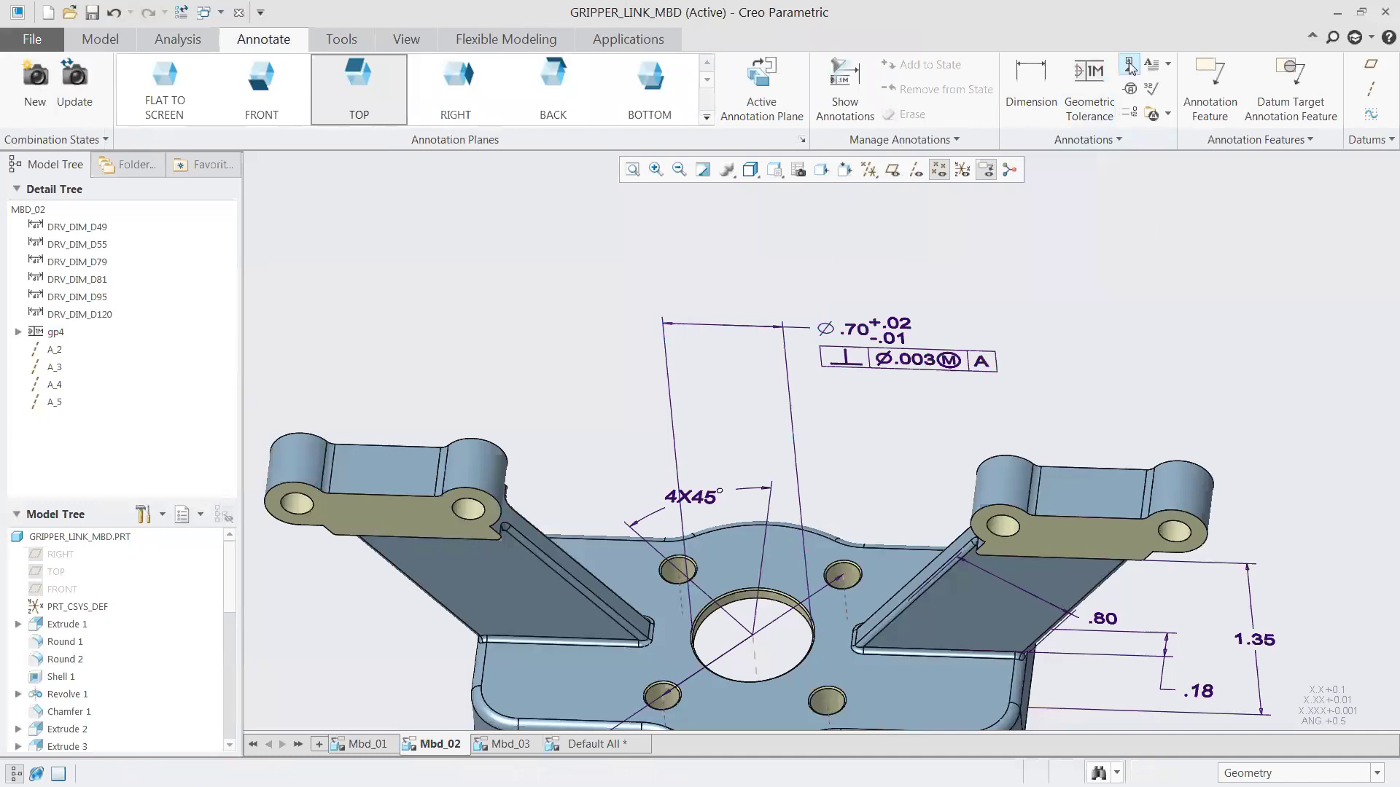
left_click(657, 350)
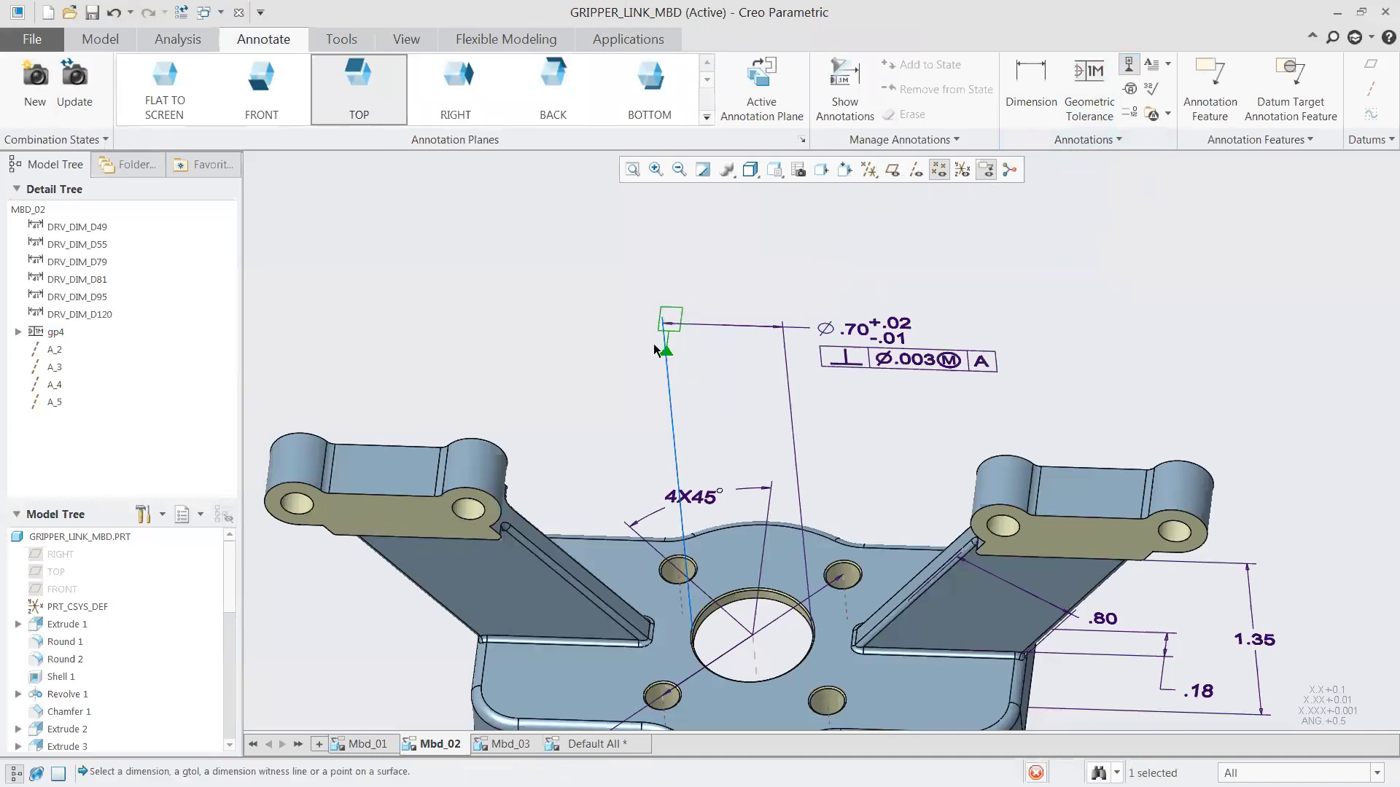
middle_click(599, 322)
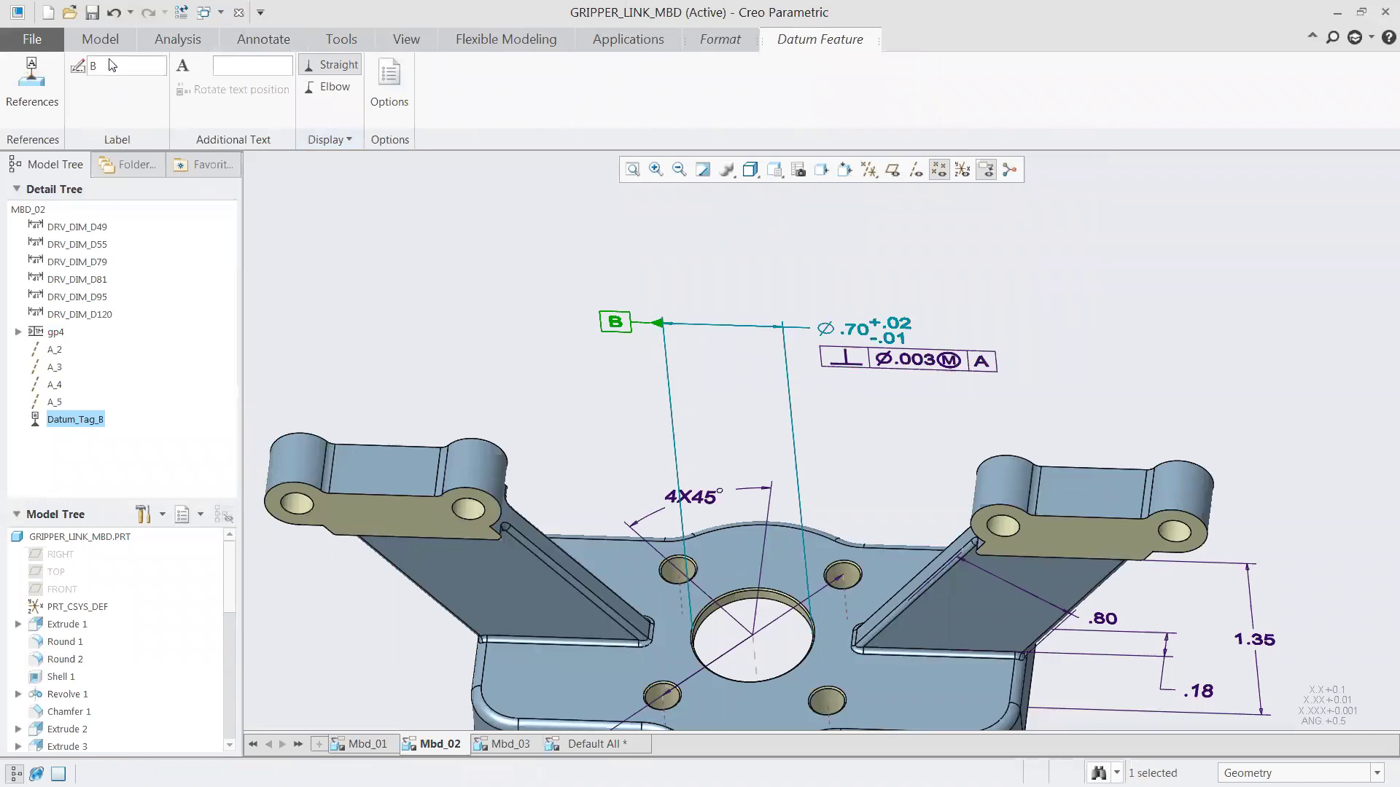
left_click(31, 77)
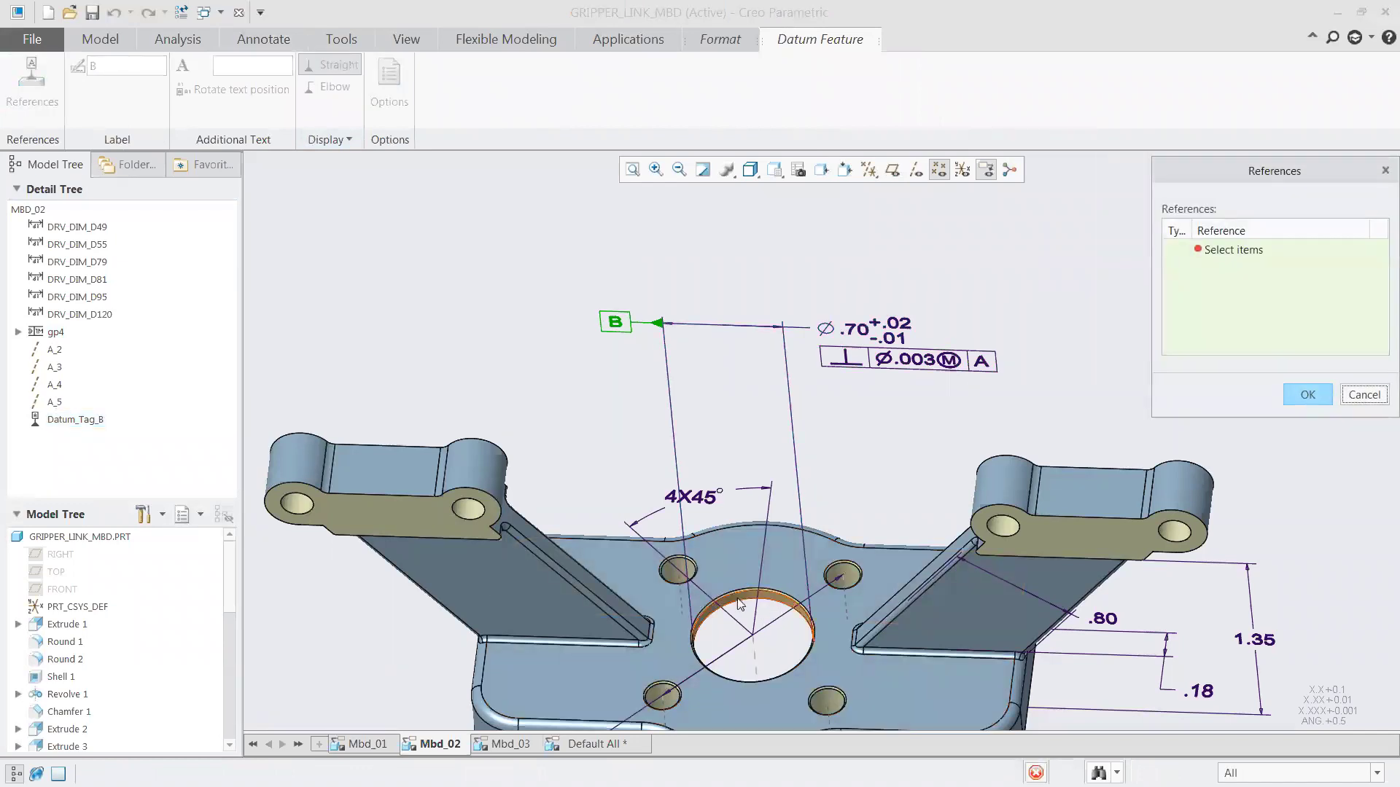
left_click(740, 604)
left_click(1307, 394)
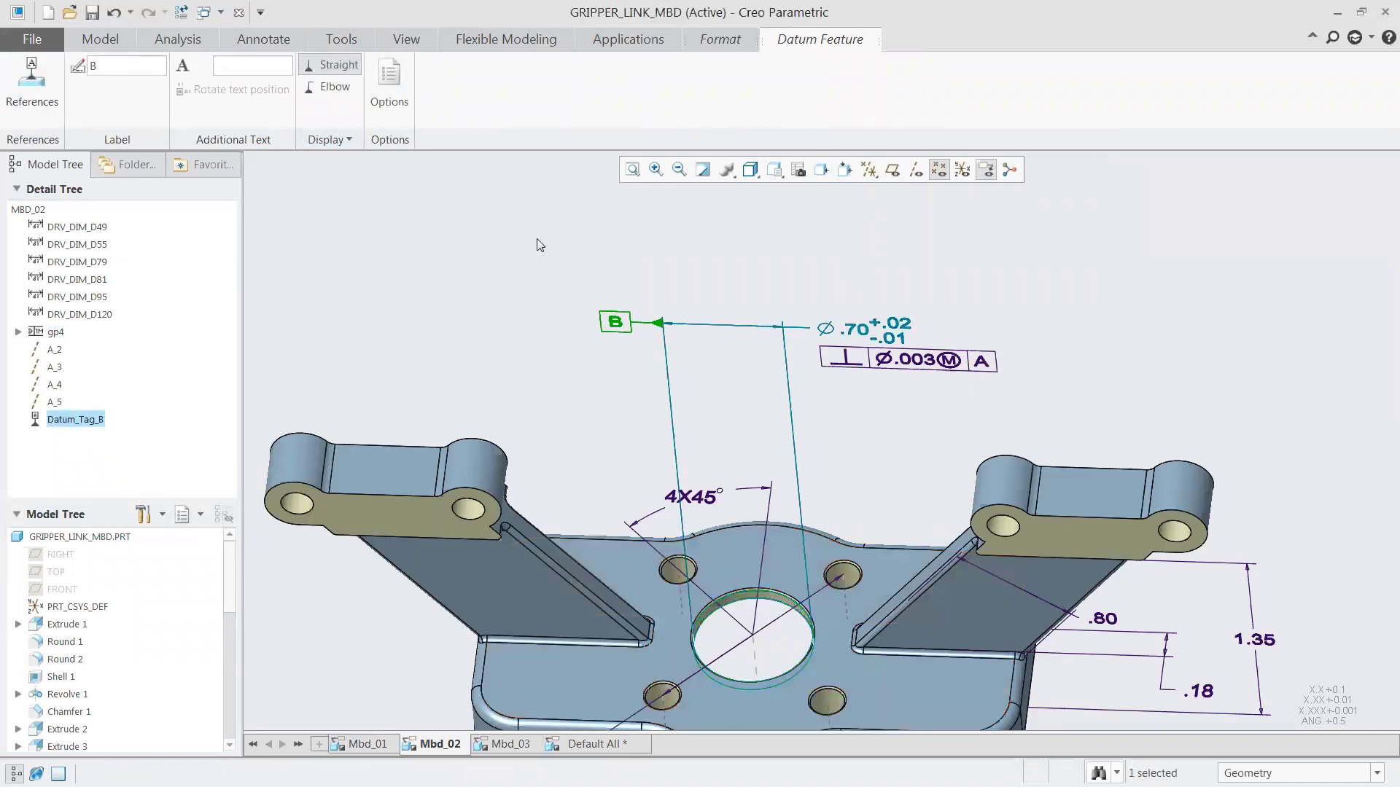
middle_click(825, 238)
scroll(820, 285, "down", 2)
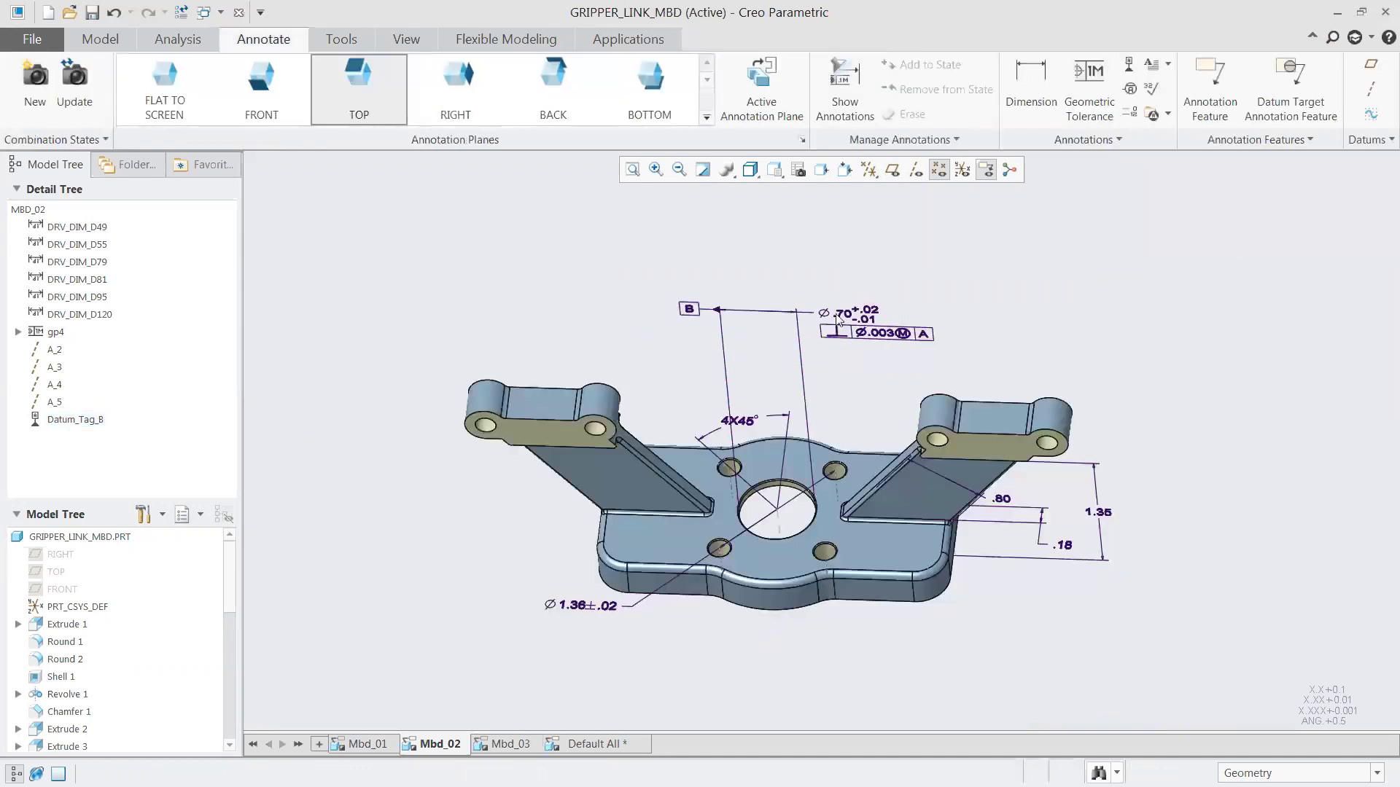
Step: Show the small holes' Ø.20 diameter dimension d76 from the hole feature
left_click(843, 93)
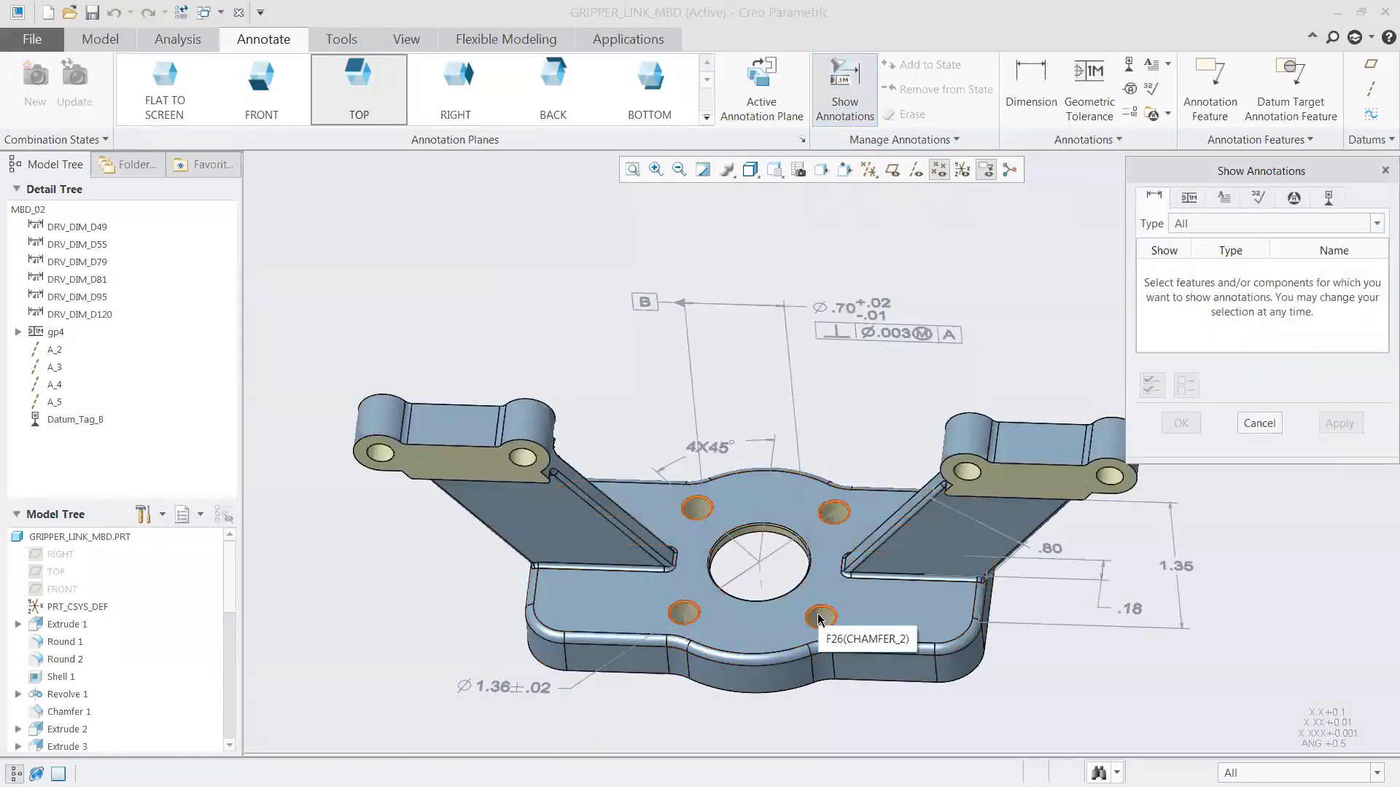
left_click(817, 618)
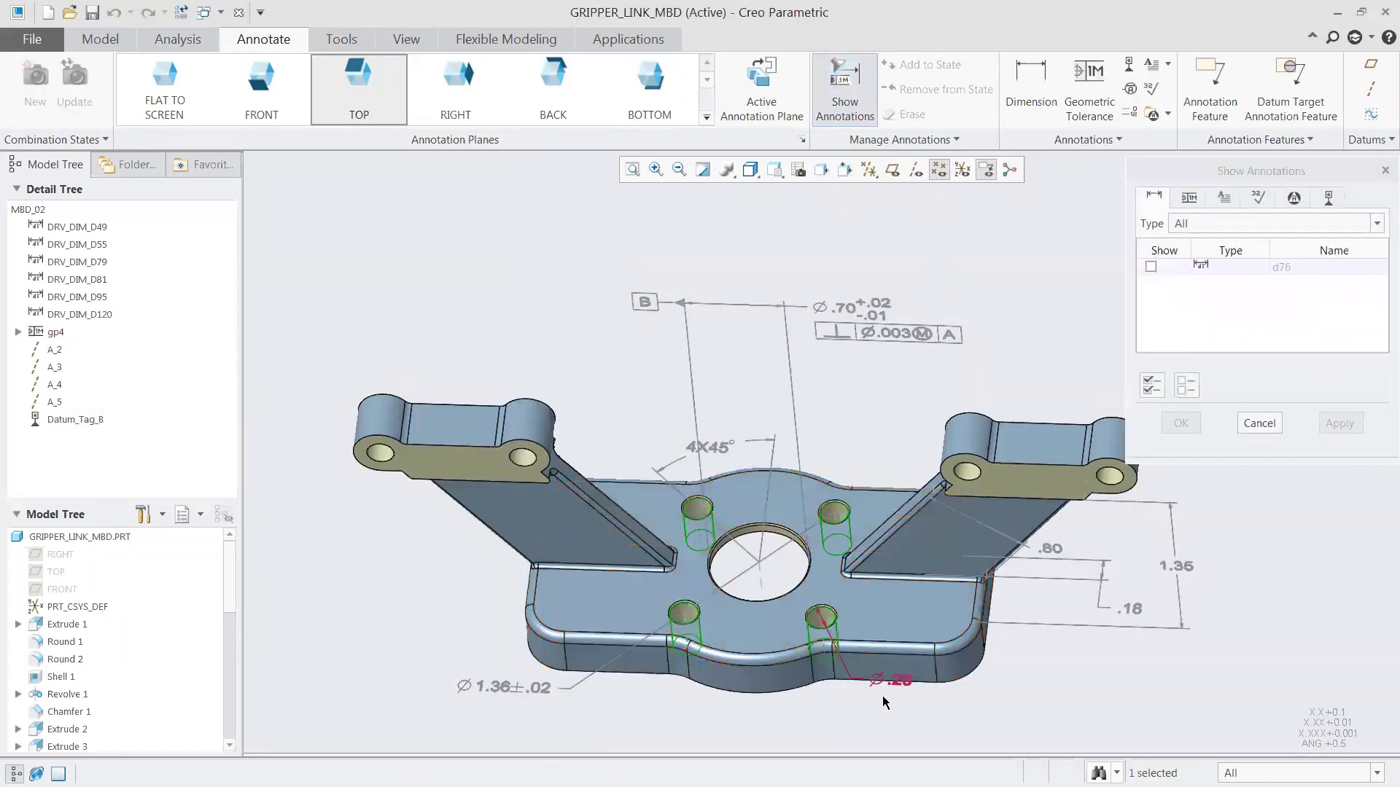
left_click(896, 684)
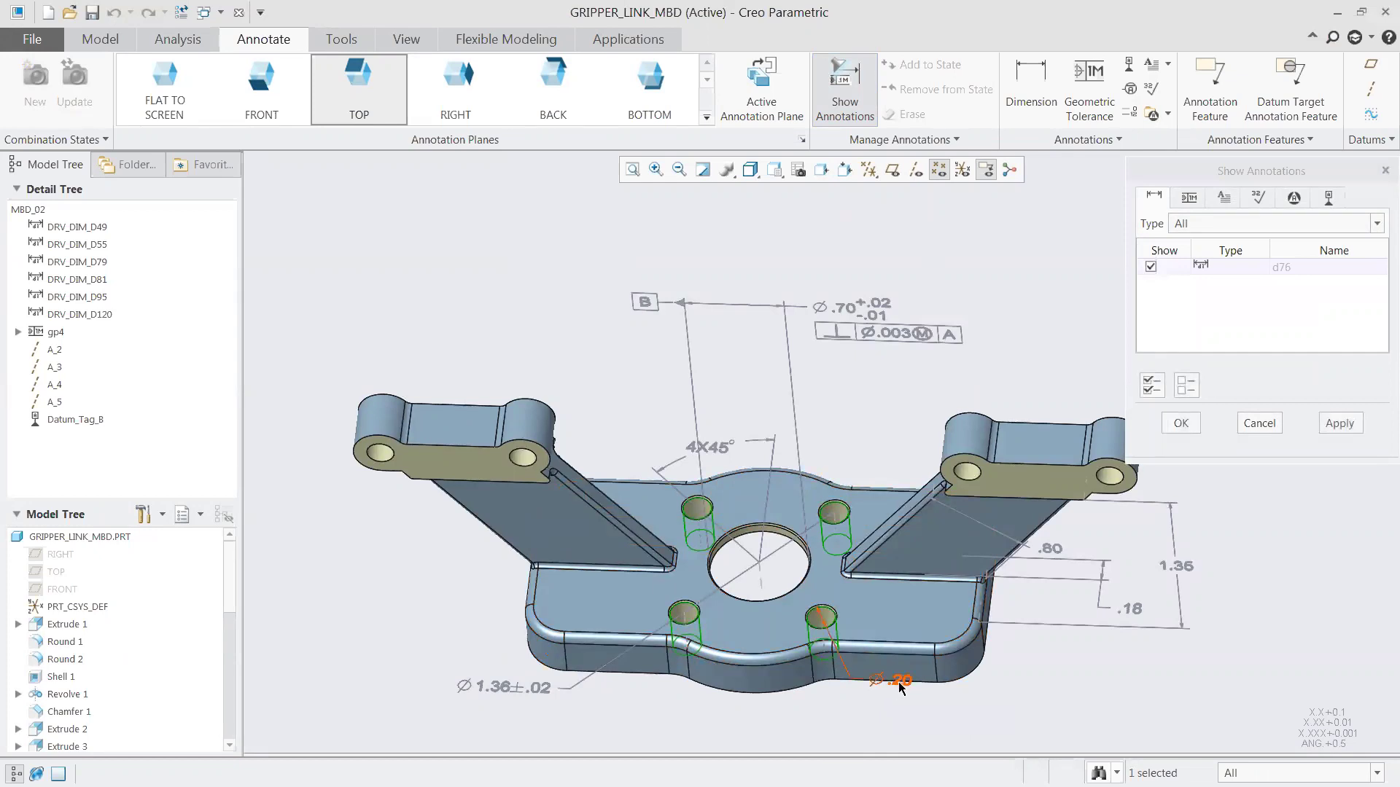
middle_click(902, 688)
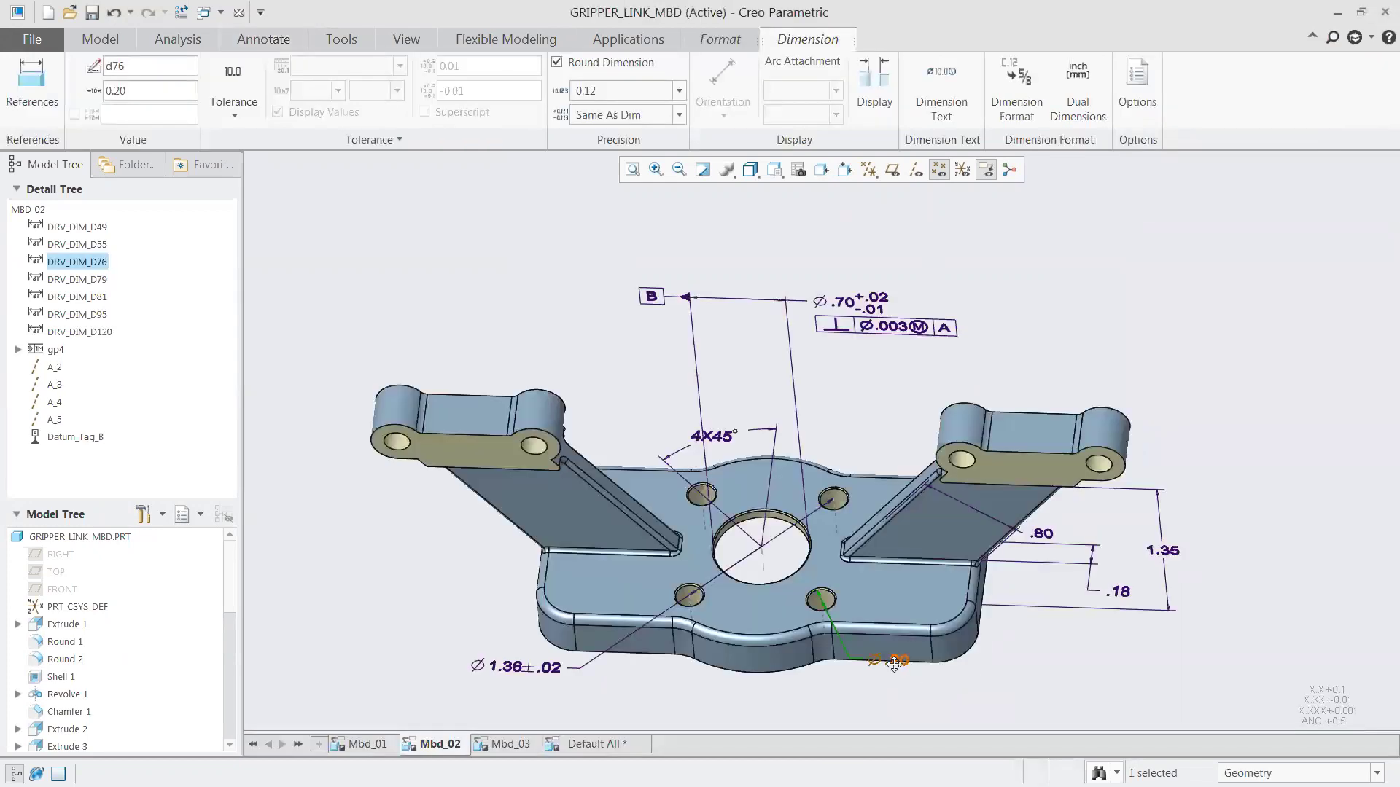
Step: Move the Ø.20 callout lower and make it read 4XØ.200 with +.010/-.010 tolerance
left_click_drag(894, 663, 886, 700)
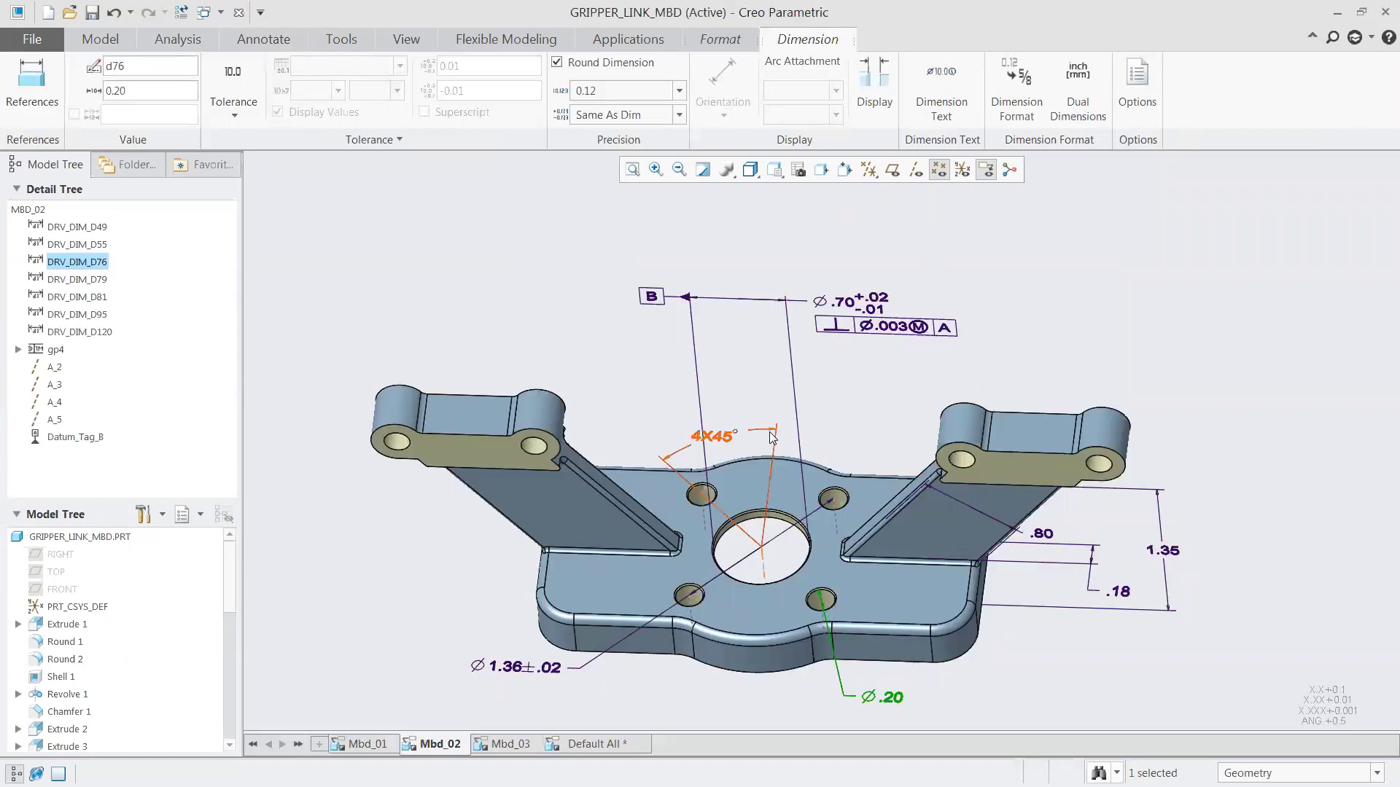
middle_click_drag(891, 653, 860, 597, "shift")
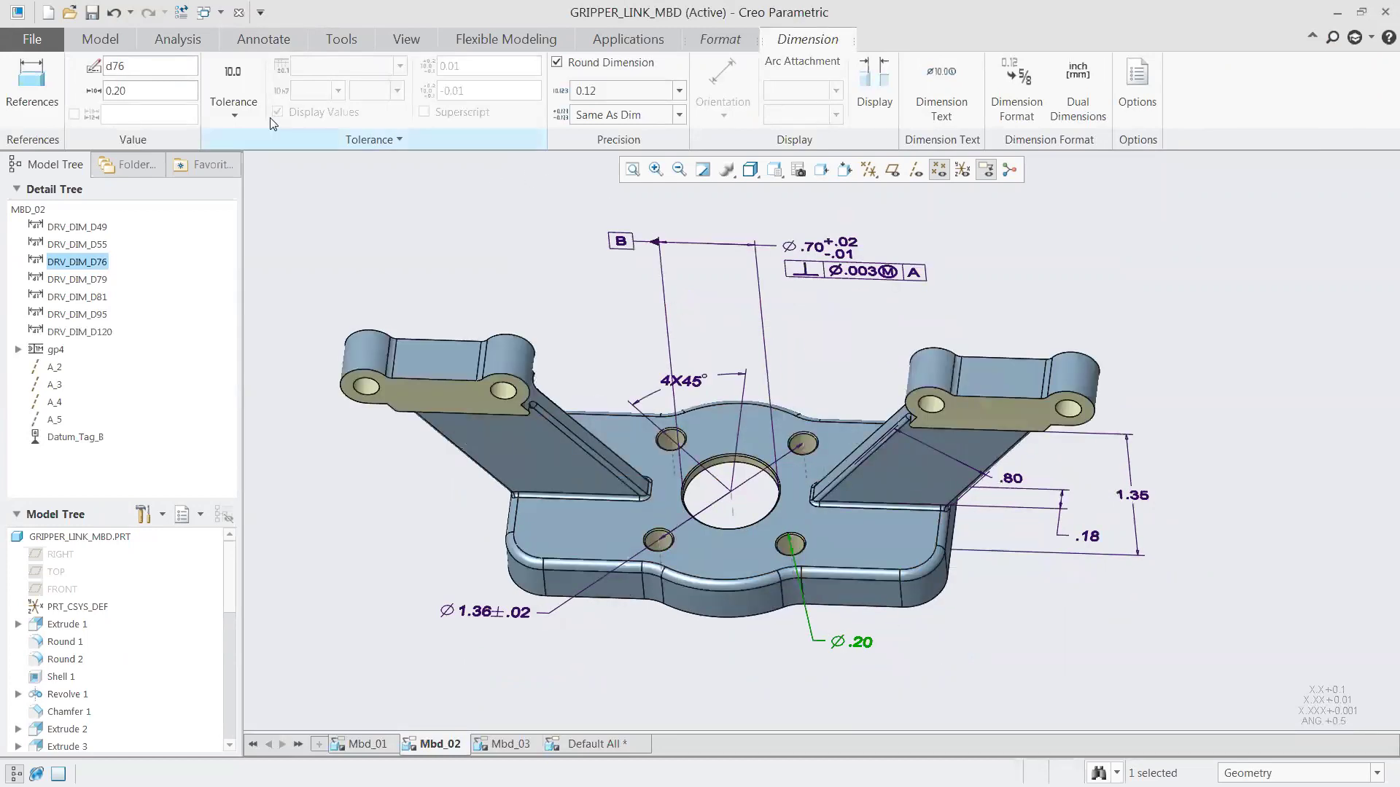
left_click(234, 106)
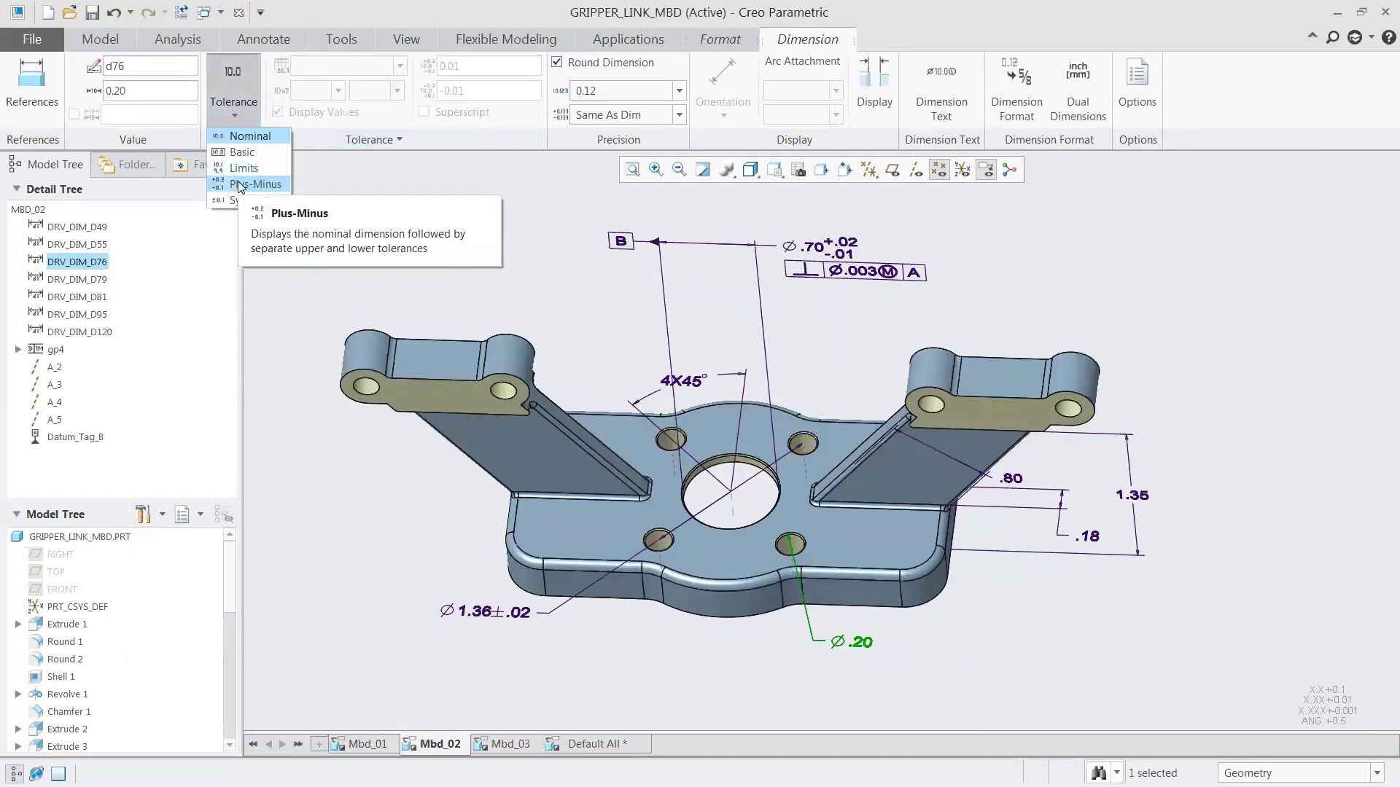
left_click(240, 185)
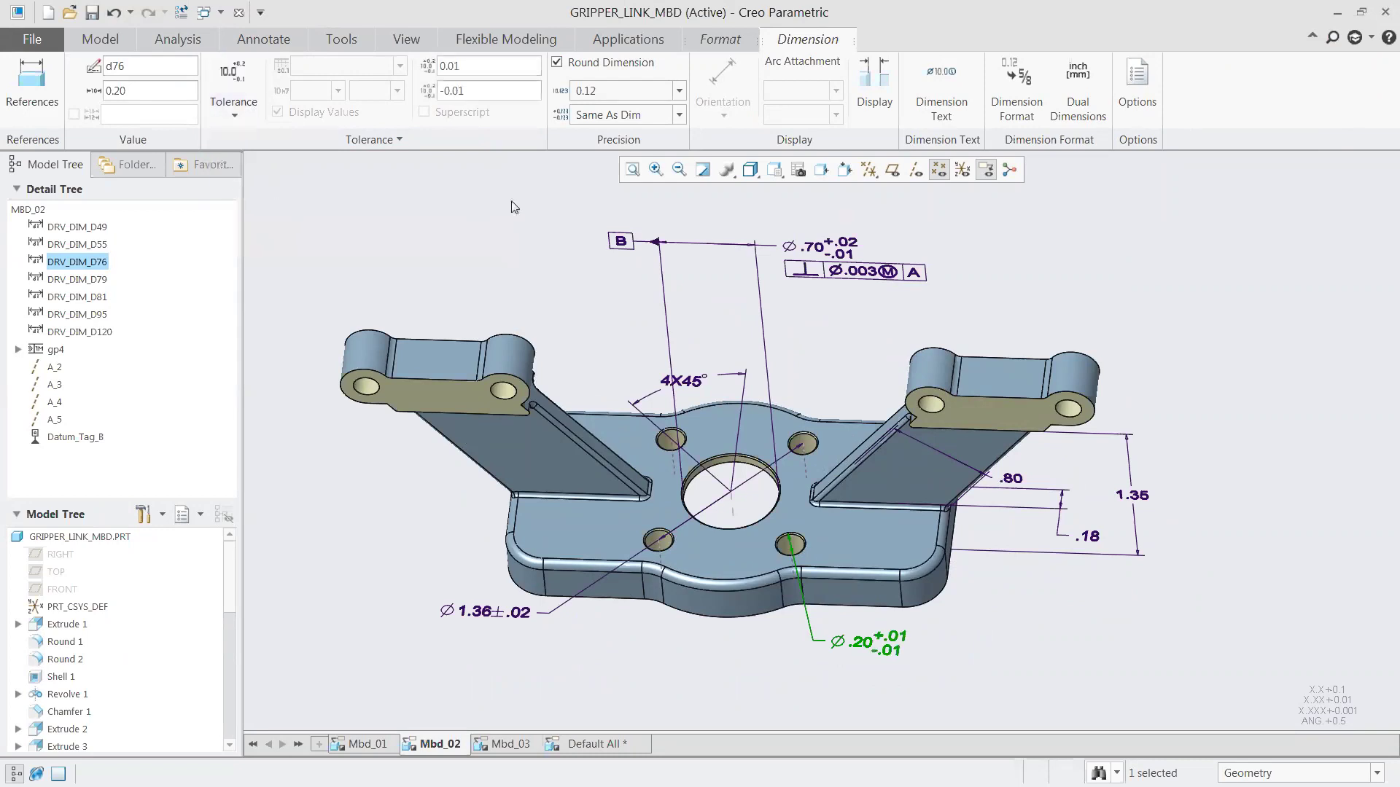
left_click(679, 90)
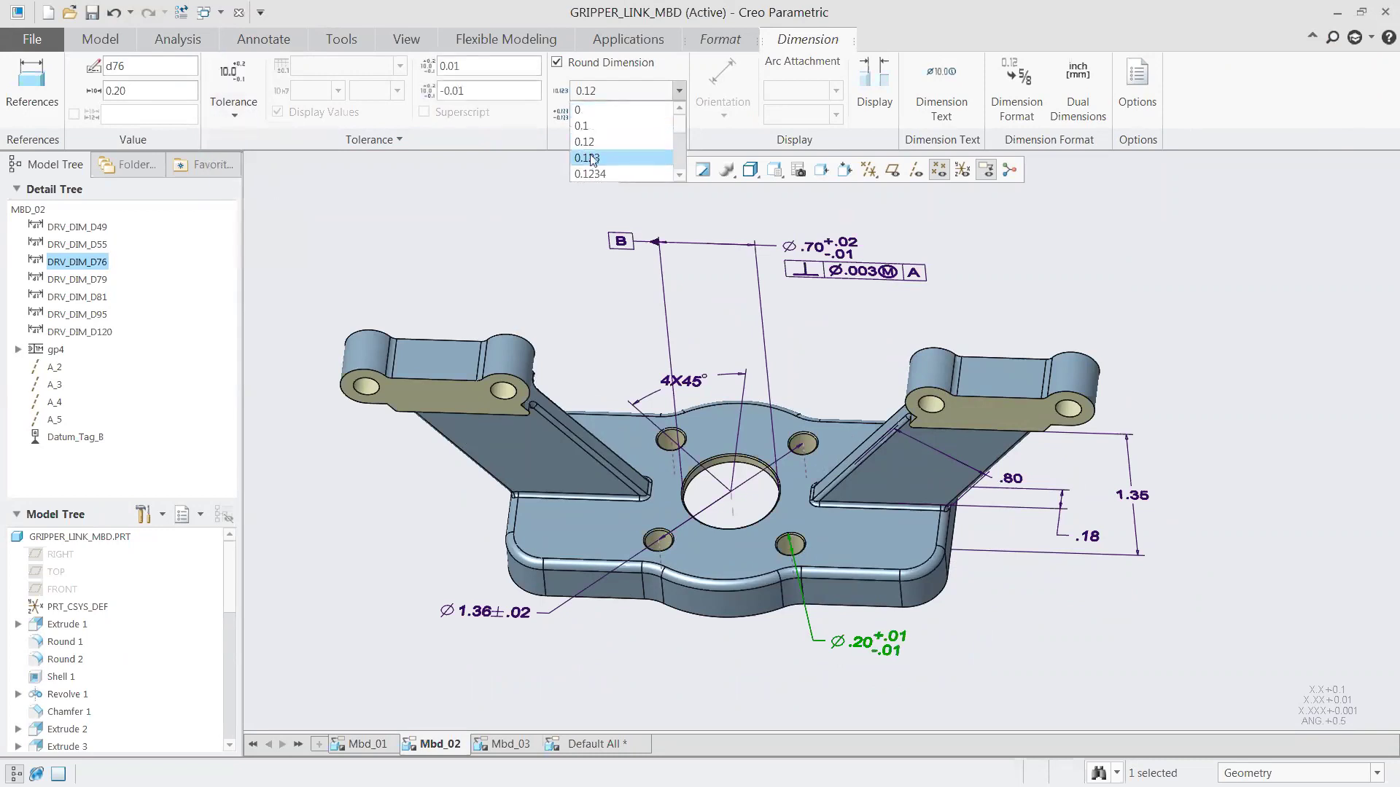
left_click(592, 158)
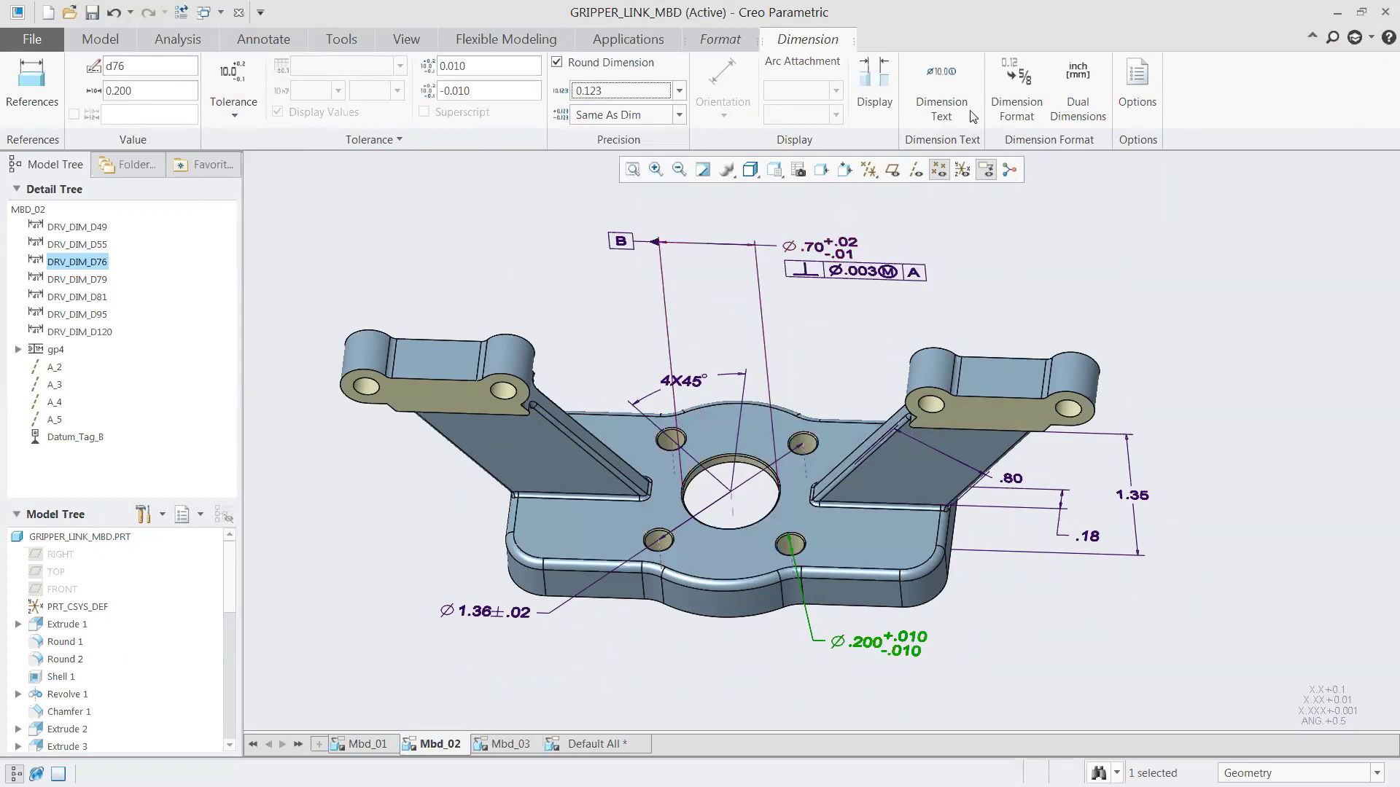
left_click(937, 85)
left_click(959, 173)
type("4XØ")
left_click(946, 107)
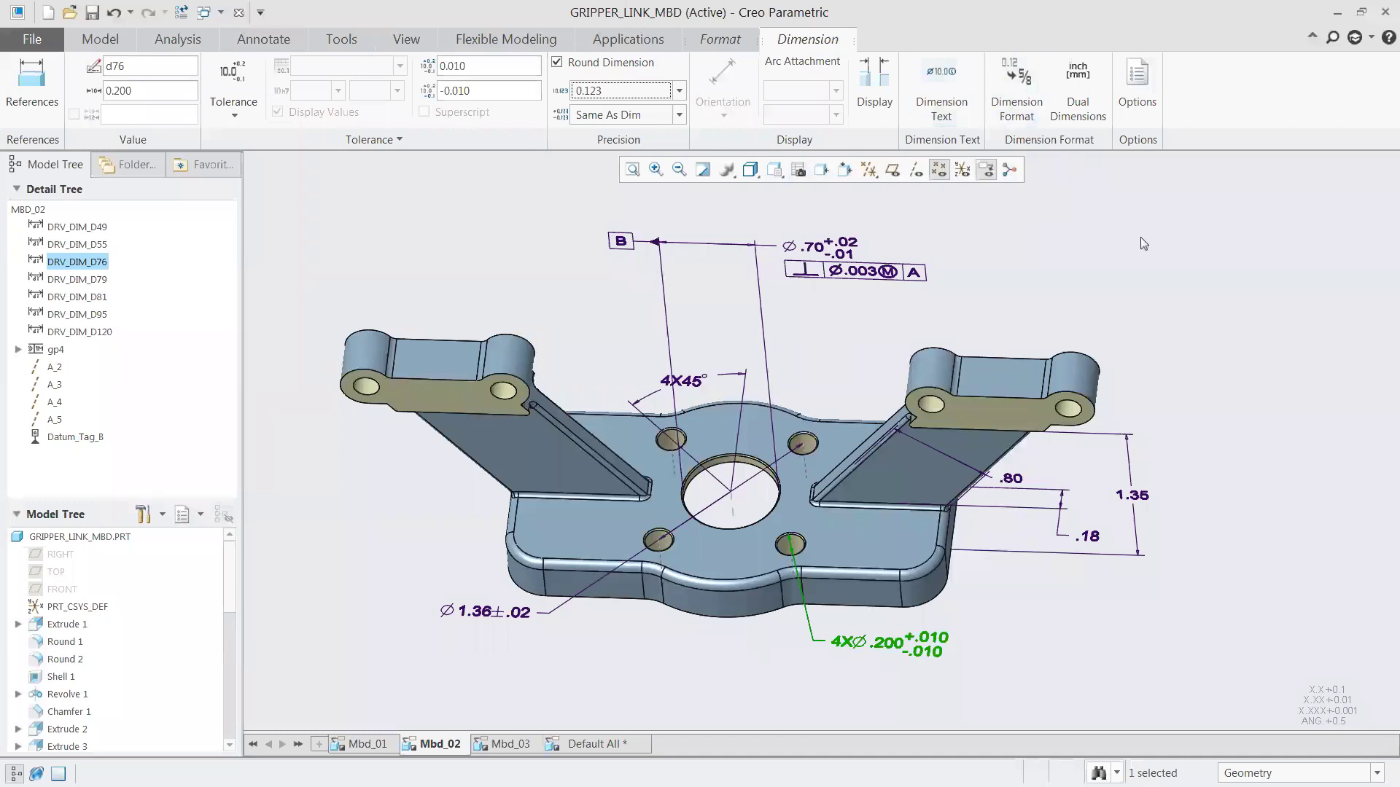
left_click(1078, 217)
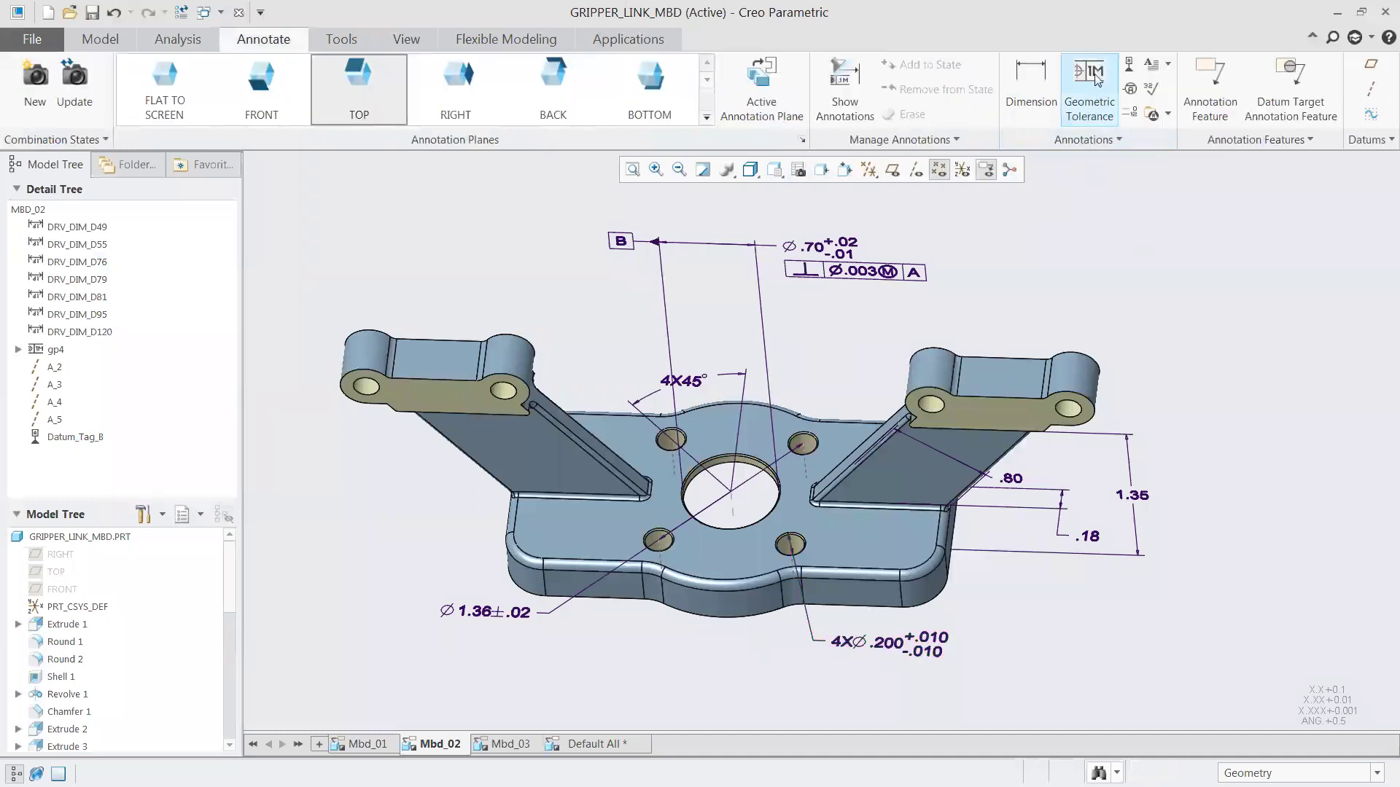
Step: Attach a Ø.002Ⓜ position tolerance to A and BⓂ under the 4XØ.200 callout
left_click(890, 643)
left_click(139, 123)
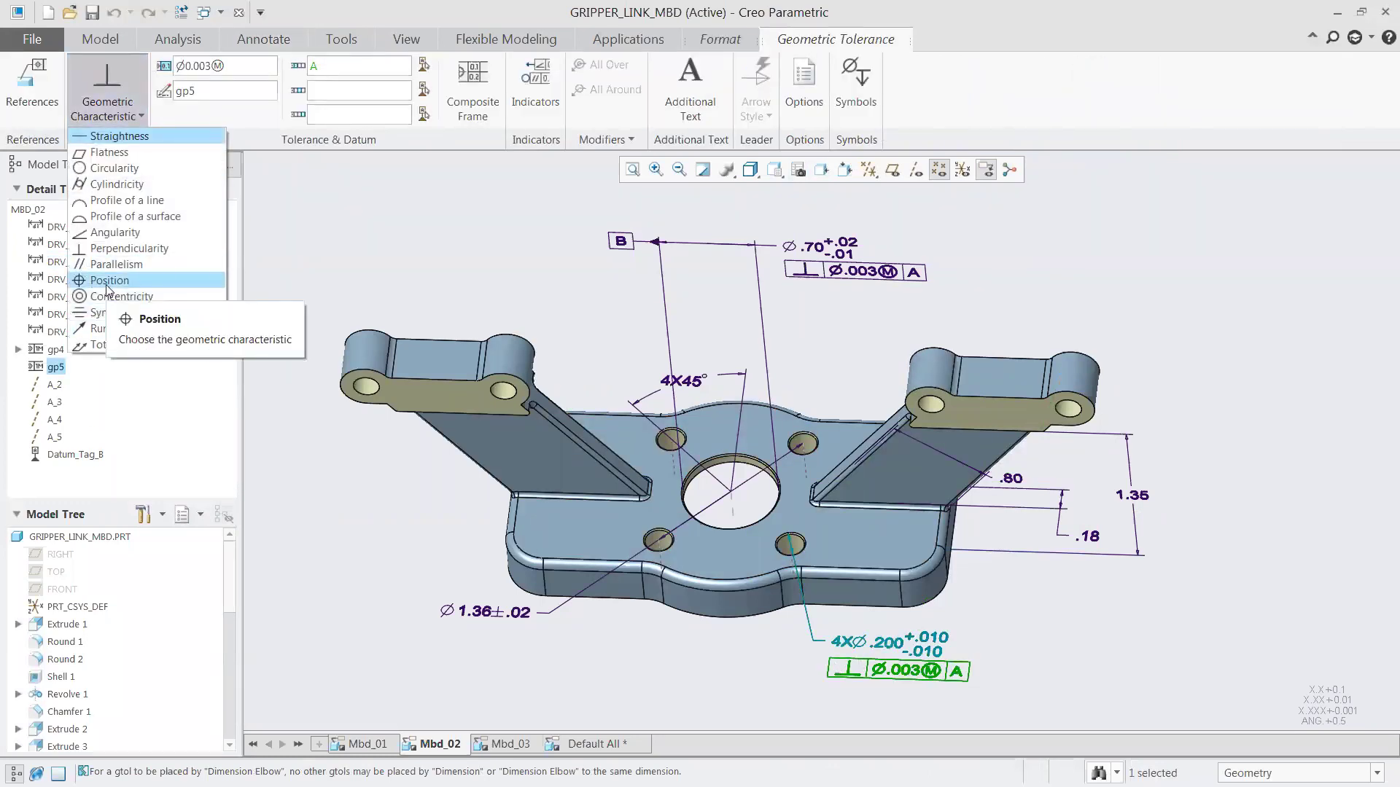
left_click(106, 285)
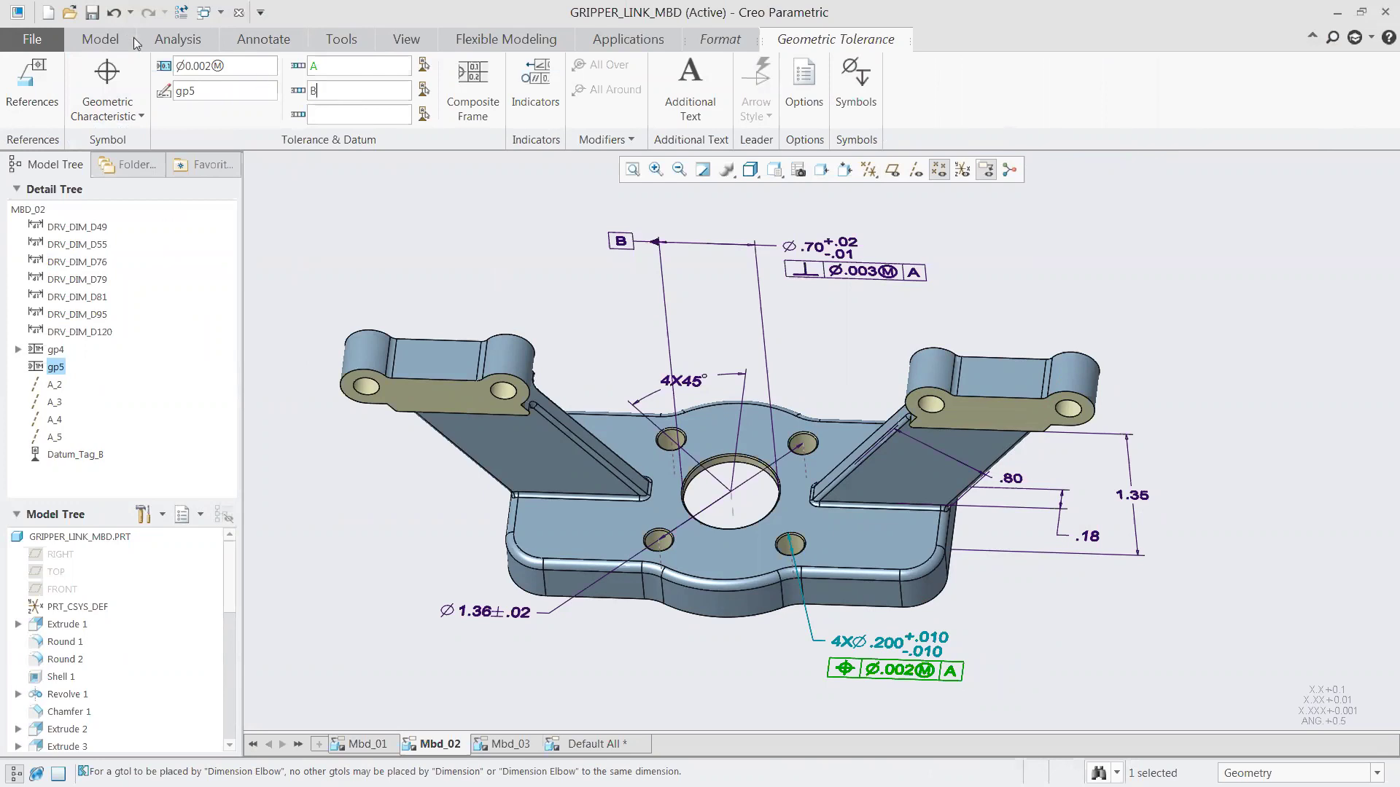
left_click(853, 89)
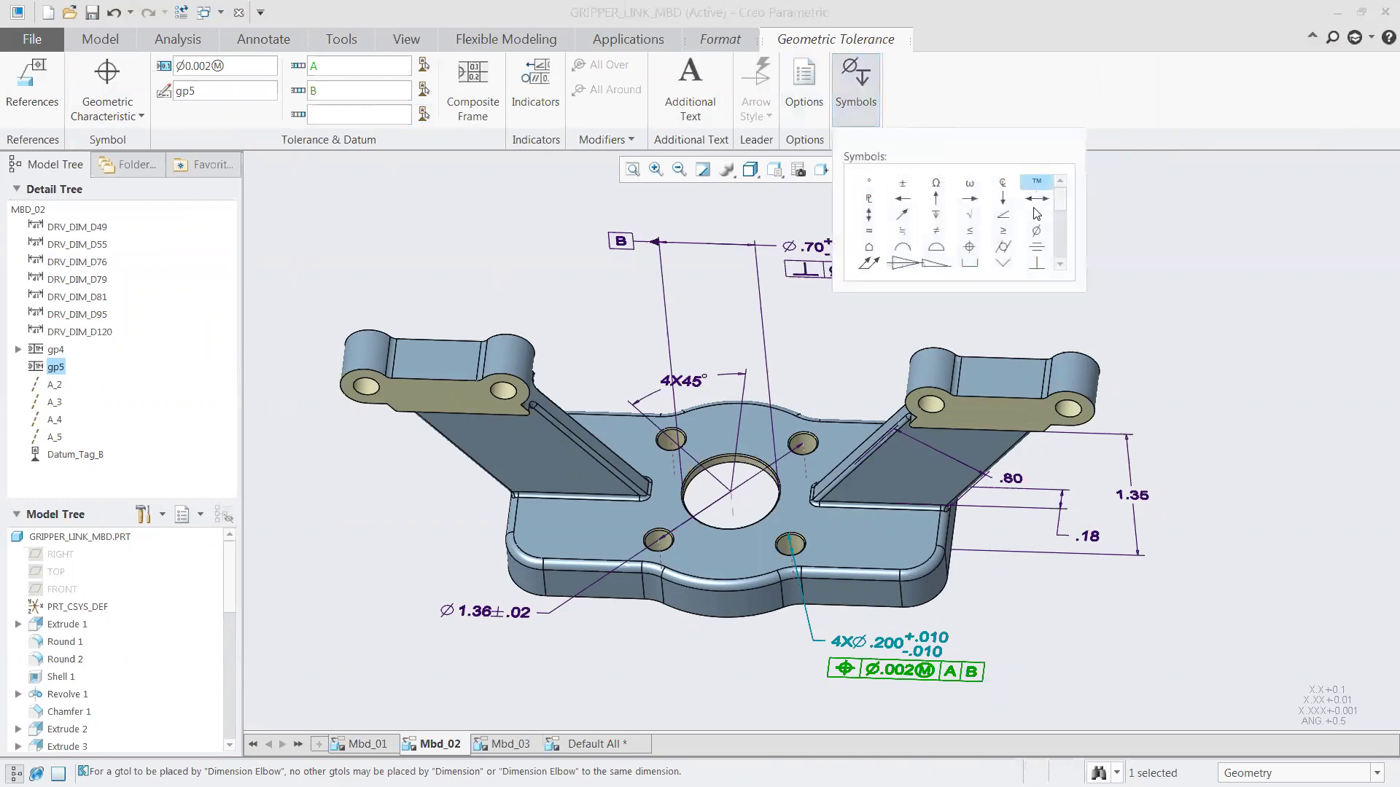
left_click(935, 199)
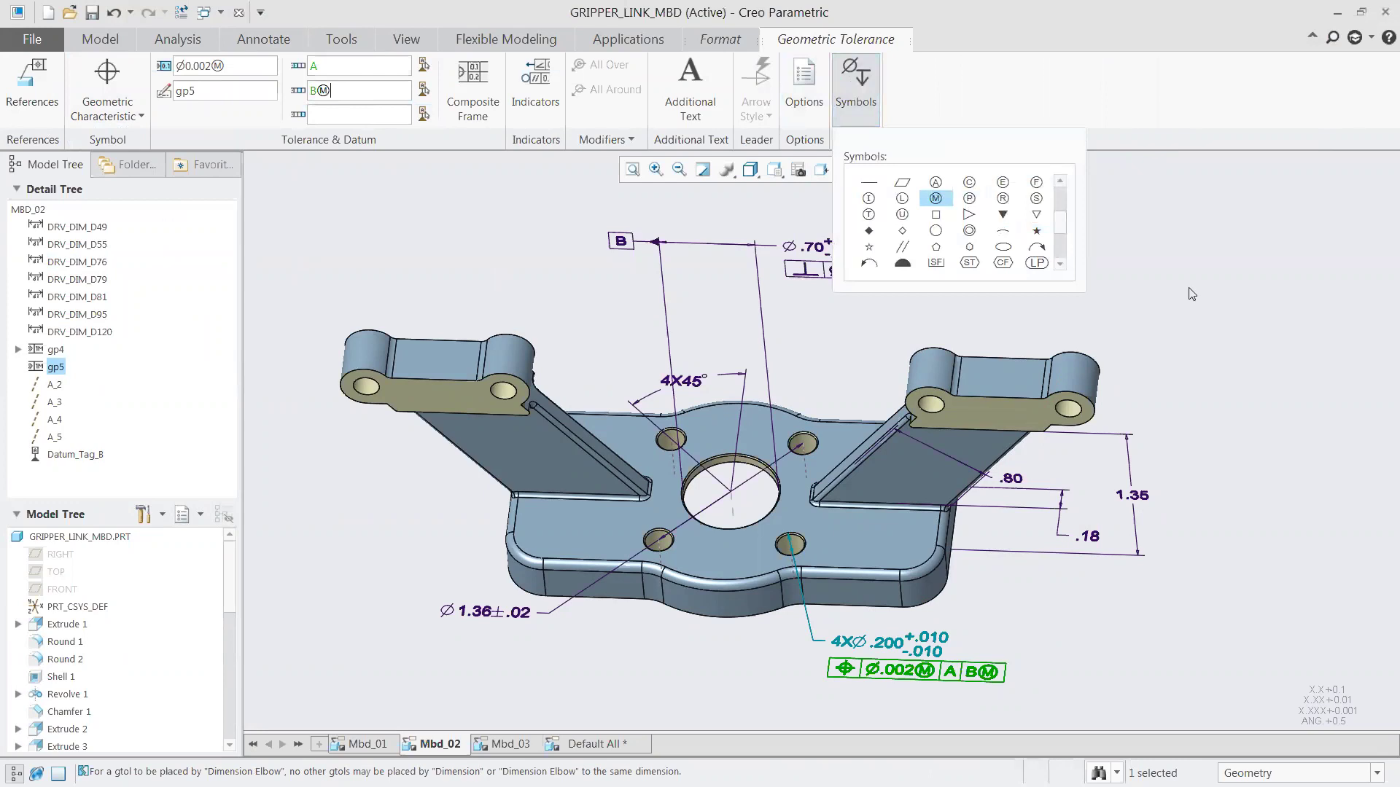
left_click(853, 93)
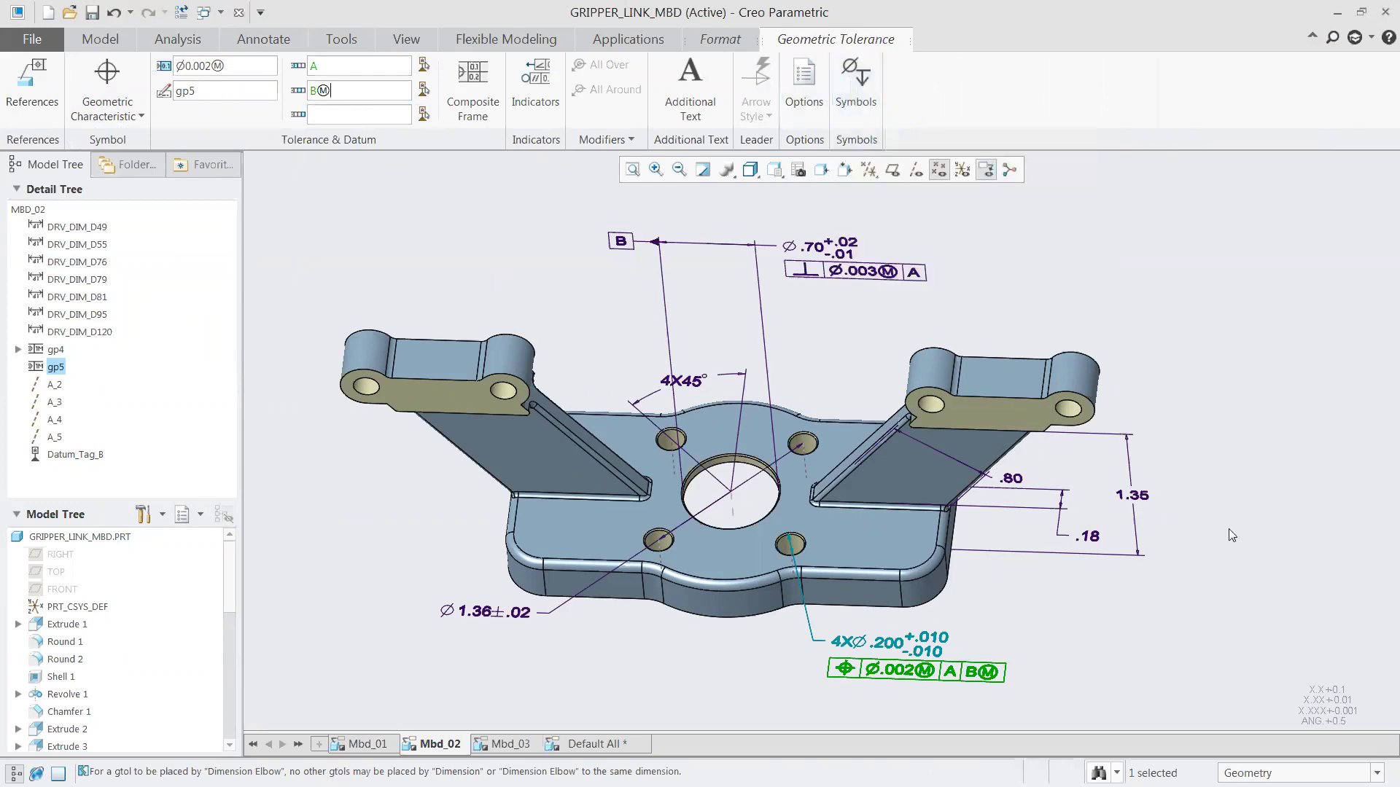
Step: Add a right-aligned '4 SURFACES' note below the position frame
left_click(683, 101)
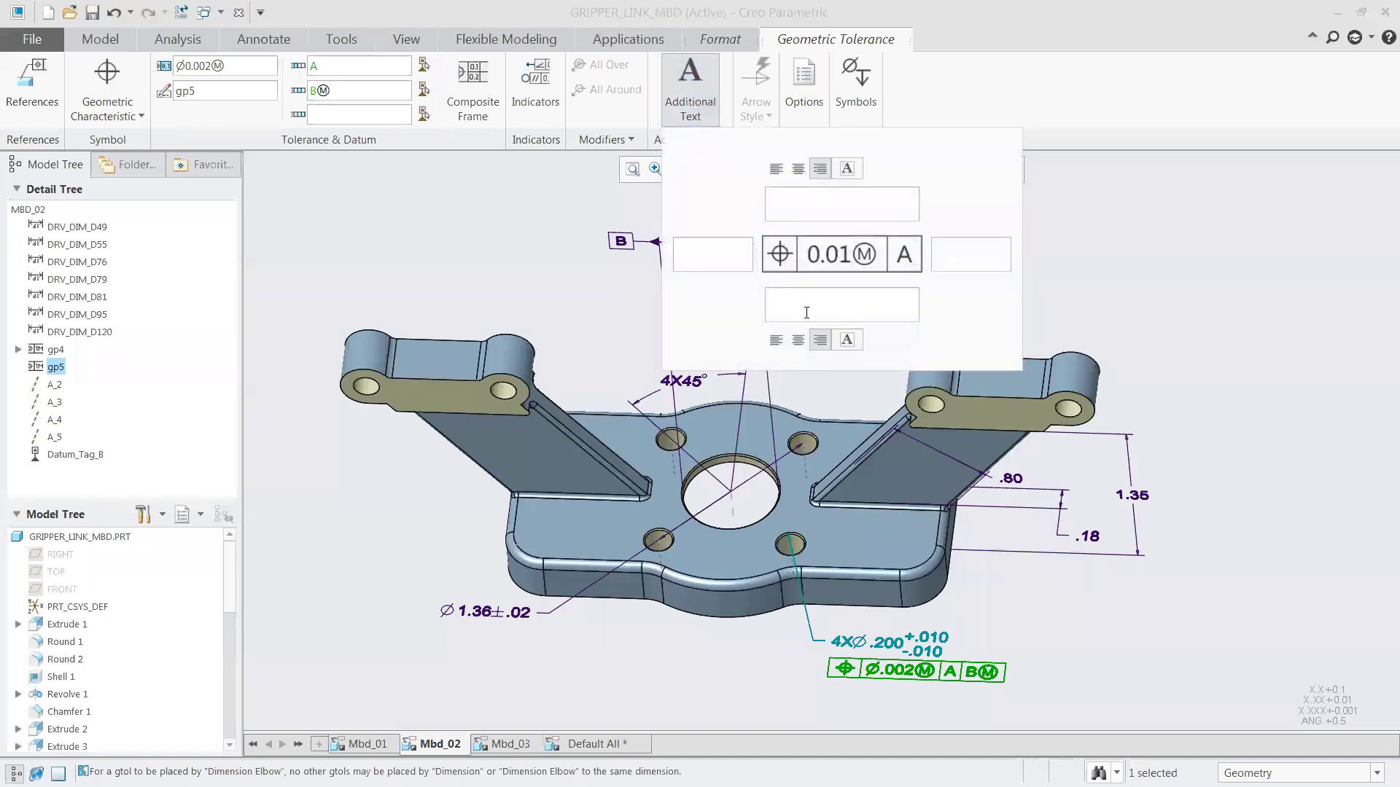
type("4 SURFACE S")
left_click(797, 339)
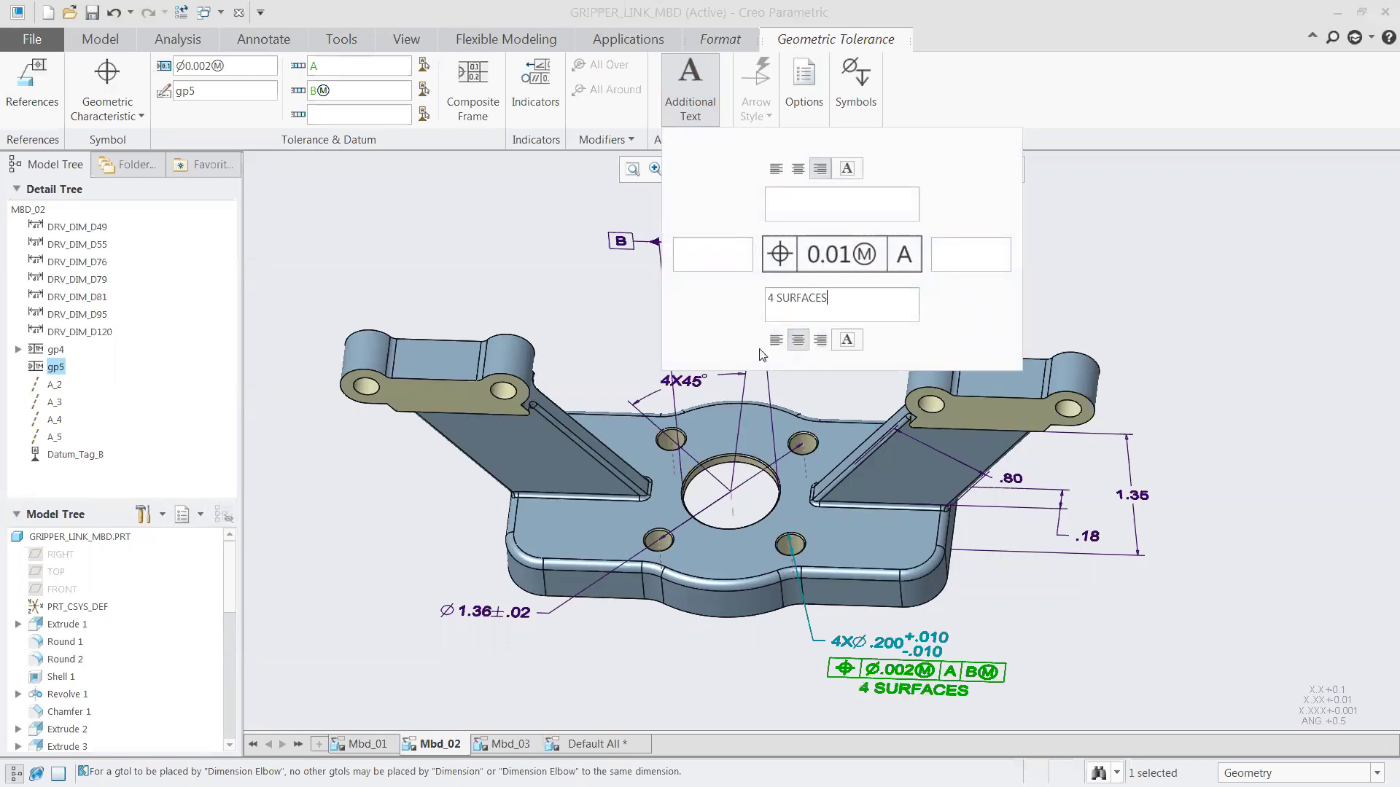
left_click(821, 342)
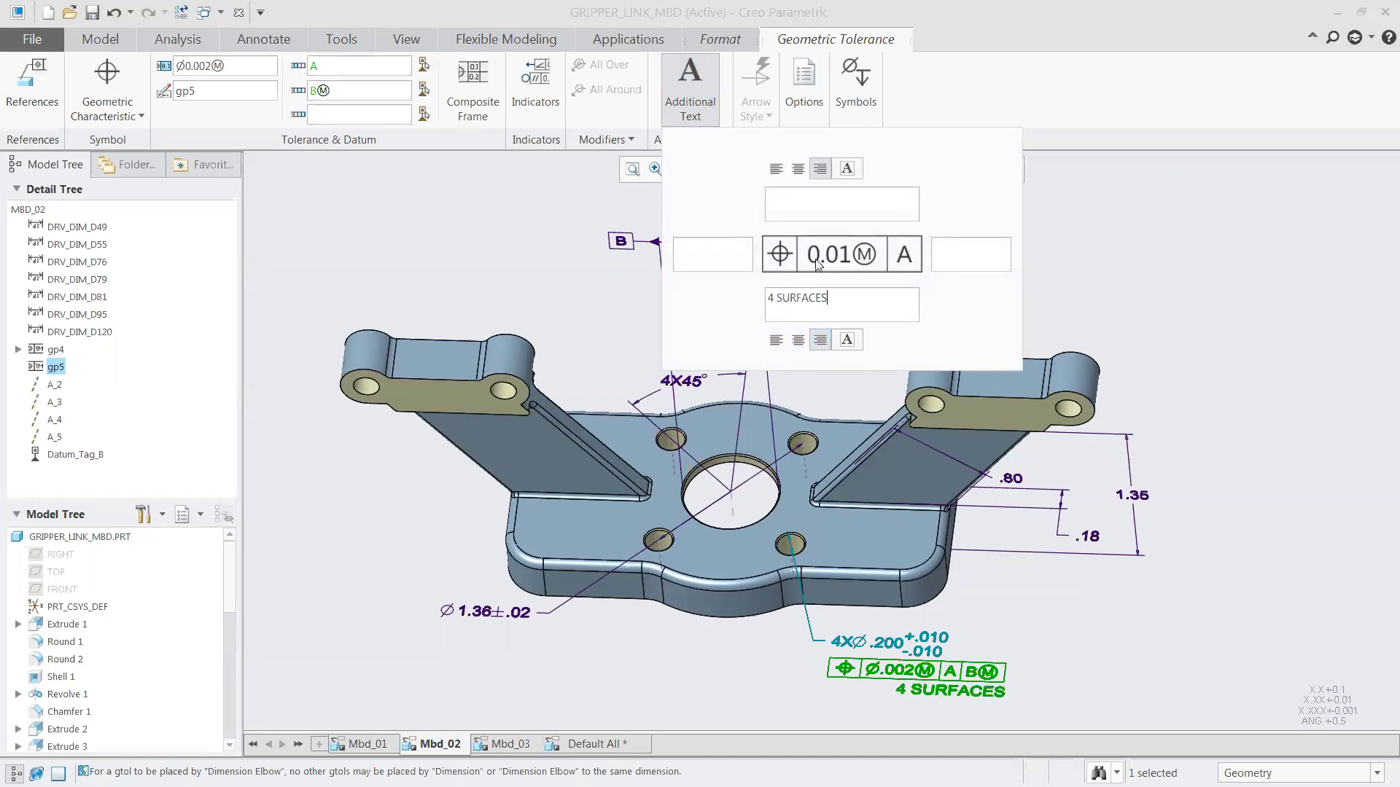
left_click(690, 80)
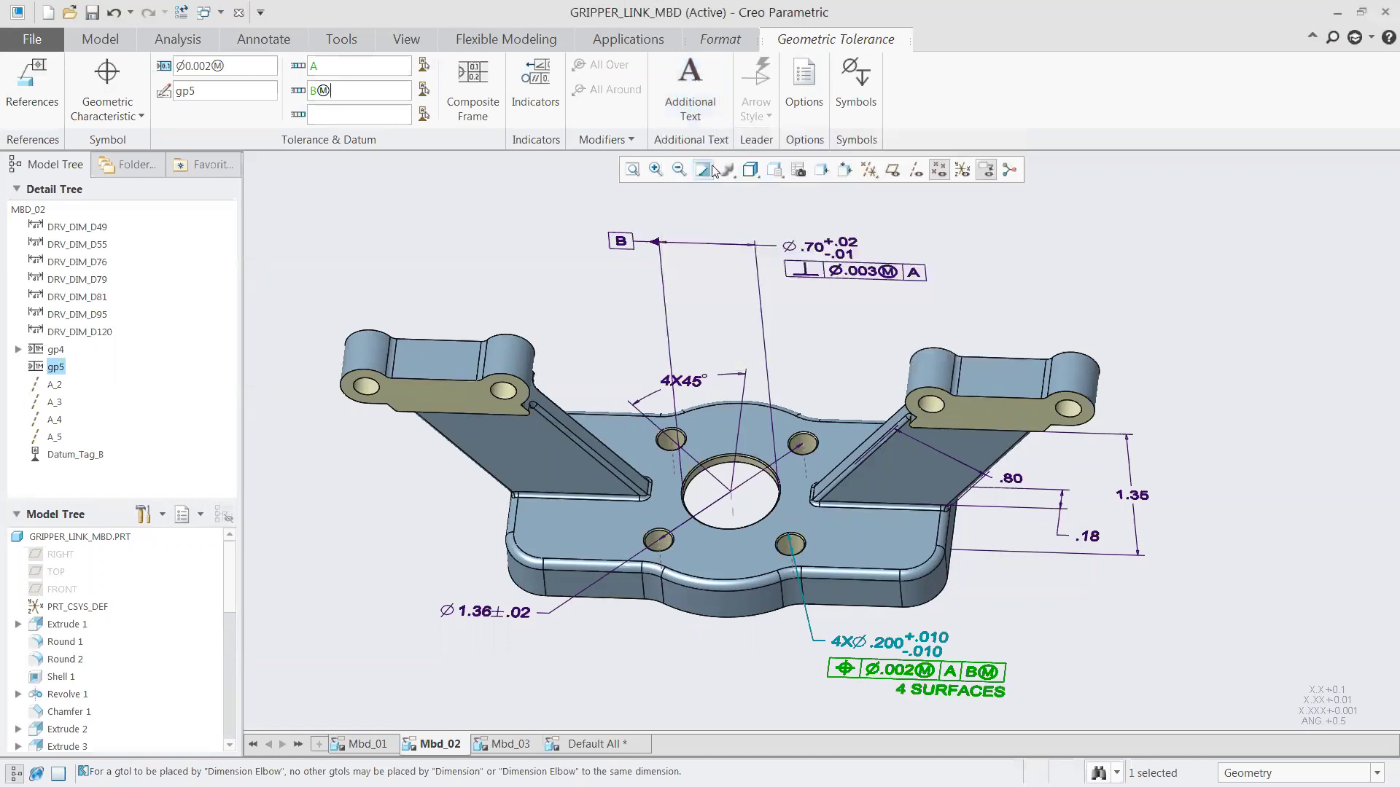
Step: Reference all four small hole surfaces in the position tolerance
left_click(22, 89)
left_click(656, 540)
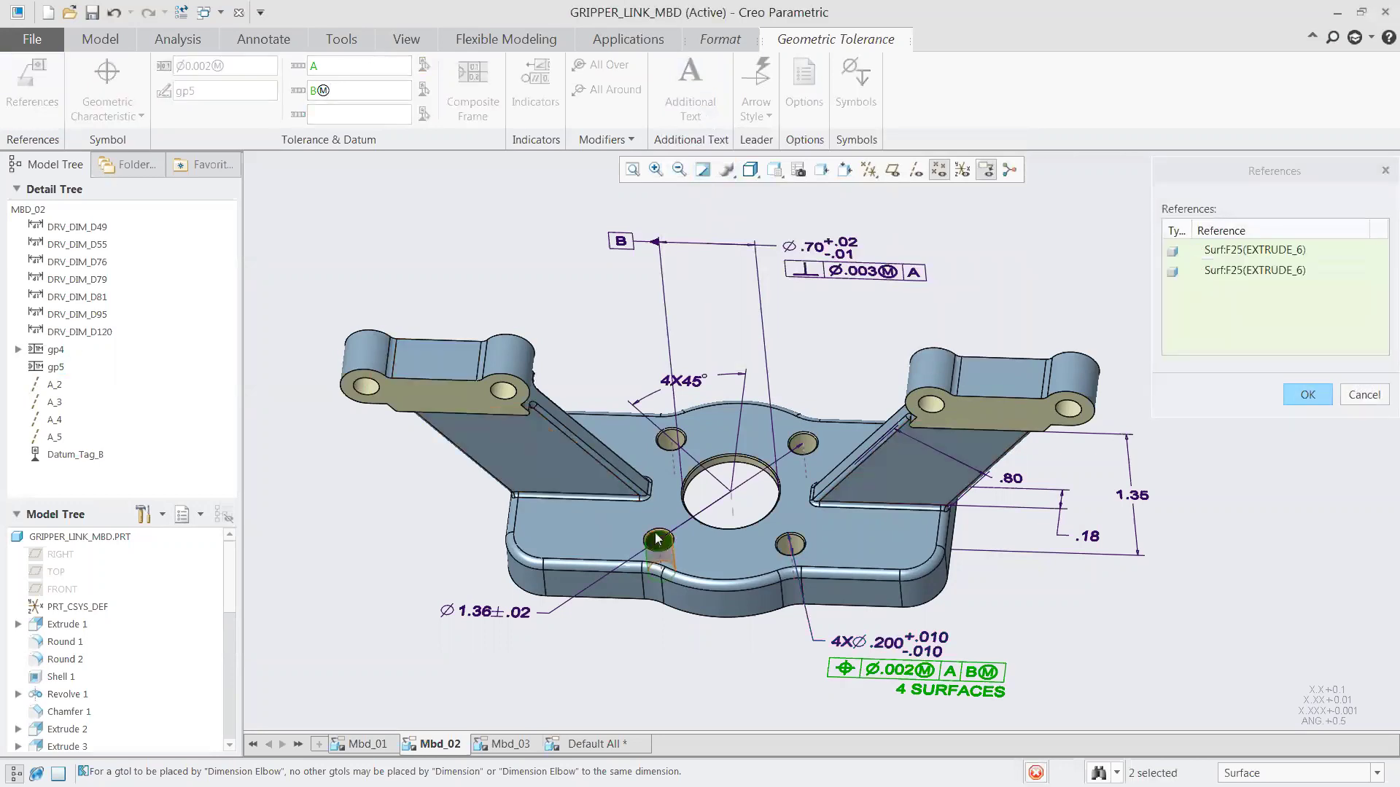
left_click(671, 439, "ctrl")
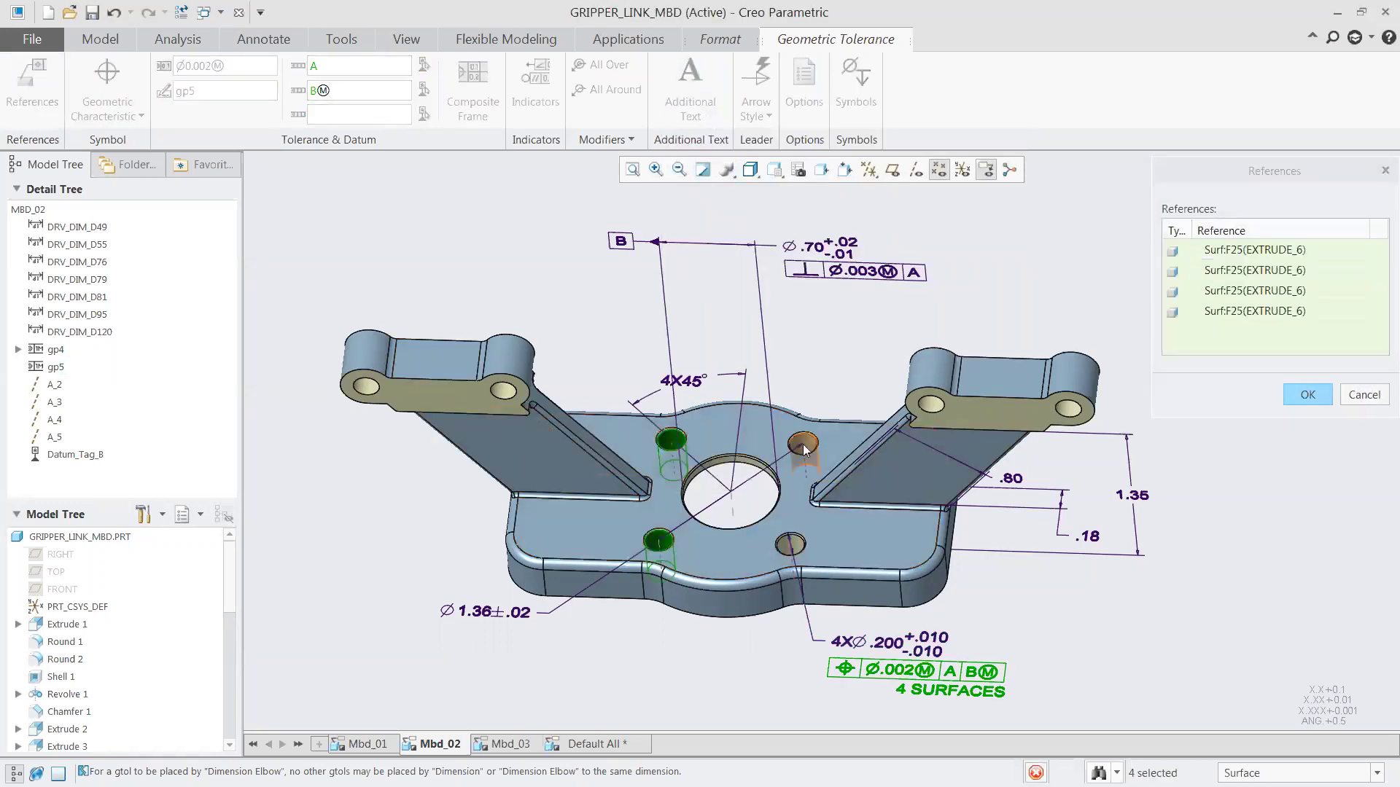
left_click(803, 446, "ctrl")
left_click(790, 545, "ctrl")
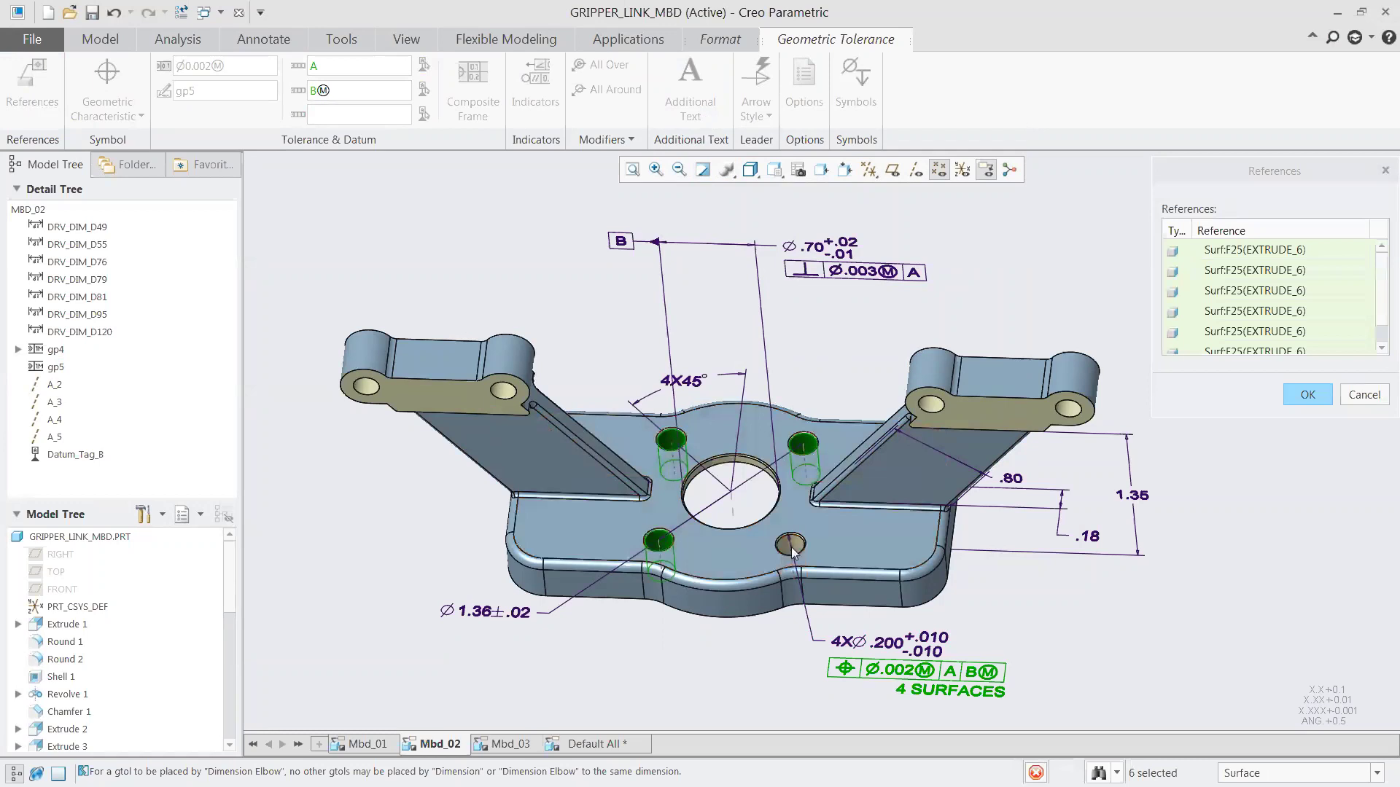
left_click(1304, 396)
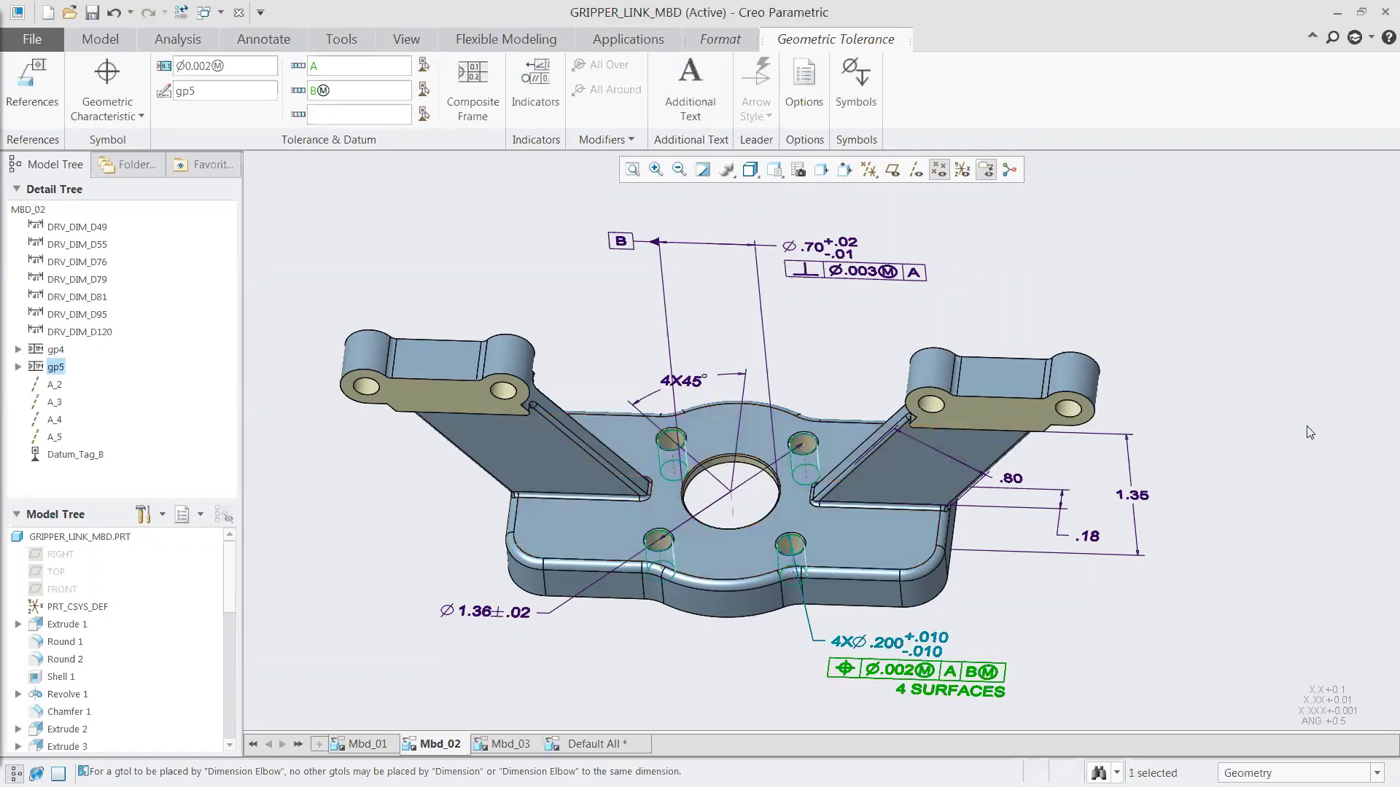
Step: Finish the position tolerance, activate Mbd_03, and attach a new geometric tolerance below the .375 dimension
left_click(1011, 612)
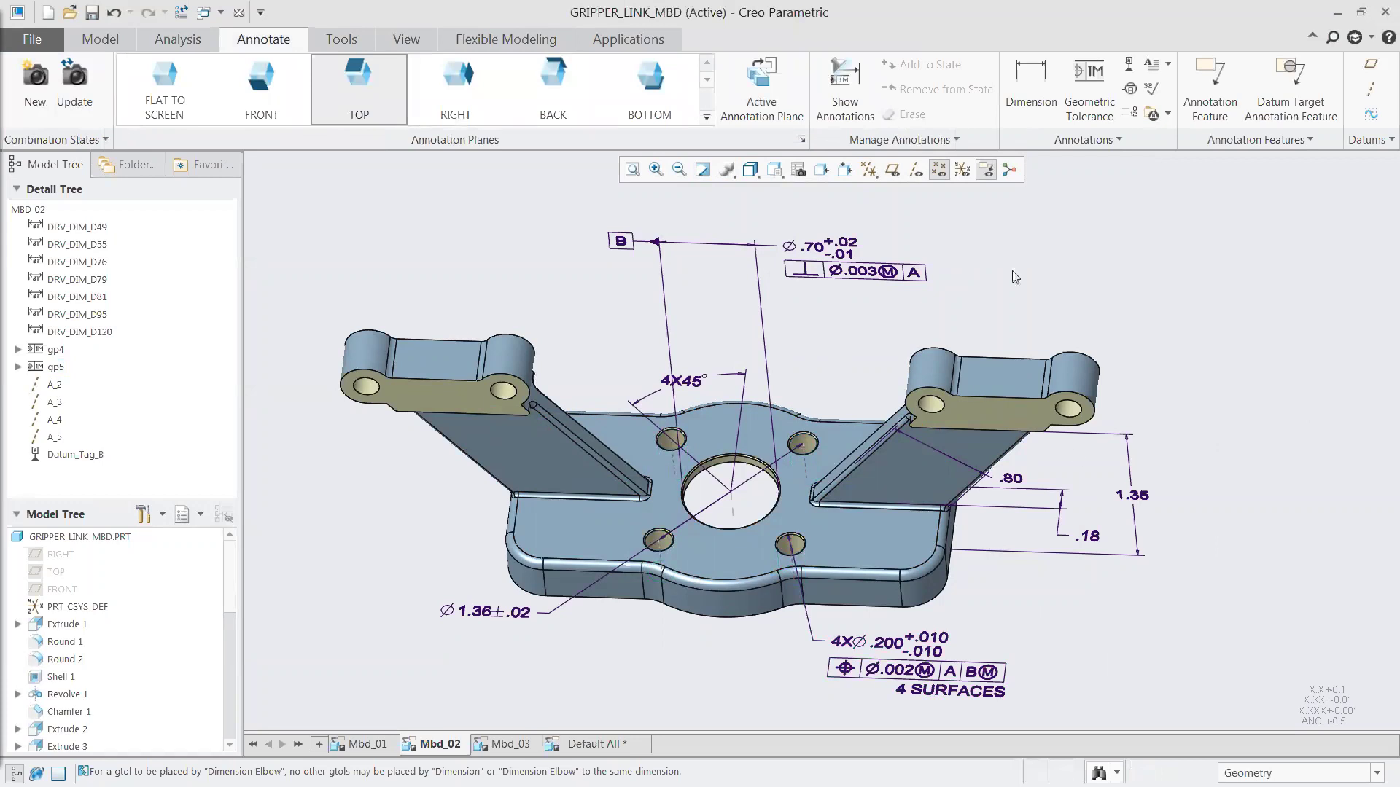
left_click(508, 744)
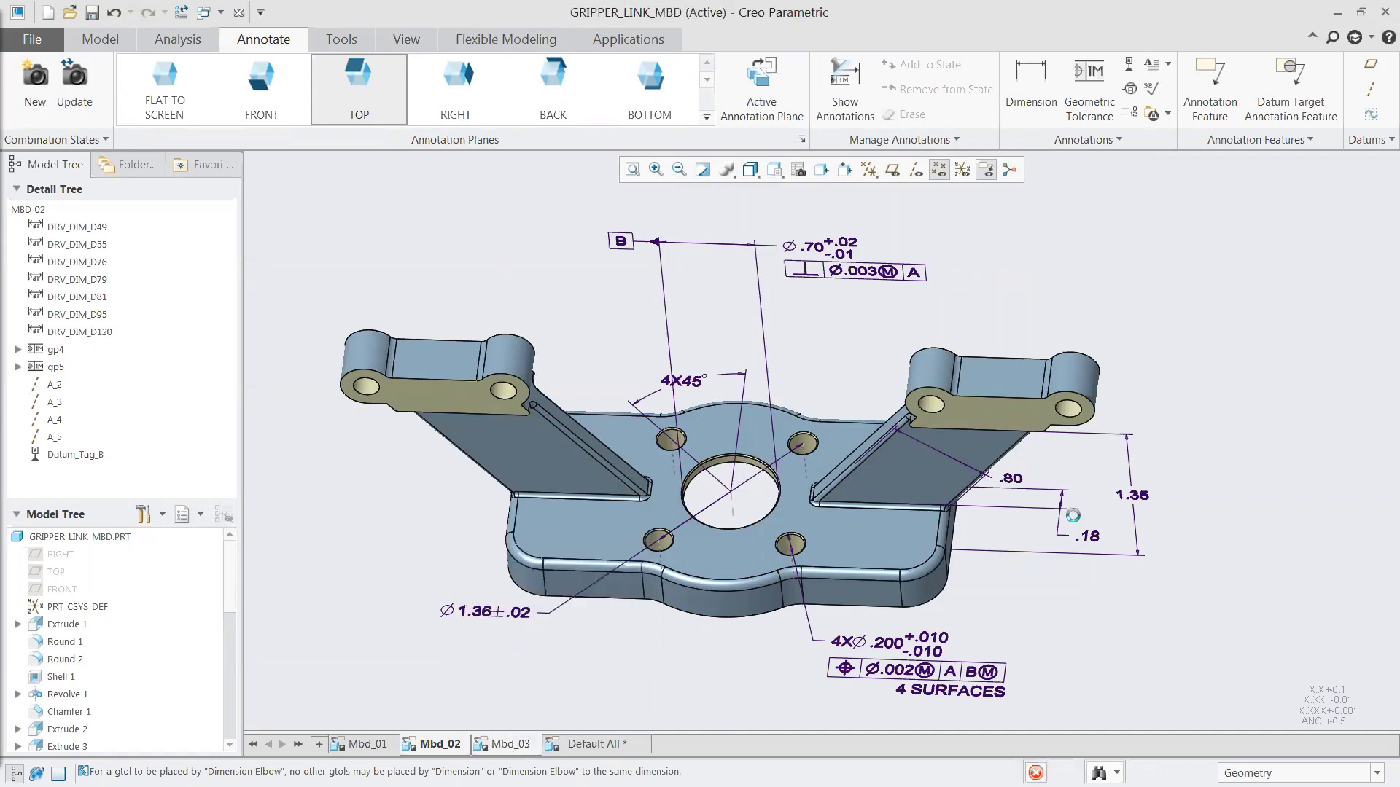
left_click(1089, 84)
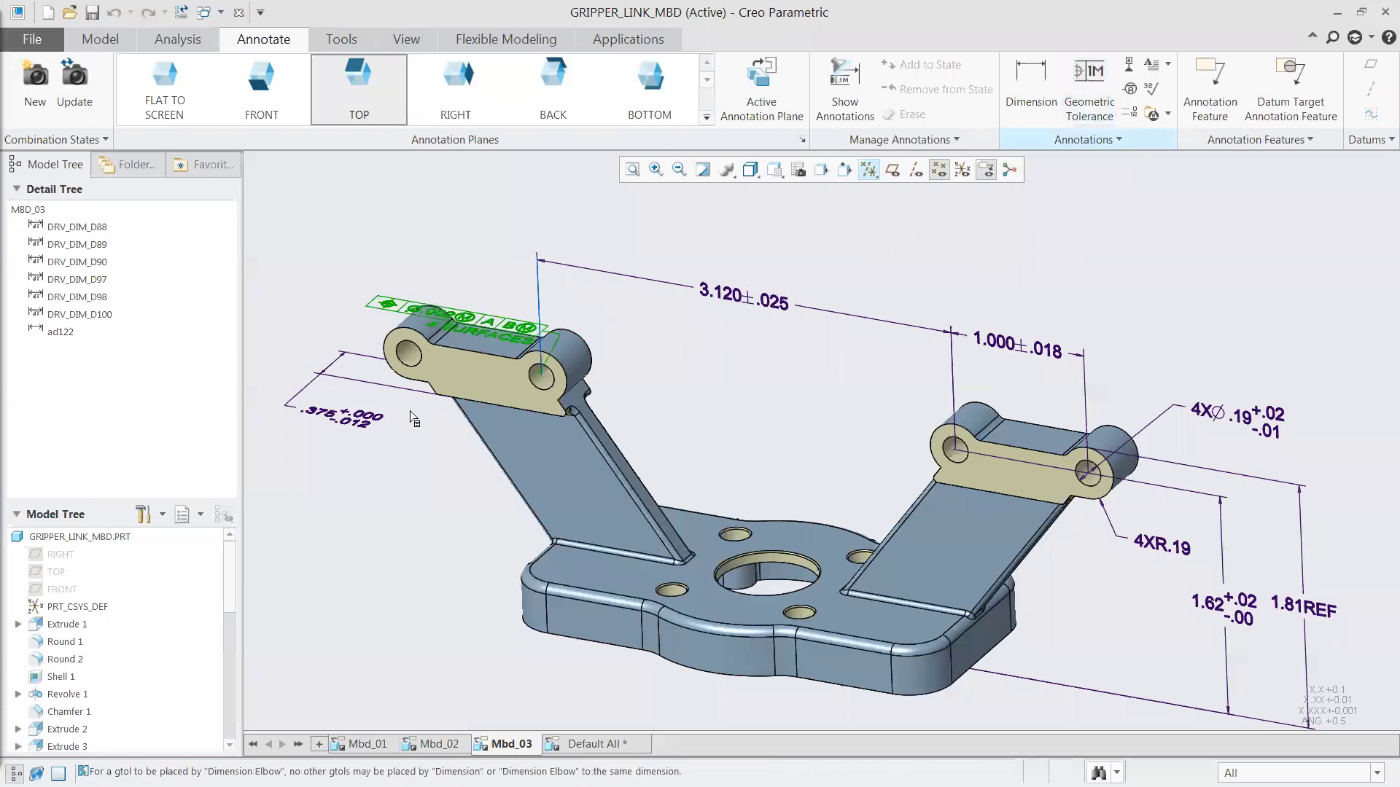
left_click(365, 428)
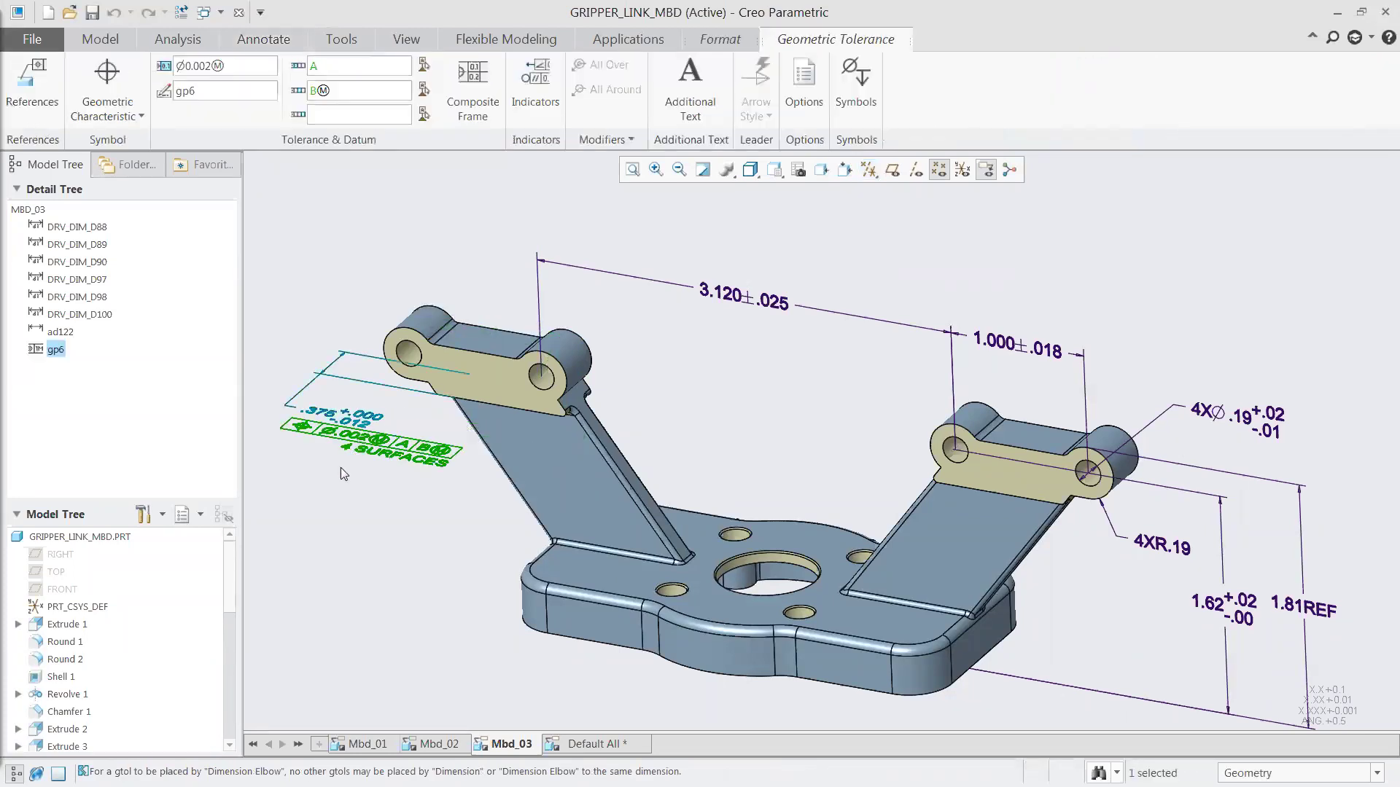
Step: Make it a perpendicularity tolerance of .002 referencing datum A only, with datum B removed
left_click(138, 119)
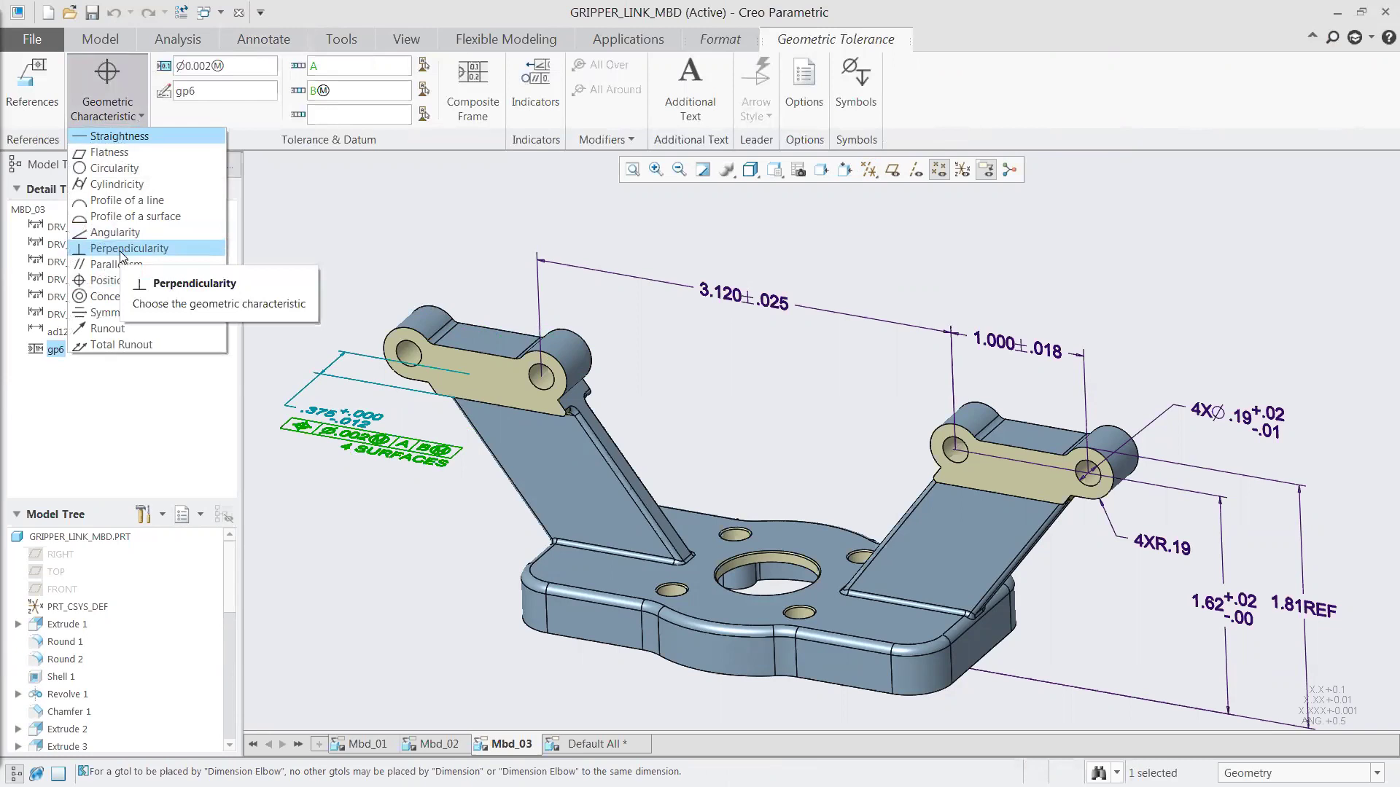
left_click(121, 252)
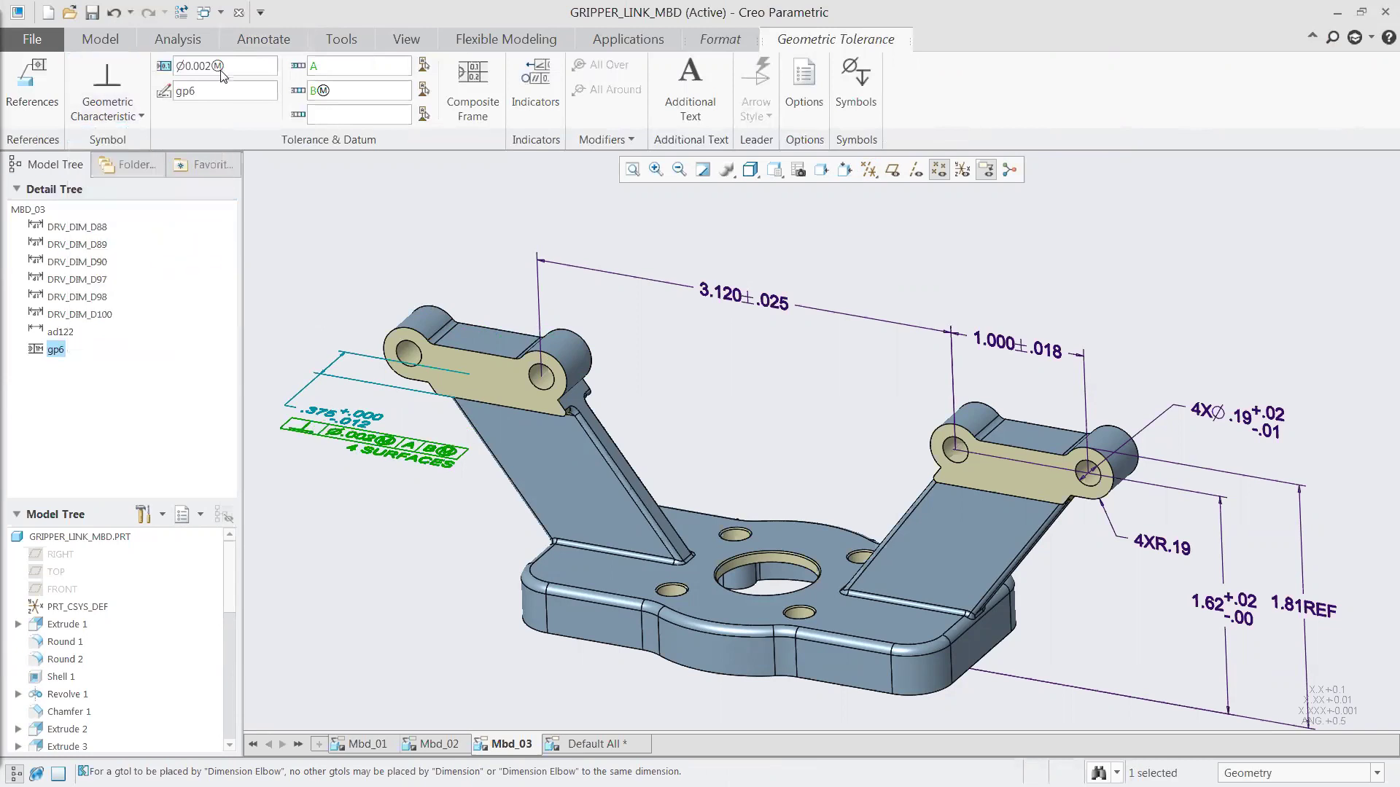
left_click_drag(224, 73, 173, 74)
key("BackSpace")
type(".002")
left_click_drag(335, 90, 289, 94)
key("BackSpace")
Step: Delete the 4 SURFACES additional text and finish the perpendicularity frame
left_click(690, 88)
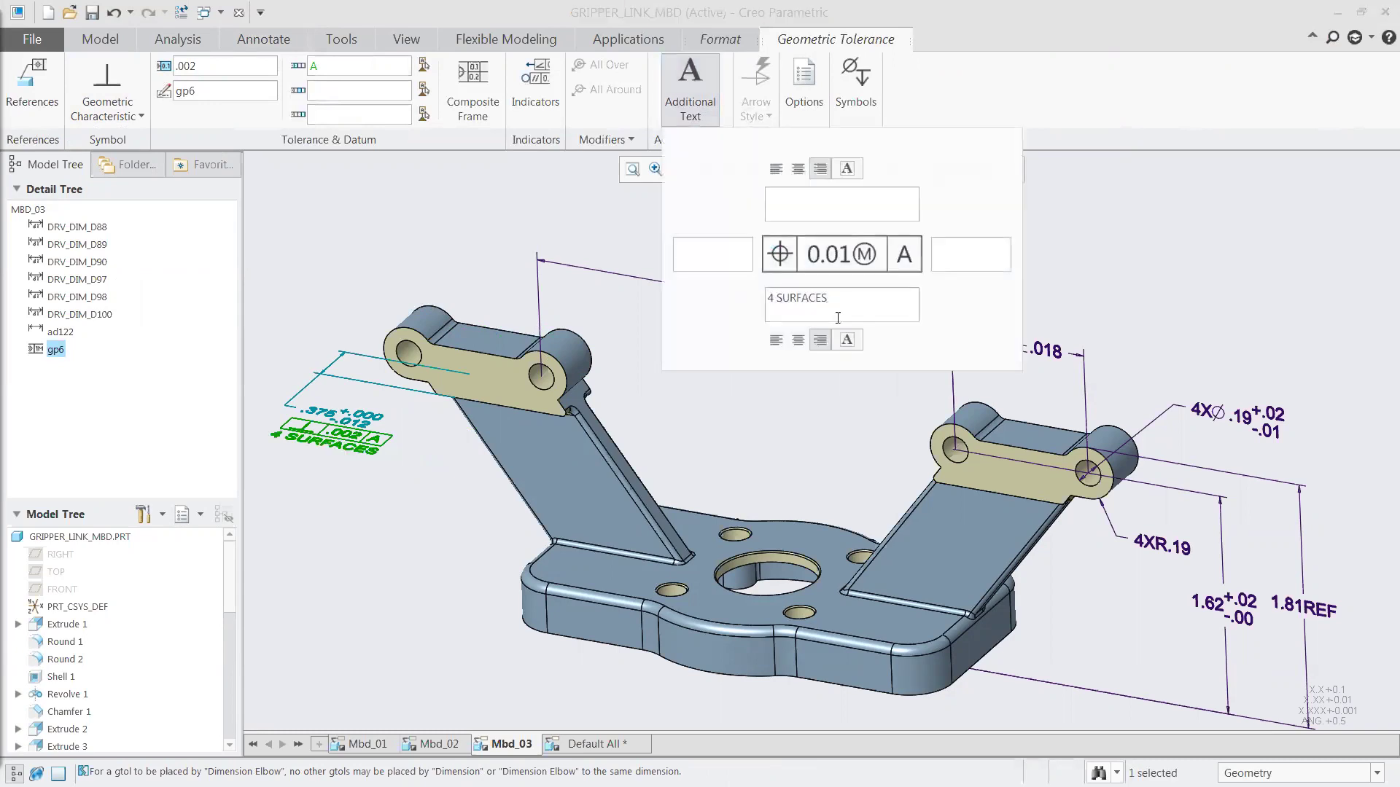
left_click_drag(832, 305, 735, 295)
key("BackSpace")
left_click(689, 84)
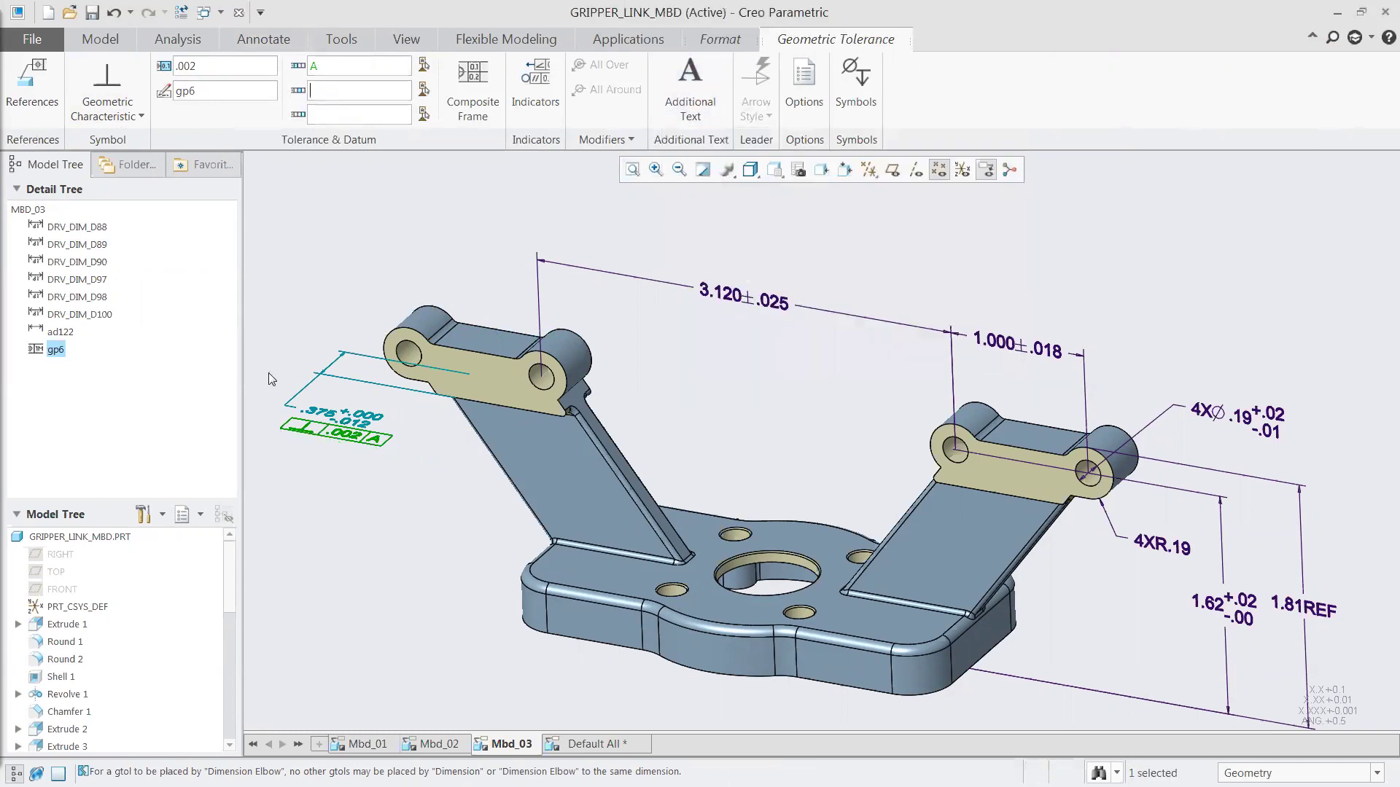
left_click(345, 254)
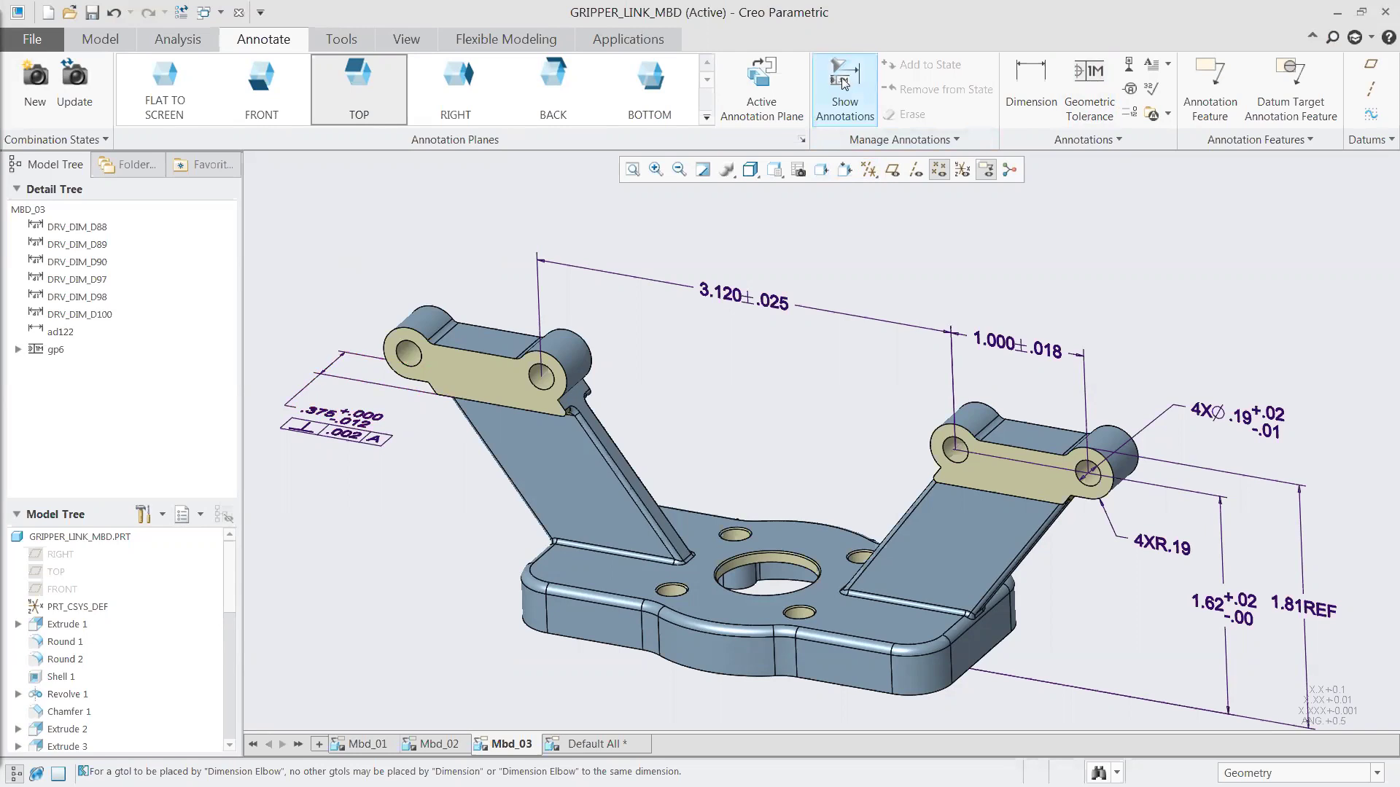
Step: Dimension between the two lugs' rounded end surfaces and place it above the part
left_click(1030, 82)
left_click(285, 198)
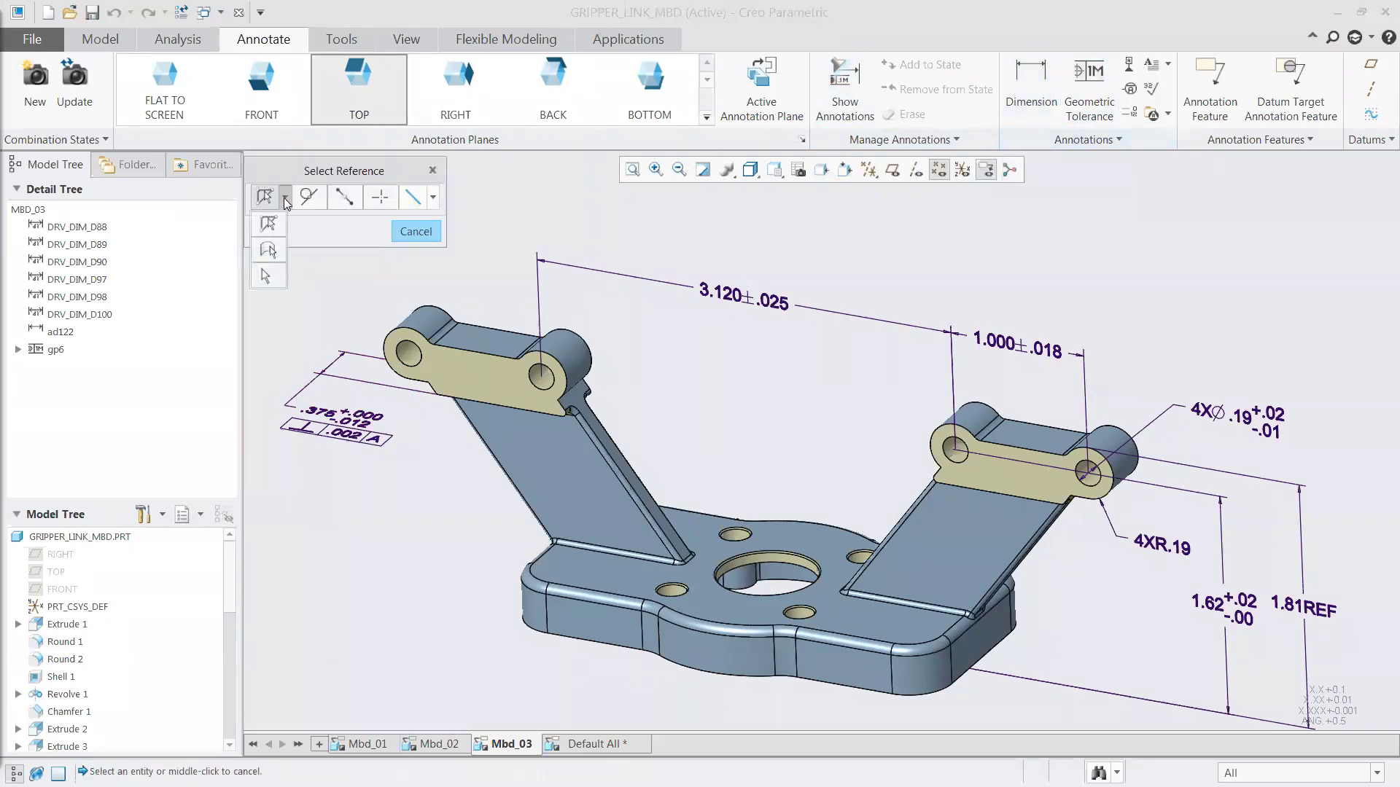
left_click(268, 253)
left_click(260, 94)
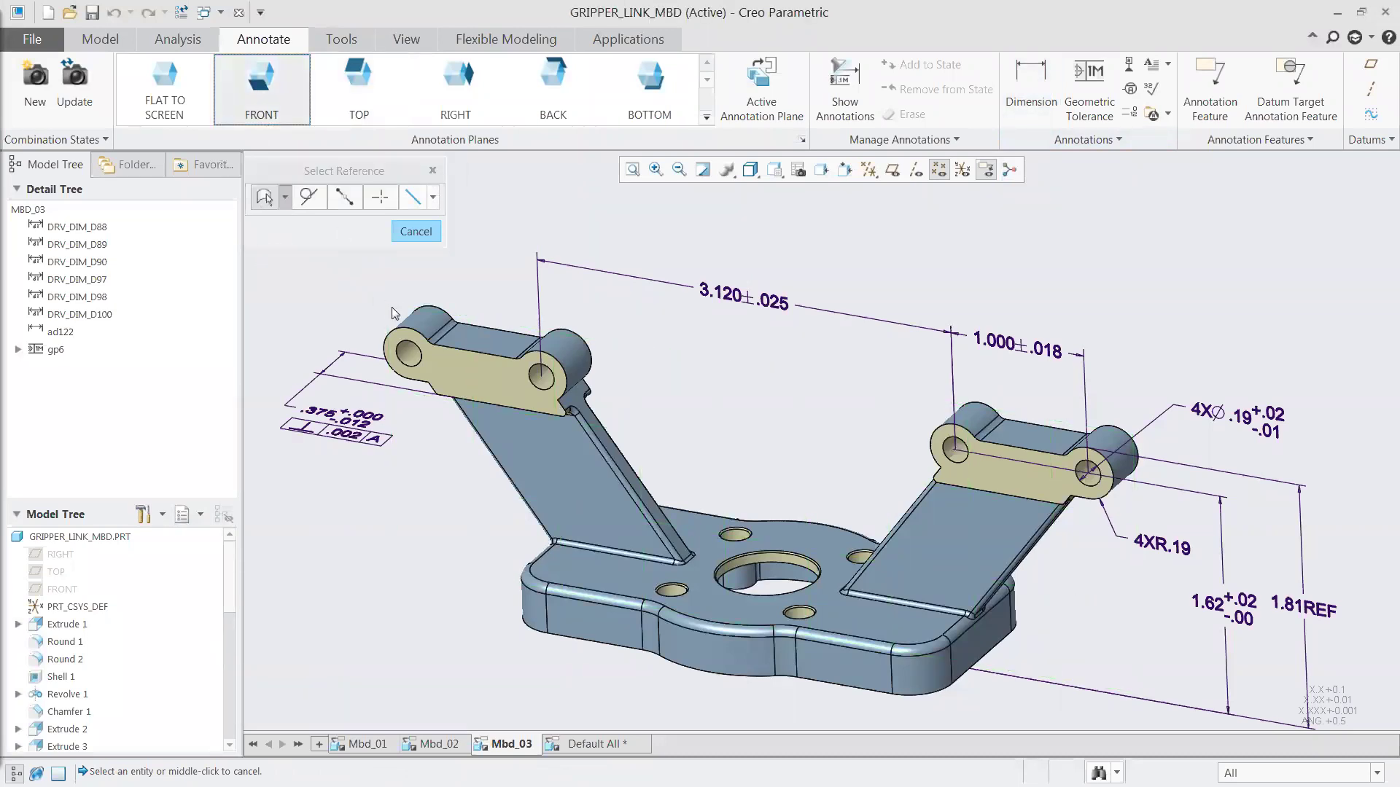
left_click(440, 306)
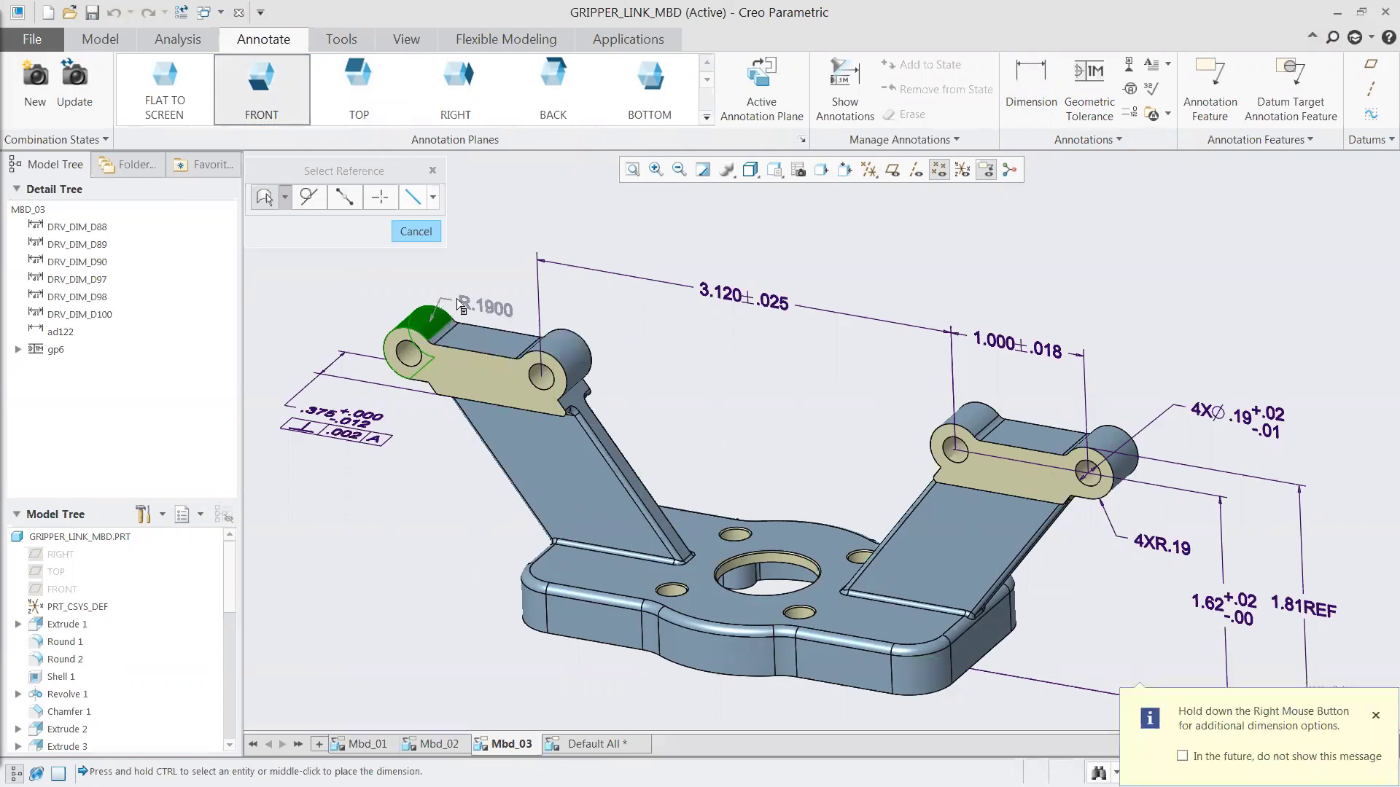
left_click(1106, 438, "ctrl")
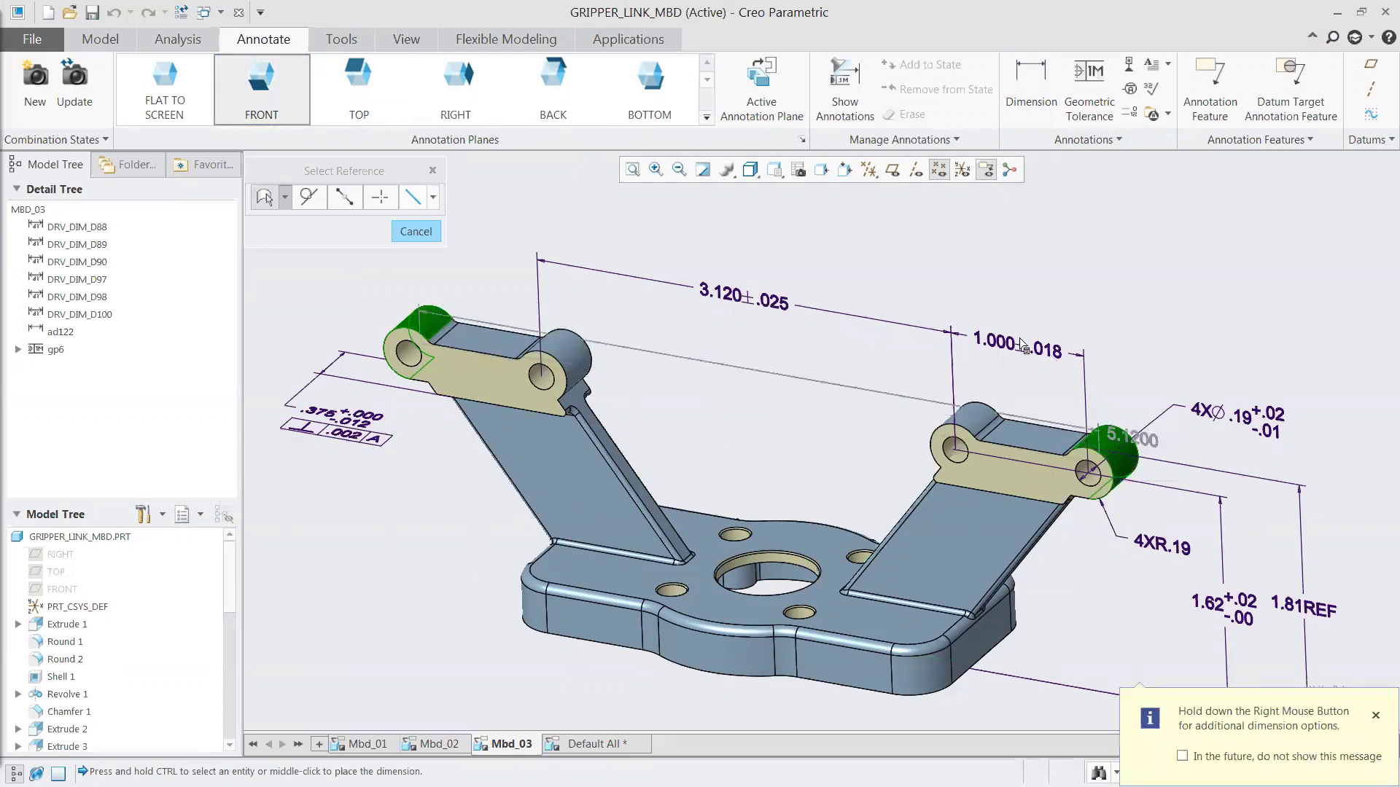
middle_click(784, 255)
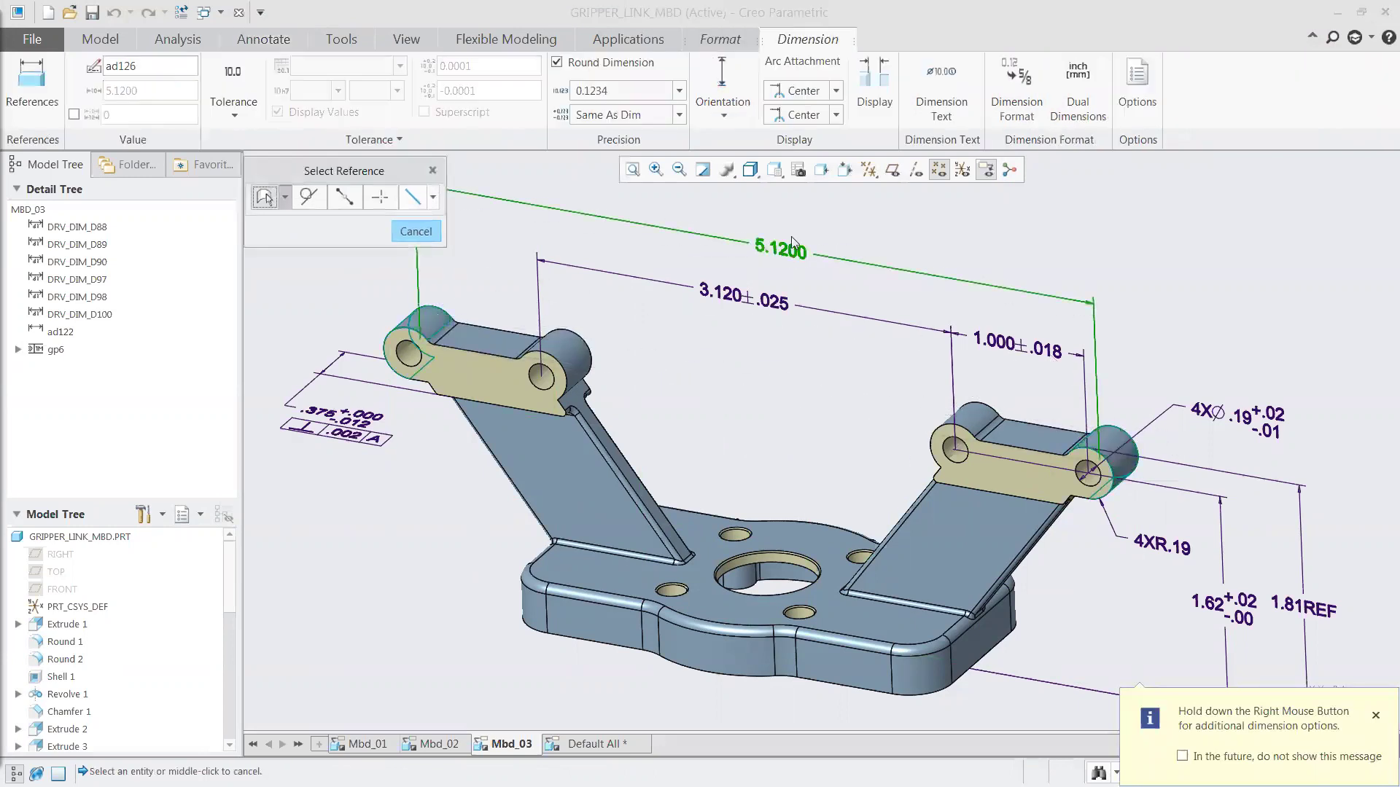
Step: Set the span dimension to 0.12 precision with Max/Max arc attachment on both lugs
left_click(680, 91)
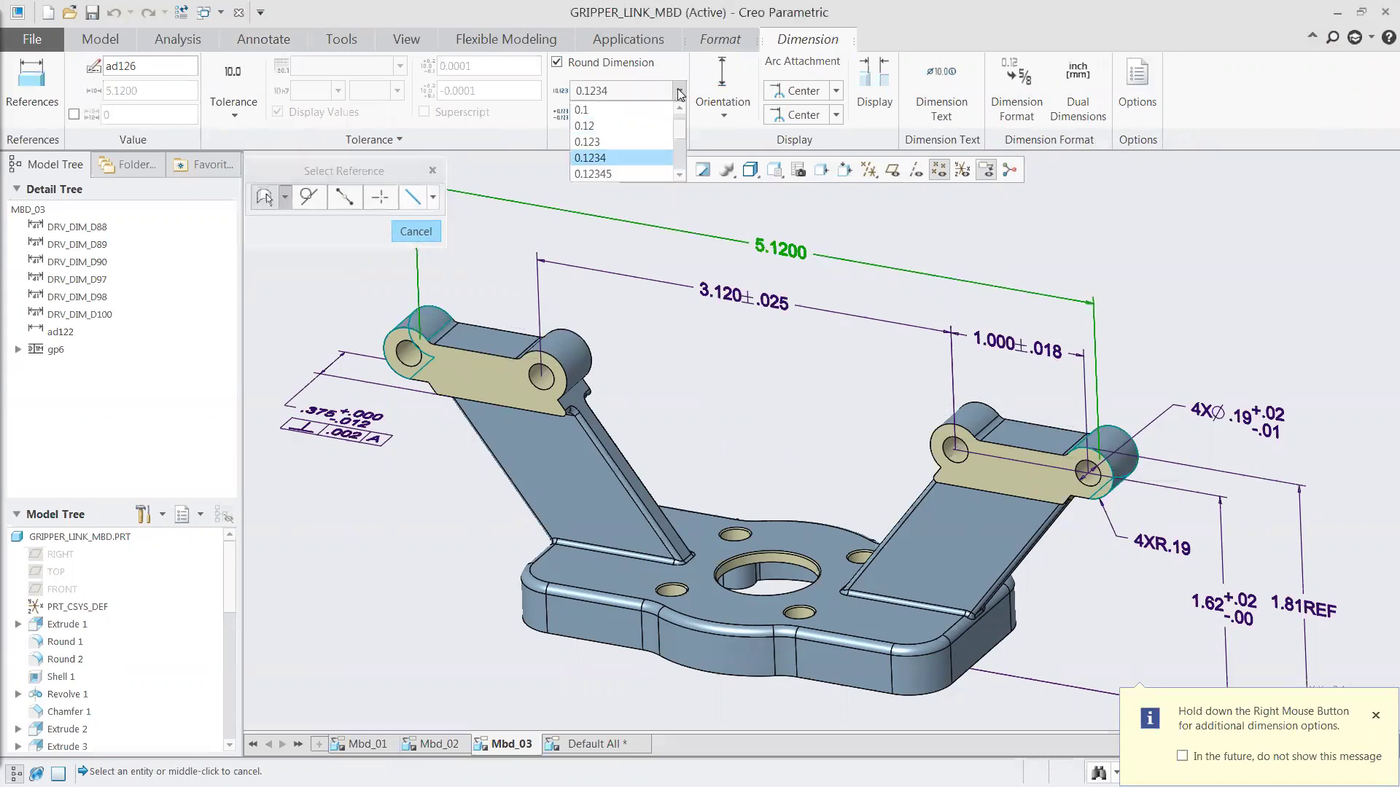
left_click(603, 127)
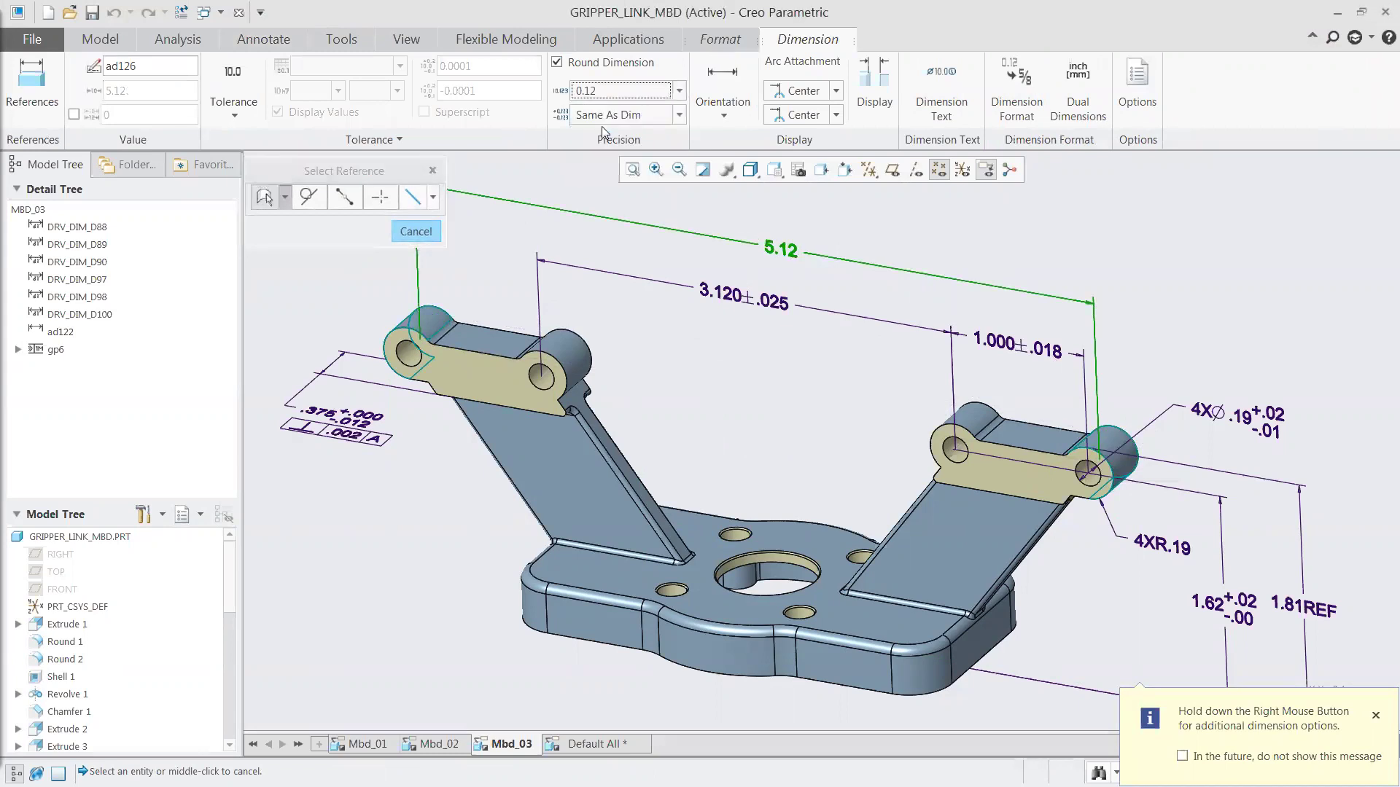
left_click(836, 90)
left_click(802, 131)
left_click(836, 114)
left_click(812, 146)
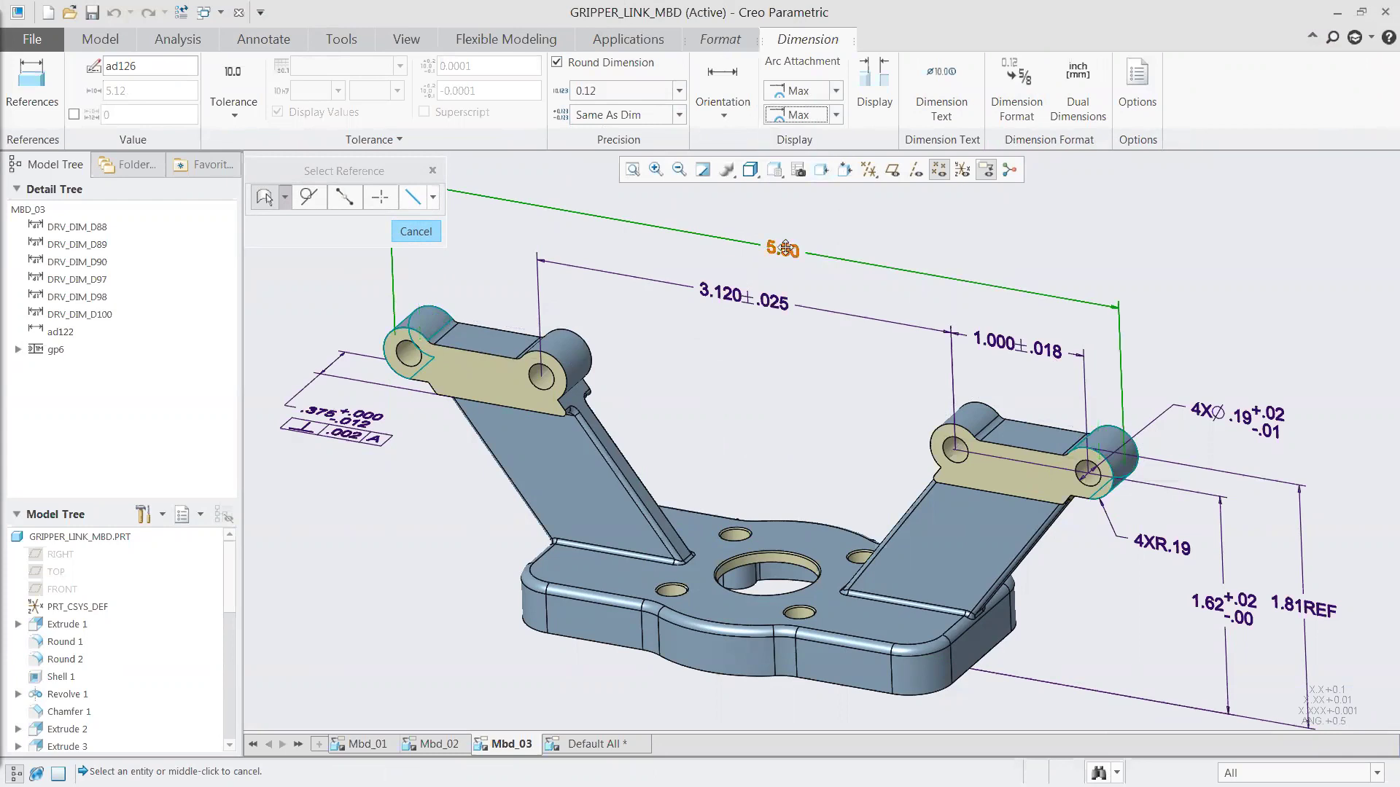
Step: Add the suffix REF so the dimension reads 5.50REF
left_click(947, 117)
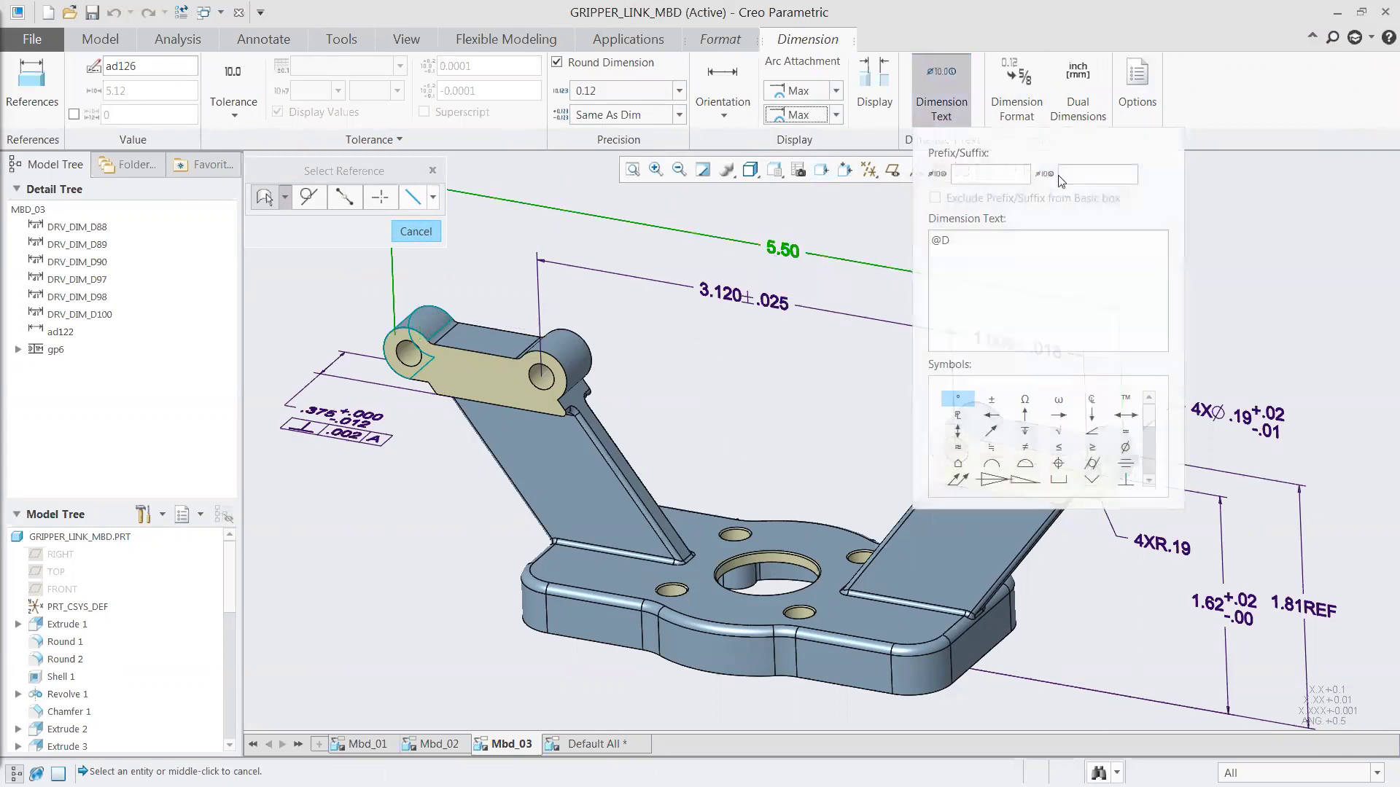
left_click(1085, 178)
type("REF")
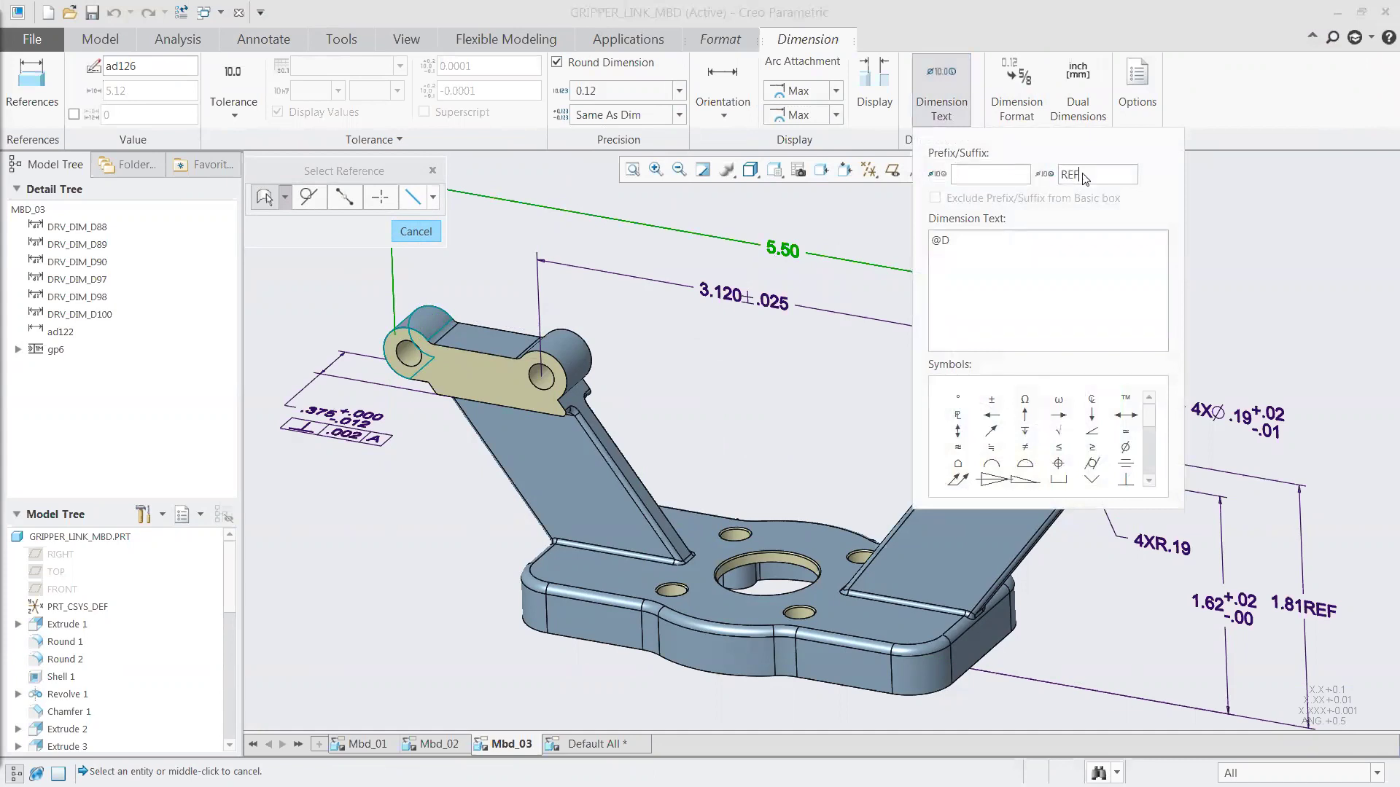
left_click(940, 102)
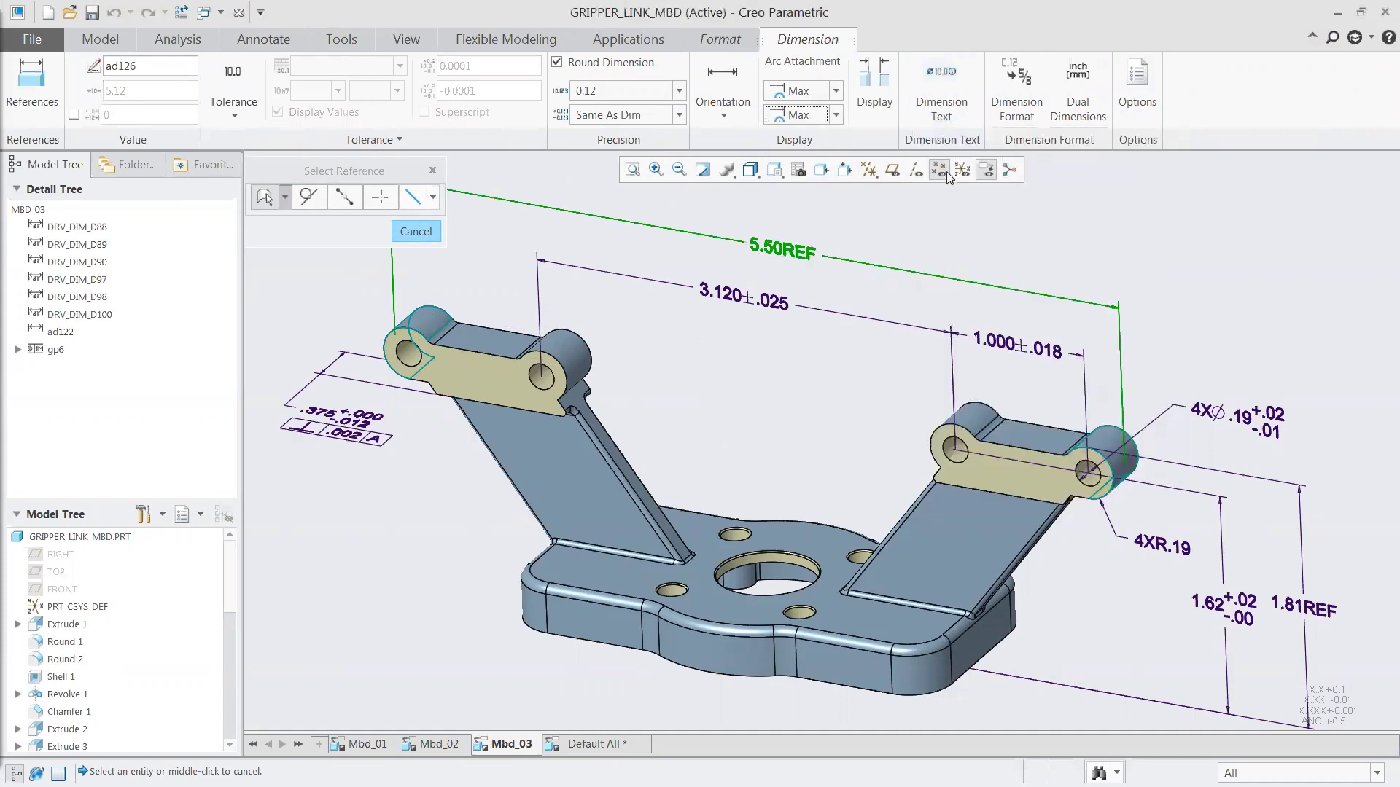
left_click(931, 234)
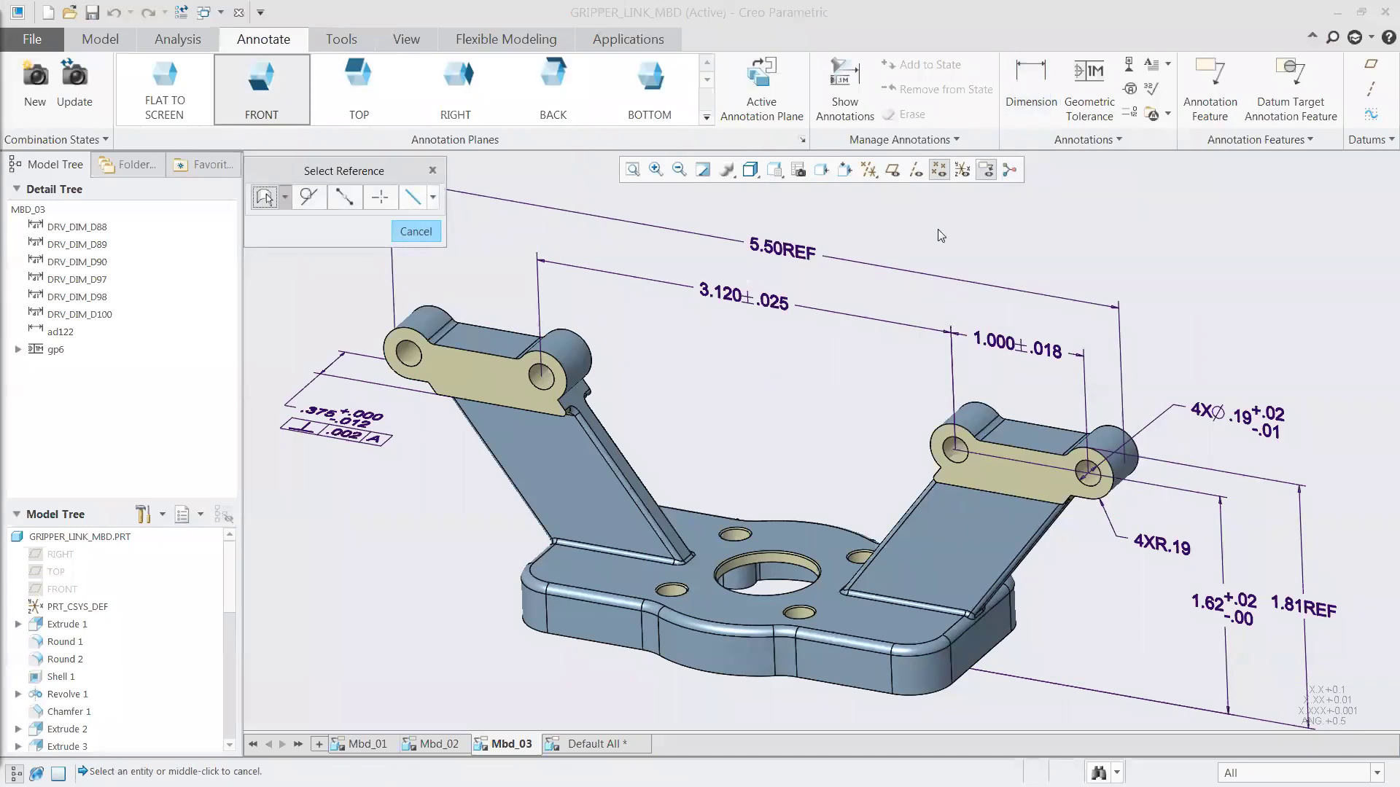
Step: End the dimension command and save a copy of the part as STEP
middle_click(941, 234)
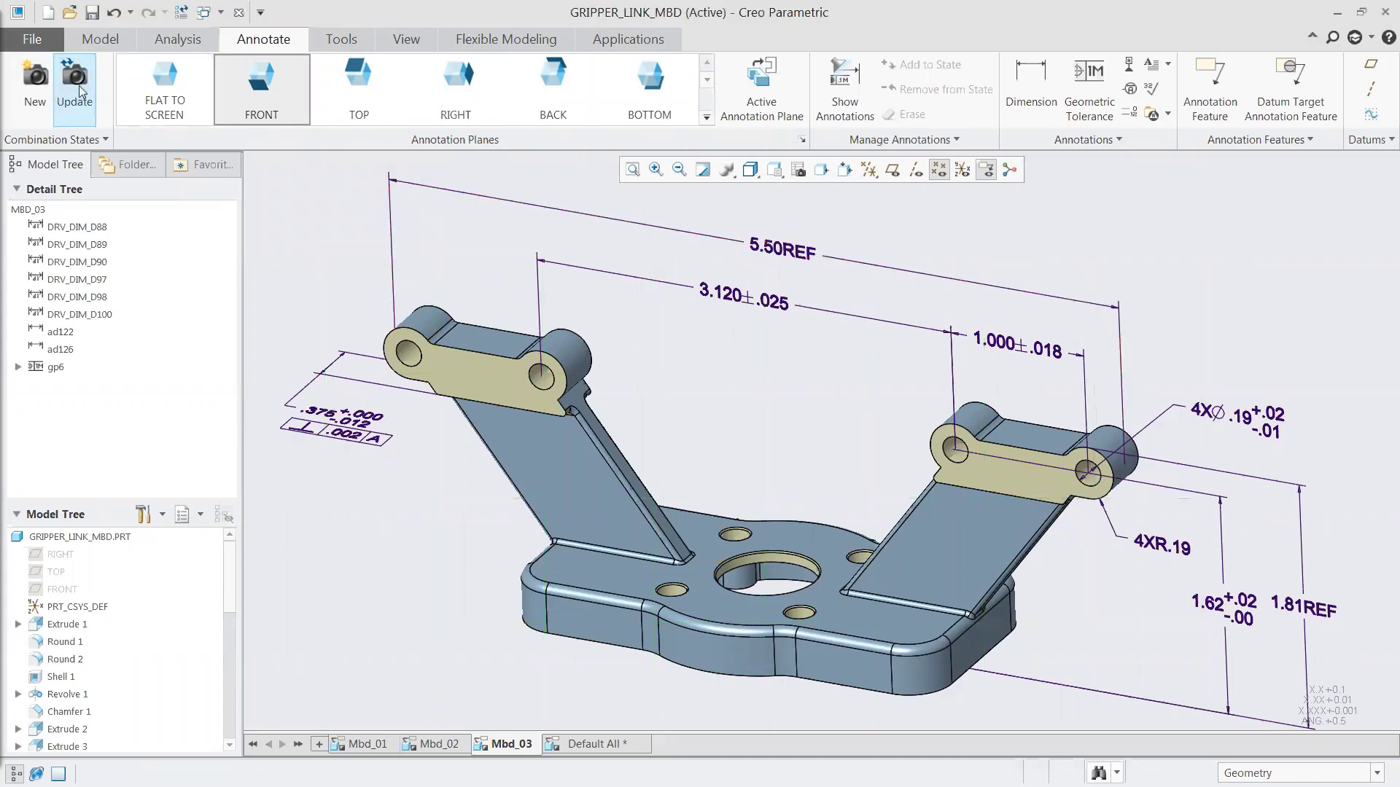
left_click(32, 37)
mouse_move(65, 173)
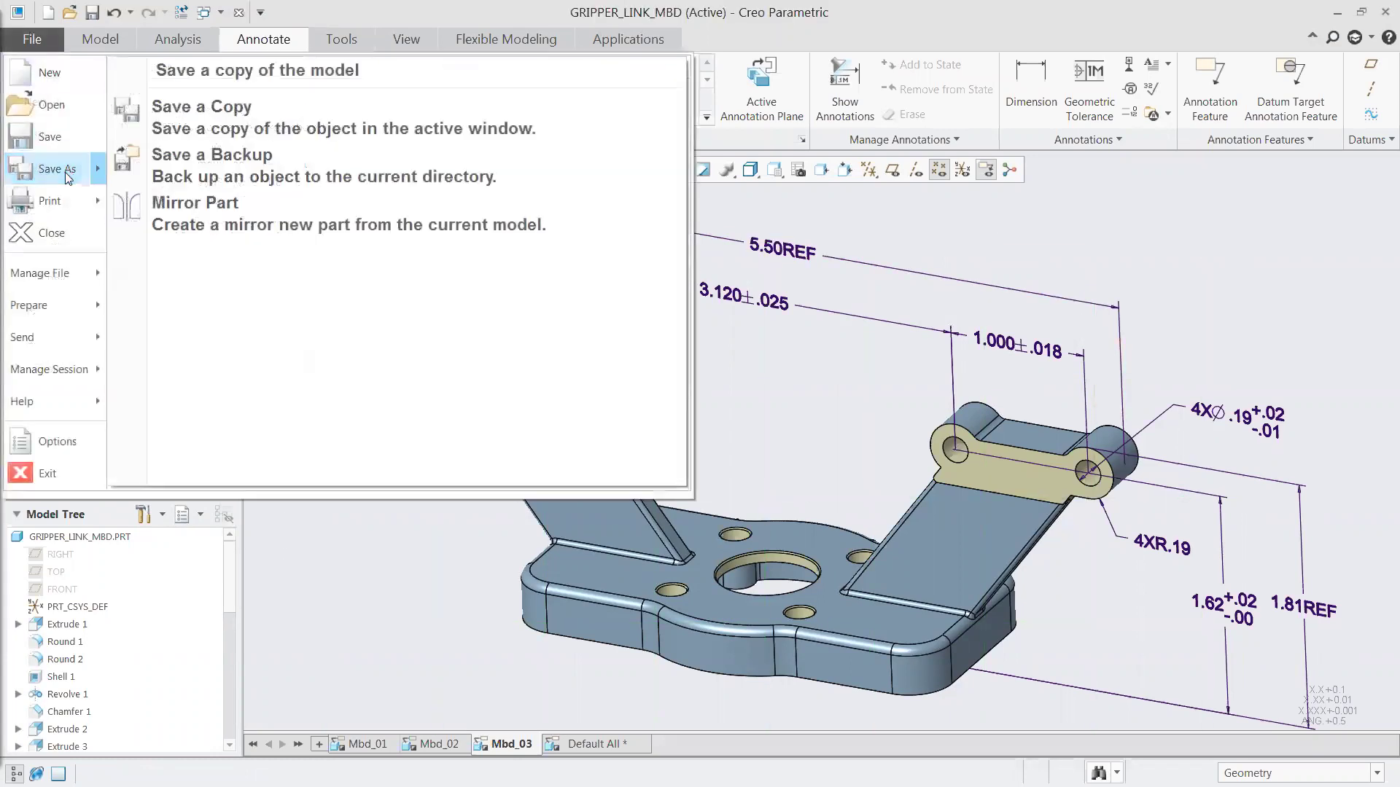
left_click(215, 115)
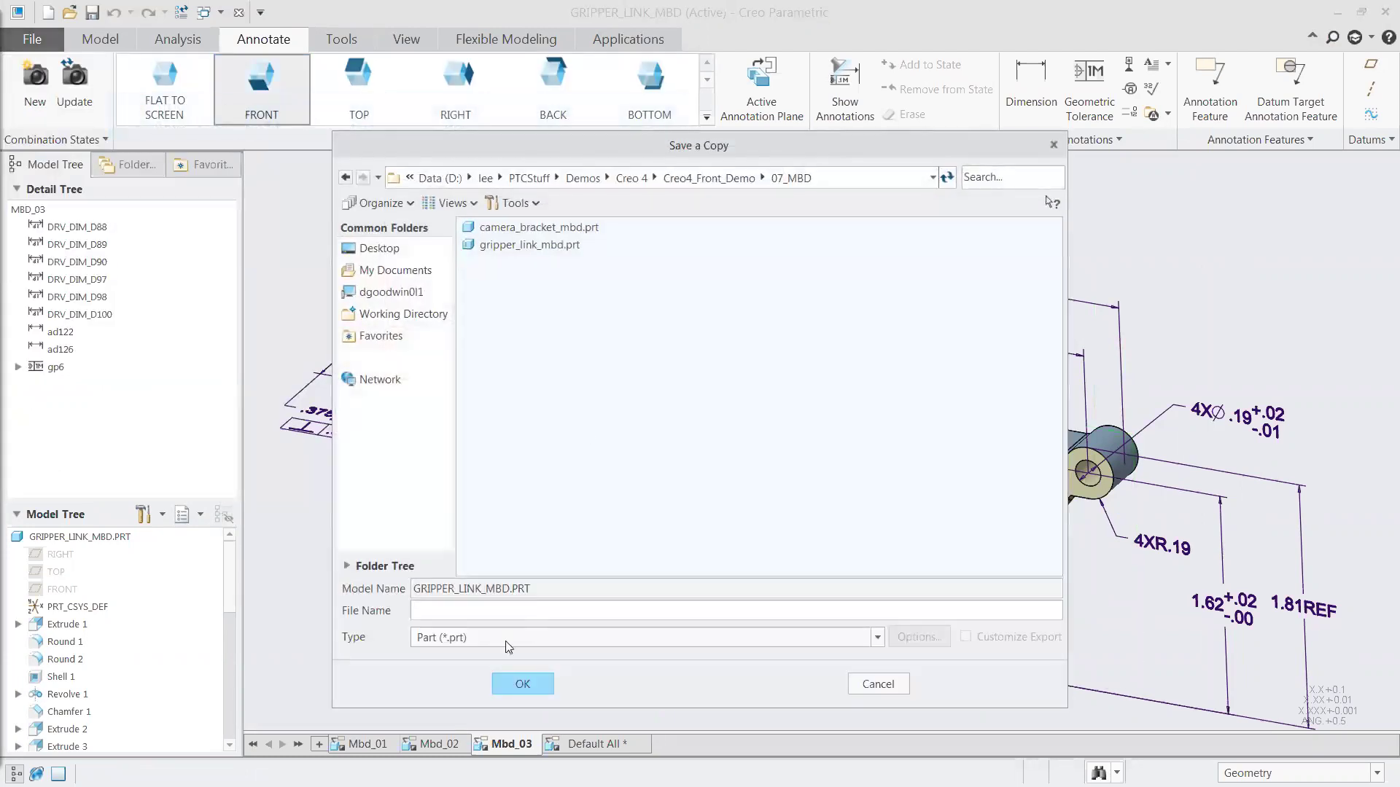
left_click(505, 641)
left_click(473, 586)
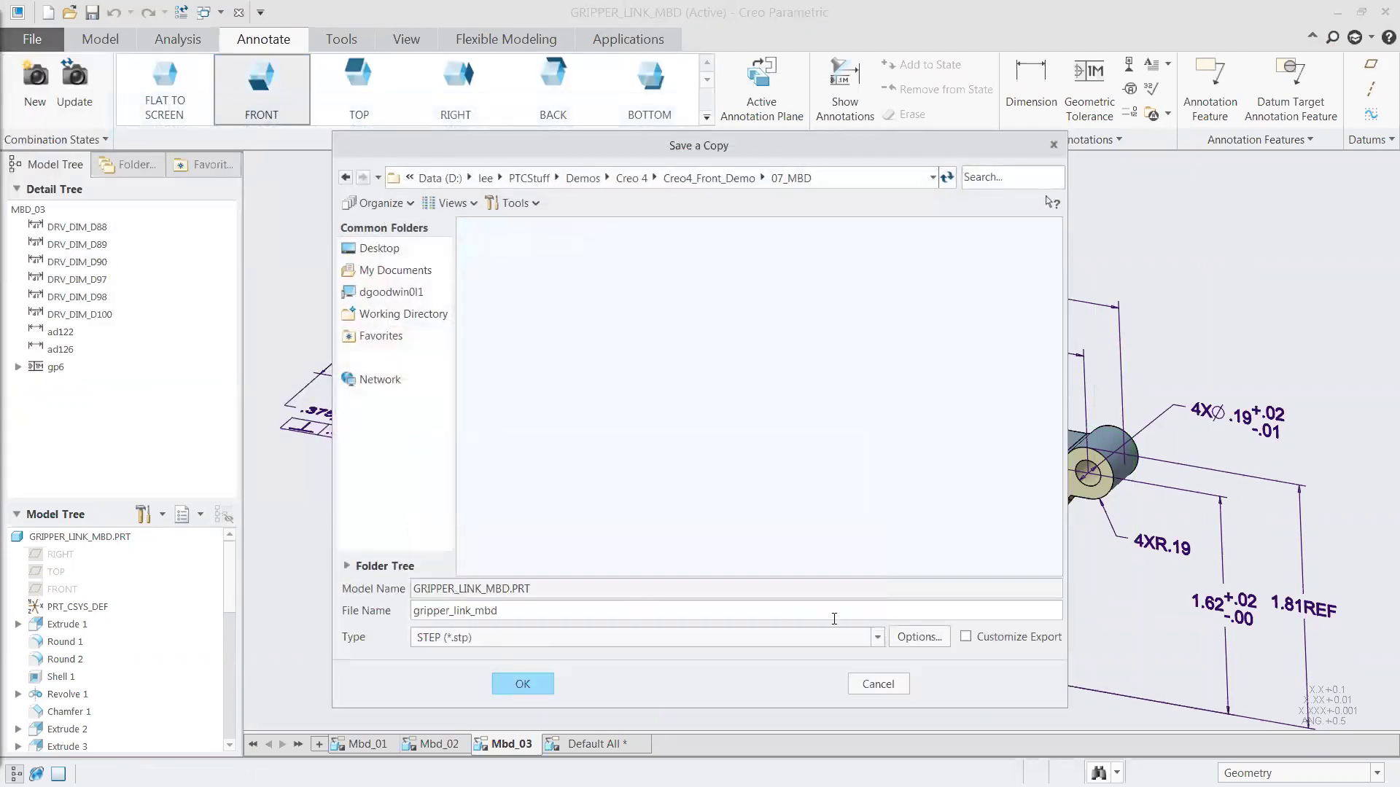
Step: Export gripper_link_mbd.stp using protocol ap242_e1 with Annotations and Rich content included
left_click(917, 637)
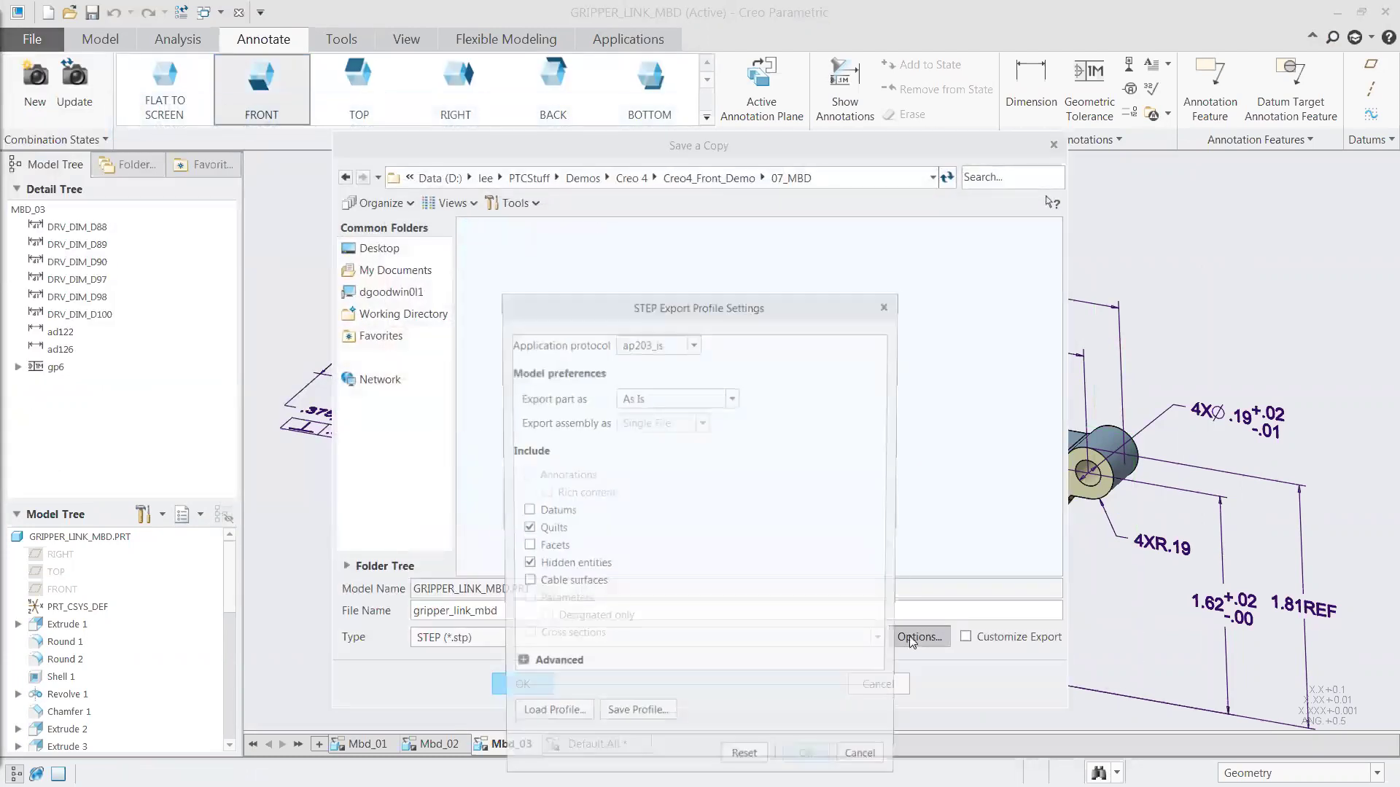
left_click(690, 342)
left_click(642, 394)
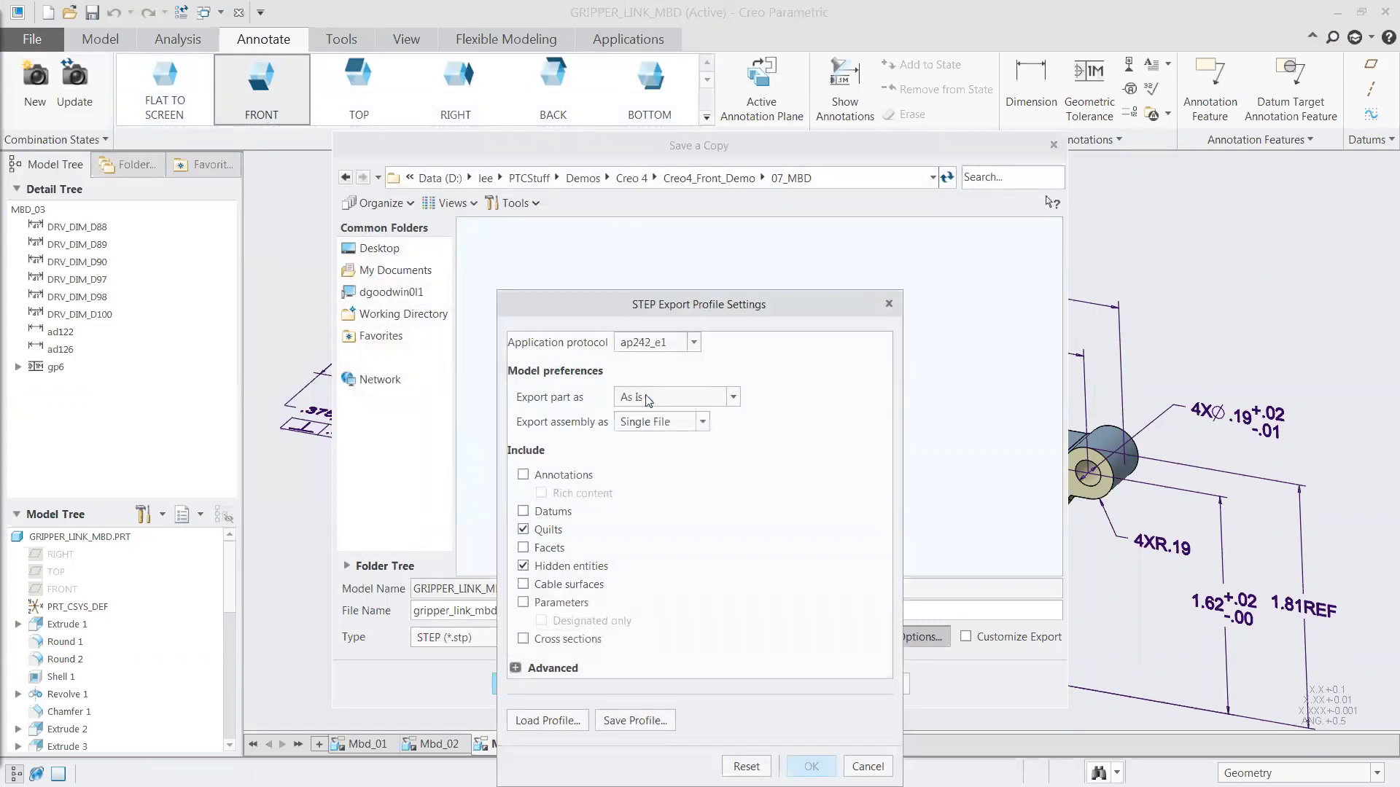
left_click(523, 475)
left_click(541, 493)
left_click(810, 766)
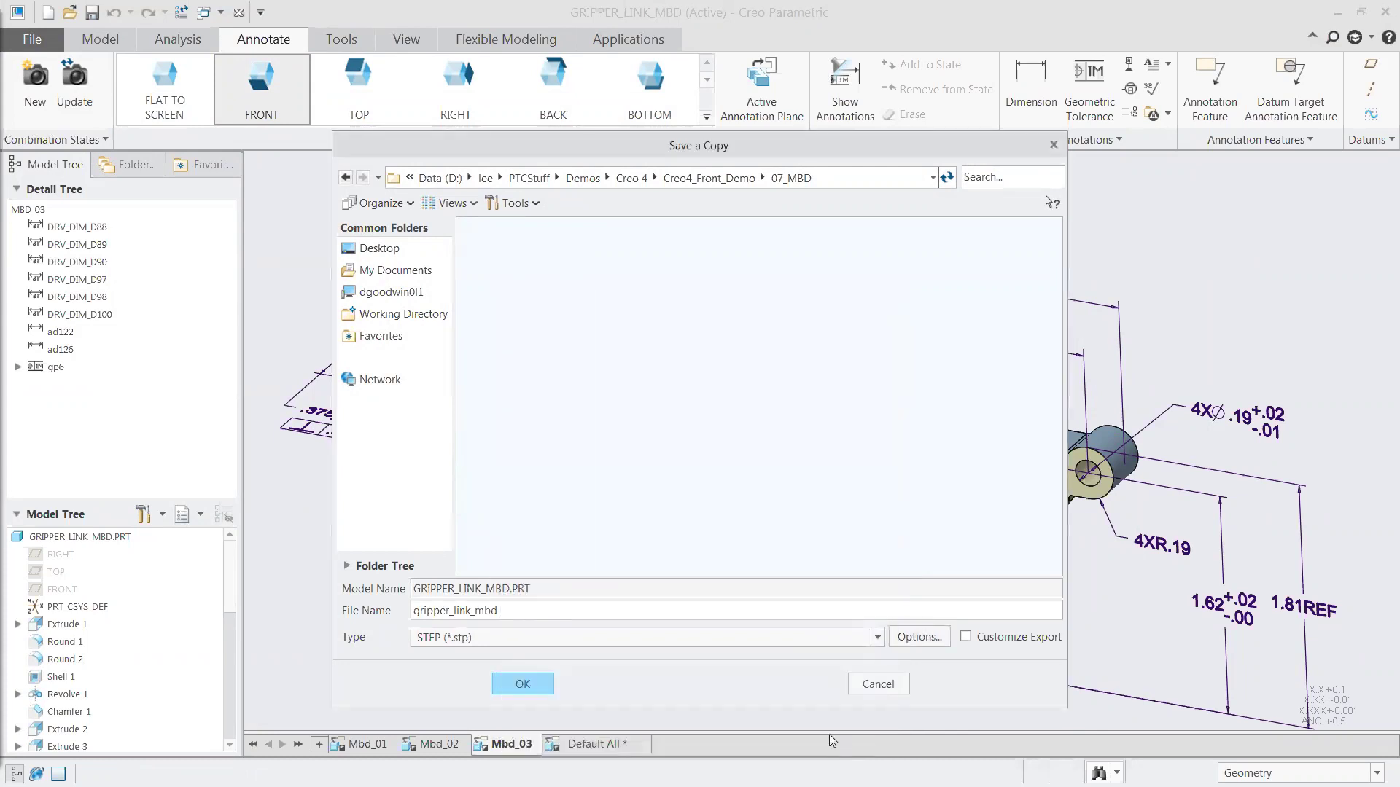
left_click(524, 684)
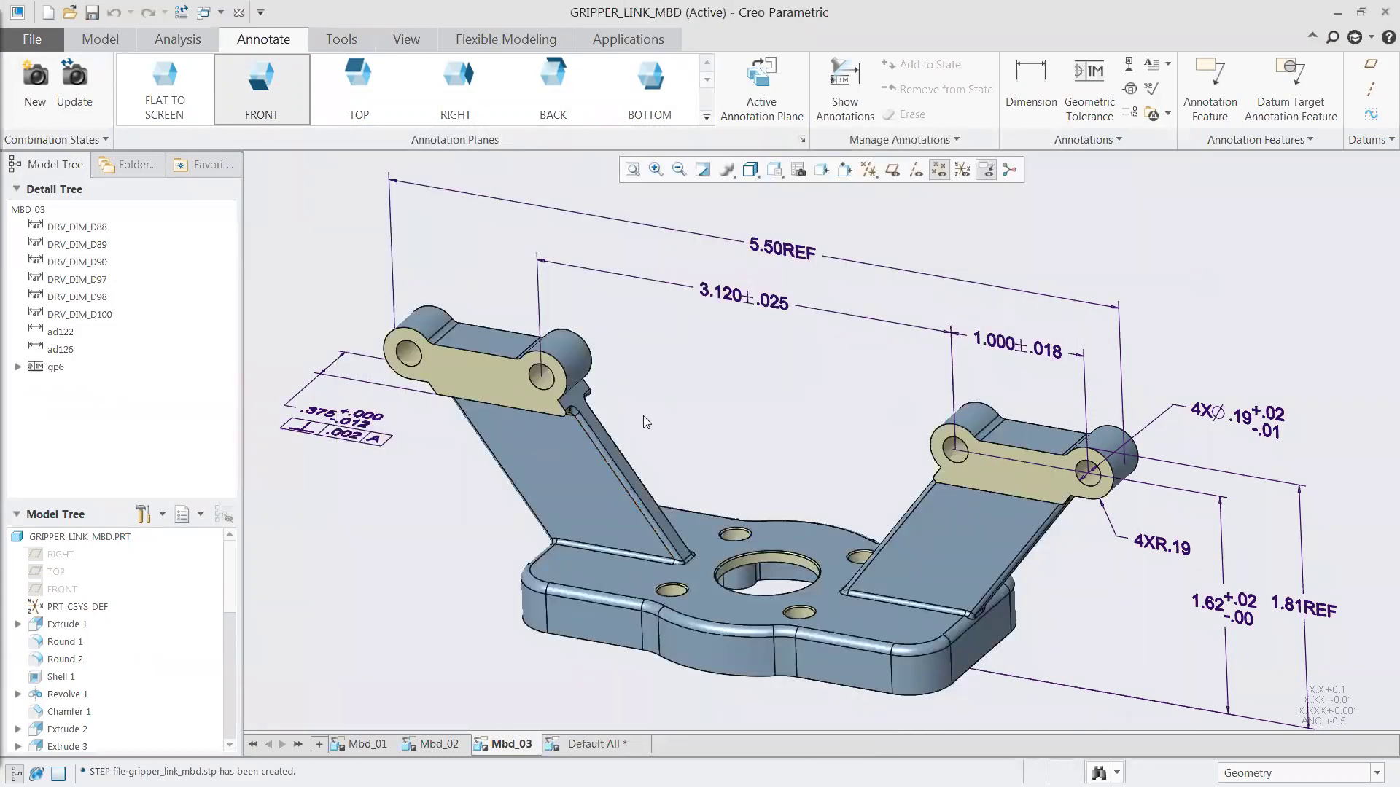
Step: Close the gripper link model and open camera_bracket_mbd.prt from the 07_MBD folder
left_click_drag(151, 771, 232, 777)
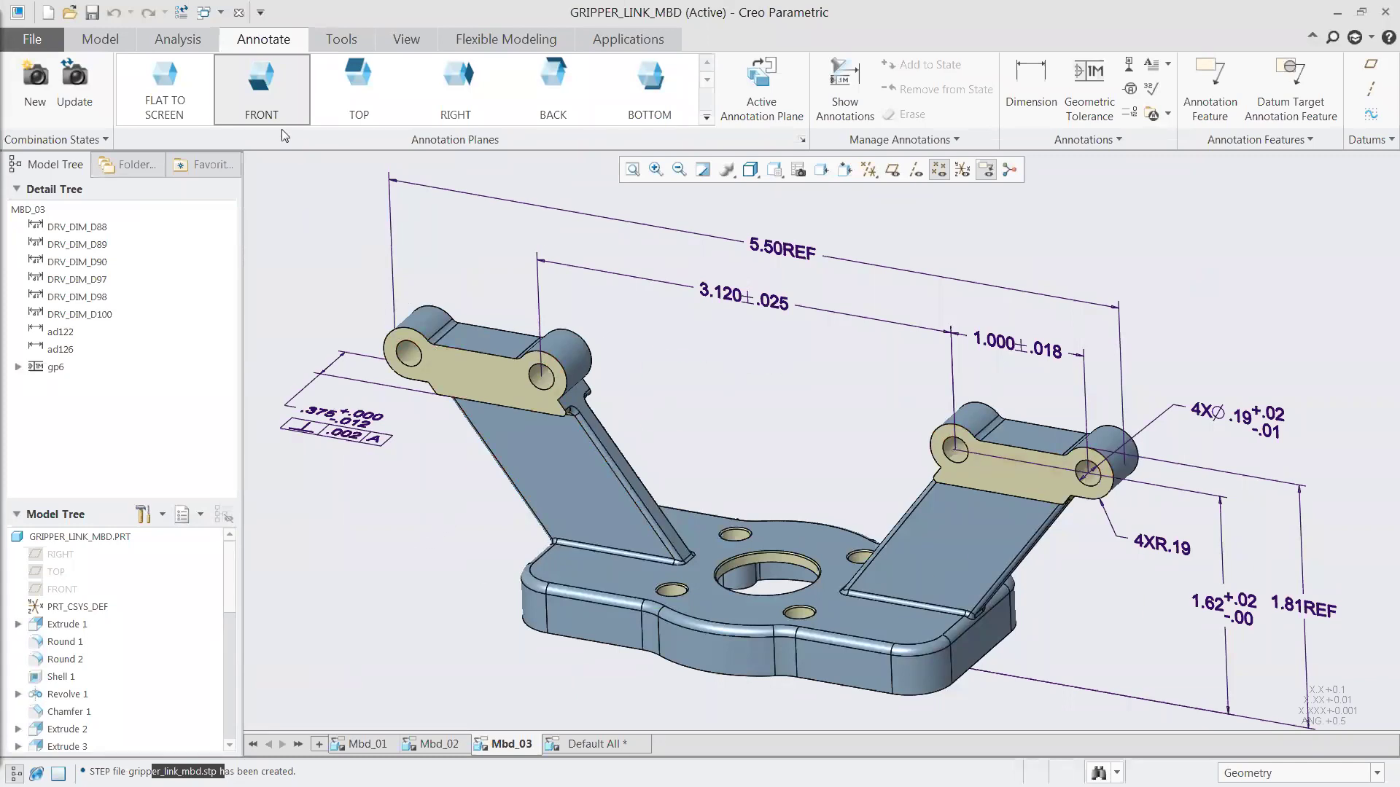
left_click(238, 13)
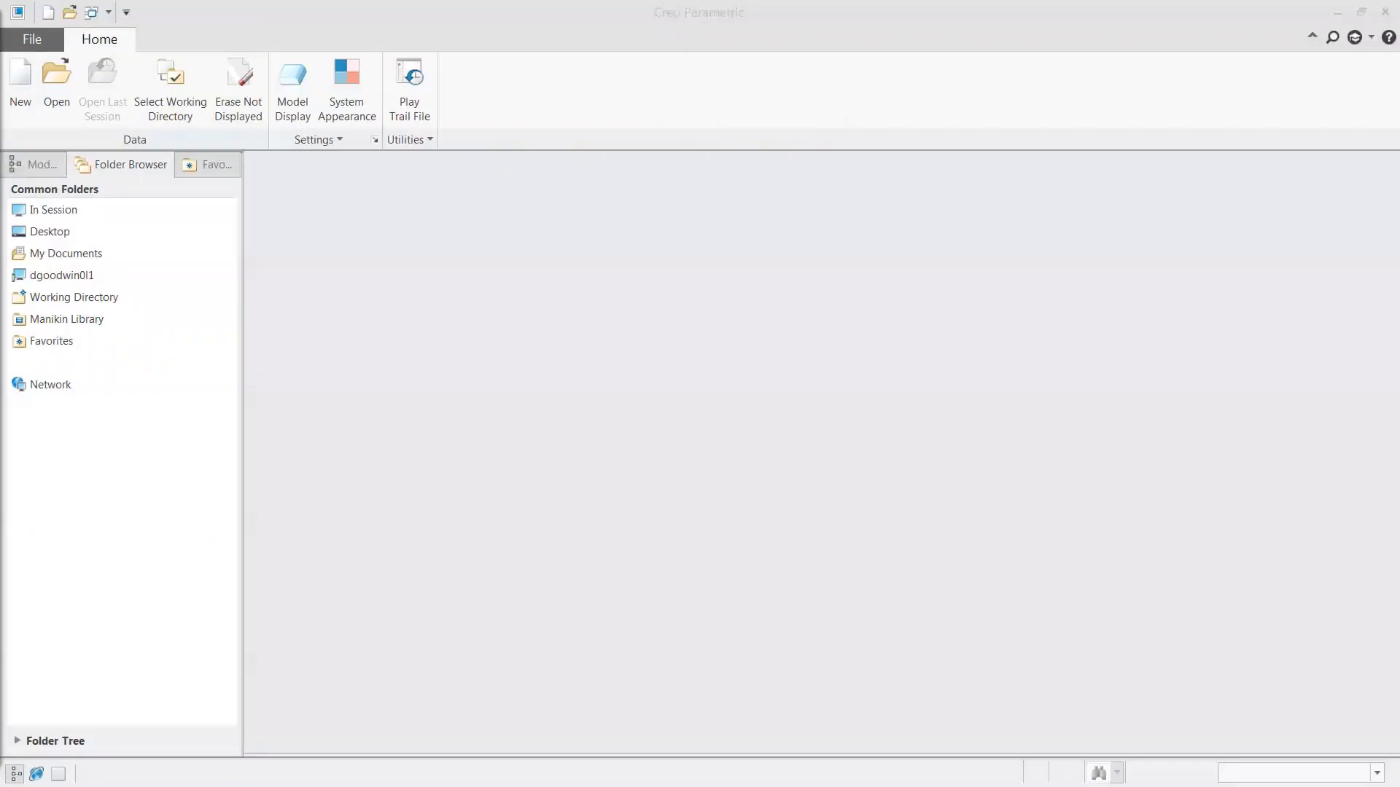
left_click(54, 87)
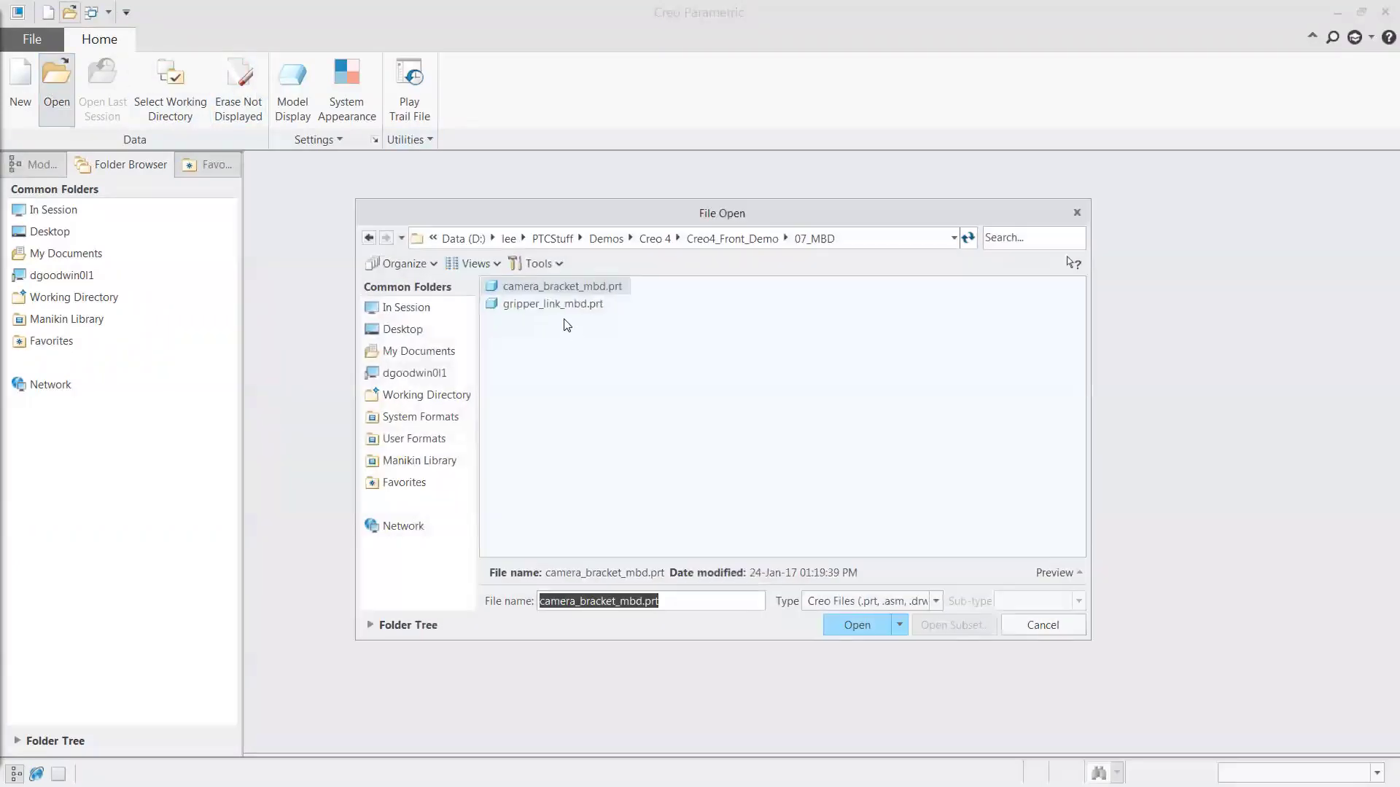
double_click(528, 285)
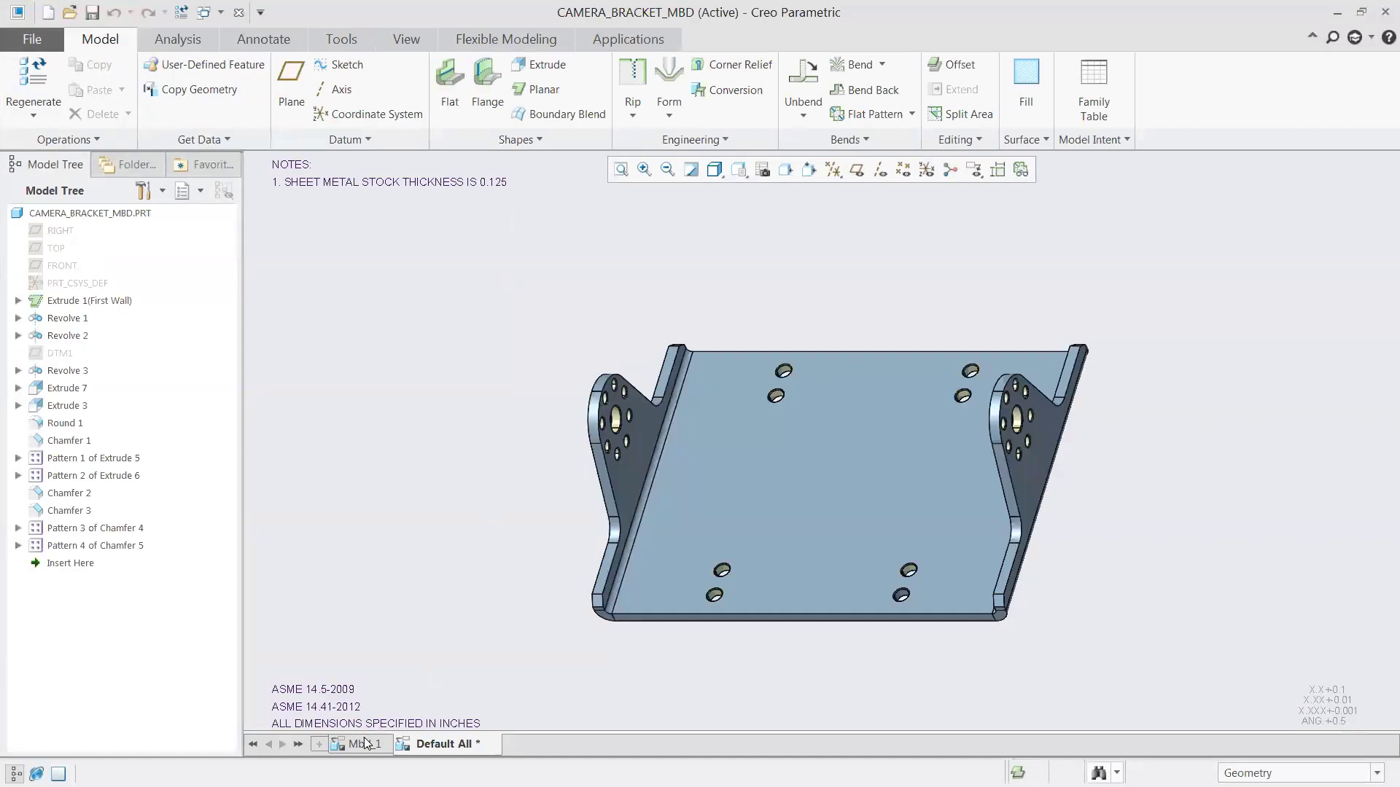
Step: Show the bracket in the Mbd_1 combination state and bring up the Applications ribbon
left_click(362, 744)
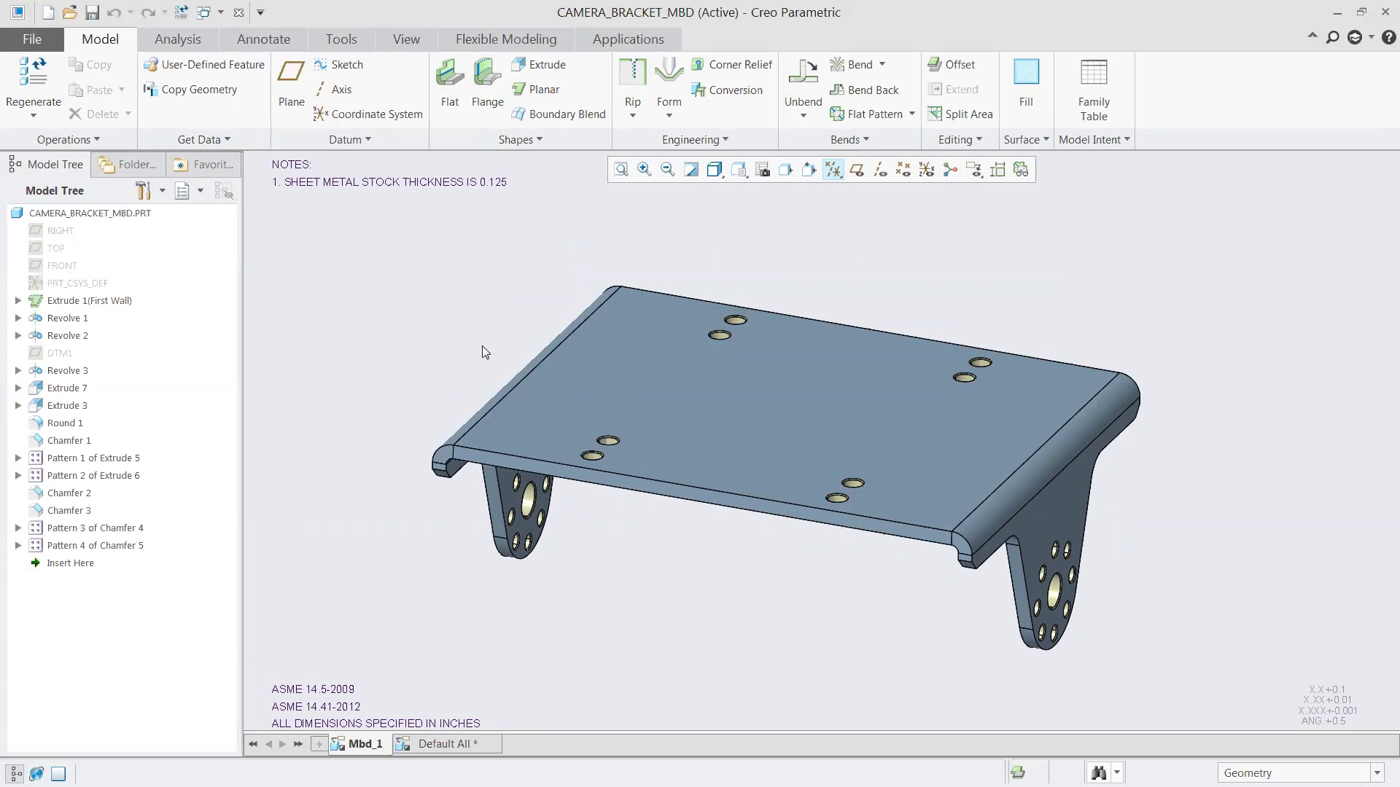
left_click(630, 42)
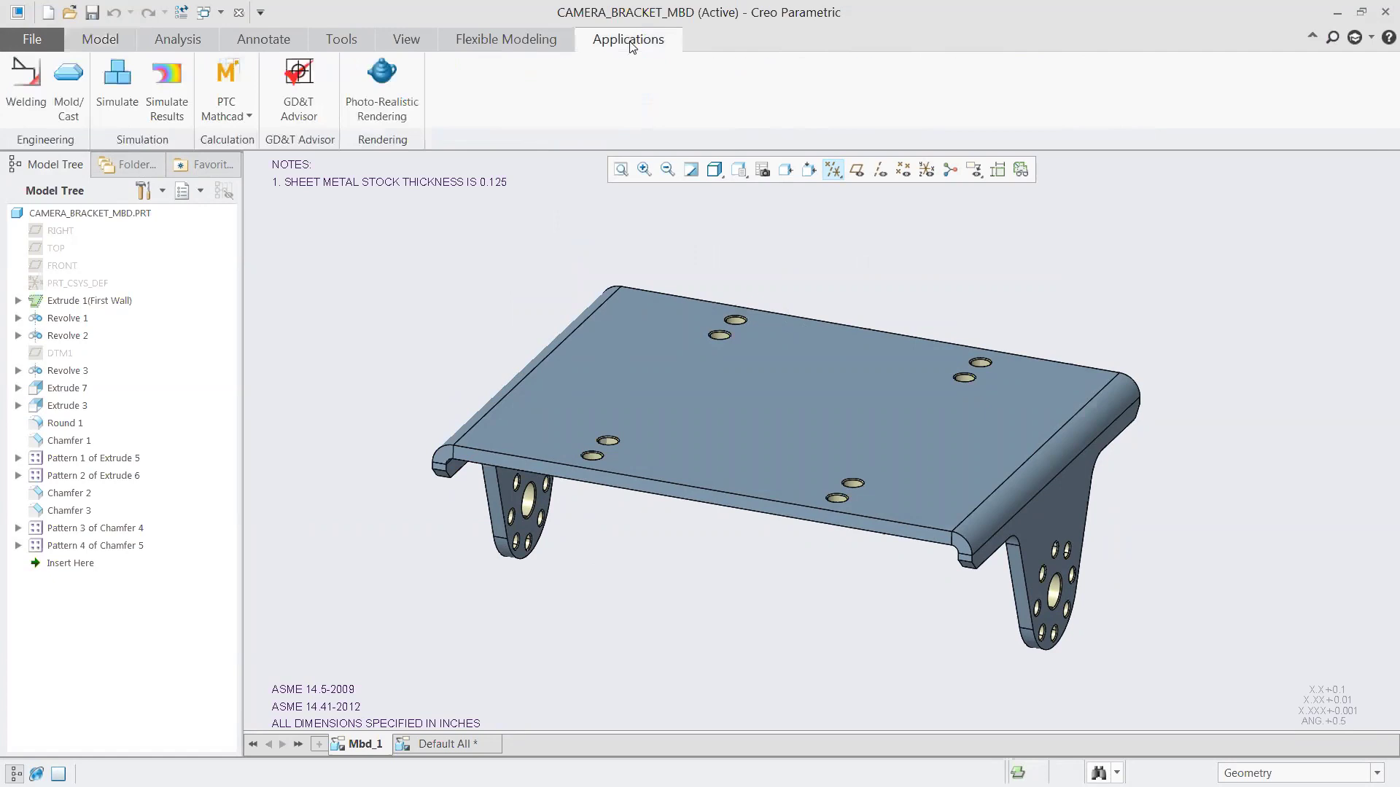
Step: Start GD&T Advisor and make the top plate surface datum A with a .003 flatness tolerance
left_click(306, 108)
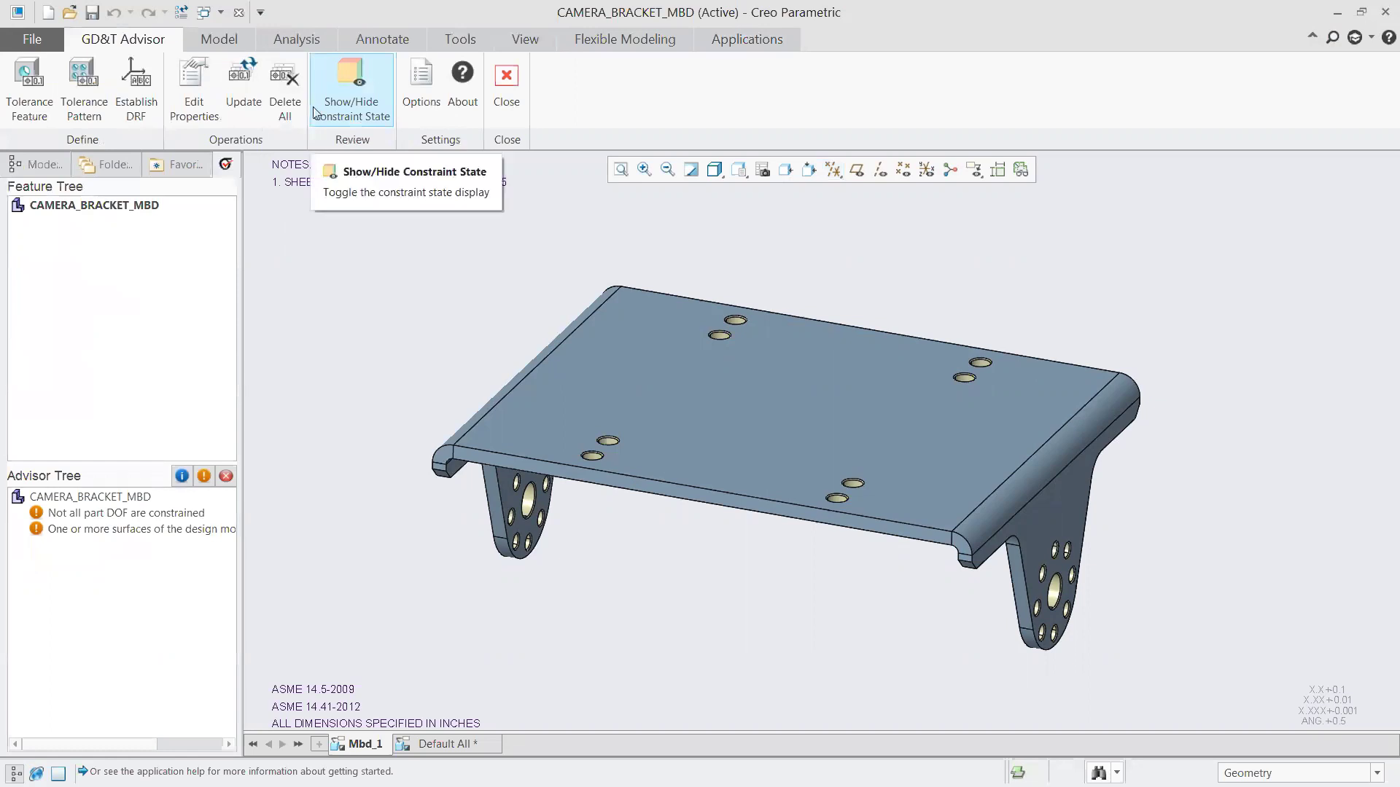
left_click(26, 75)
left_click(863, 351)
left_click(1254, 233)
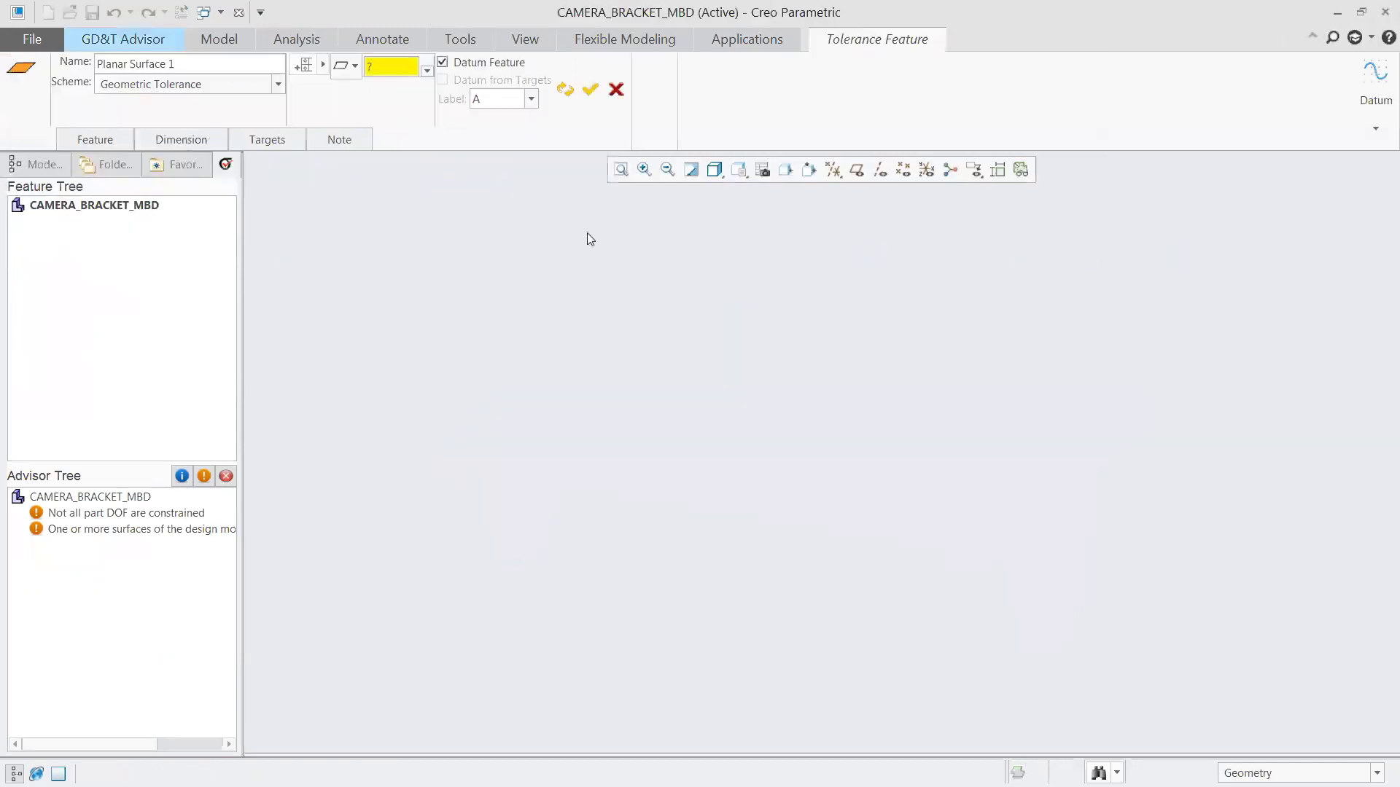
left_click(355, 66)
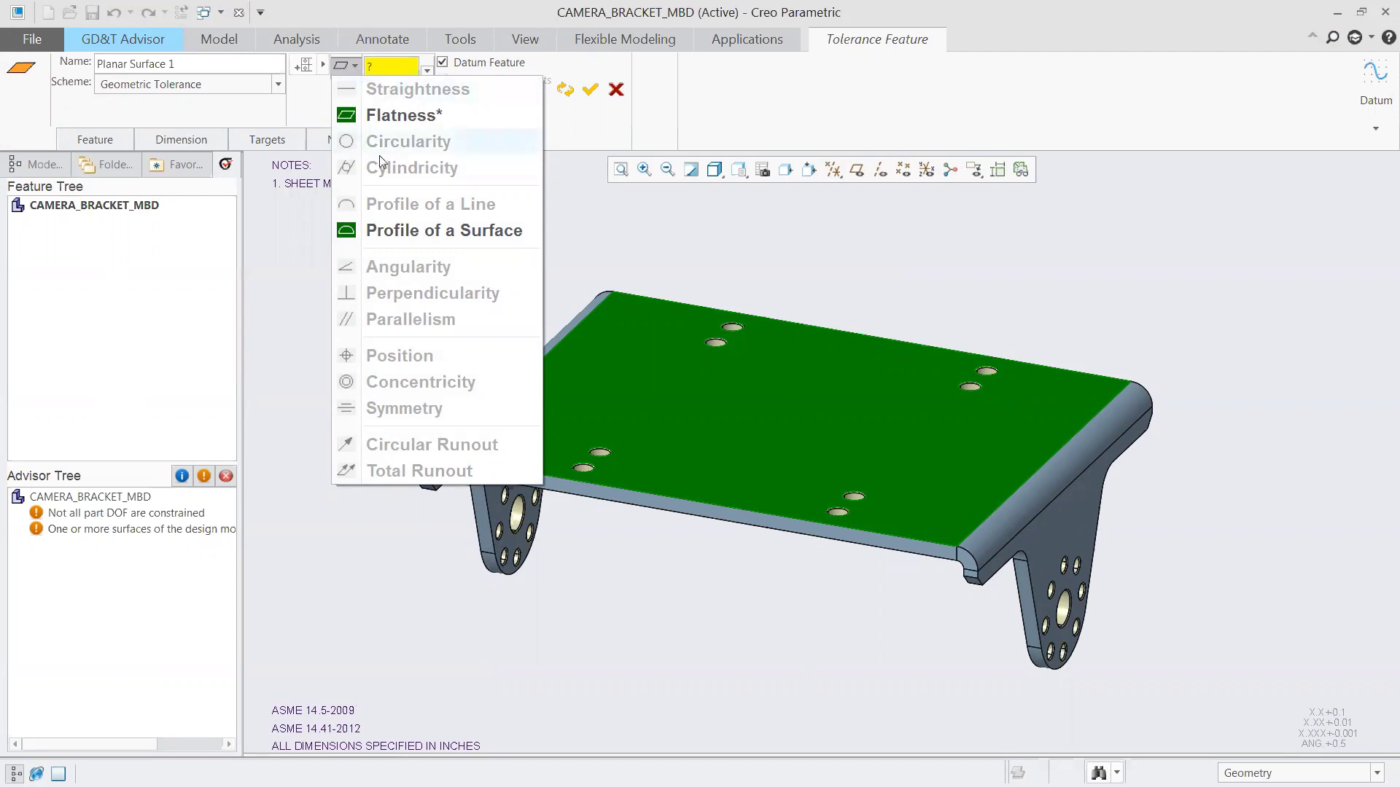
left_click(387, 115)
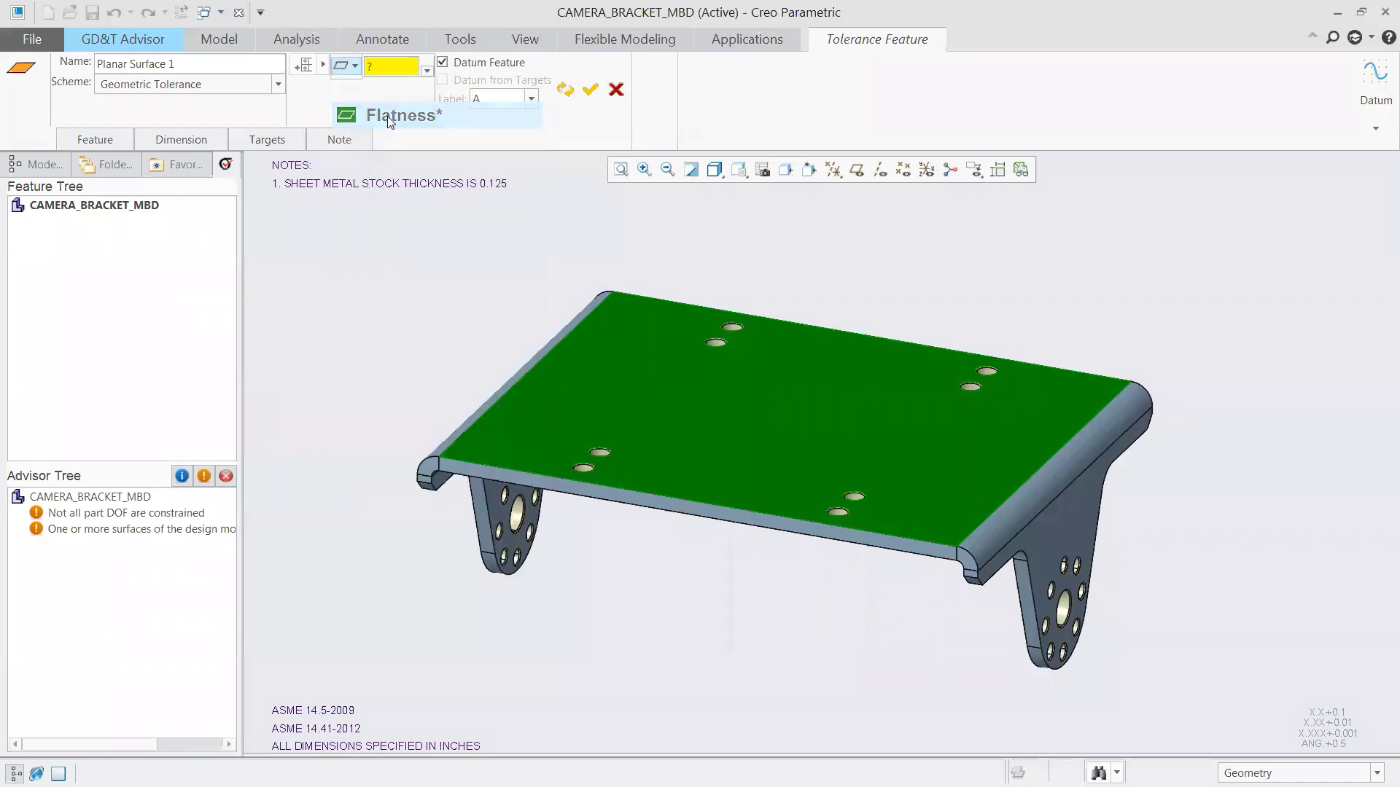
type(".003")
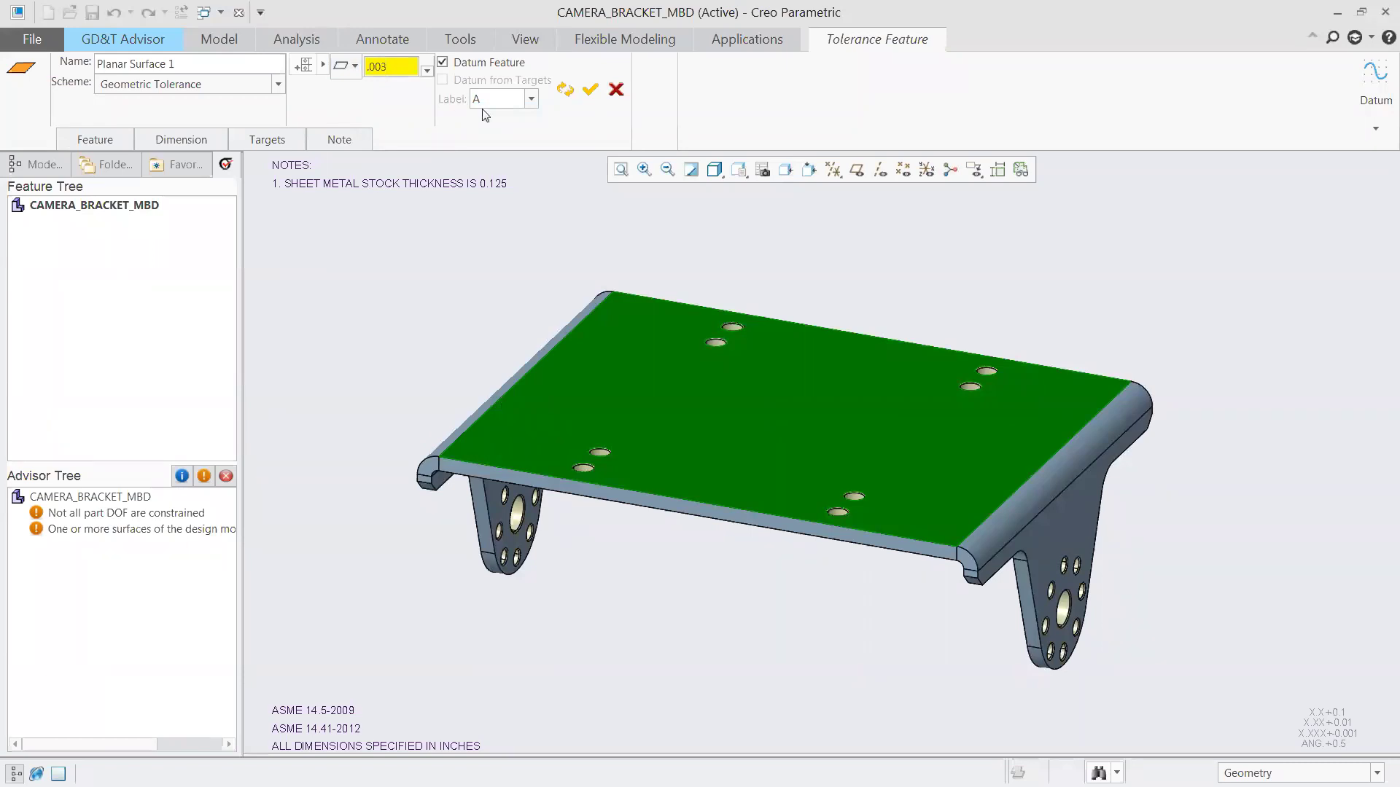
left_click(591, 90)
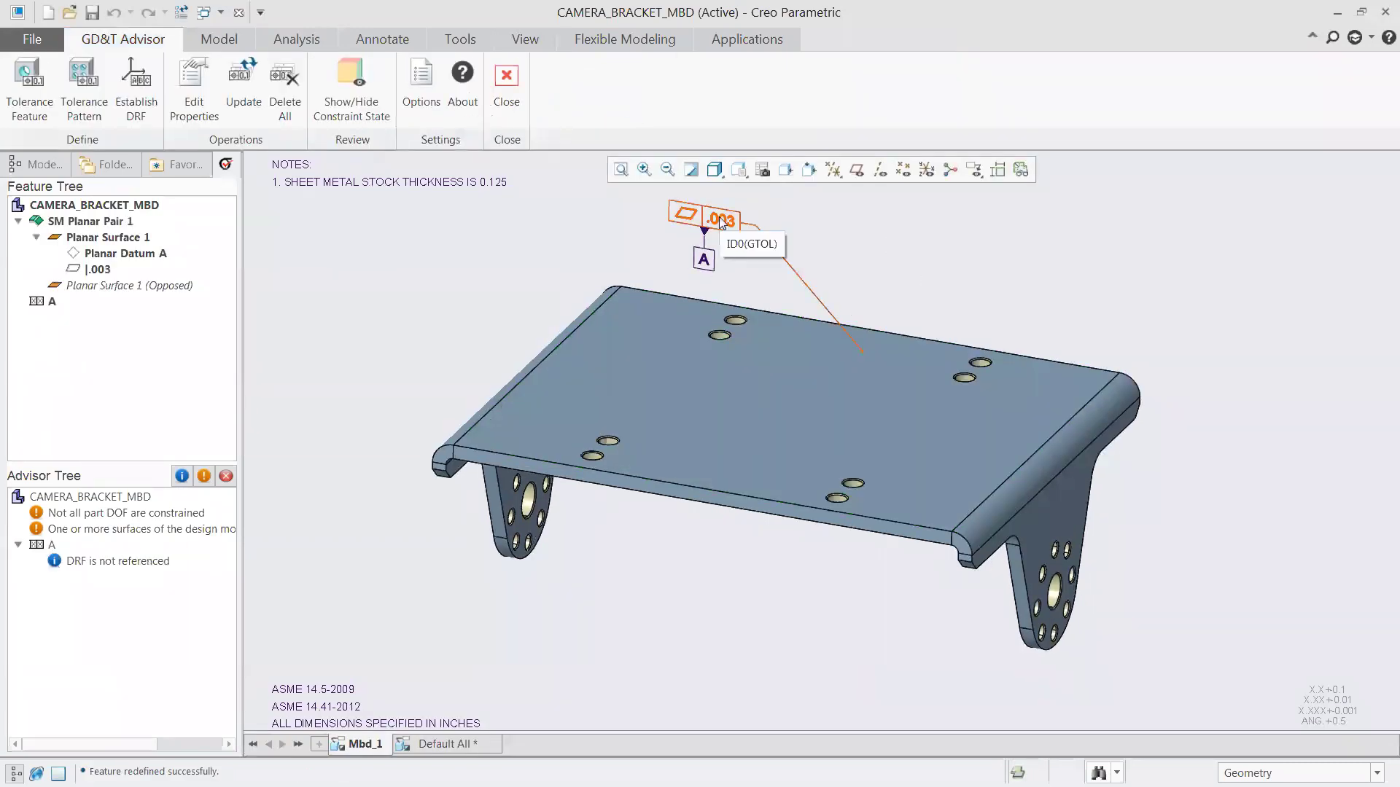
Step: Add a top-plate hole as a tolerance feature and give its .17 diameter a ±.01 tolerance
left_click(29, 84)
scroll(990, 326, "down", 5)
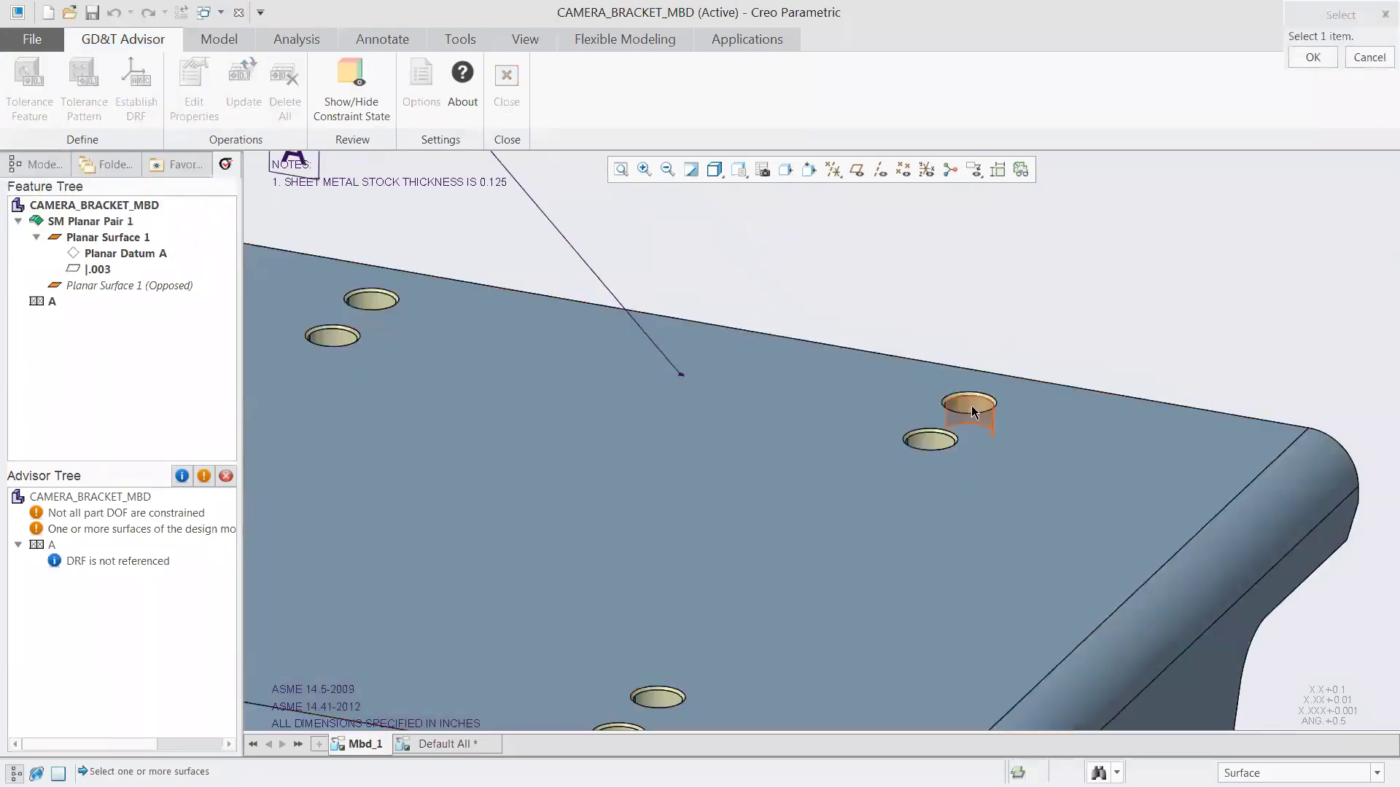
left_click(972, 411)
left_click(1255, 241)
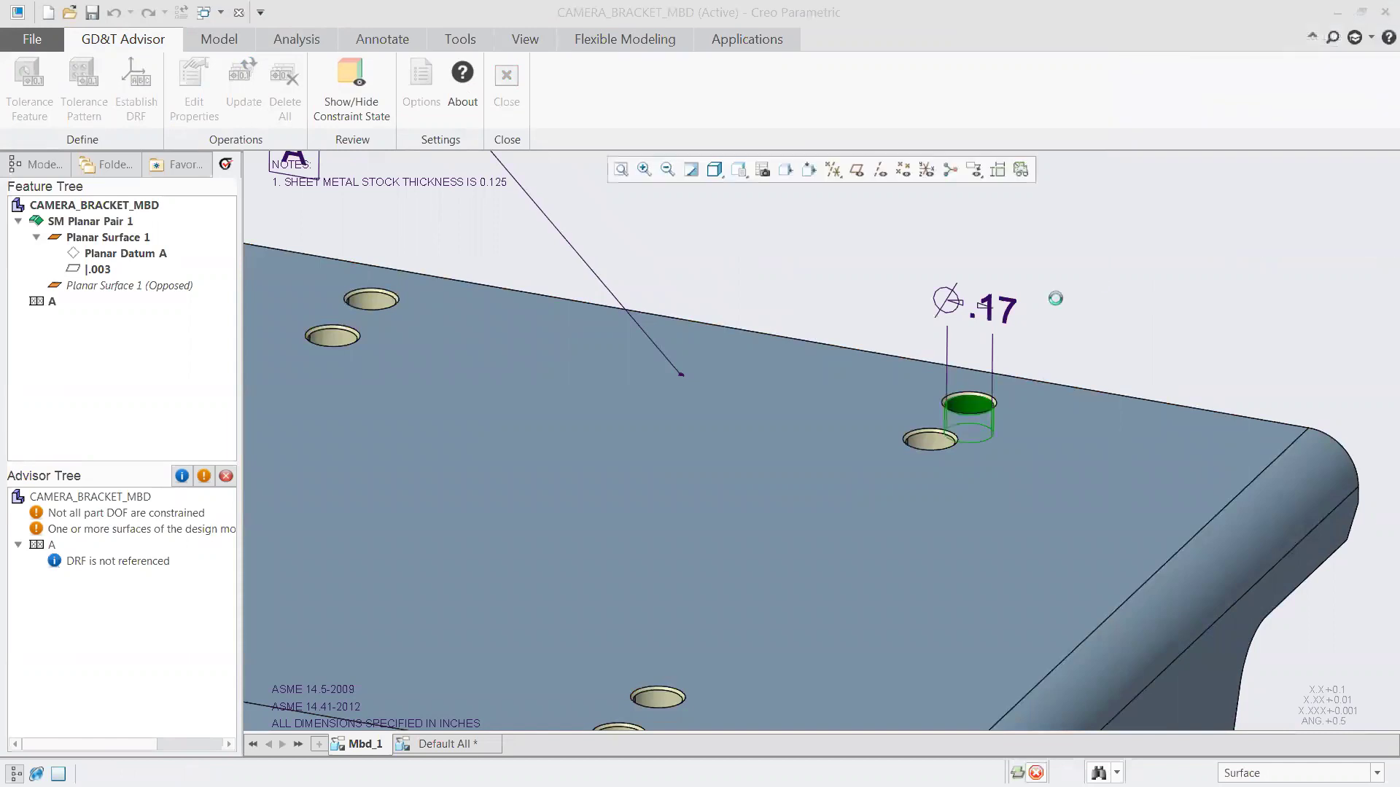
scroll(880, 273, "up", 1)
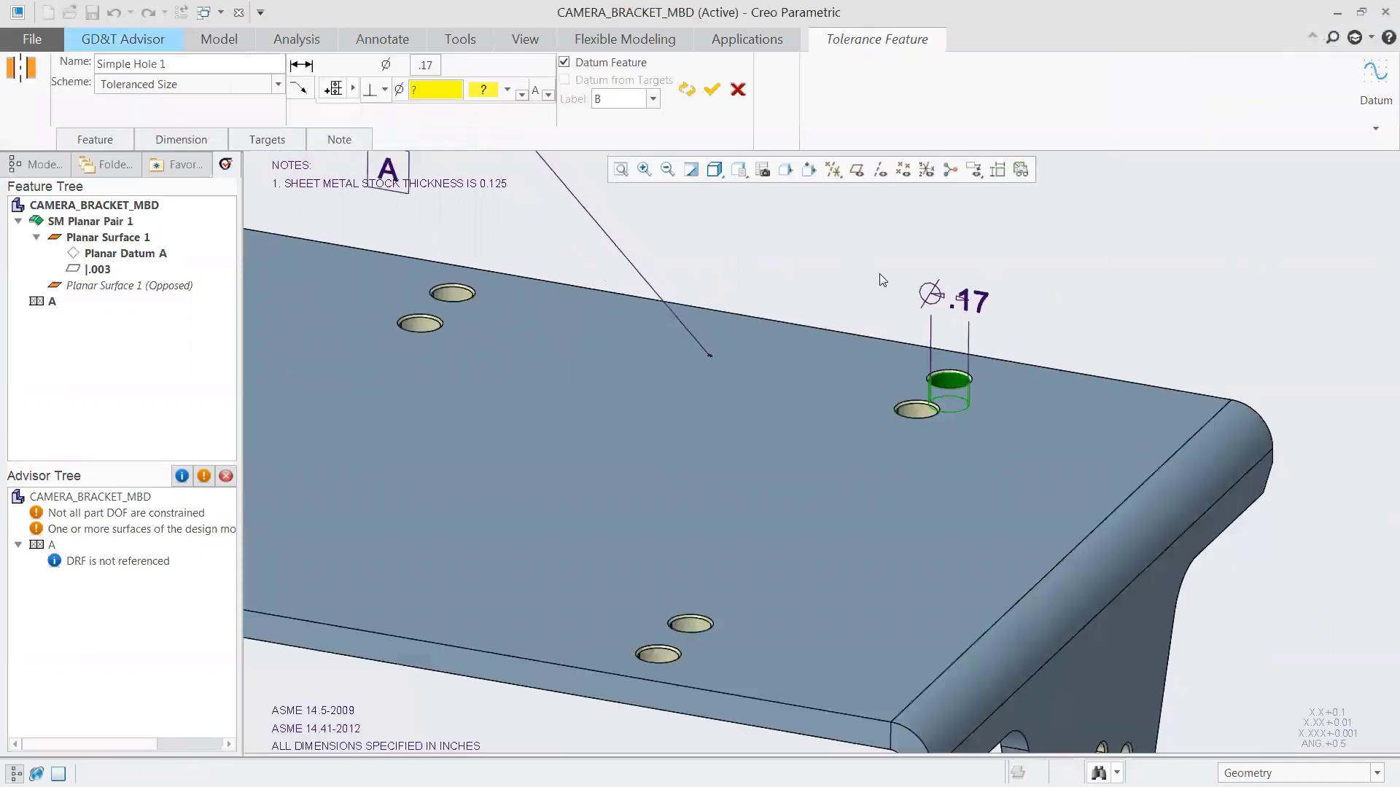
left_click(430, 67)
left_click(676, 362)
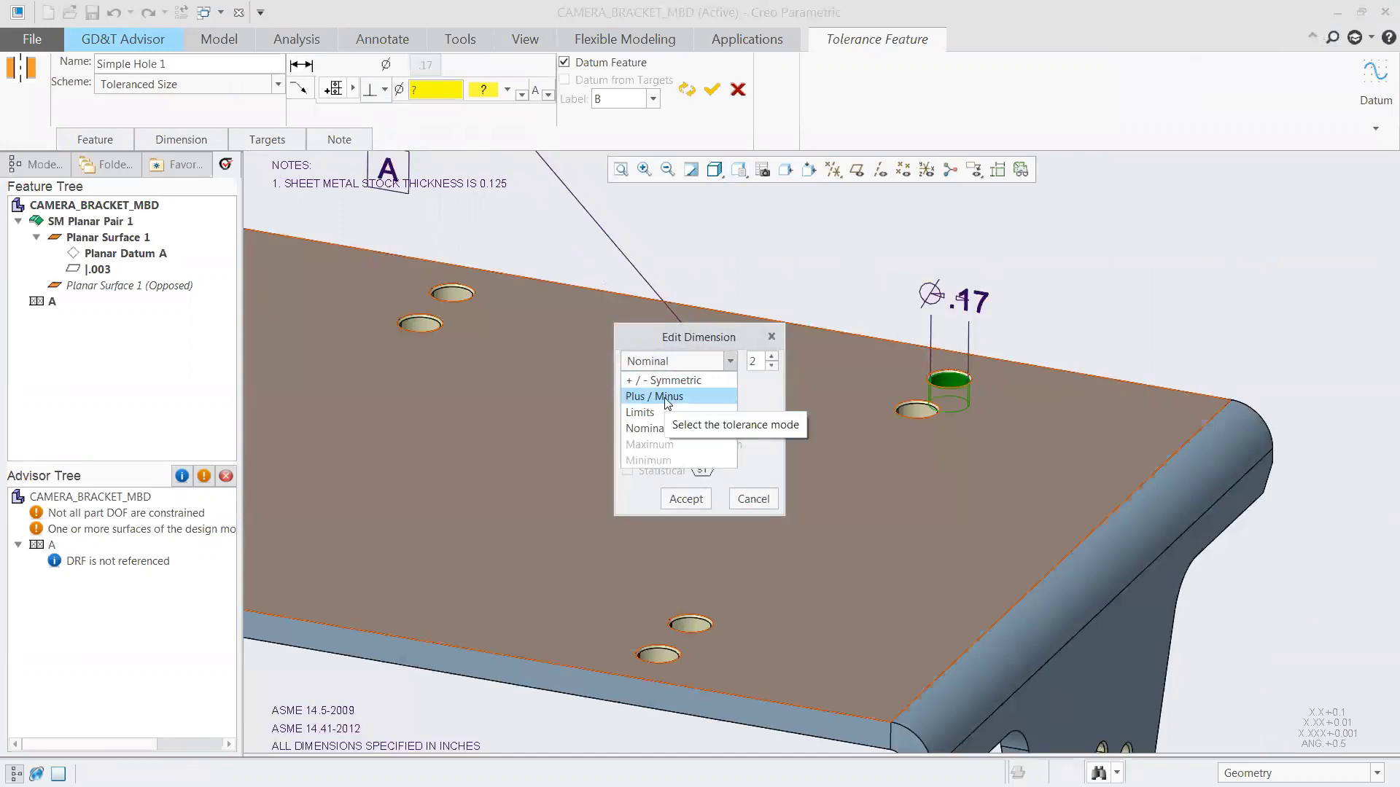
left_click(668, 397)
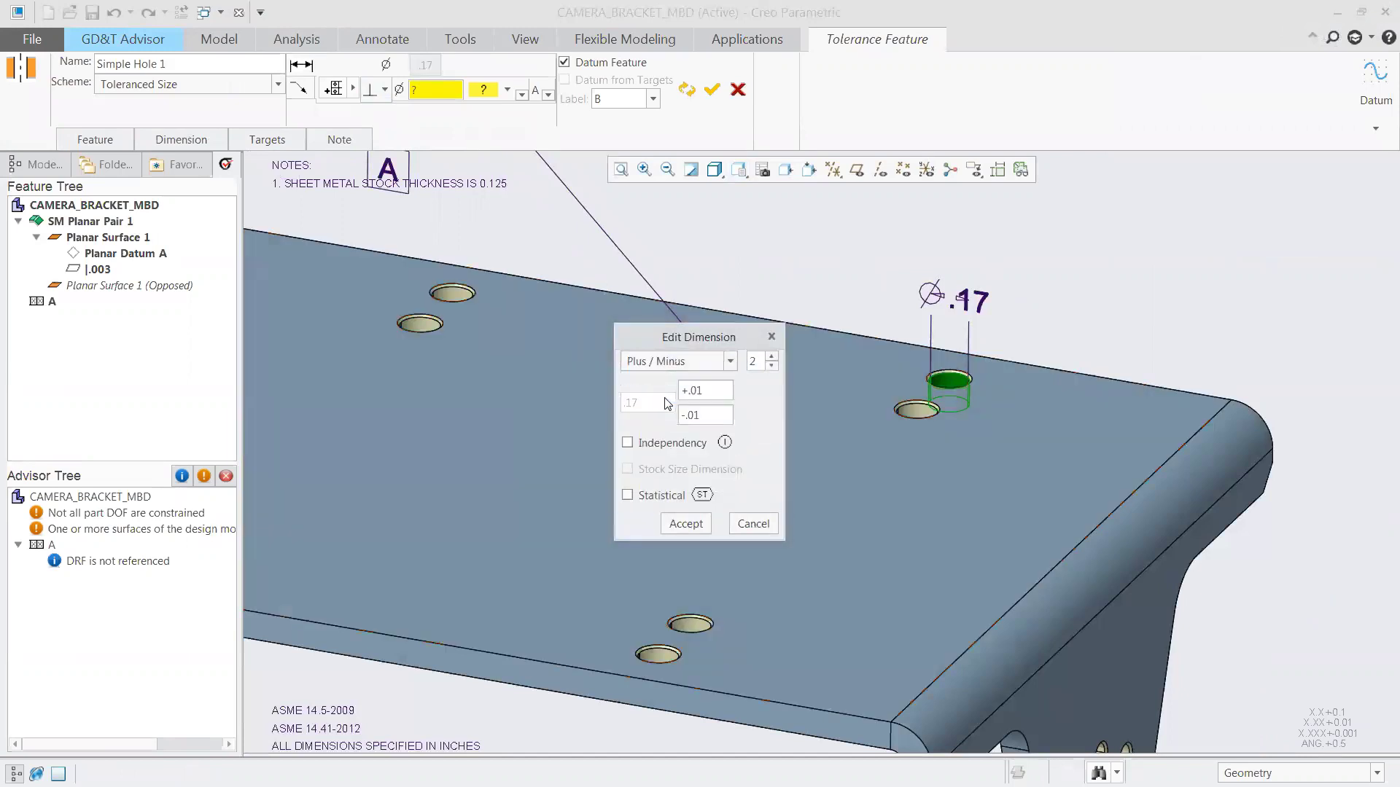
left_click(686, 523)
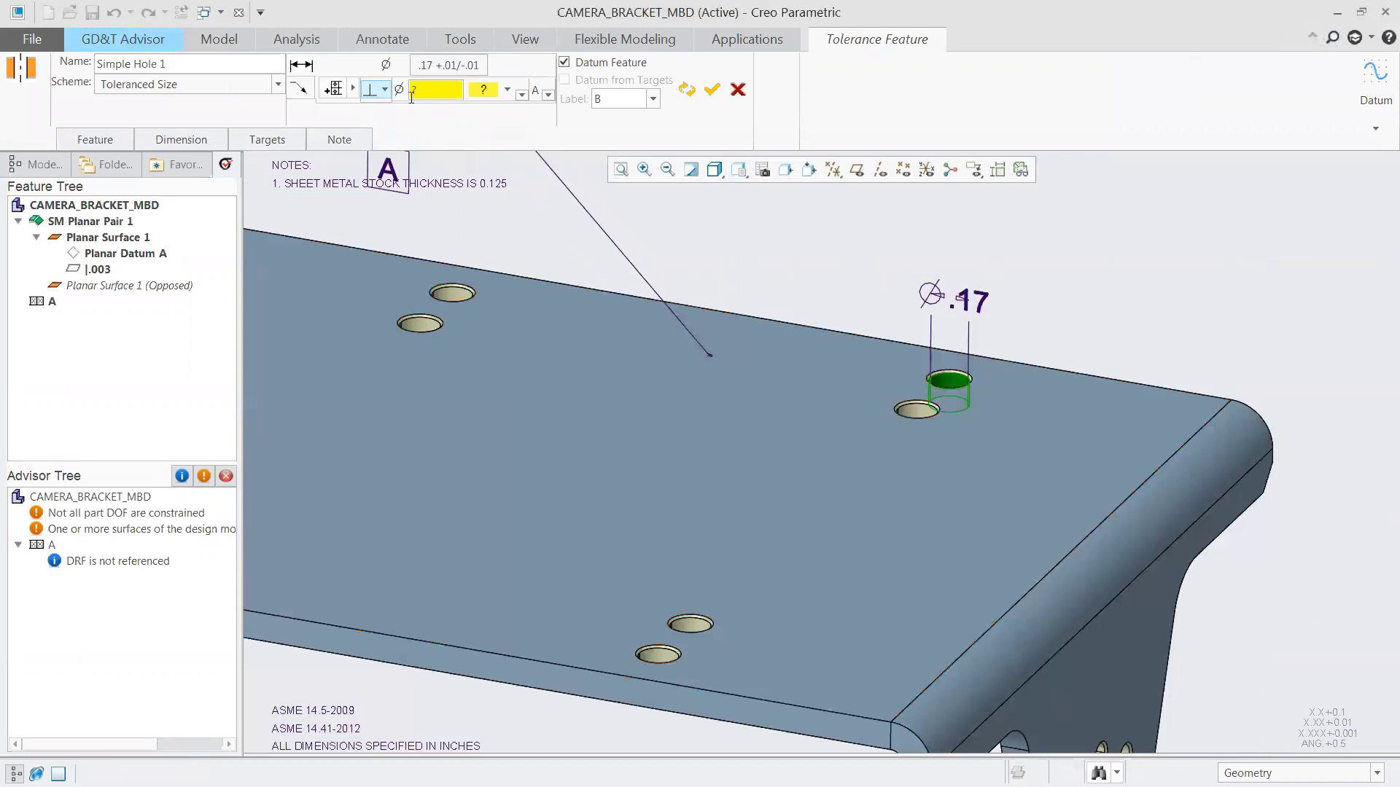
Step: Give the hole a Ø.002 RFS perpendicularity to A and make it datum B
left_click(385, 91)
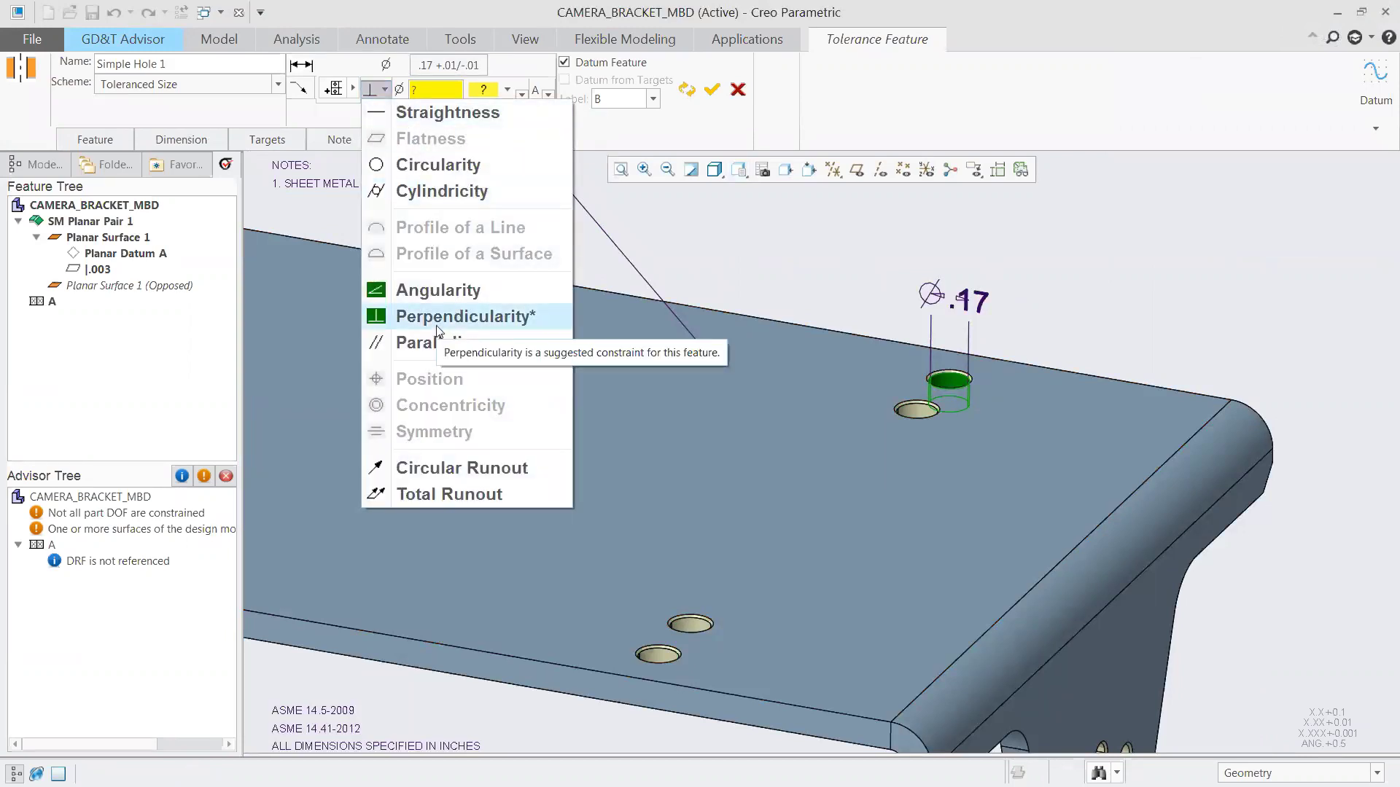
left_click(432, 93)
left_click(431, 88)
type(".002")
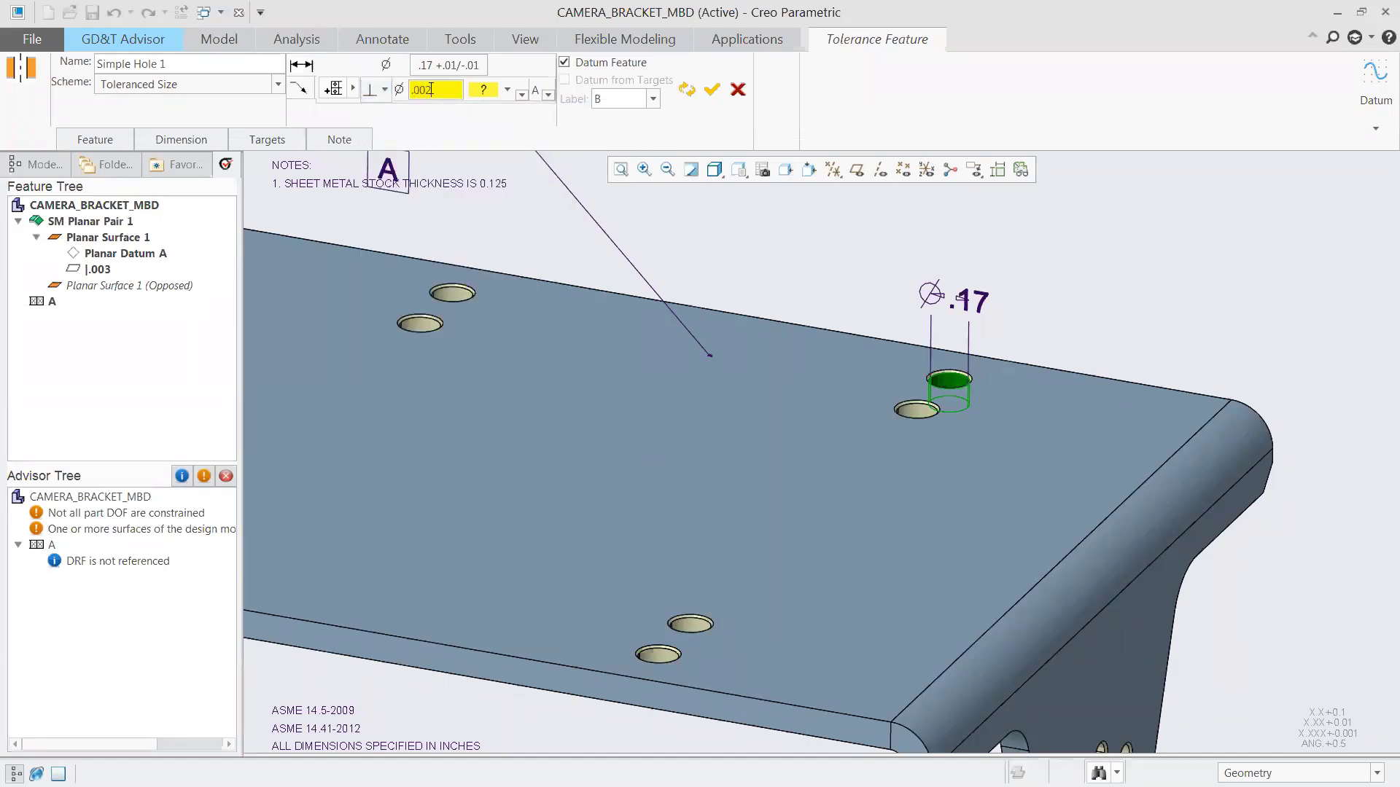
left_click(507, 89)
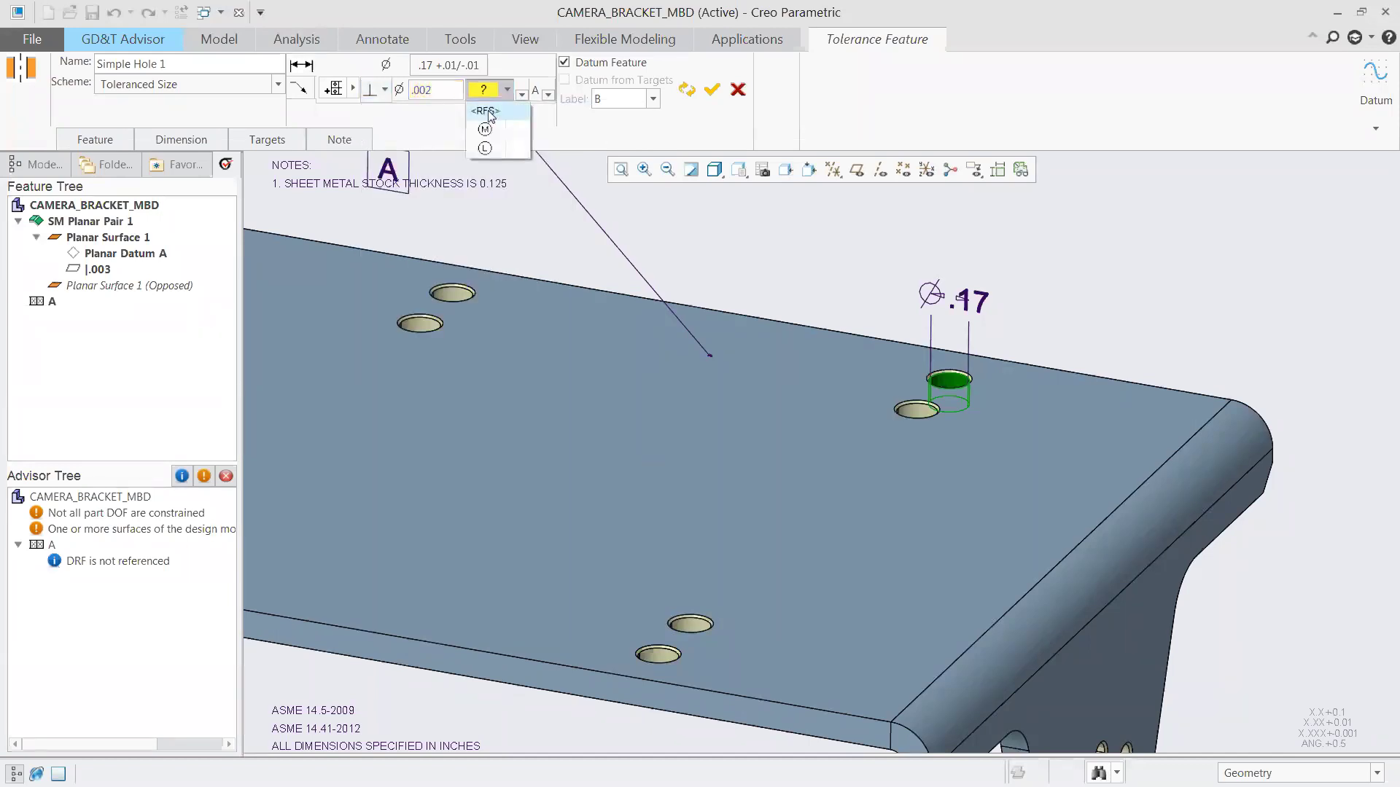
left_click(488, 113)
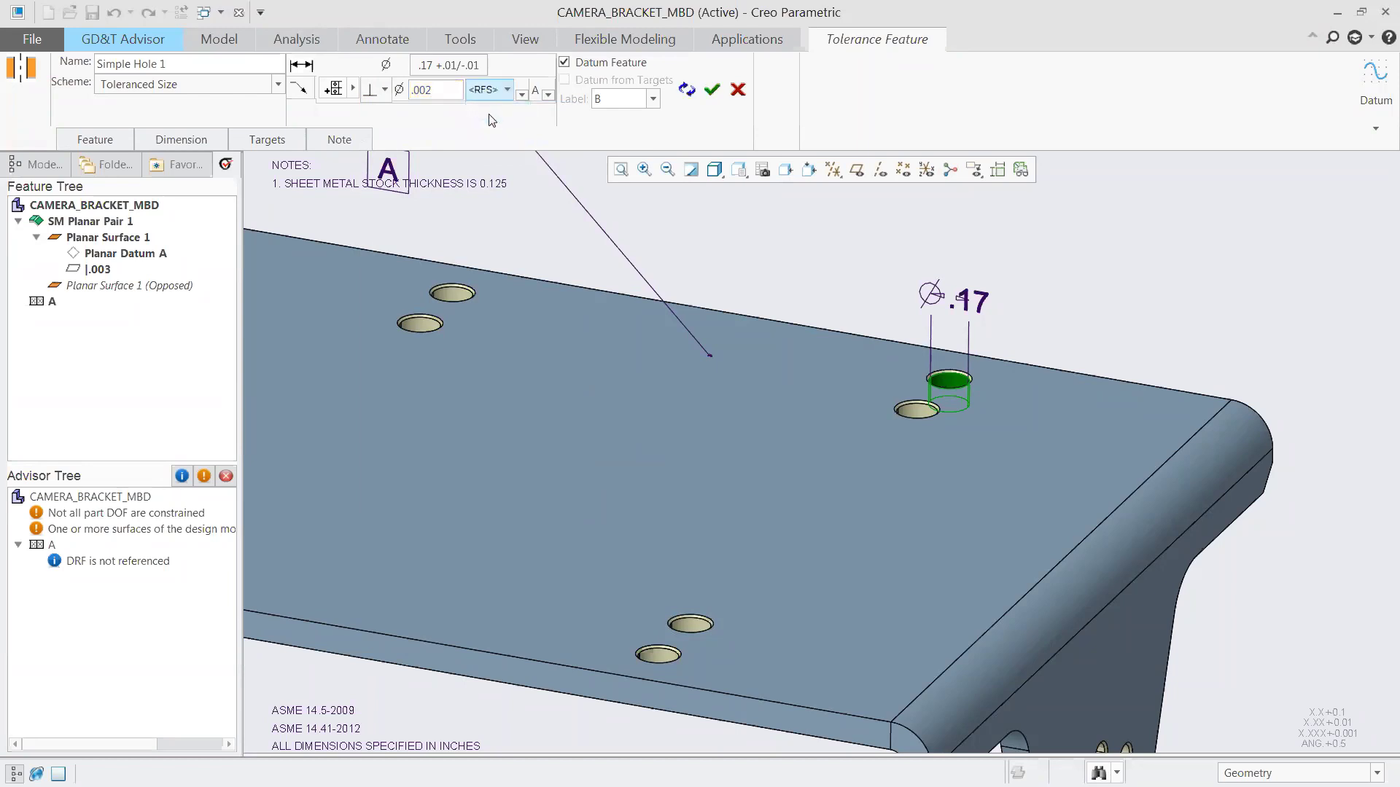
left_click(718, 95)
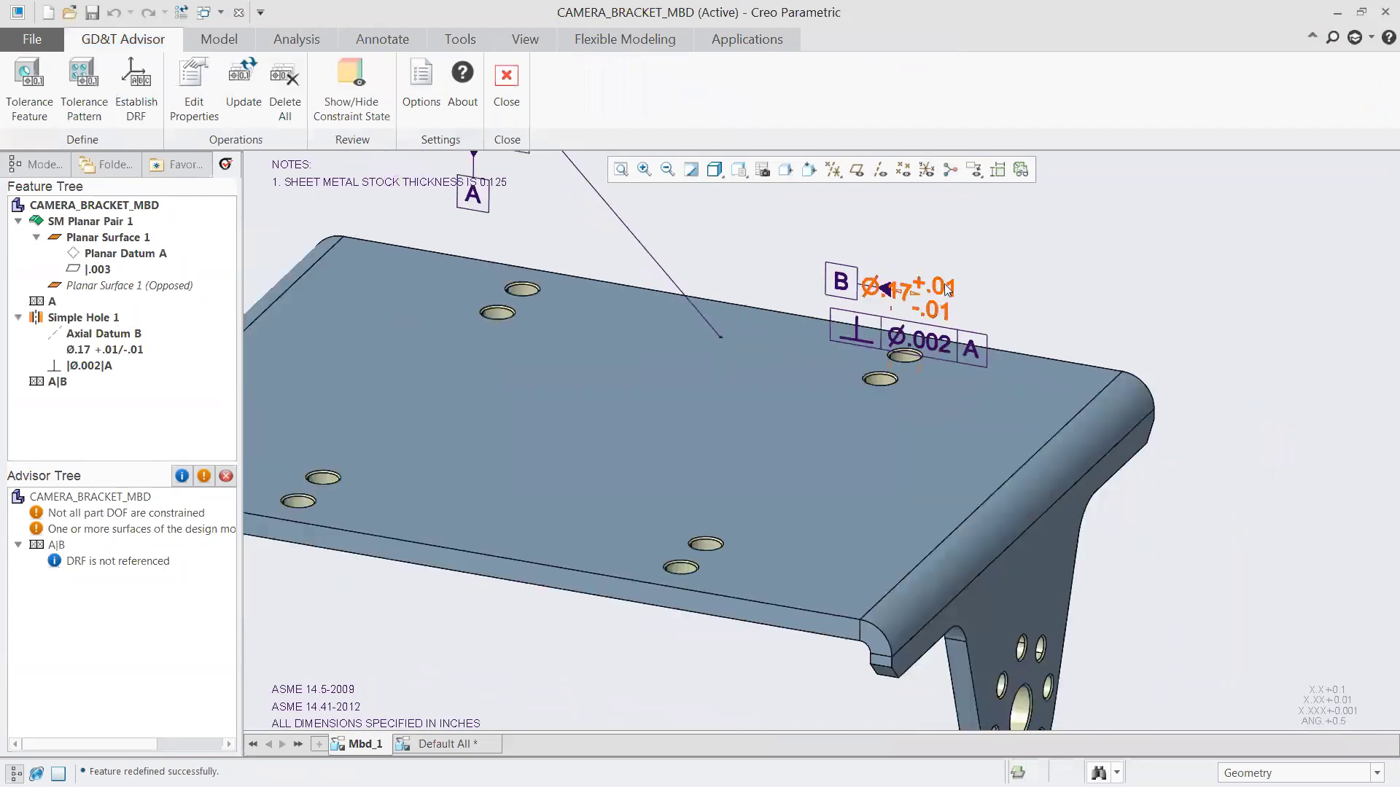
Step: Move the Ø.17 hole callout up and right, off the plate
left_click(947, 290)
left_click_drag(947, 290, 1032, 218)
scroll(935, 338, "down", 2)
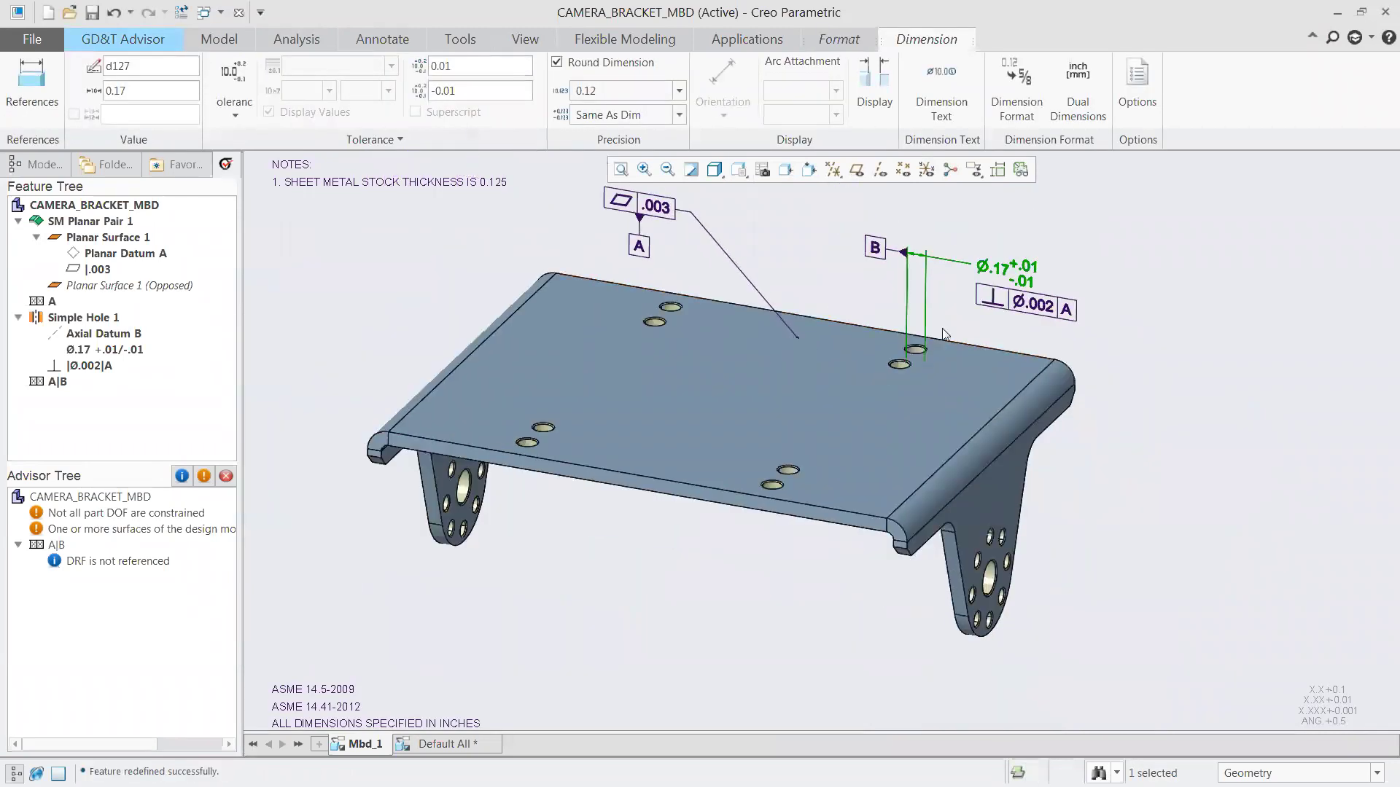
Step: Add a centred 8 HOLES note beneath the Ø.002 perpendicularity frame
left_click(1043, 310)
left_click(690, 87)
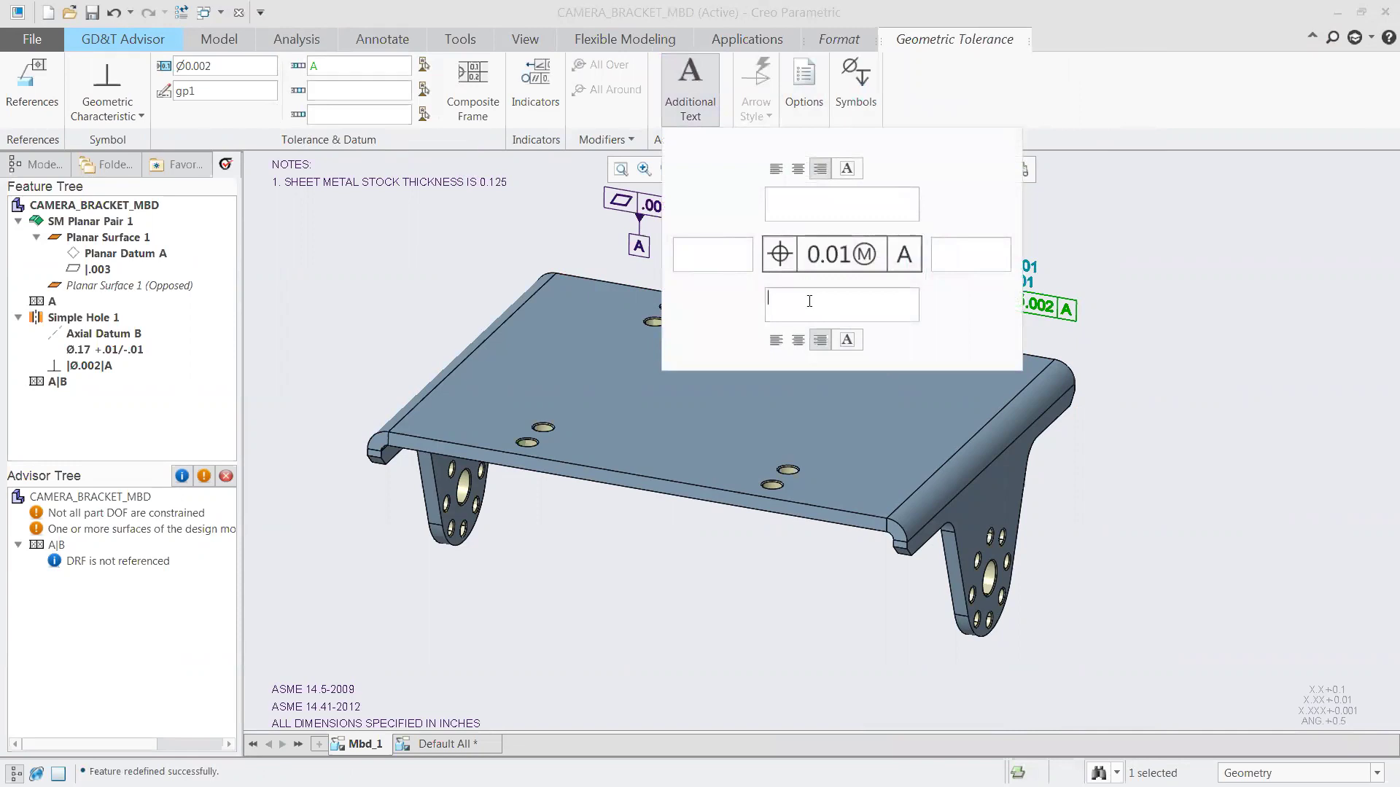
left_click(810, 302)
type("8 HOLES")
left_click(799, 340)
left_click(690, 88)
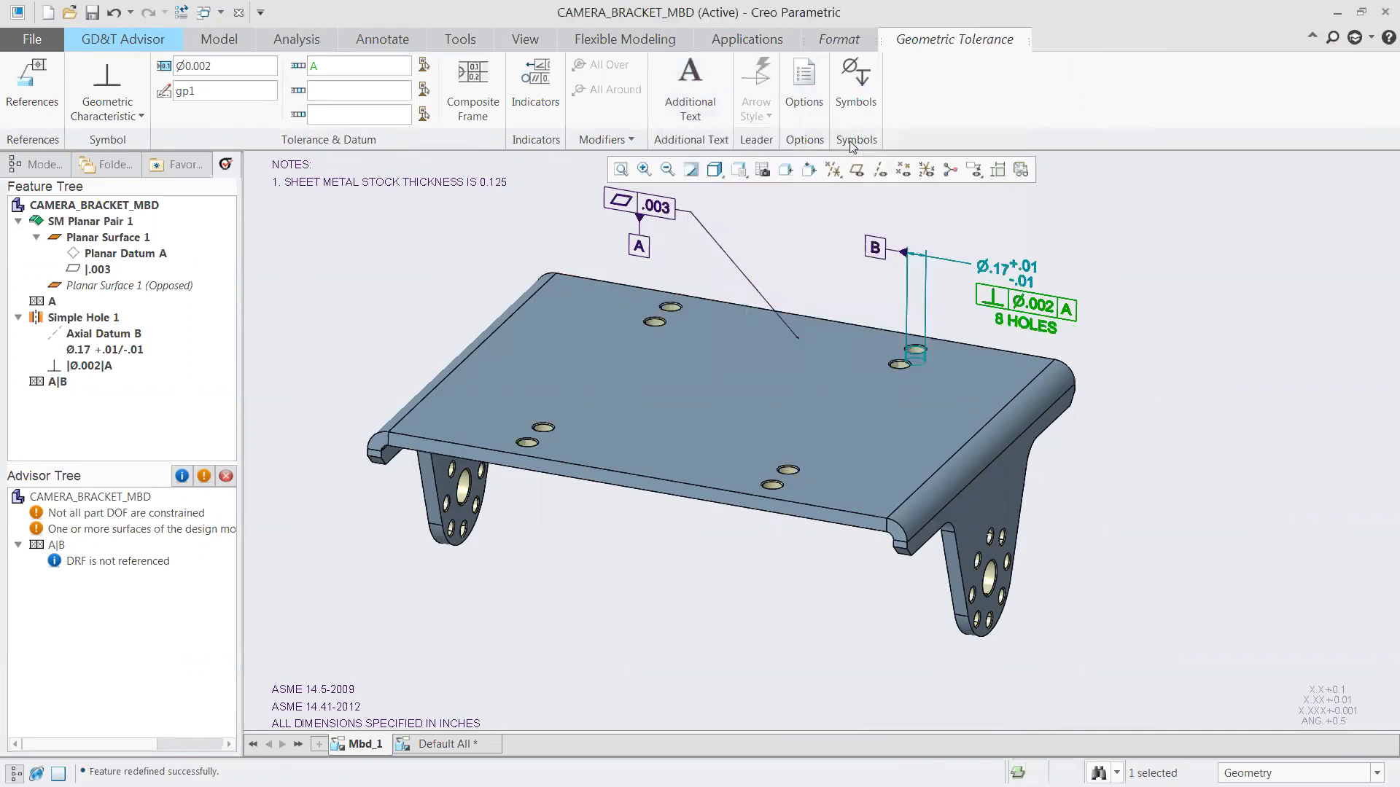
left_click(1087, 233)
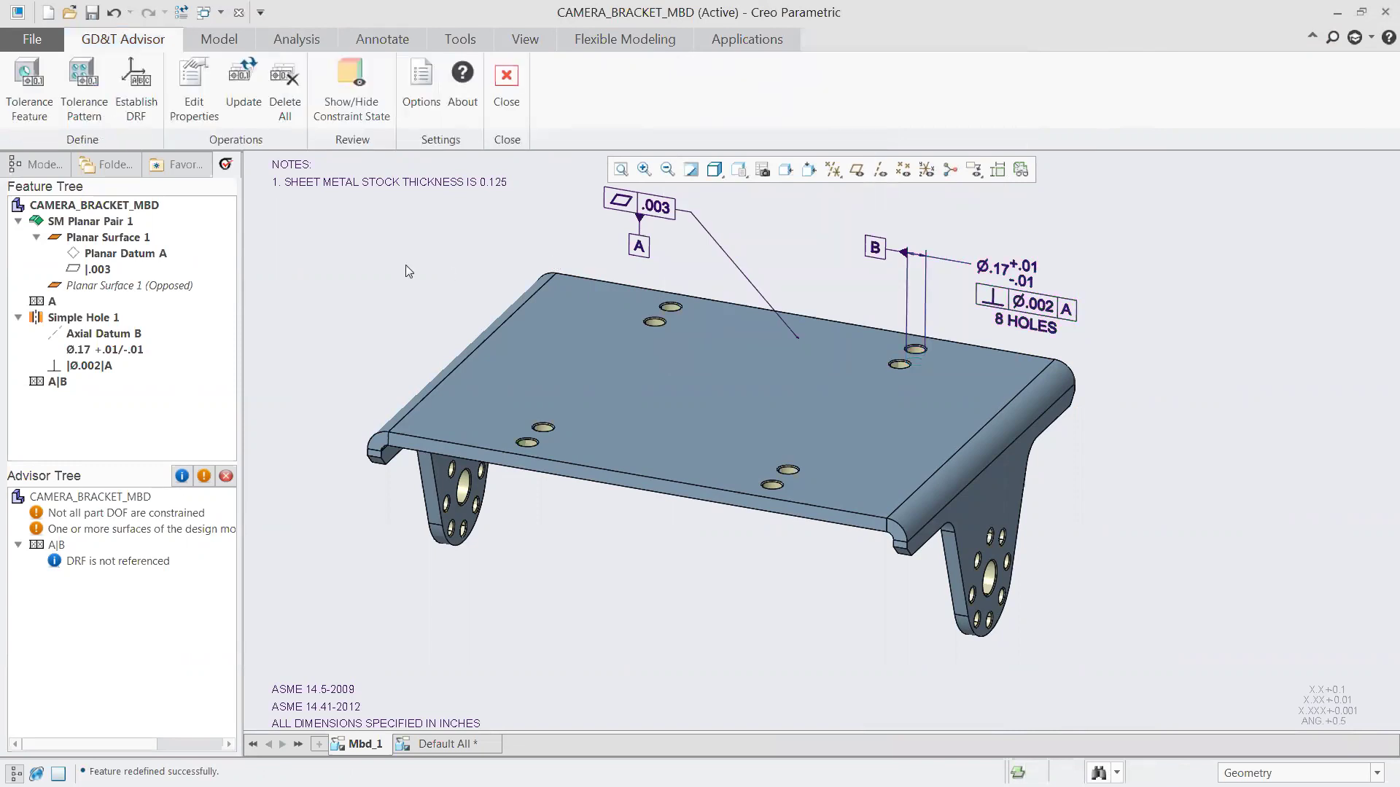
Step: Add the leg's large hole as a tolerance feature with a Ø.30 ±.01 size tolerance
left_click(29, 87)
scroll(1009, 600, "down", 8)
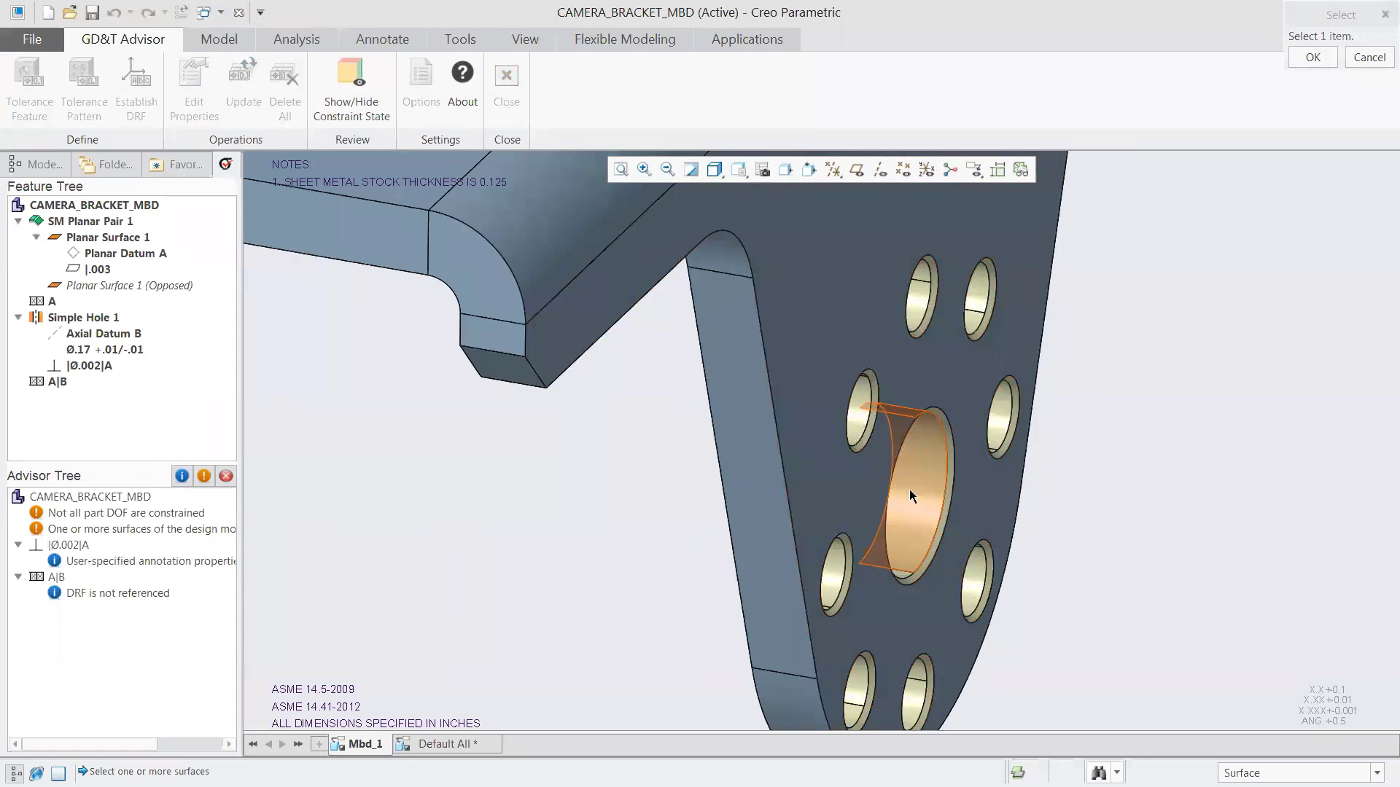
left_click(908, 488)
scroll(744, 491, "up", 5)
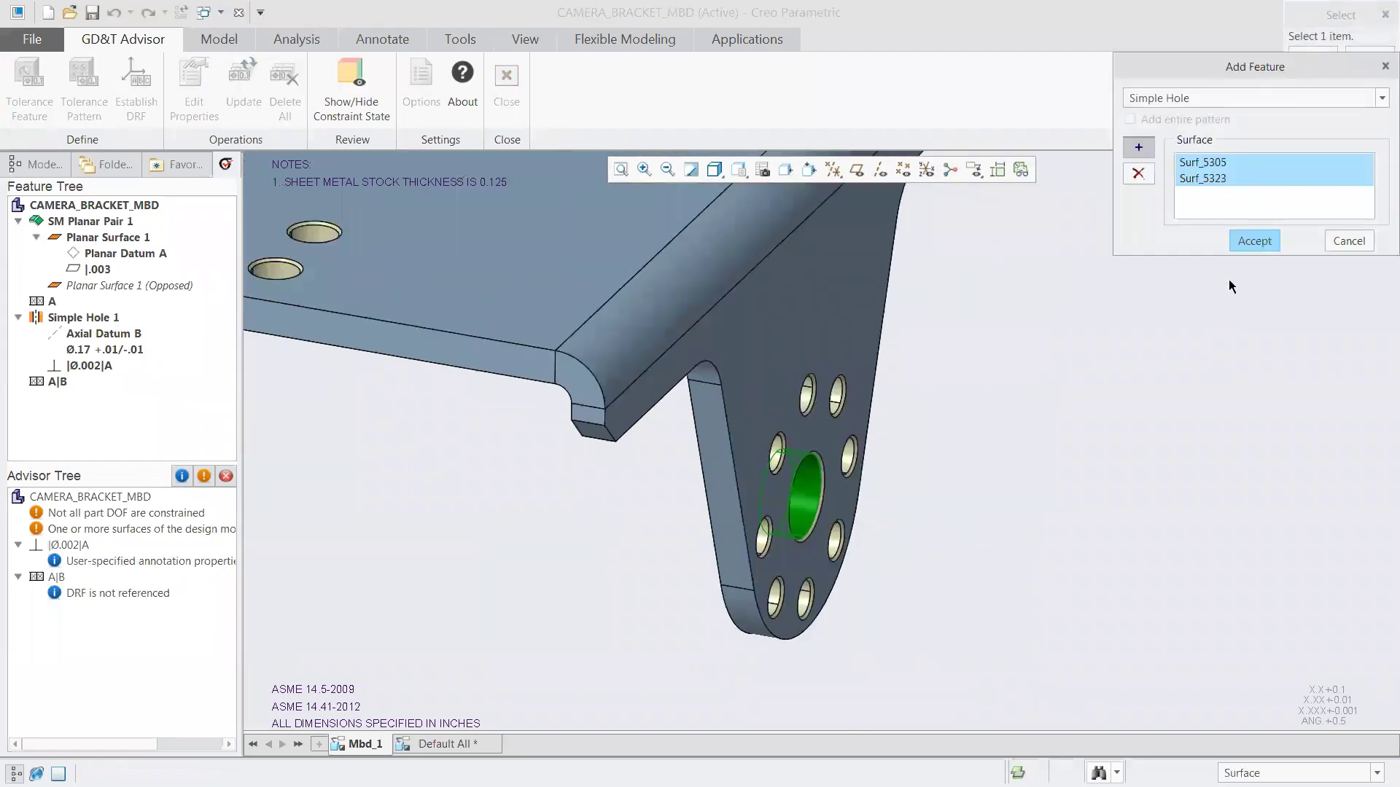
left_click(1251, 239)
left_click(425, 65)
left_click(668, 362)
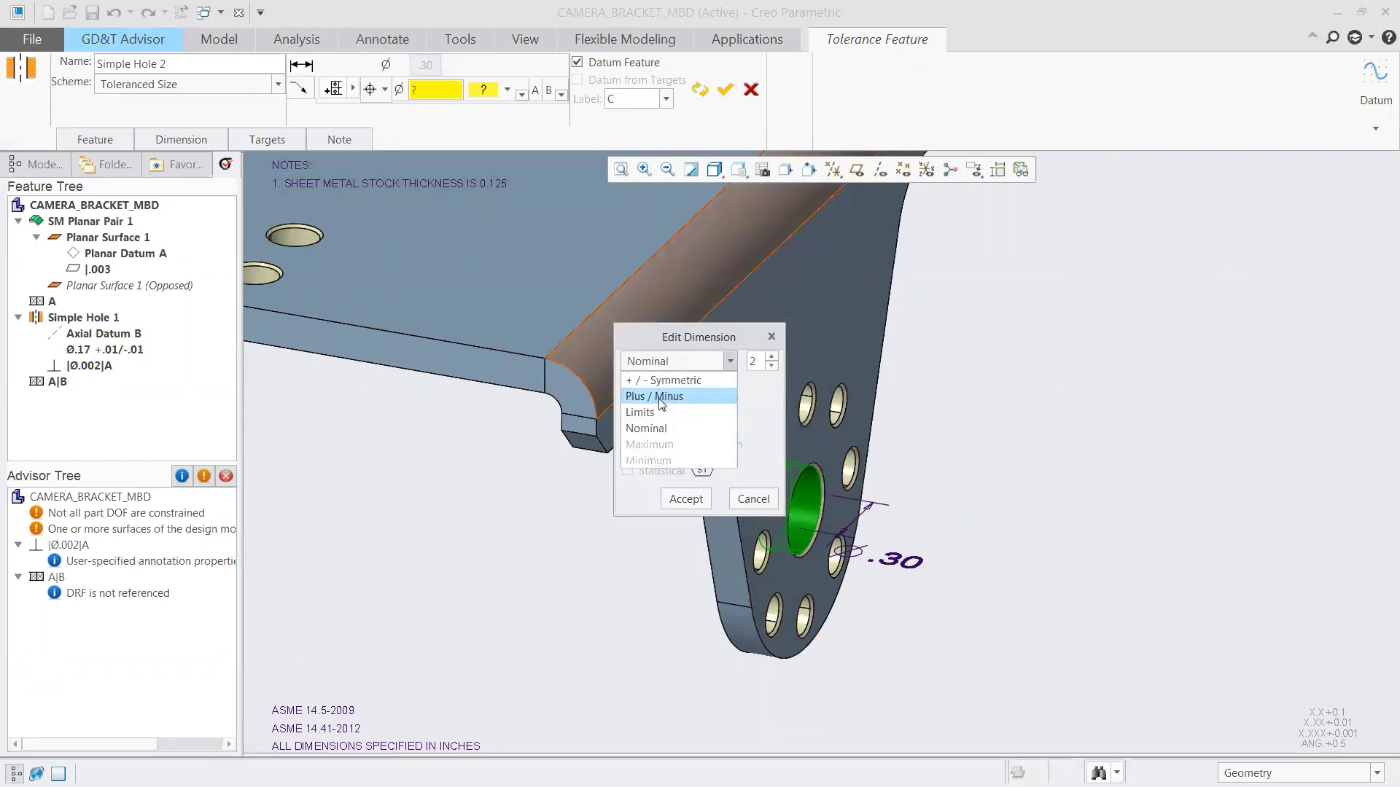
left_click(659, 397)
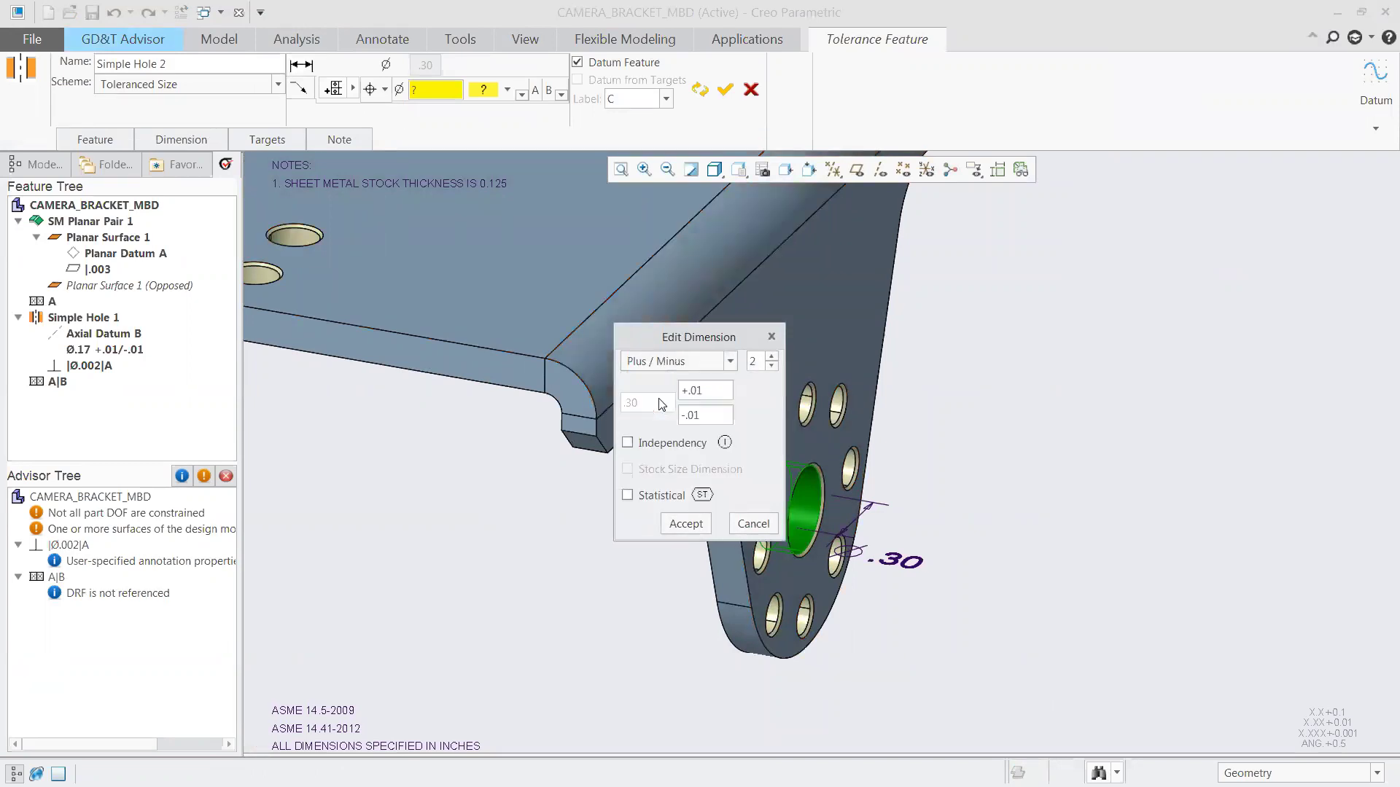
left_click(686, 524)
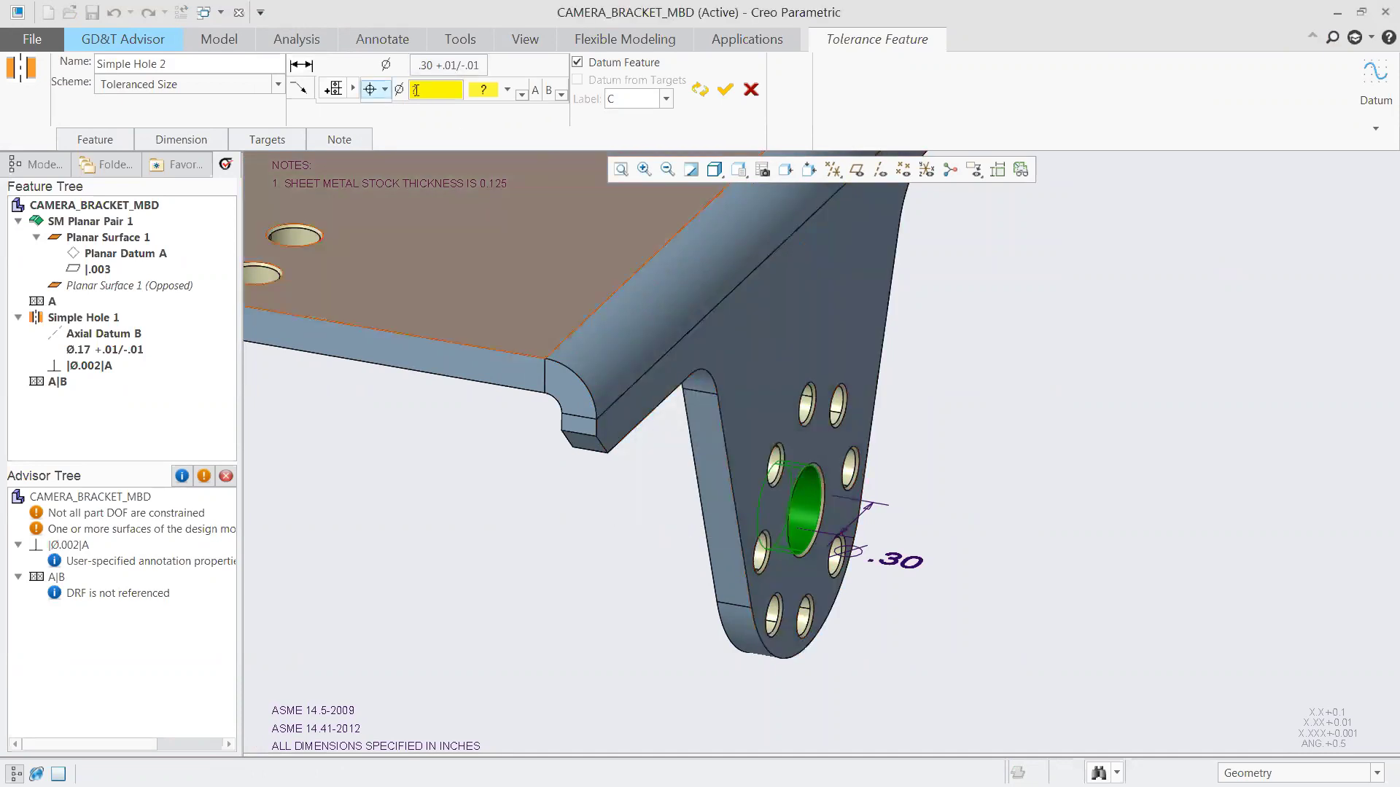
Step: Set the hole's position tolerance to Ø.003 regardless of feature size
left_click(384, 89)
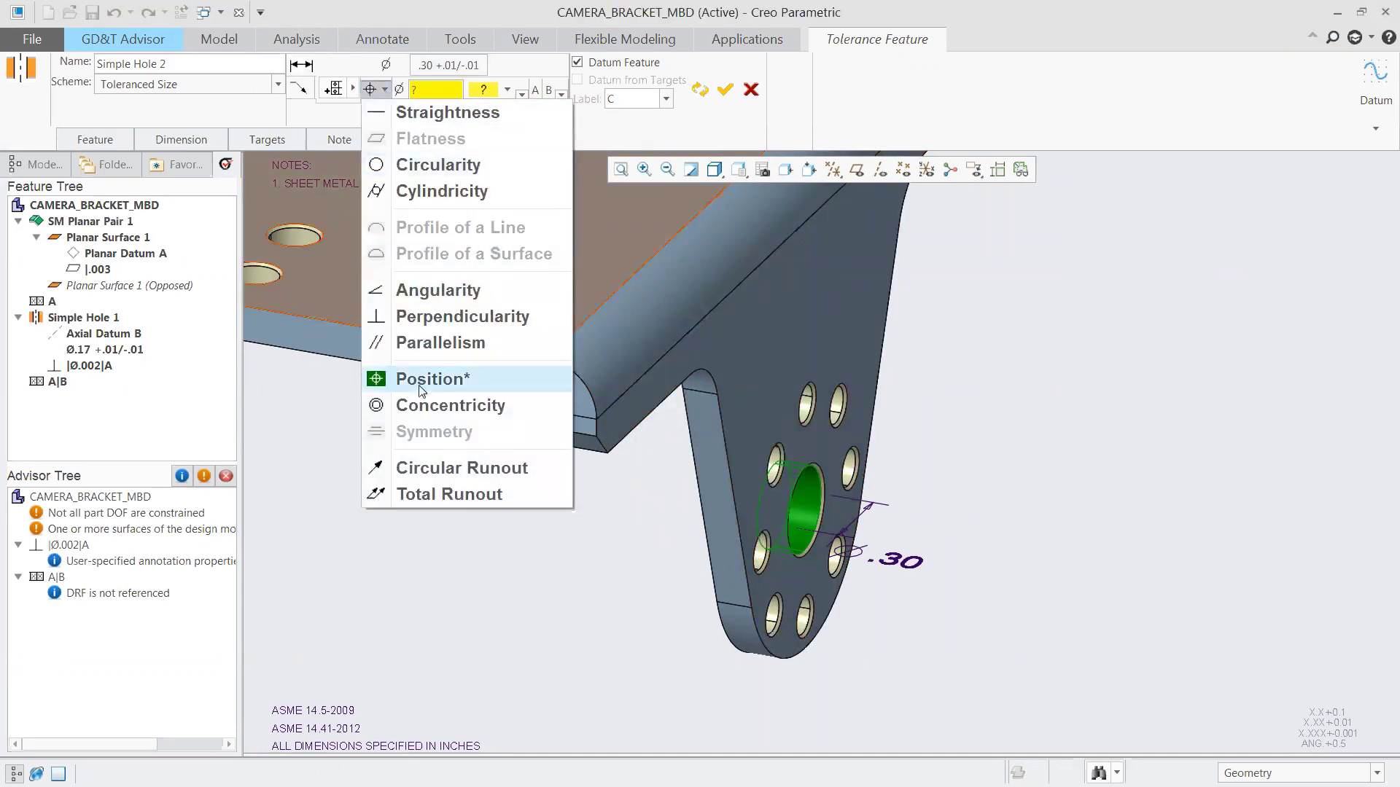
left_click(419, 89)
left_click(423, 90)
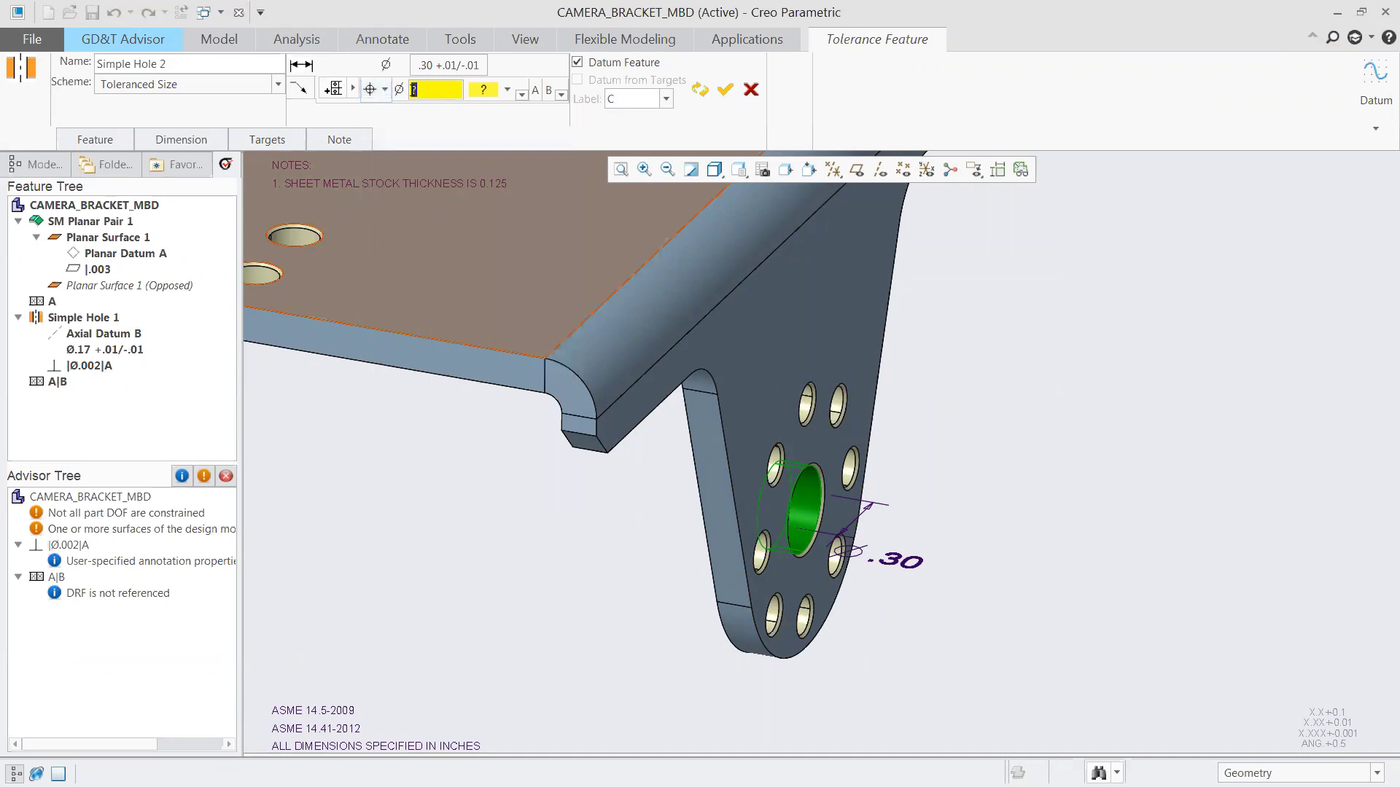
type(".003")
left_click(500, 90)
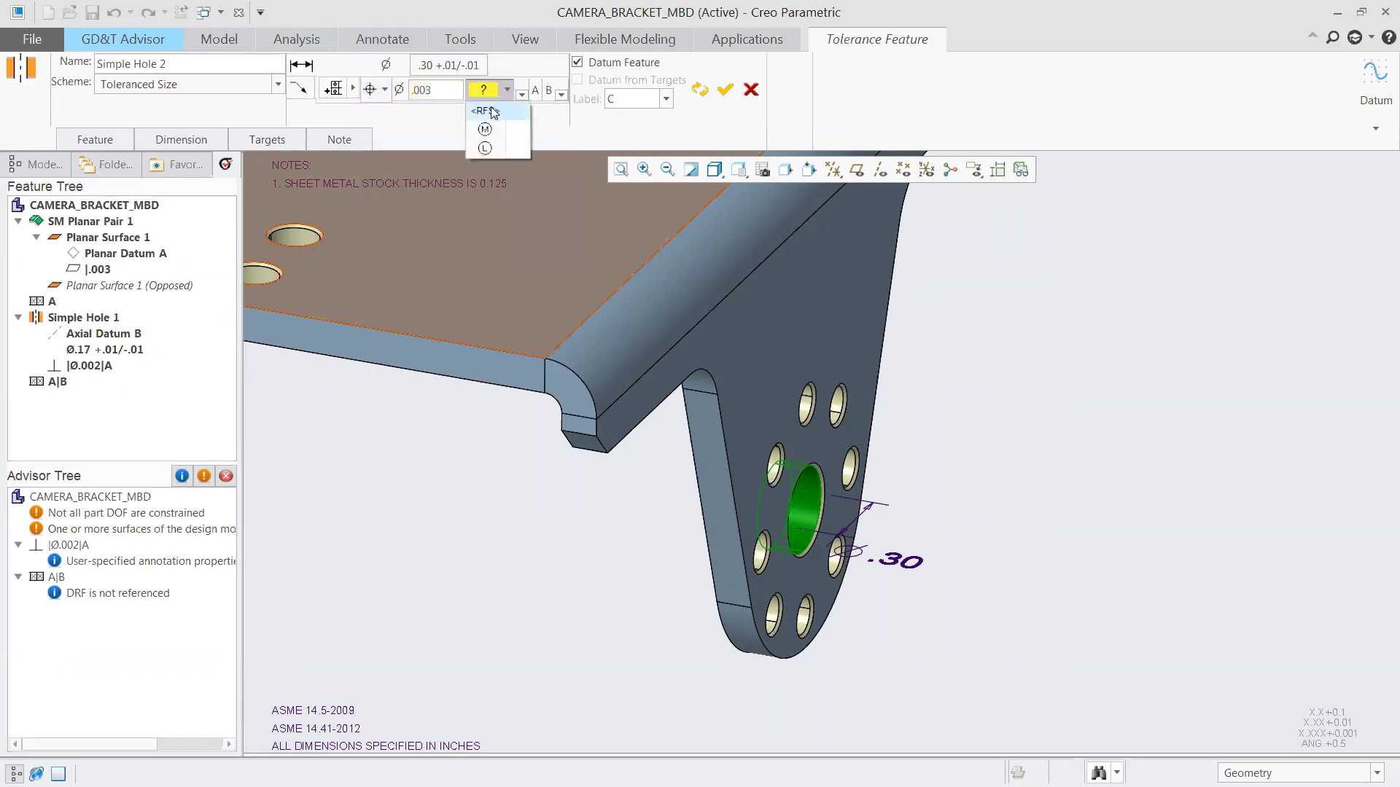
left_click(486, 111)
Step: Add a second row: parallelism Ø.0015 at MMC, then finish the hole as datum C
left_click(354, 89)
left_click(380, 91)
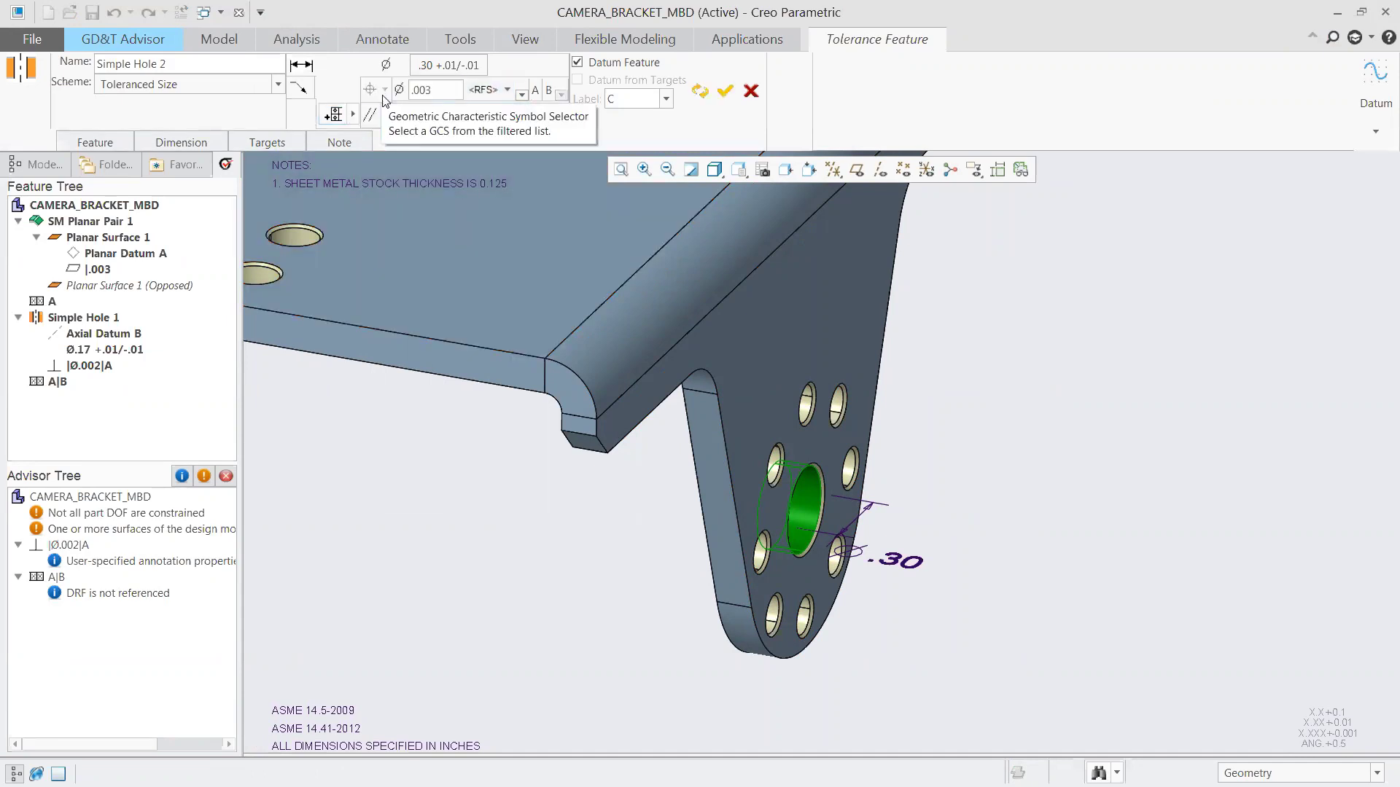
left_click(383, 114)
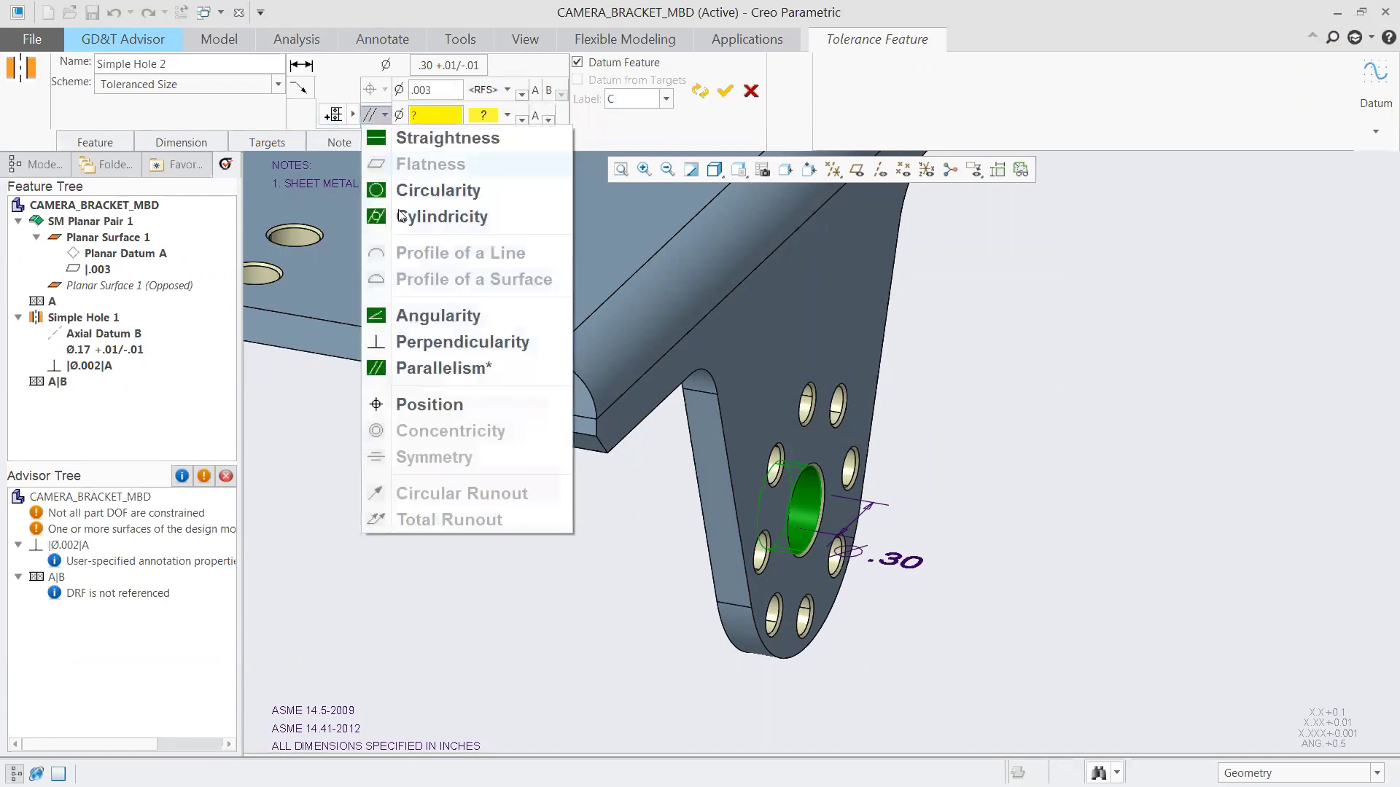
left_click(420, 372)
left_click(424, 116)
type(".0015")
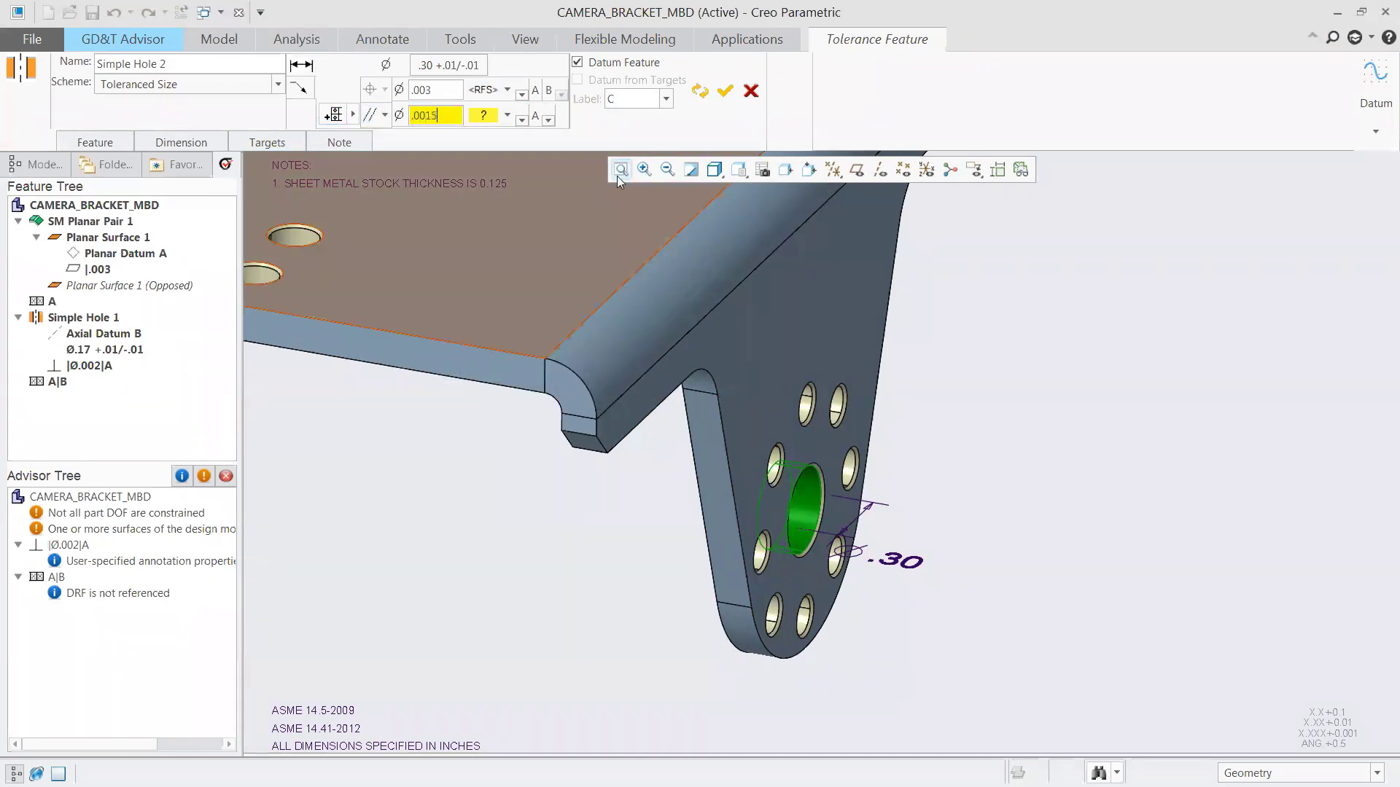
left_click(507, 118)
left_click(494, 152)
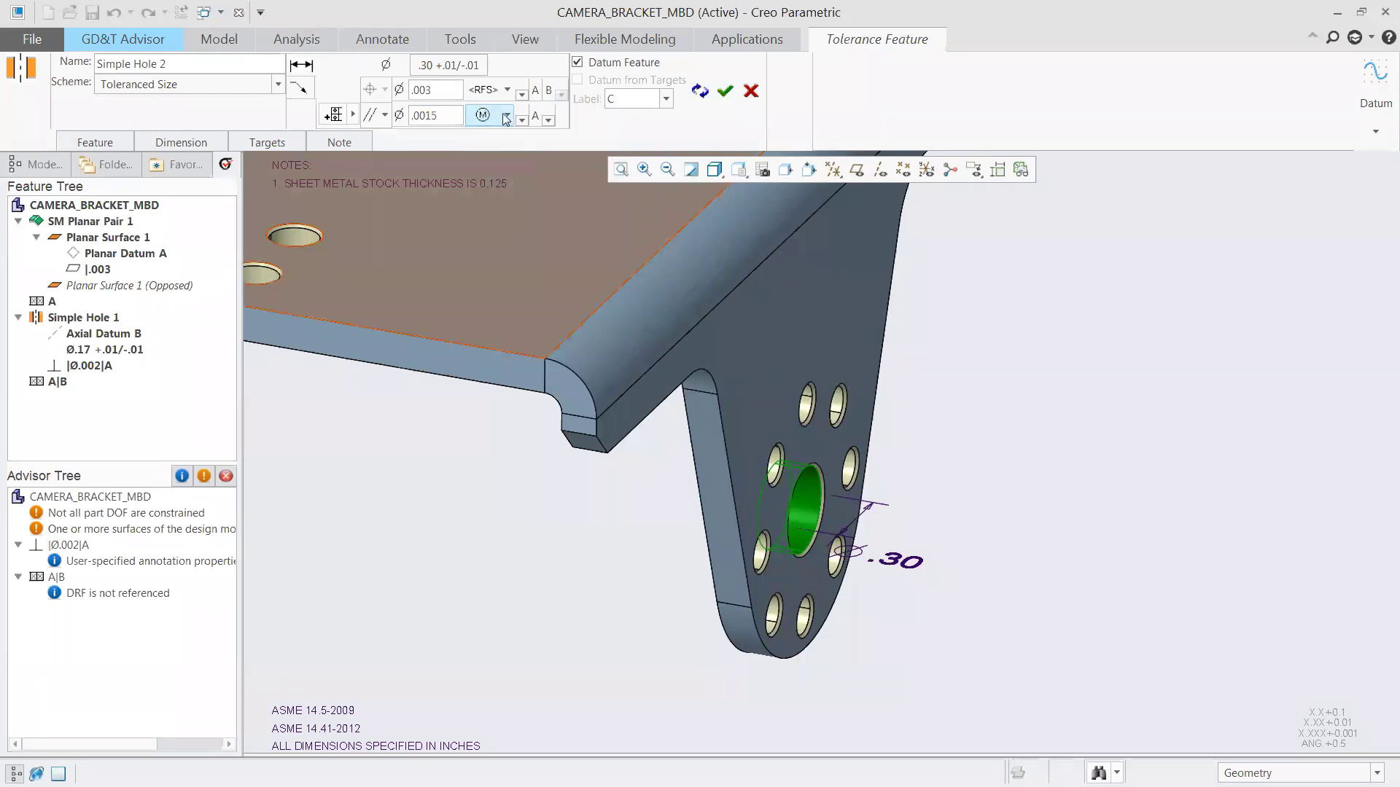
left_click(725, 90)
Step: Drag the Ø.30 callout with its datum C and tolerance frames down-right, clear of the leg
scroll(938, 504, "down", 2)
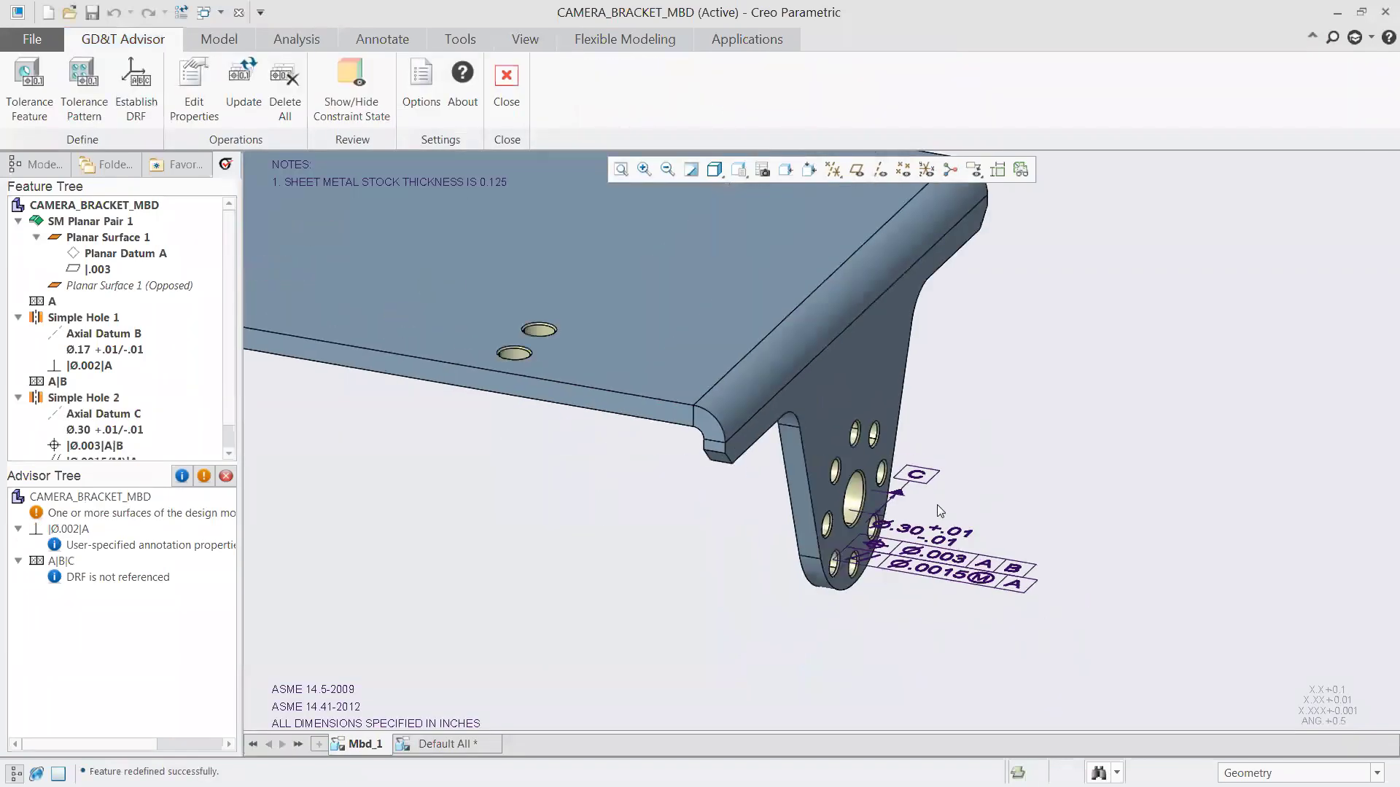
left_click(920, 532)
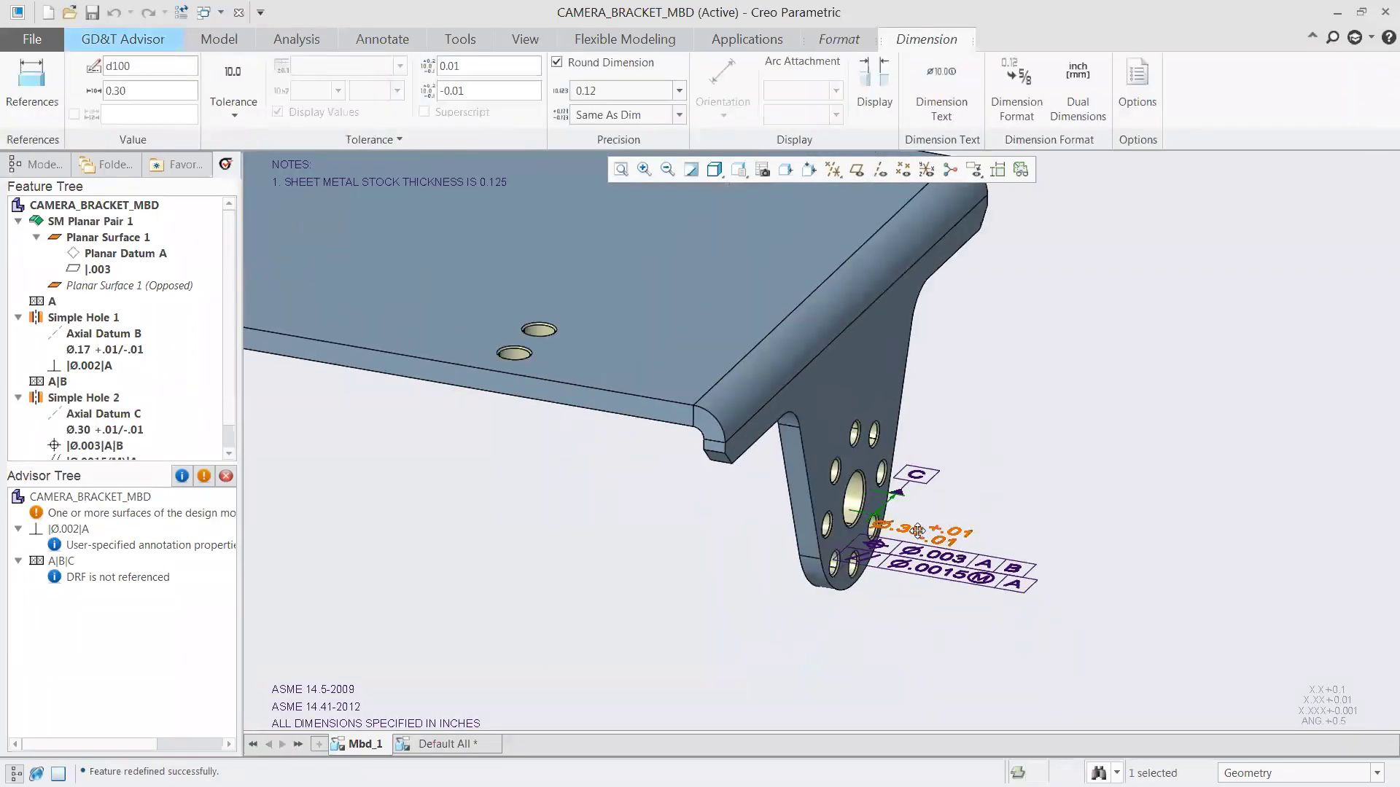
mouse_move(920, 532)
left_mouse_down()
mouse_move(1052, 568)
mouse_move(1007, 577)
left_mouse_up()
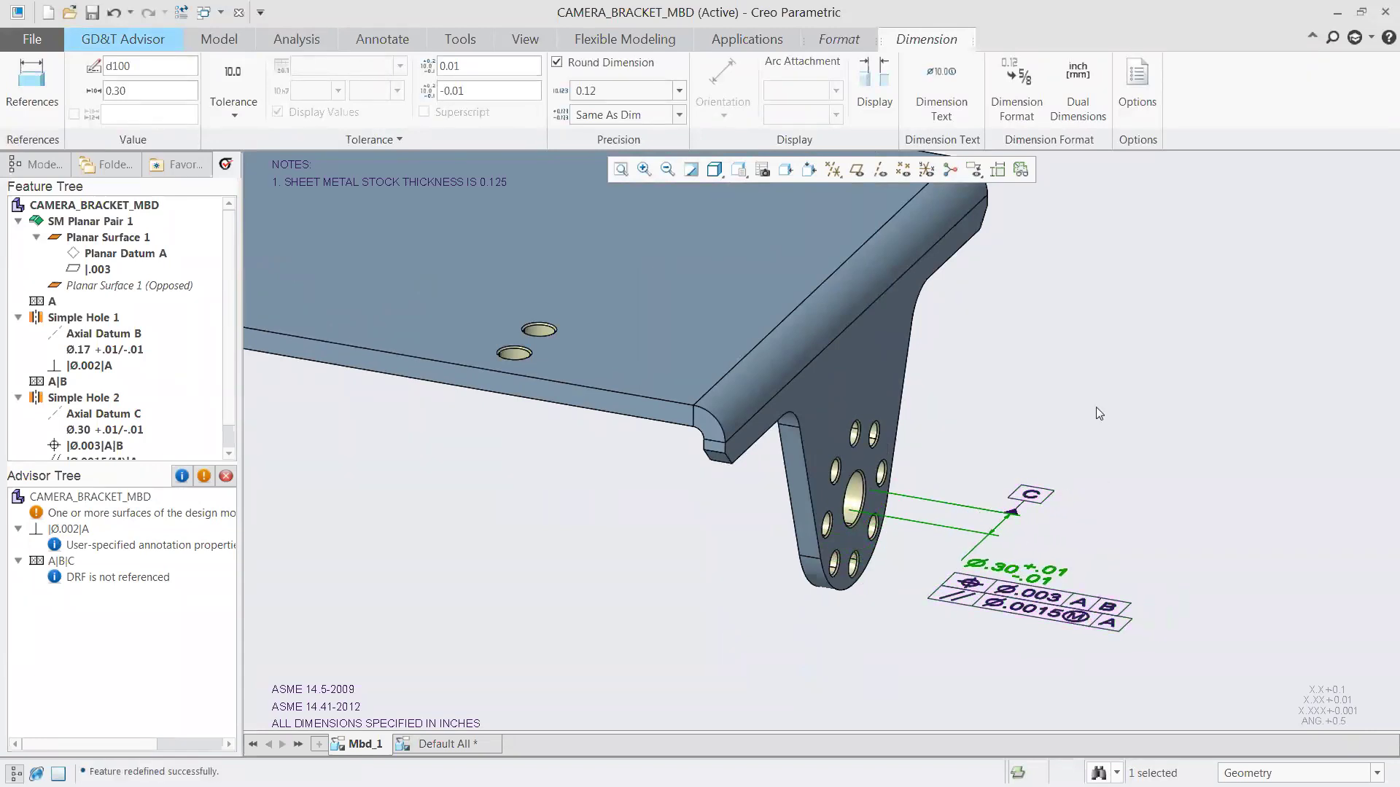
left_click(1096, 406)
scroll(1171, 547, "down", 2)
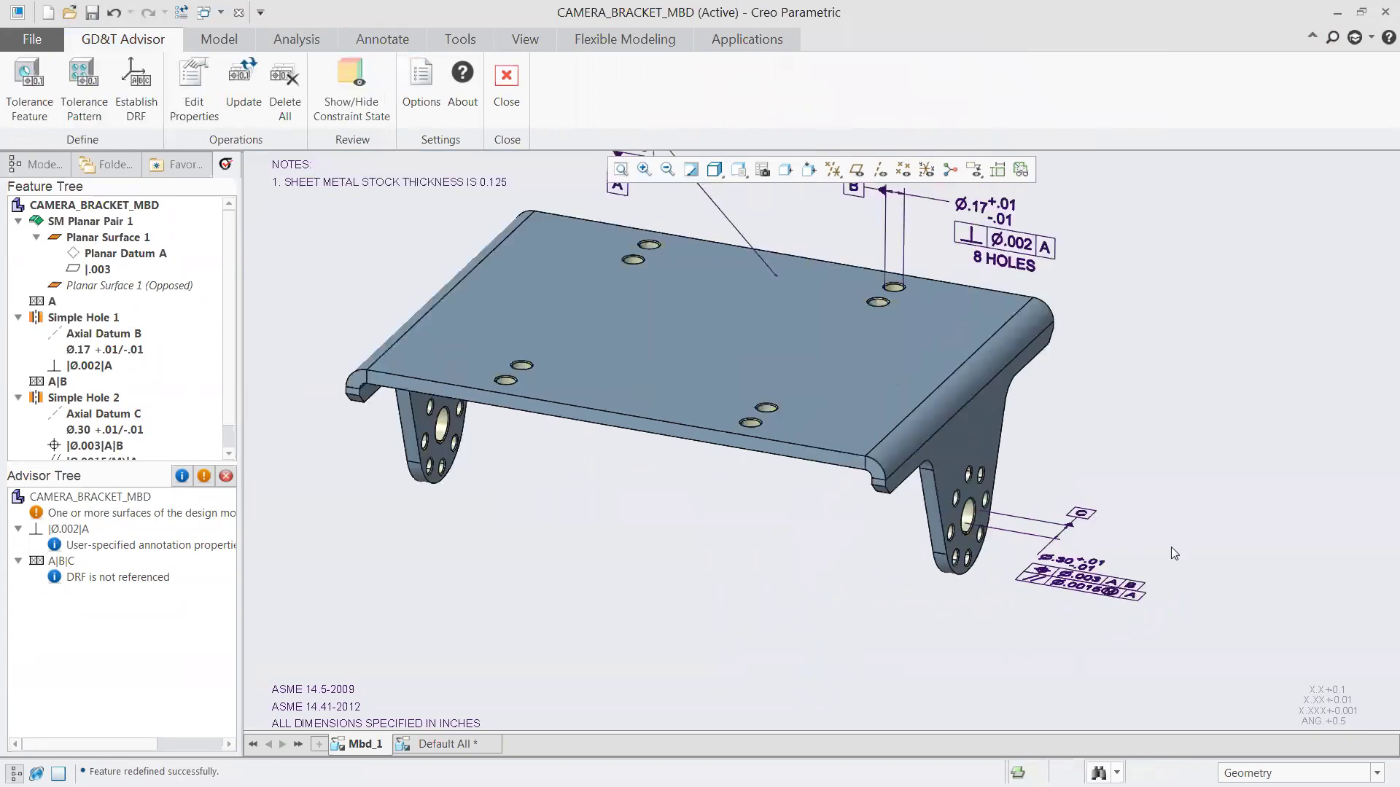
Step: Add the left leg's large hole as a tolerance feature with position Ø.005 RFS
scroll(363, 365, "up", 3)
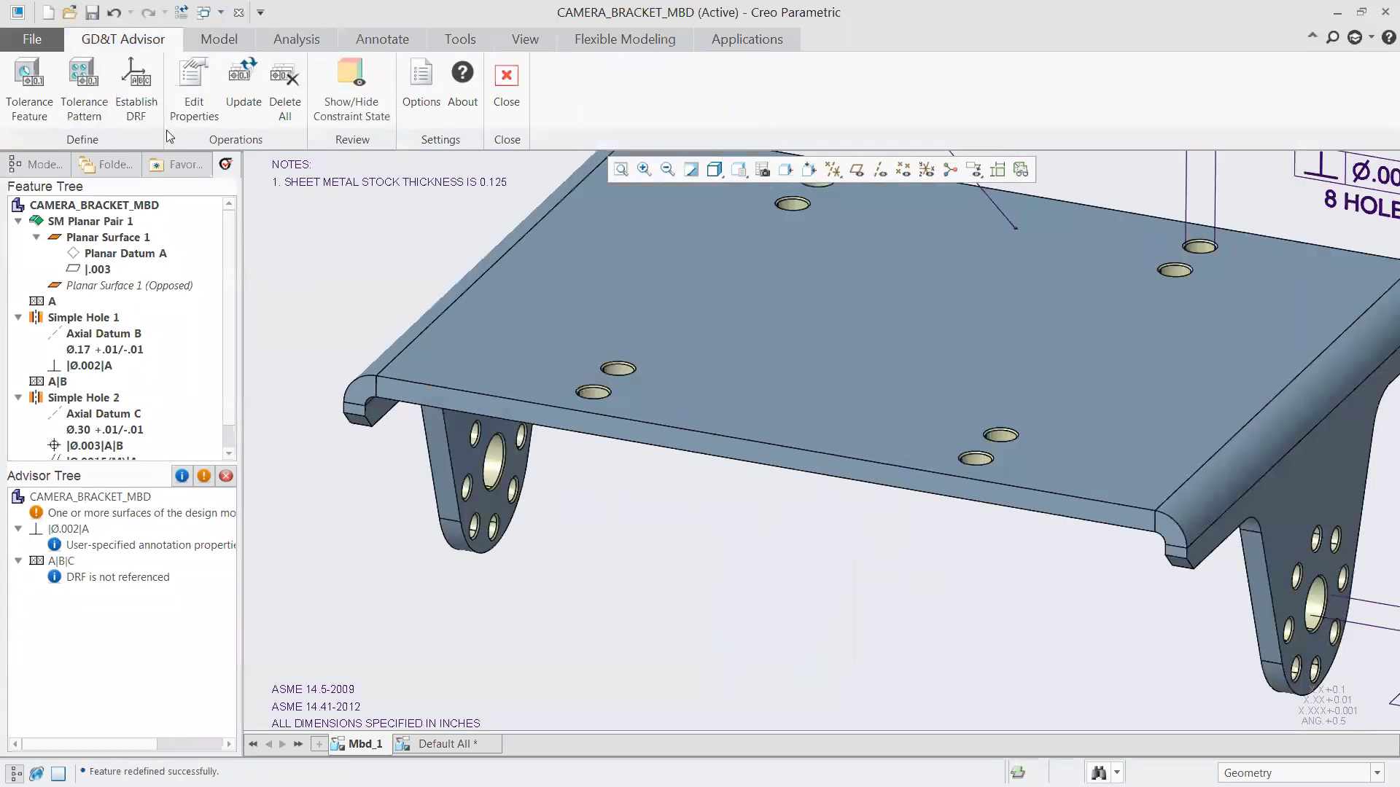
left_click(29, 84)
left_click(494, 458)
left_click(1253, 241)
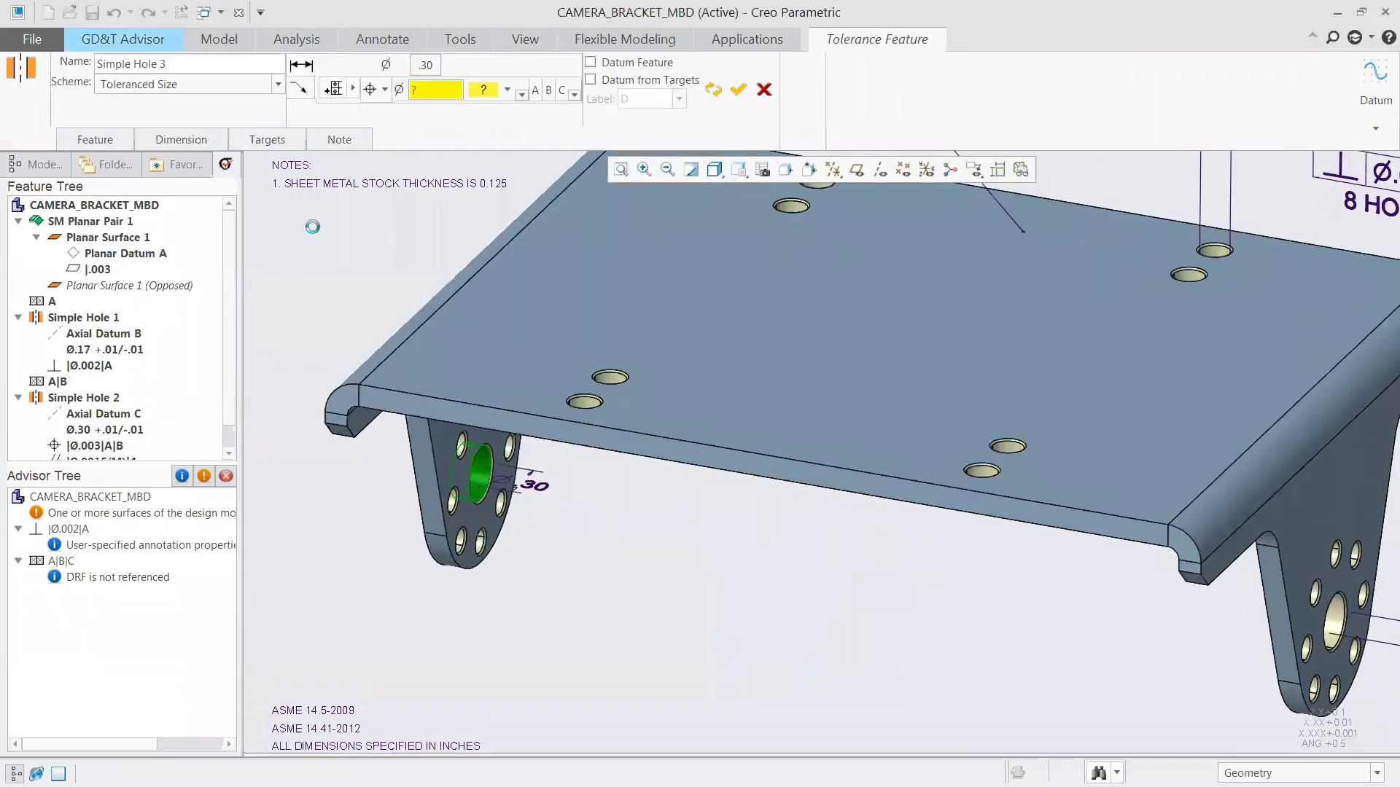
left_click(431, 90)
type(".005")
left_click(507, 89)
left_click(494, 111)
Step: Give the hole's Ø.30 diameter a plus/minus ±.01 tolerance and finish the feature
left_click(426, 67)
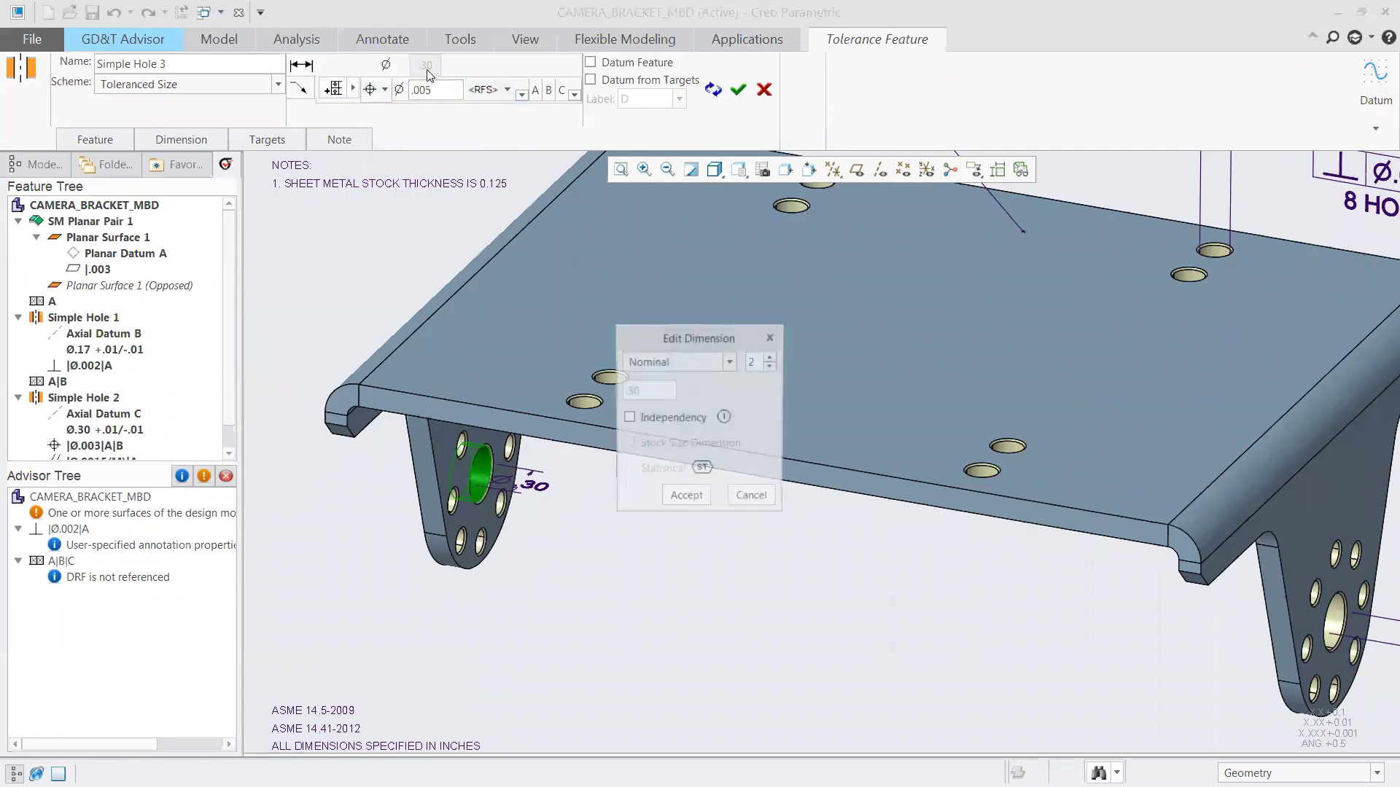
left_click(685, 361)
left_click(654, 414)
left_click(683, 522)
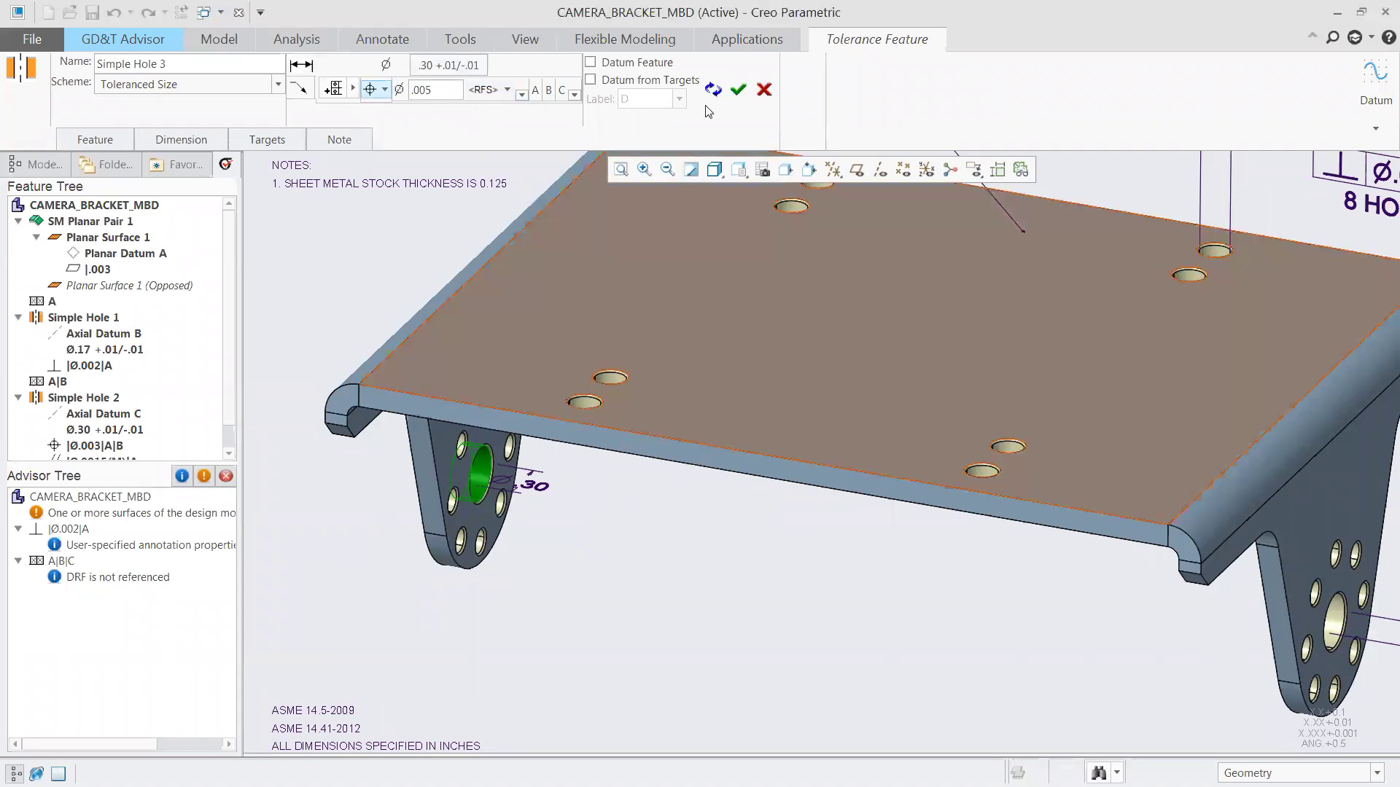
left_click(738, 91)
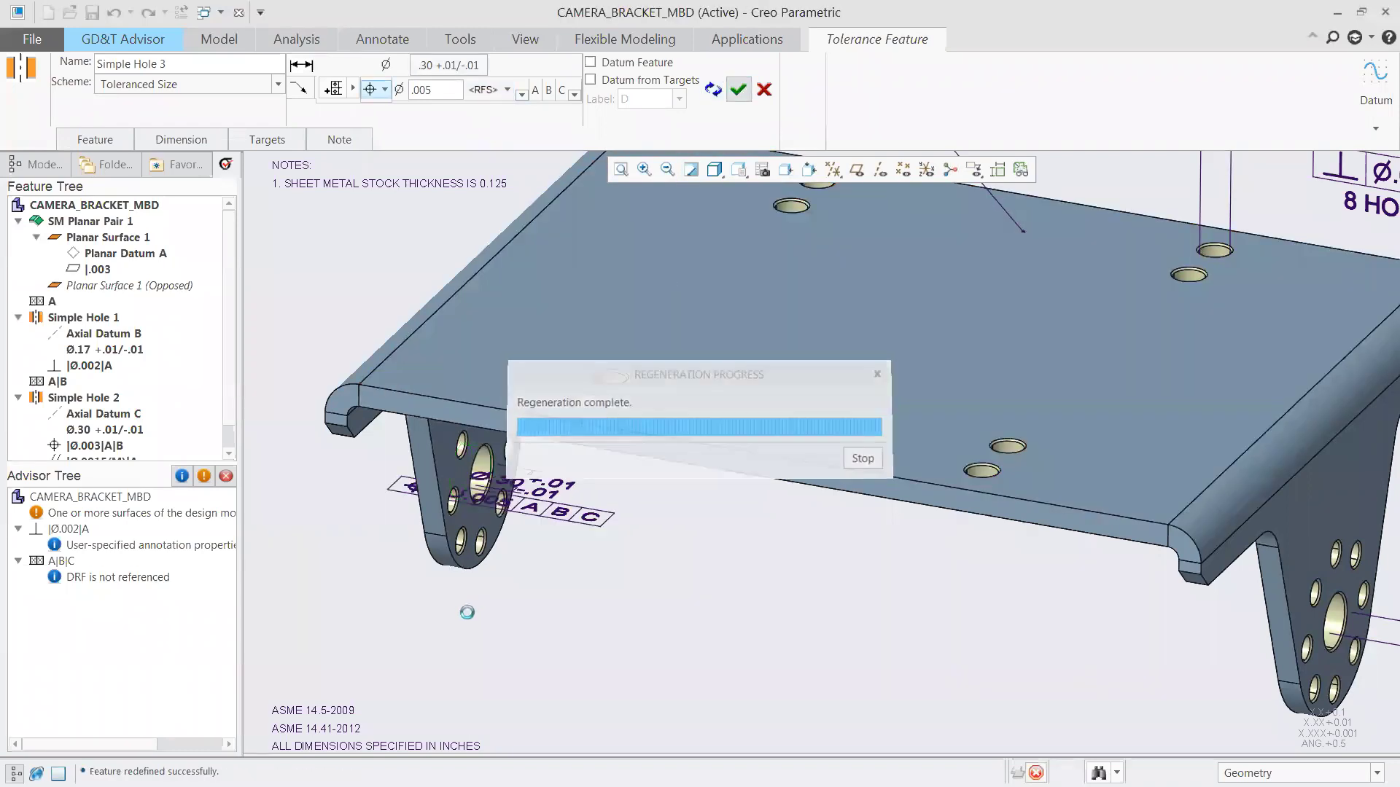
Step: Move the Ø.30 hole callout below the left leg's flange
left_click(554, 481)
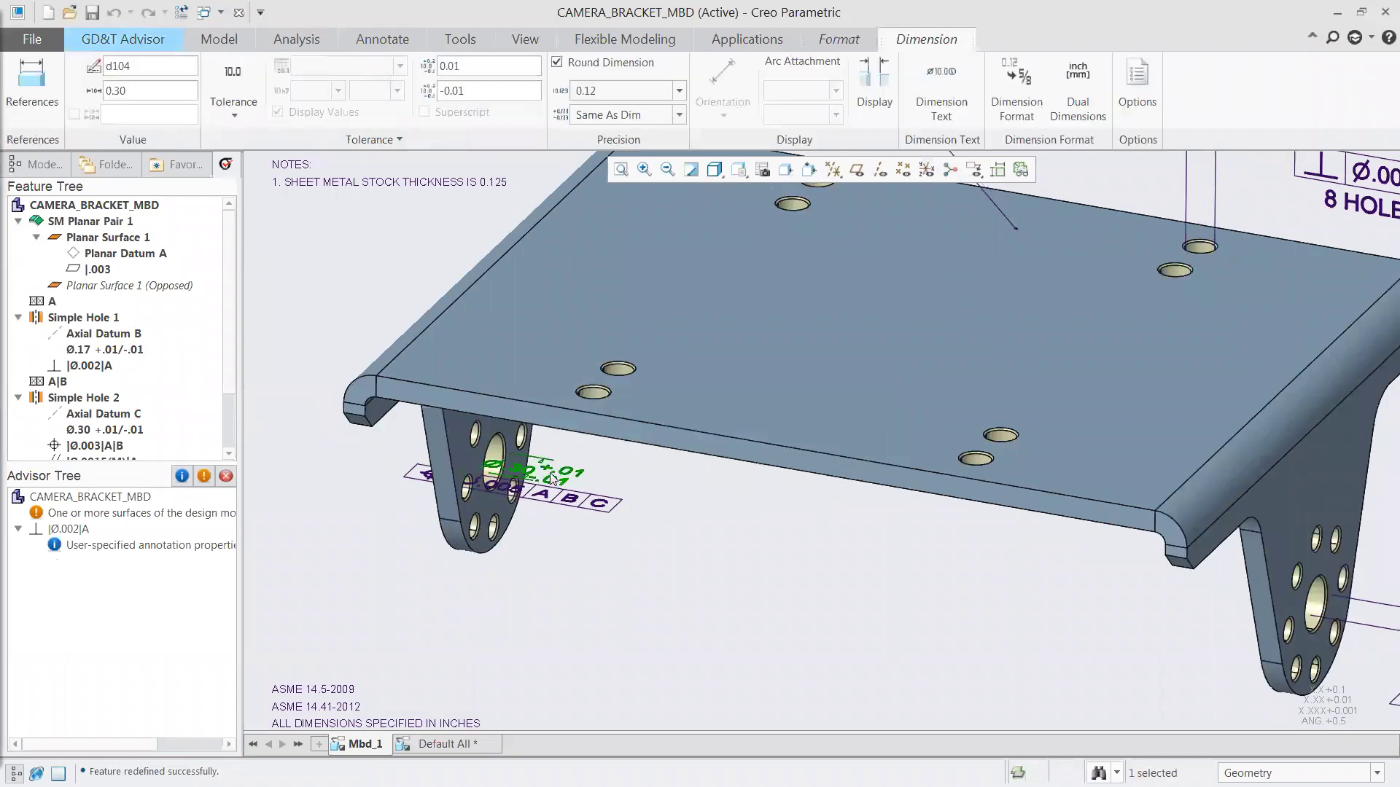
left_click_drag(541, 473, 614, 556)
scroll(275, 472, "up", 2)
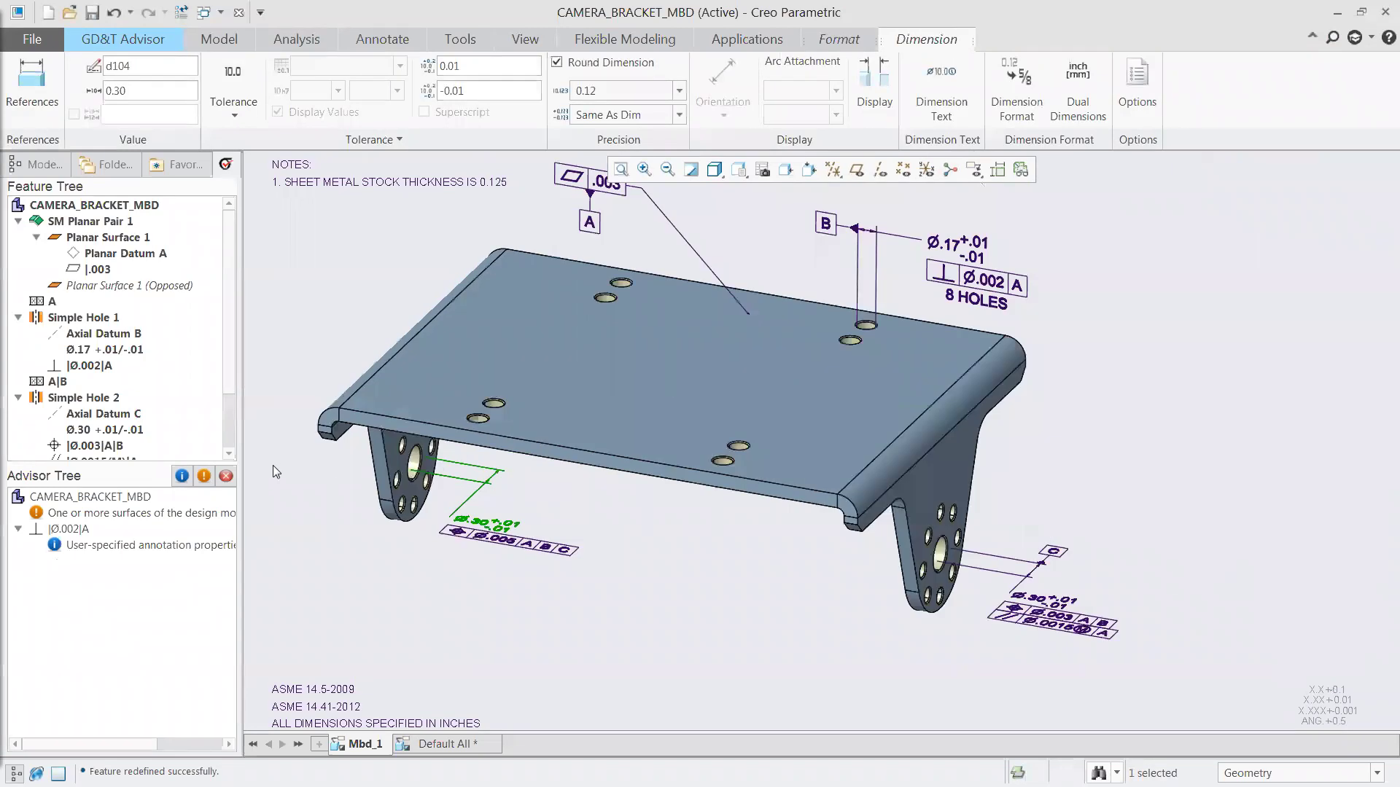
scroll(1006, 568, "down", 2)
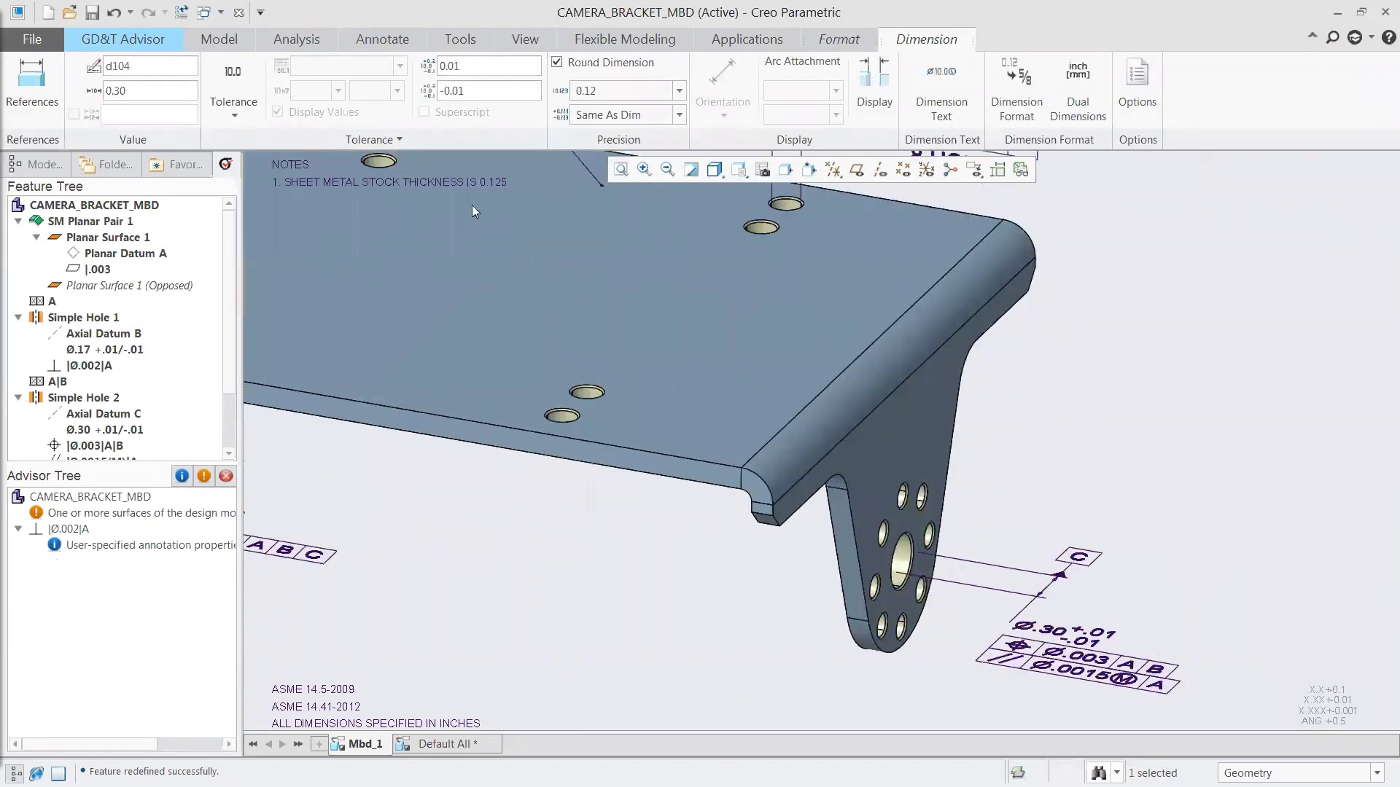
left_click(649, 482)
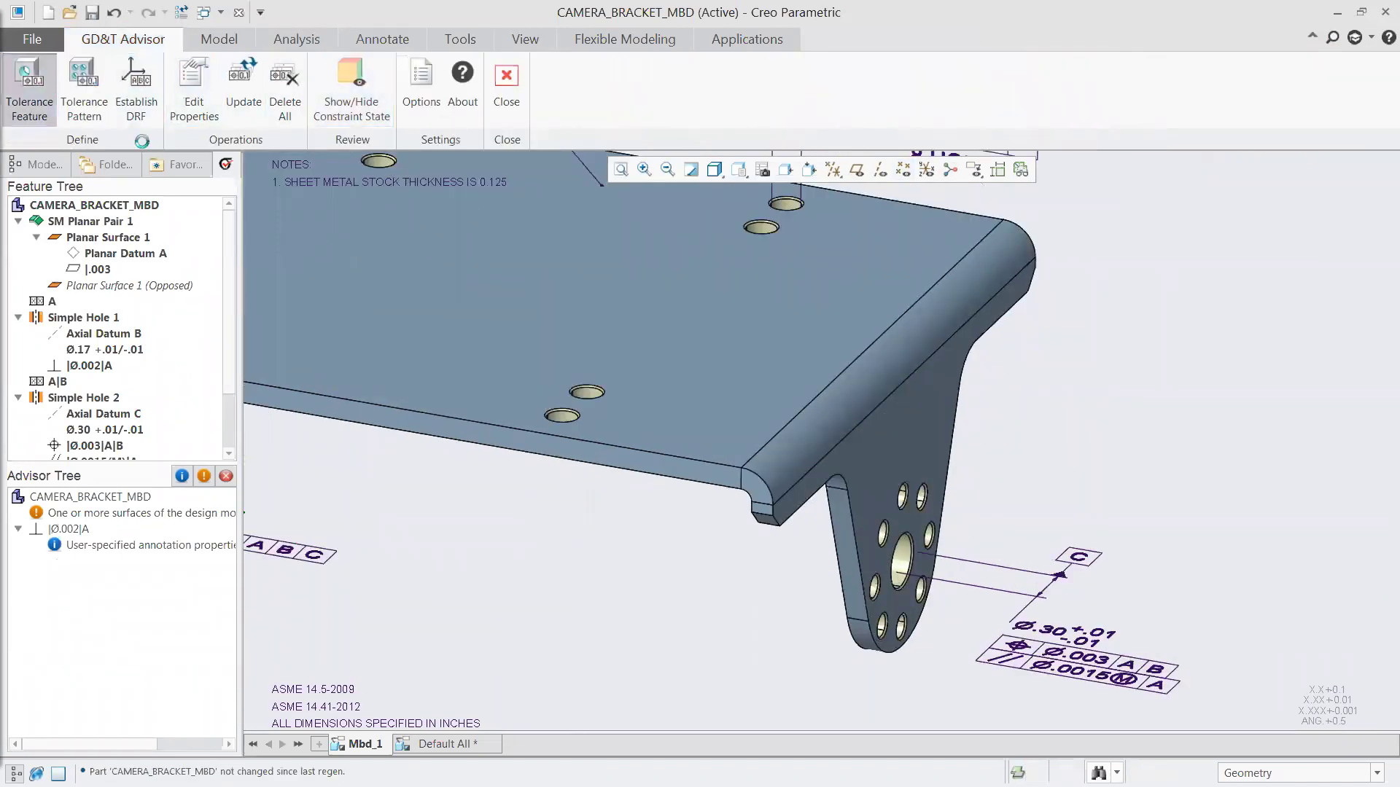
Step: Tolerance the entire small-hole pattern as 8X Ø.13 with position .002 at MMC to A|B|C
scroll(872, 625, "down", 3)
left_click(849, 548)
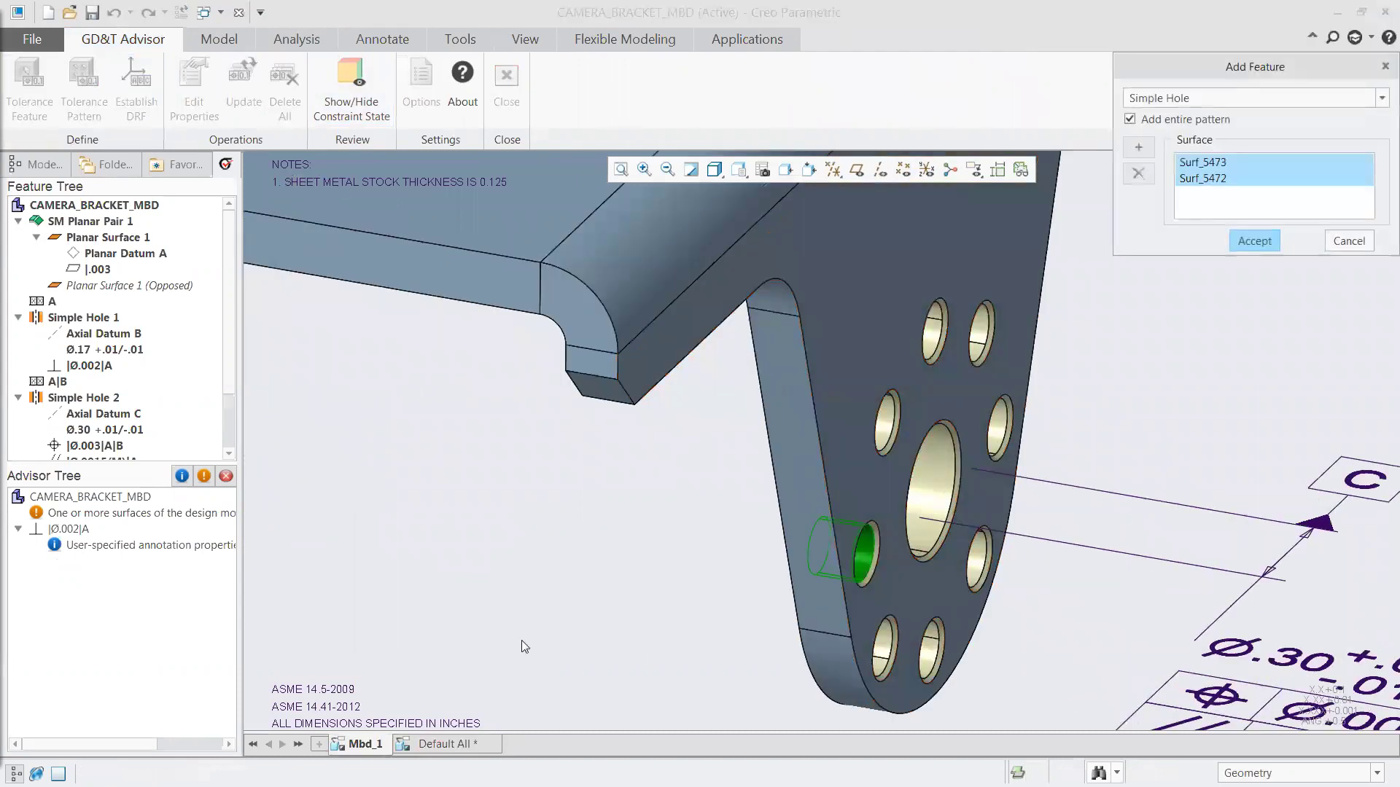
scroll(522, 647, "up", 3)
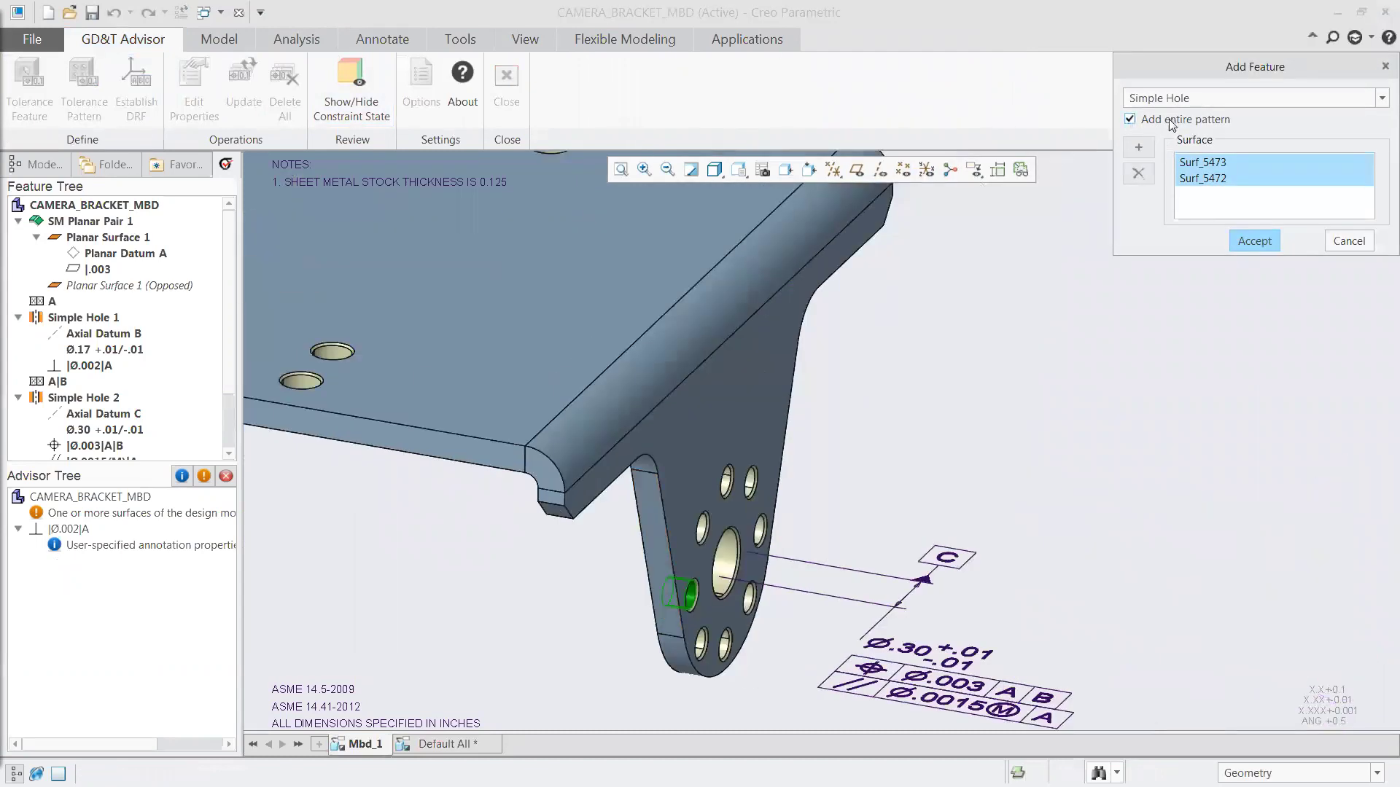
left_click(1255, 240)
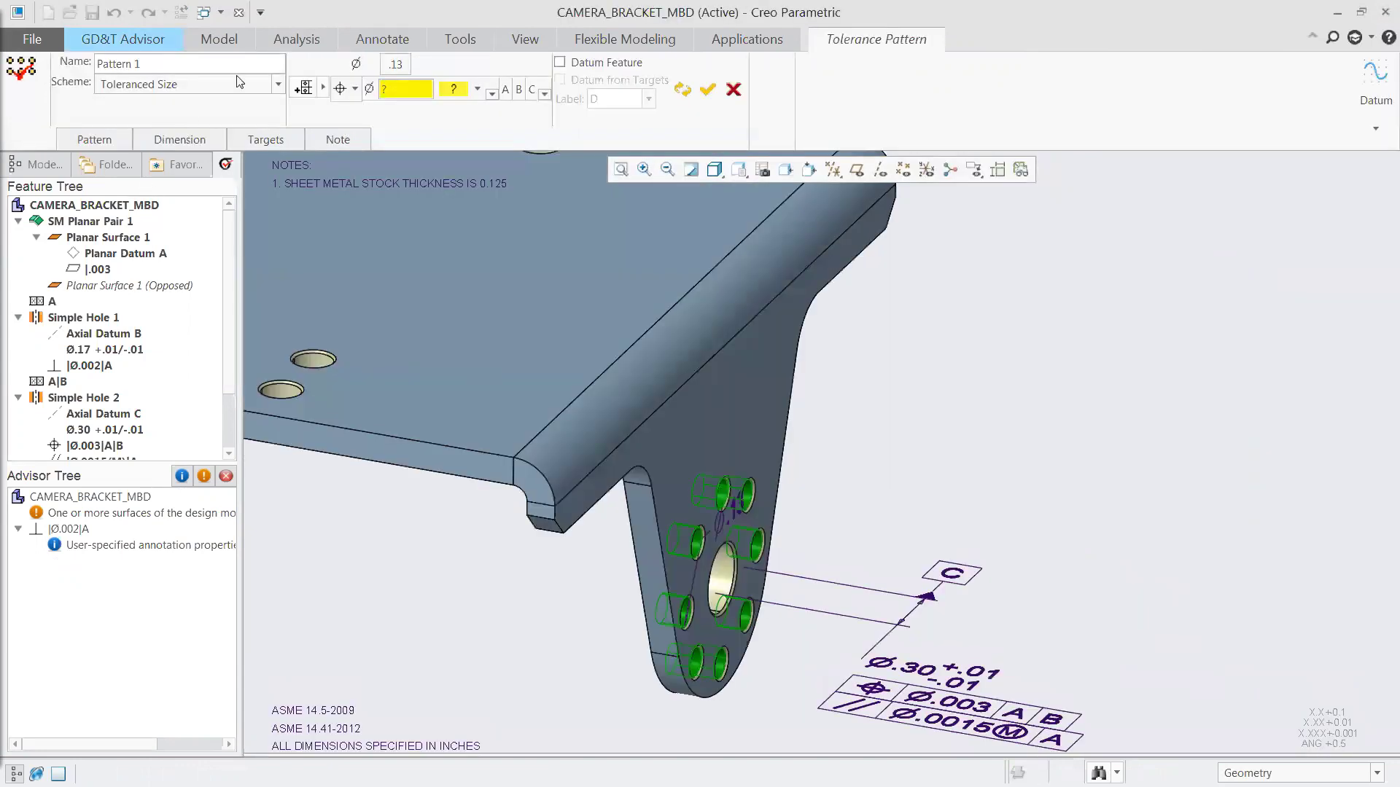
left_click(397, 90)
left_click(456, 89)
left_click(456, 129)
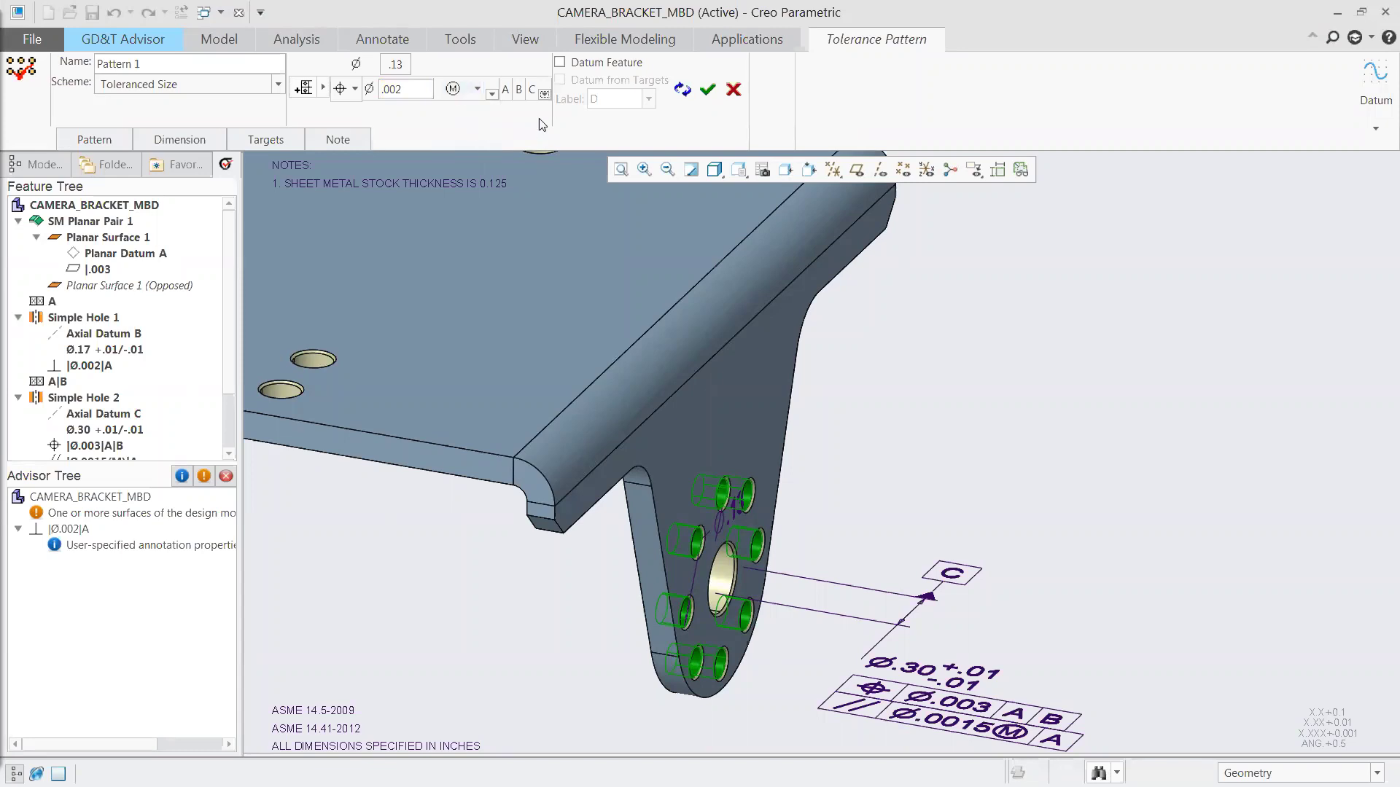
left_click(711, 90)
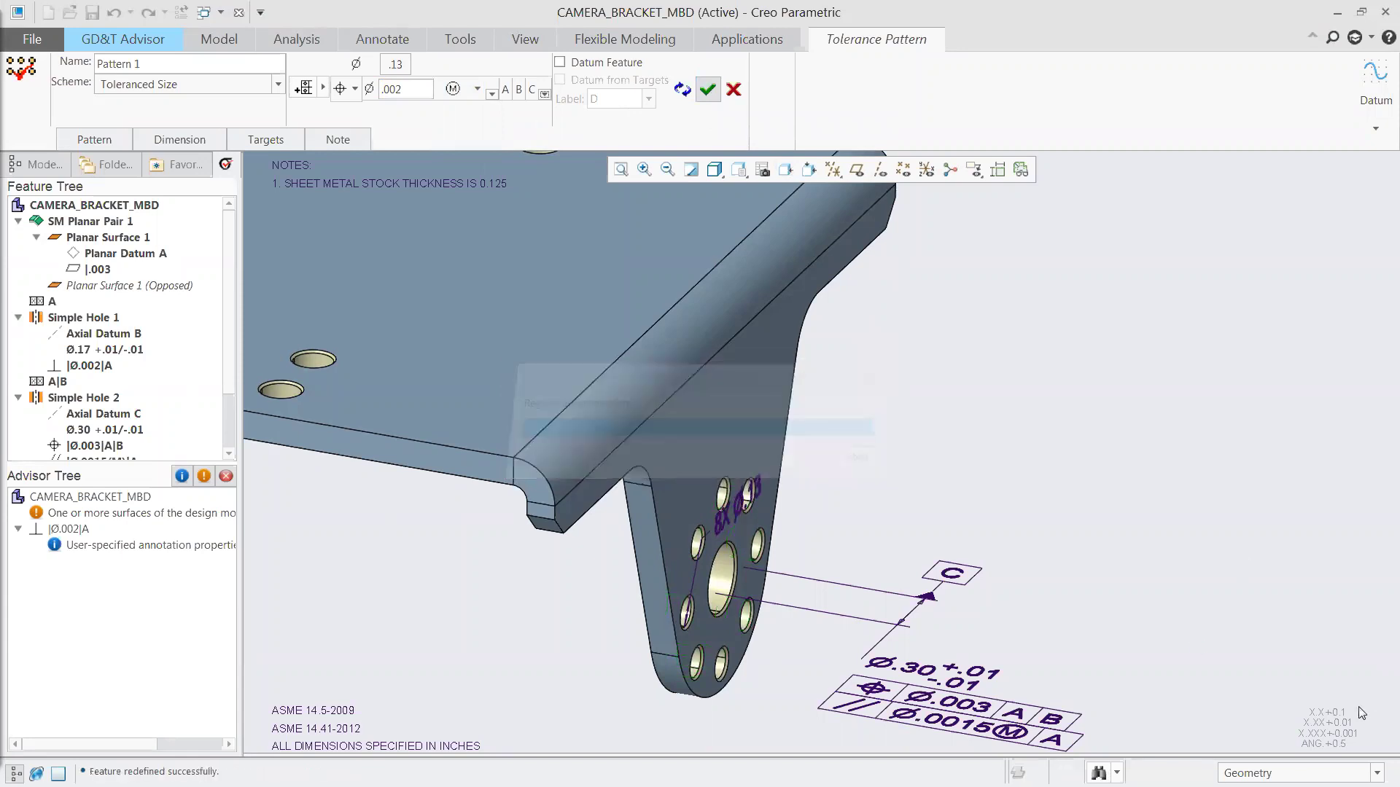
left_click(1263, 775)
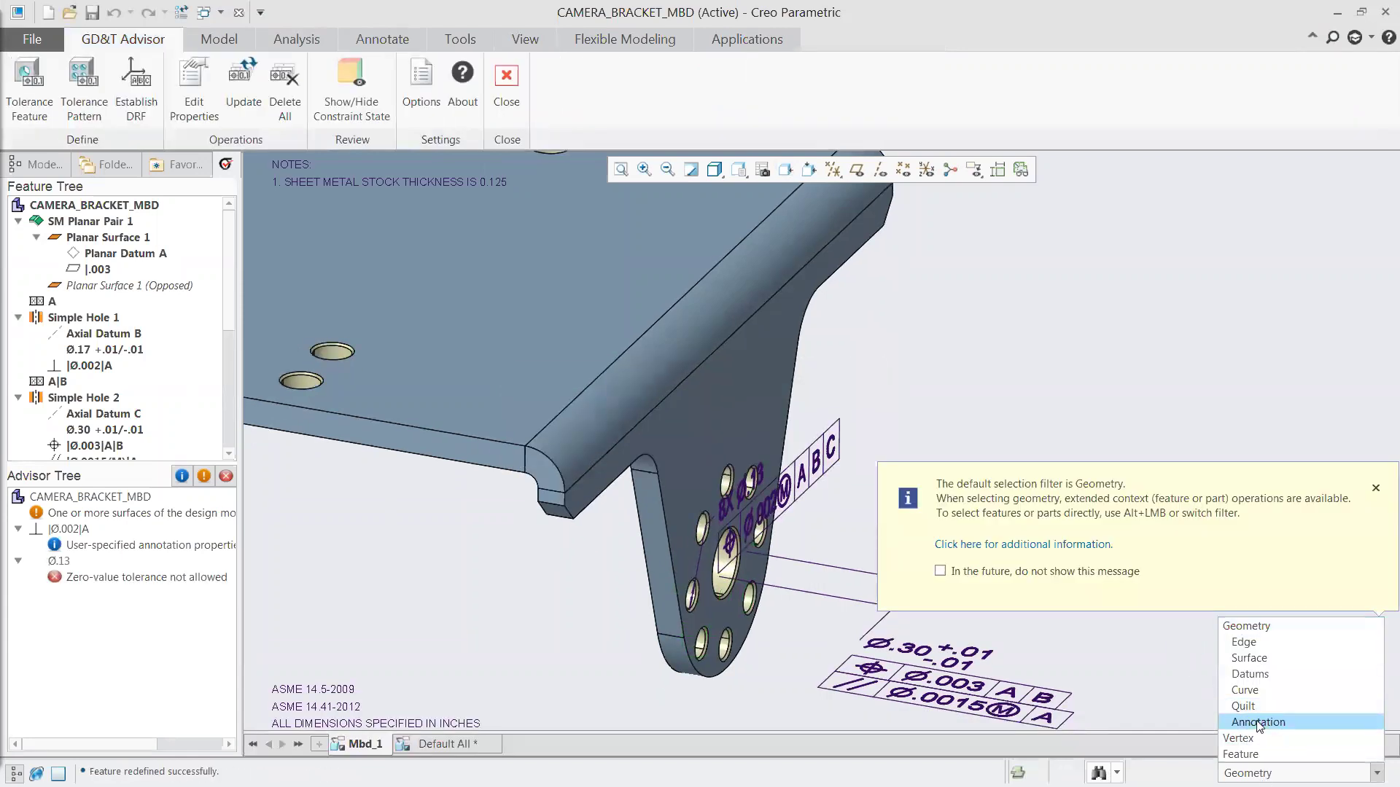
Step: Filter selection to annotations and move the 8X Ø.13 callout down-left off the leg
left_click(1247, 722)
left_click(736, 501)
left_click_drag(736, 501, 609, 607)
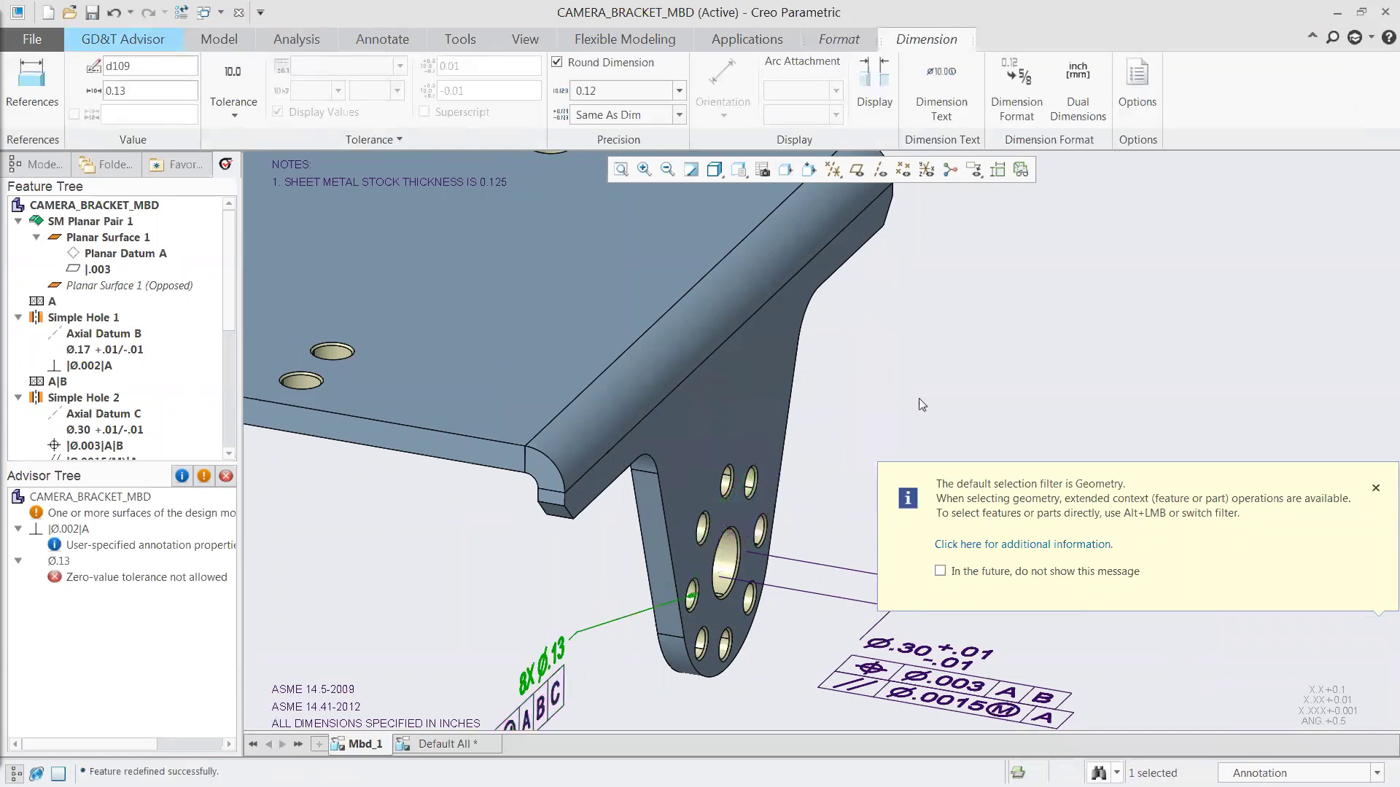
scroll(923, 396, "down", 3)
left_click(1375, 488)
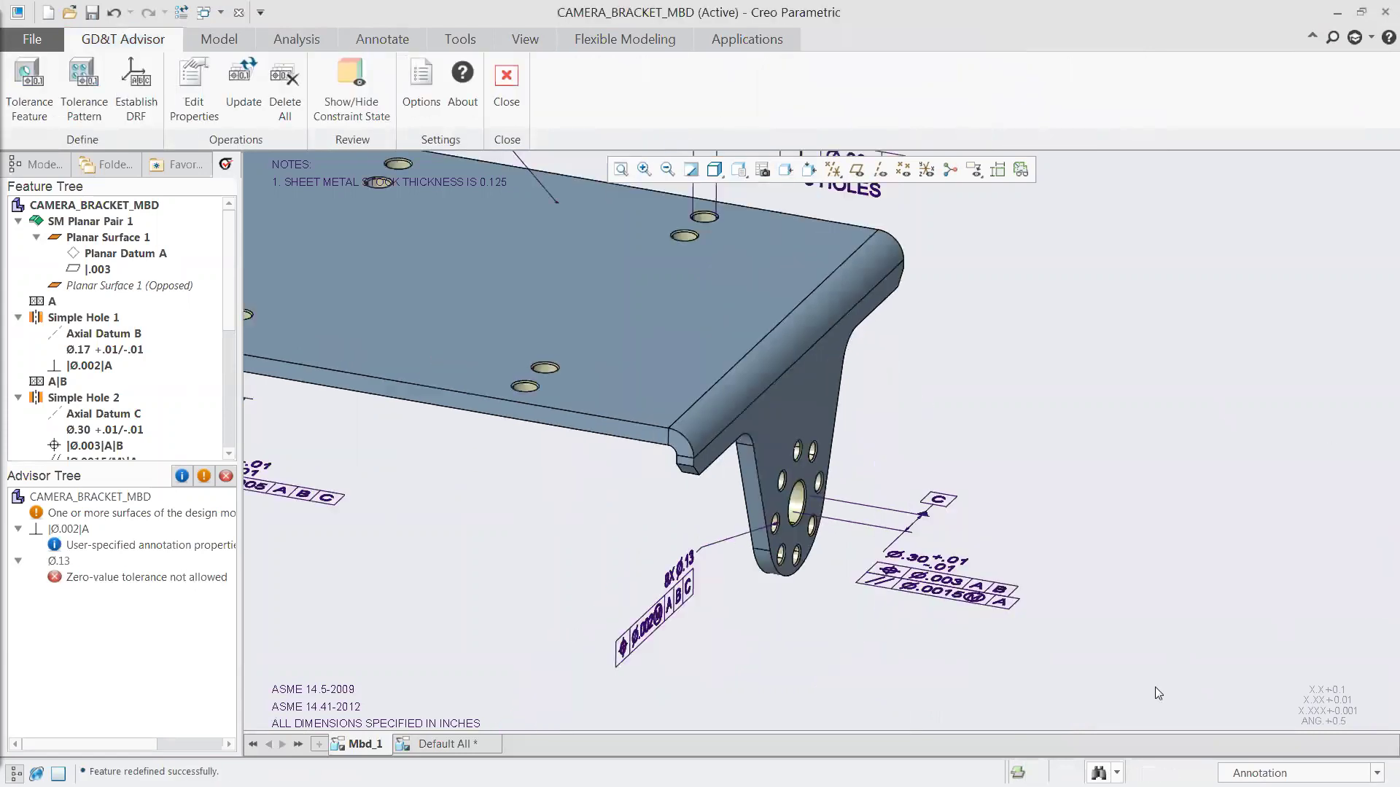
Step: Add the additional text '2 PLACES' beneath the leg-hole position tolerance frame
double_click(676, 607)
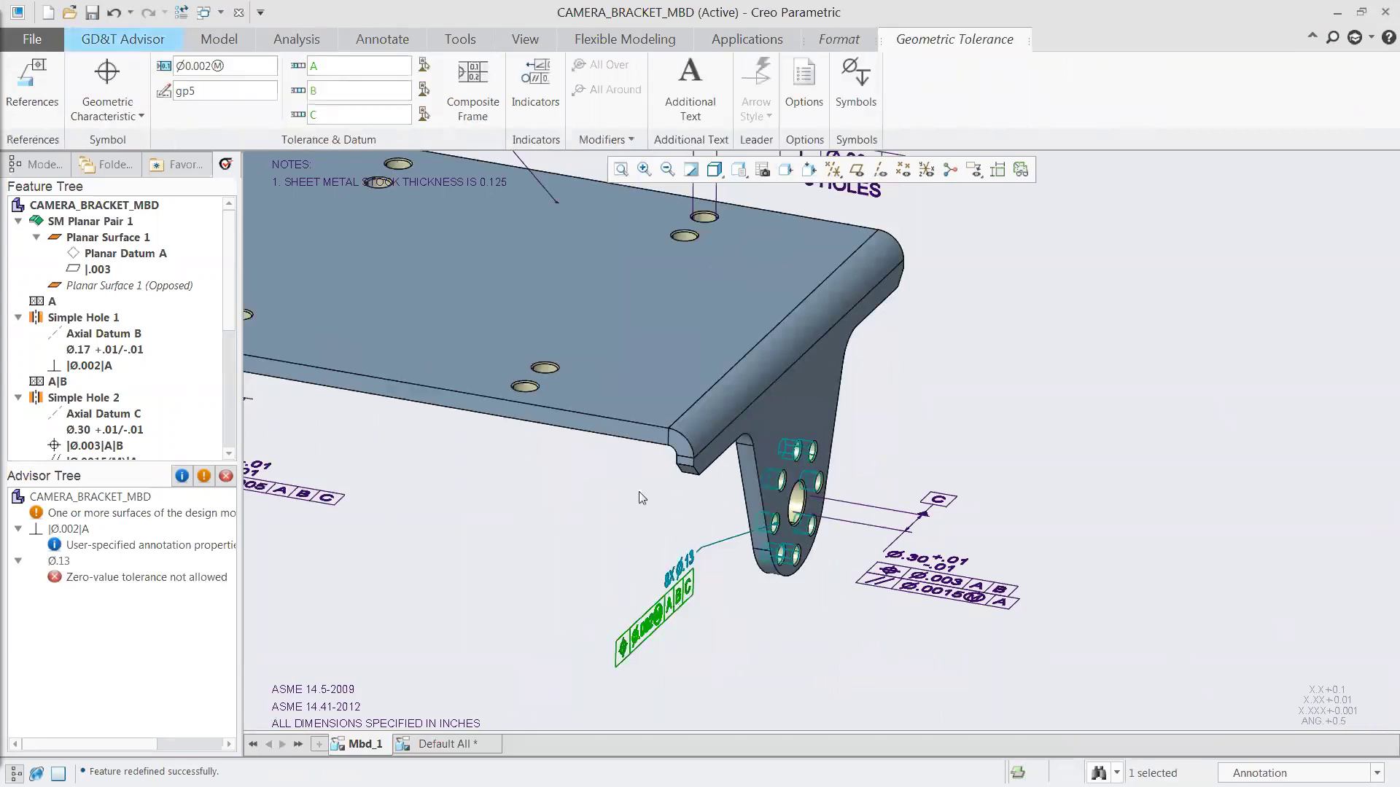
left_click(672, 96)
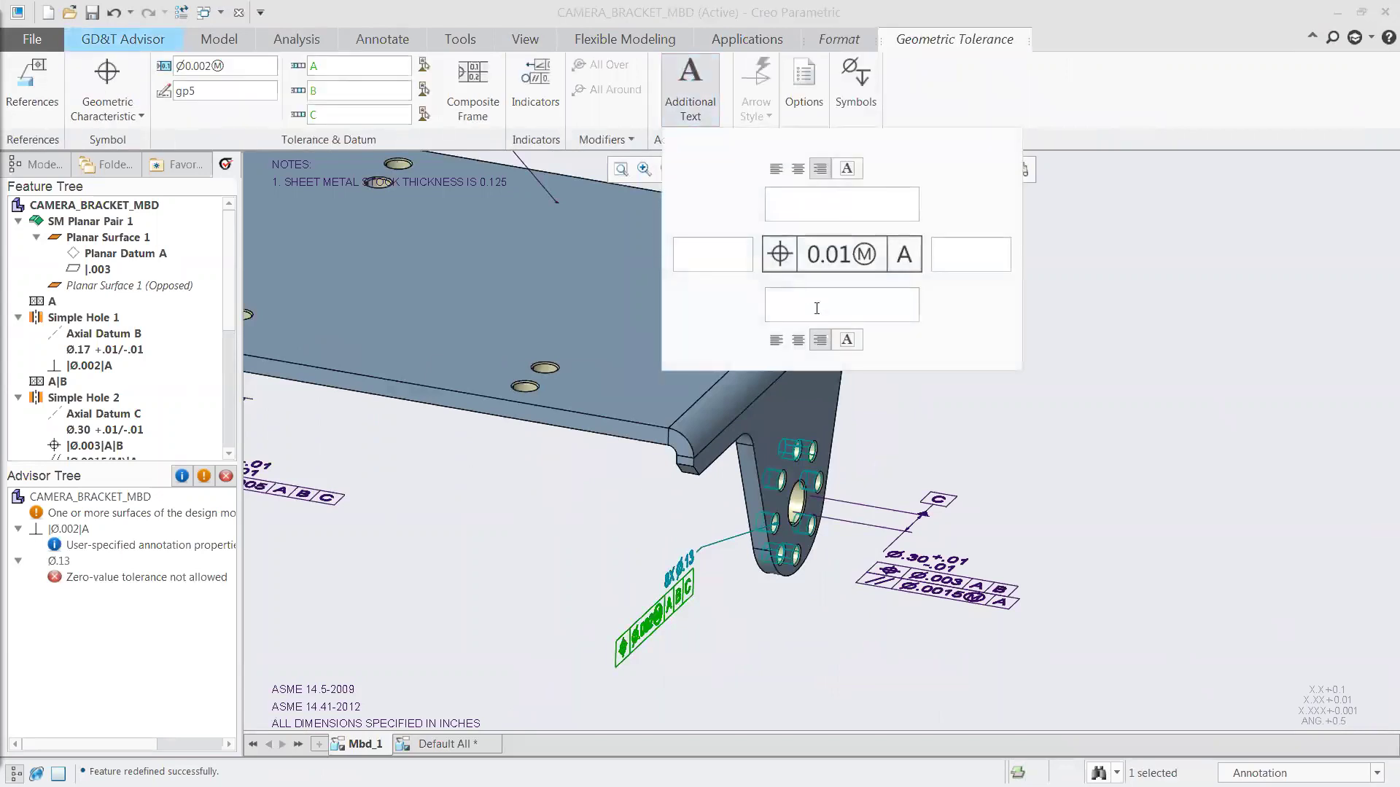
type("2 PLACES")
left_click(693, 99)
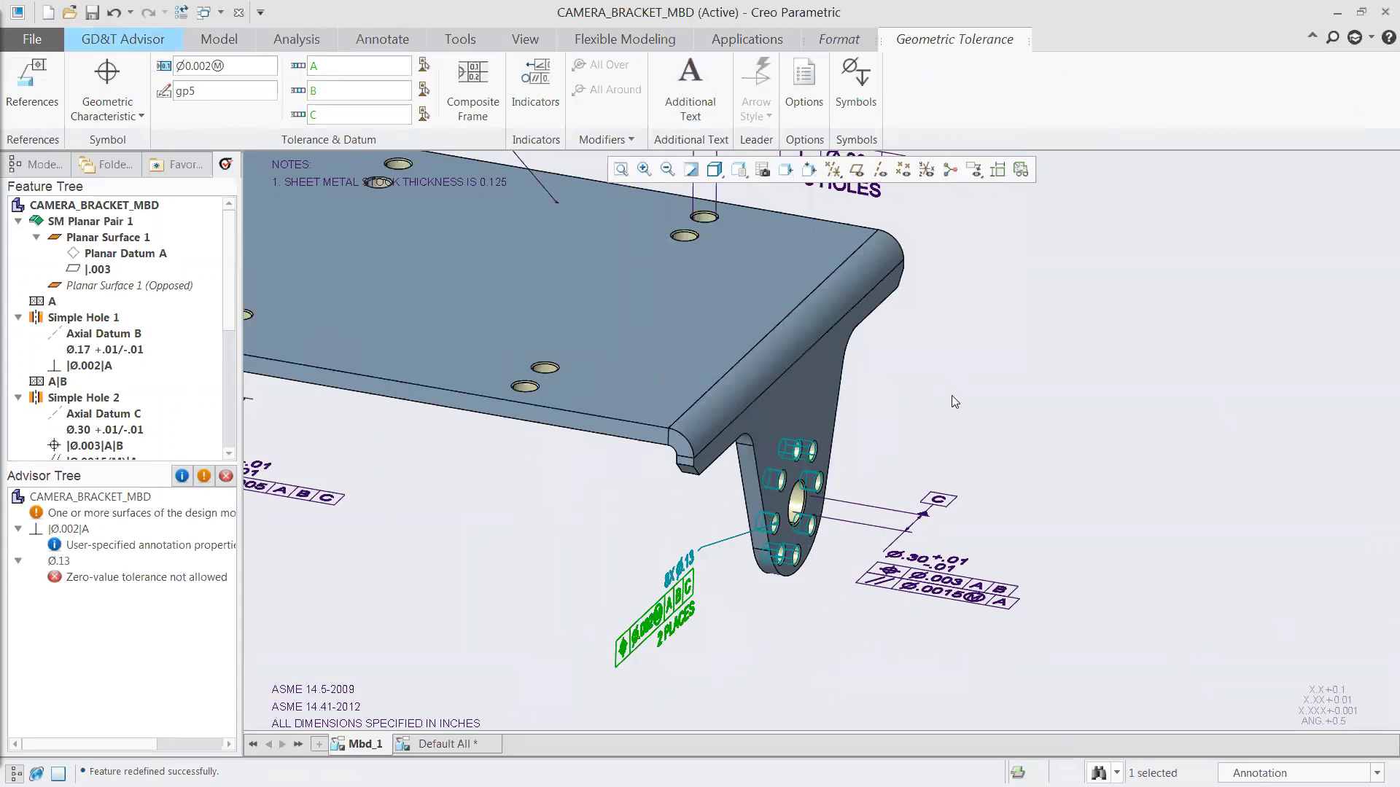
left_click(951, 397)
scroll(973, 430, "down", 3)
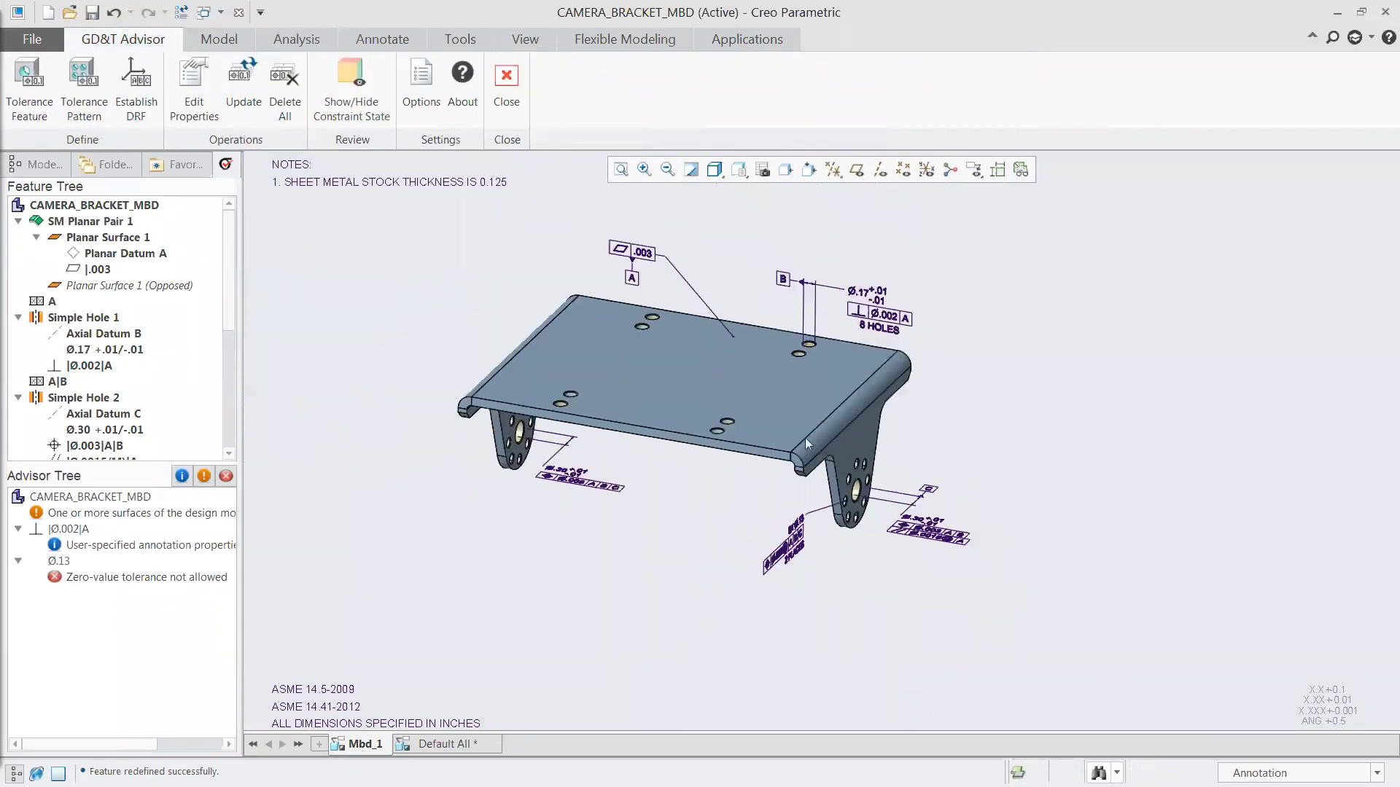
Step: Locate the annotation with the zero-value error and inspect the pattern holes
scroll(777, 396, "up", 2)
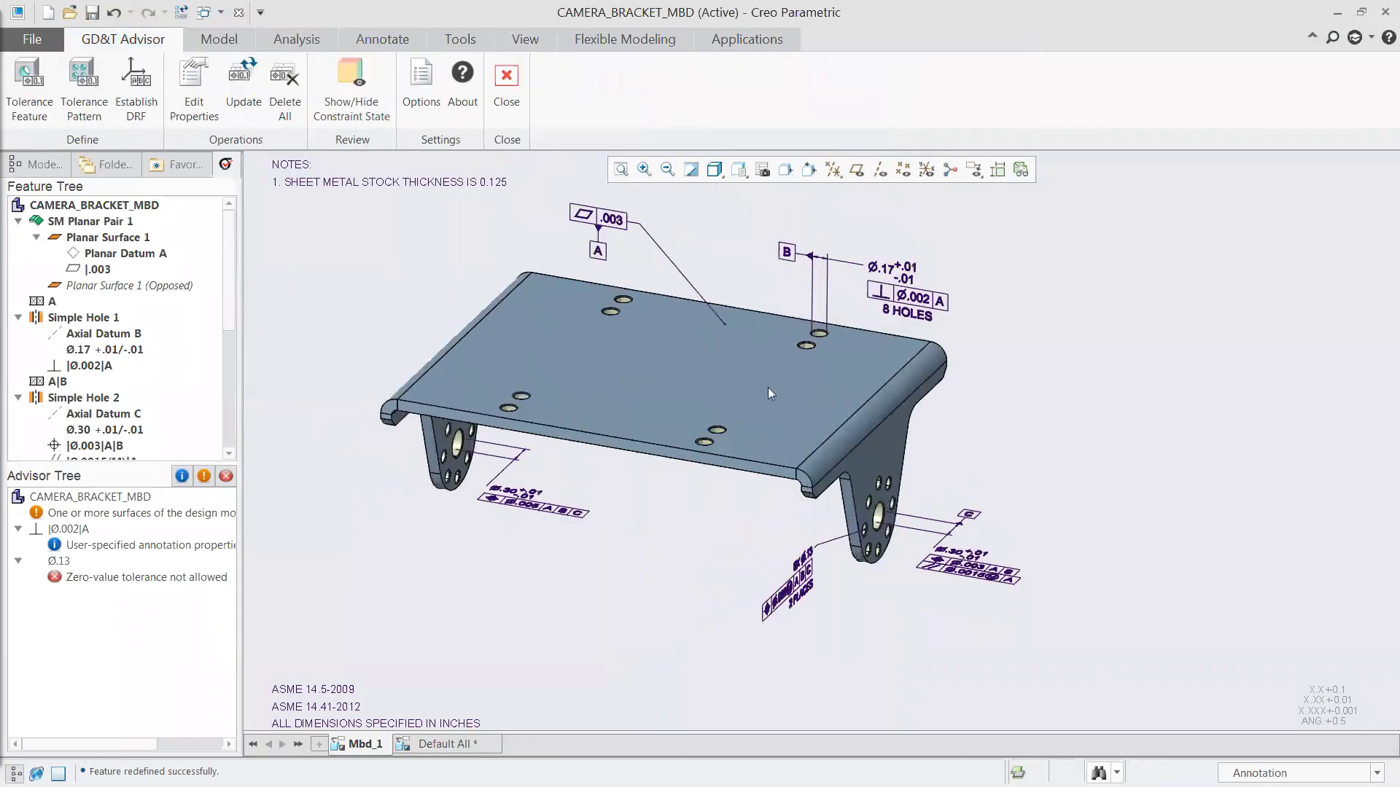
left_click(80, 579)
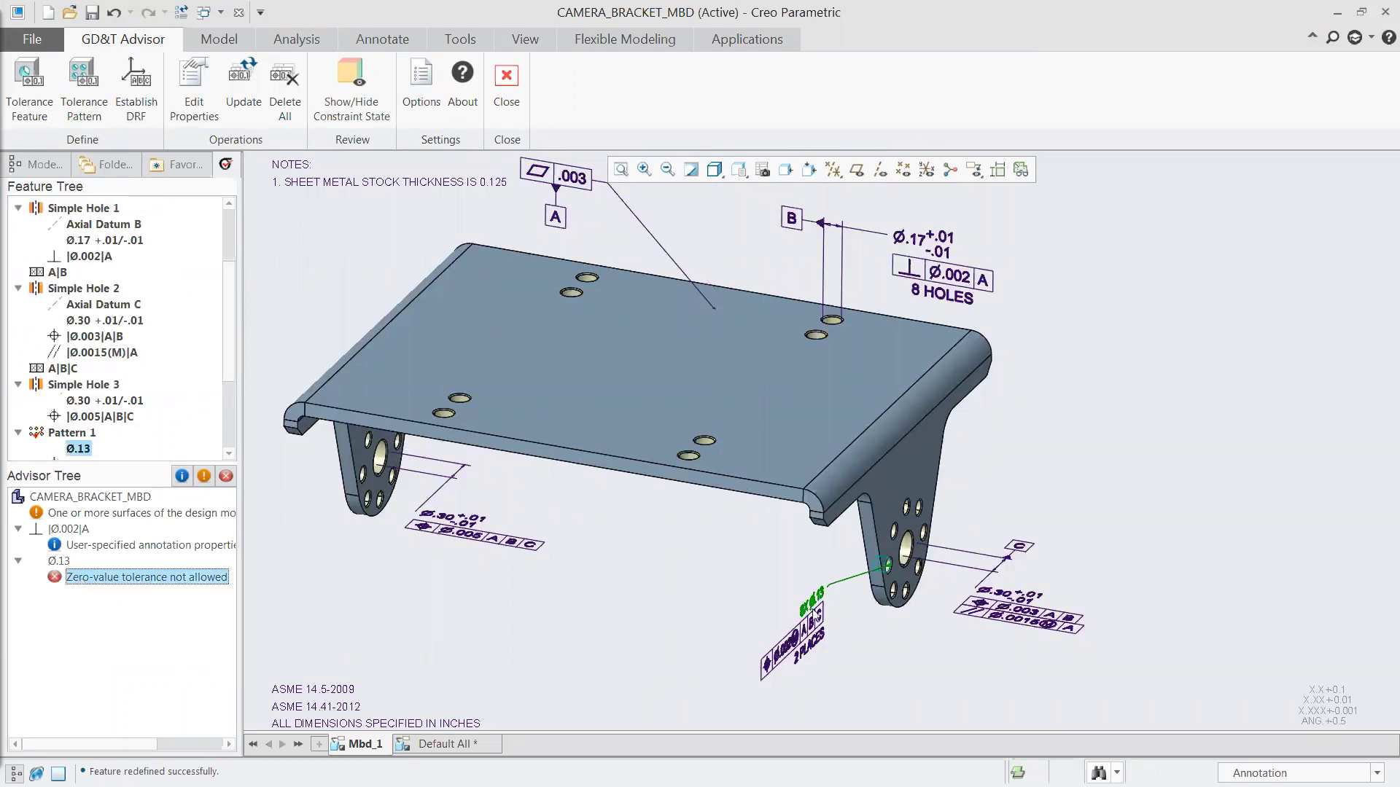
scroll(818, 616, "up", 6)
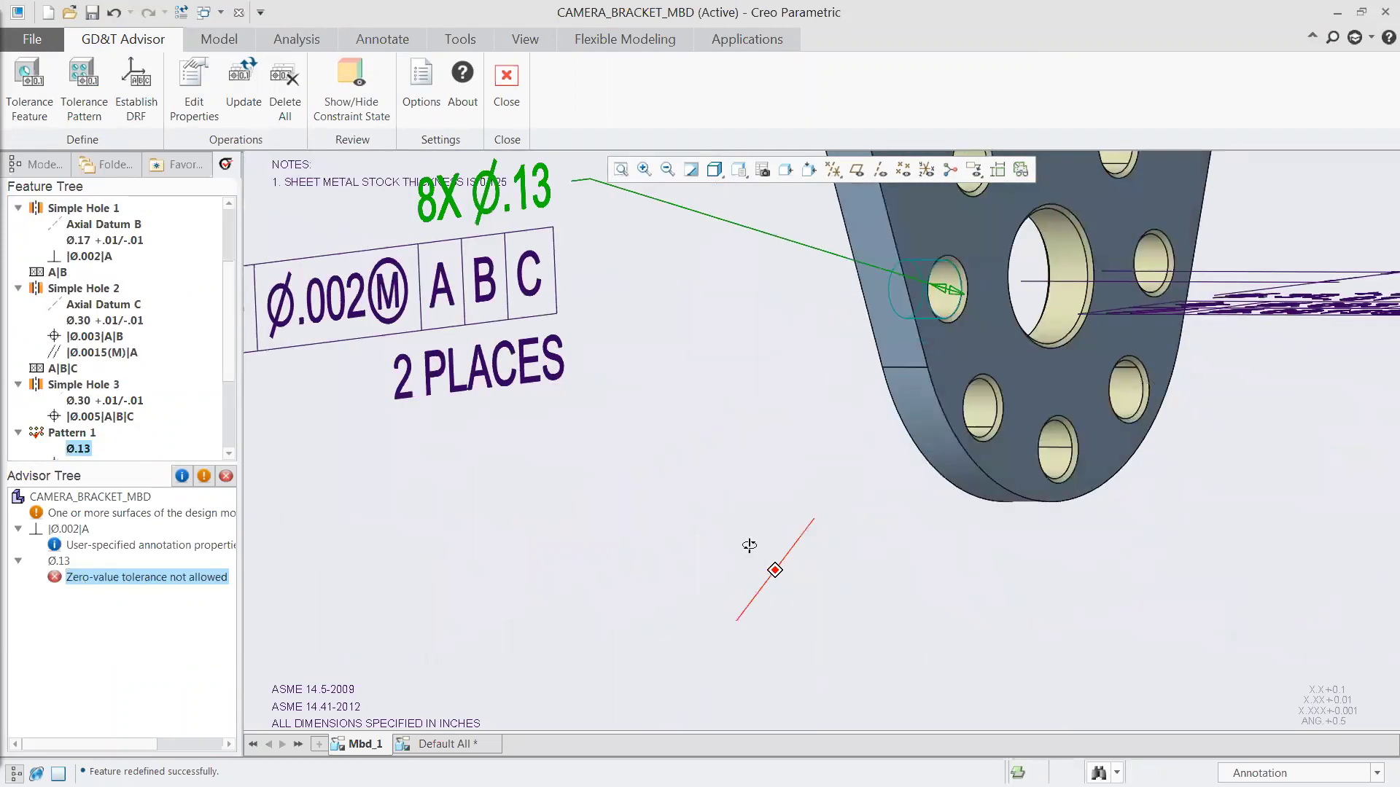
middle_click_drag(749, 545, 780, 561)
scroll(802, 532, "down", 5)
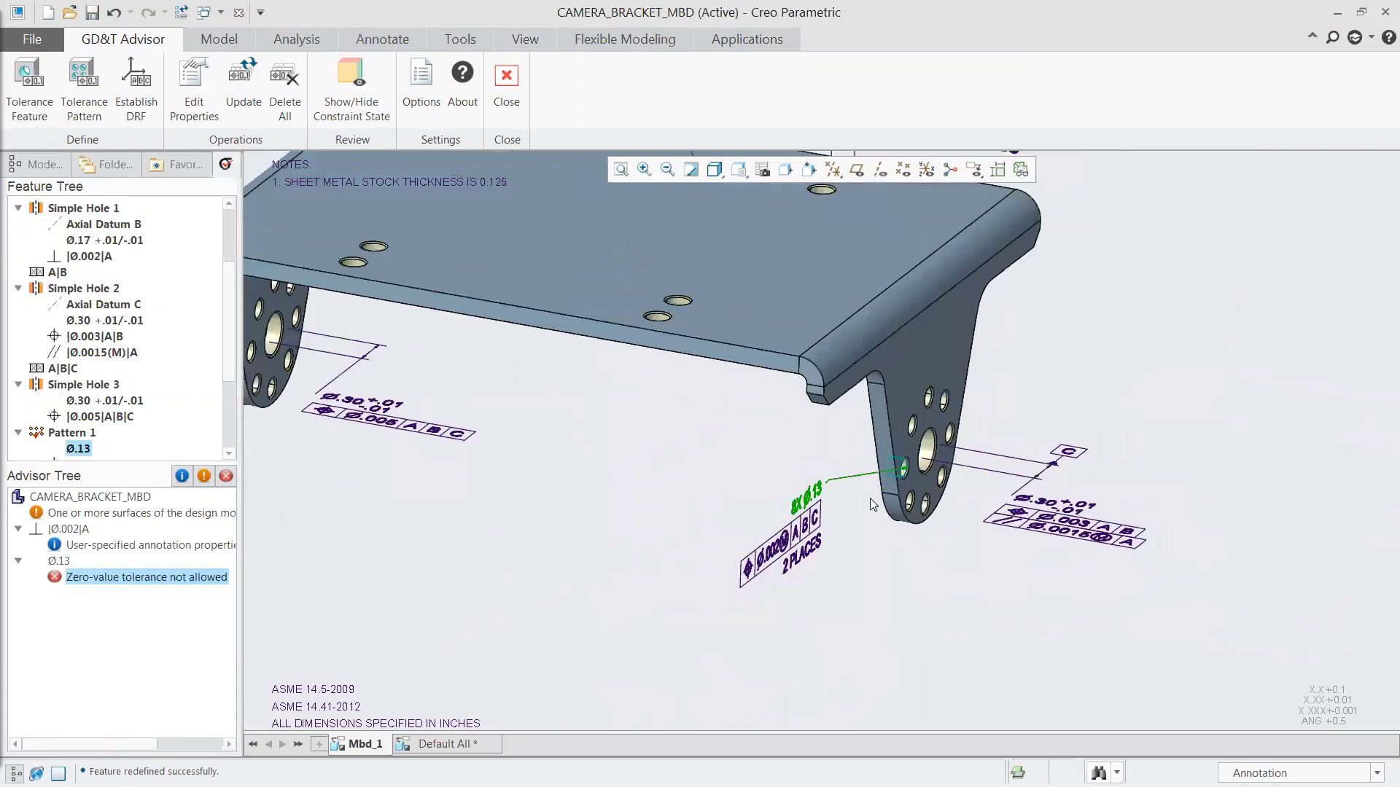
Step: Give the Ø.13 pattern diameter a plus/minus tolerance at three decimals, reading Ø.130 +.010/-.010
left_click(61, 561)
right_click(62, 565)
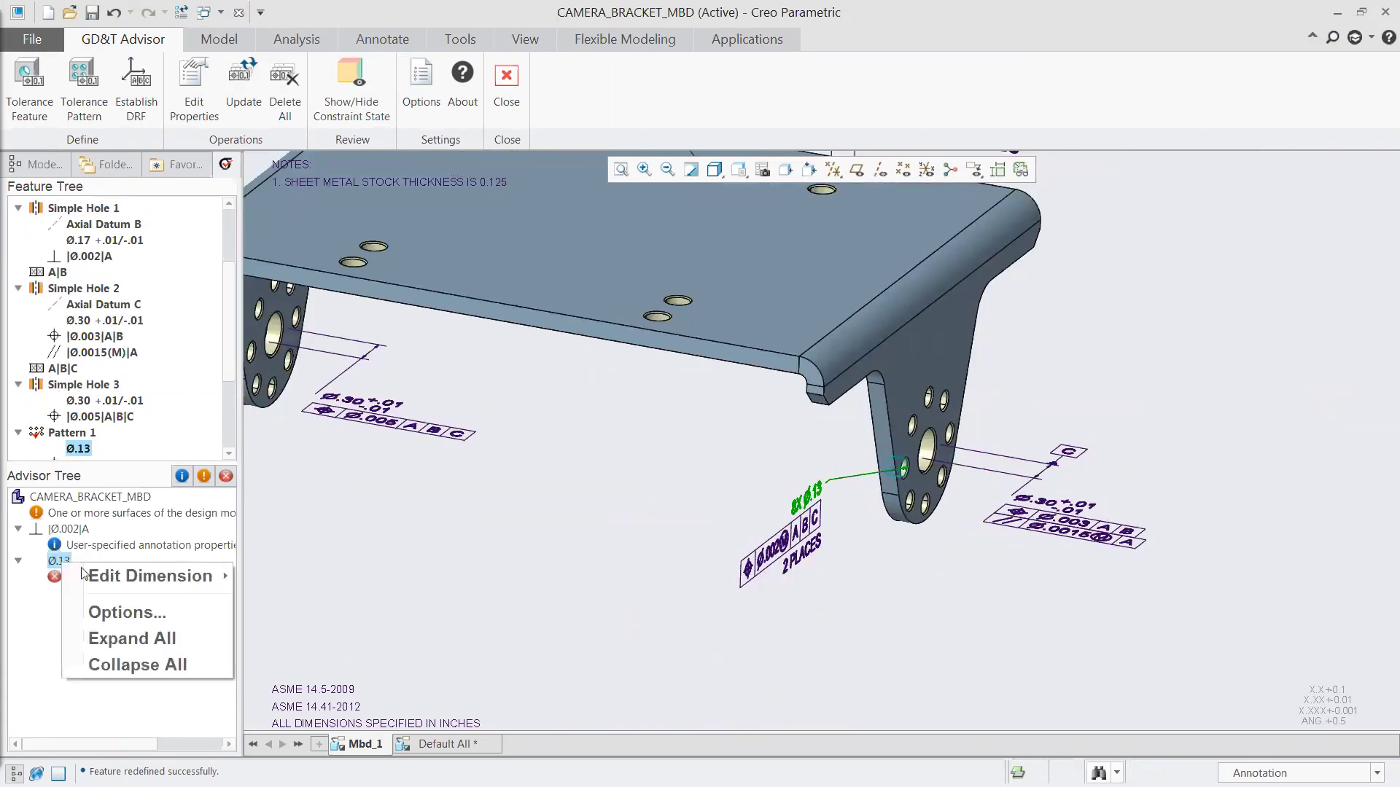
mouse_move(150, 571)
left_click(296, 573)
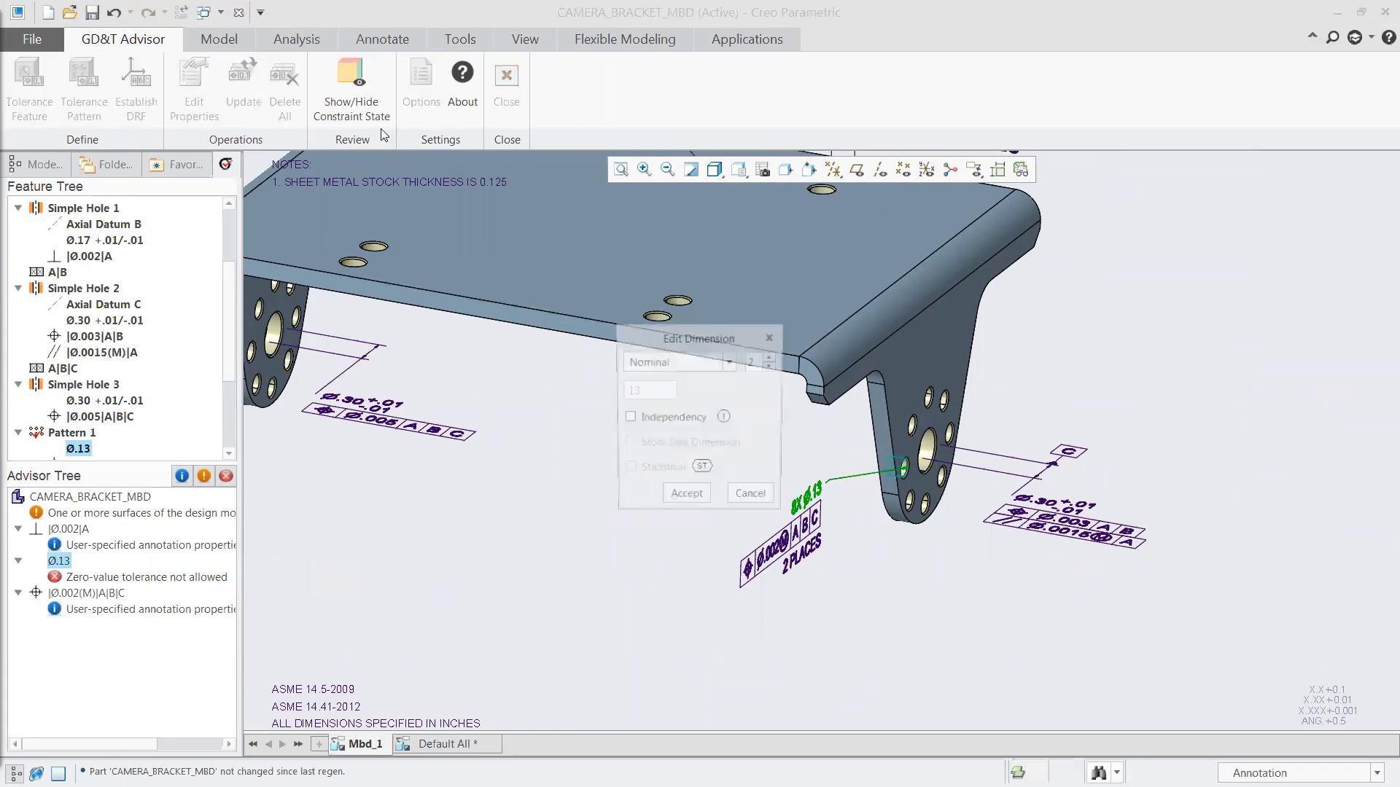
left_click(689, 367)
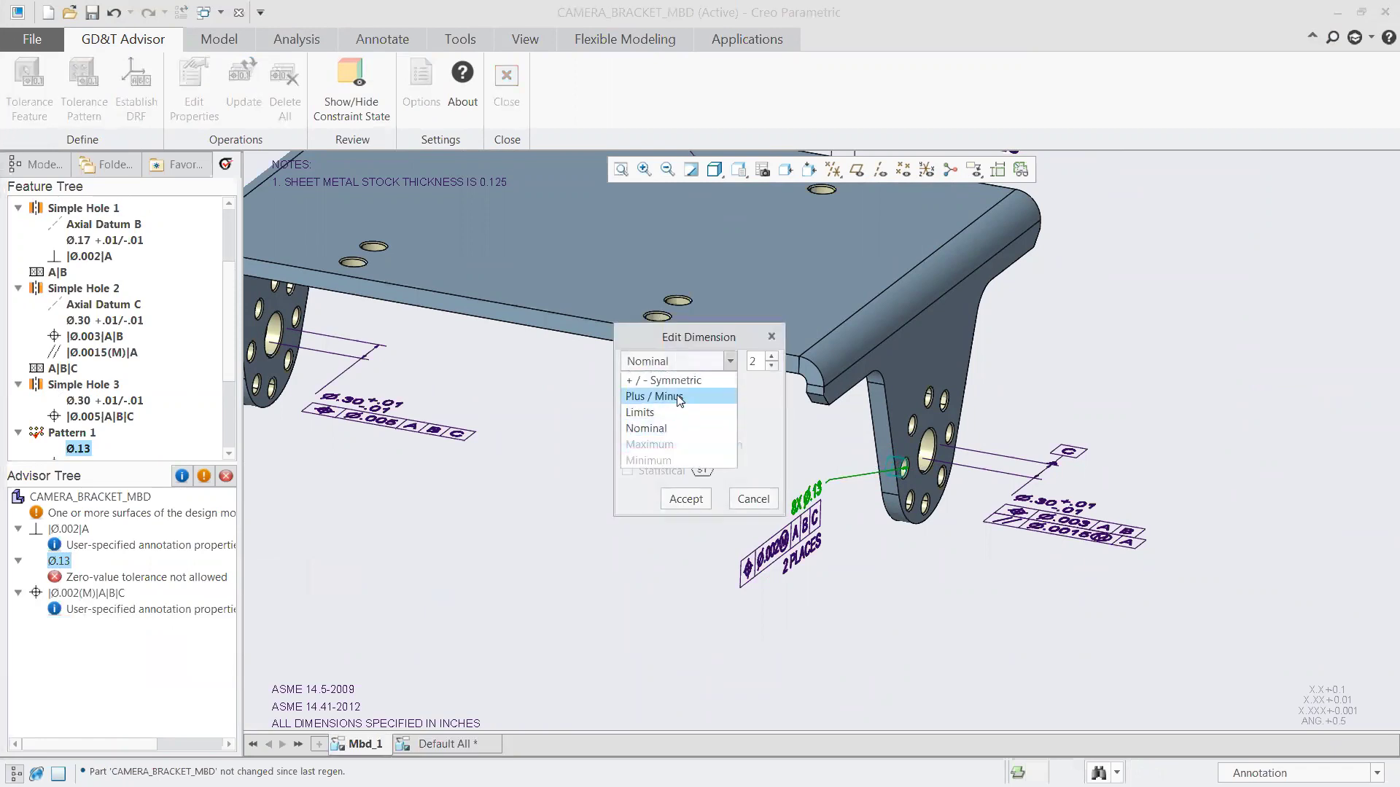
left_click(656, 397)
left_click(773, 357)
left_click(686, 524)
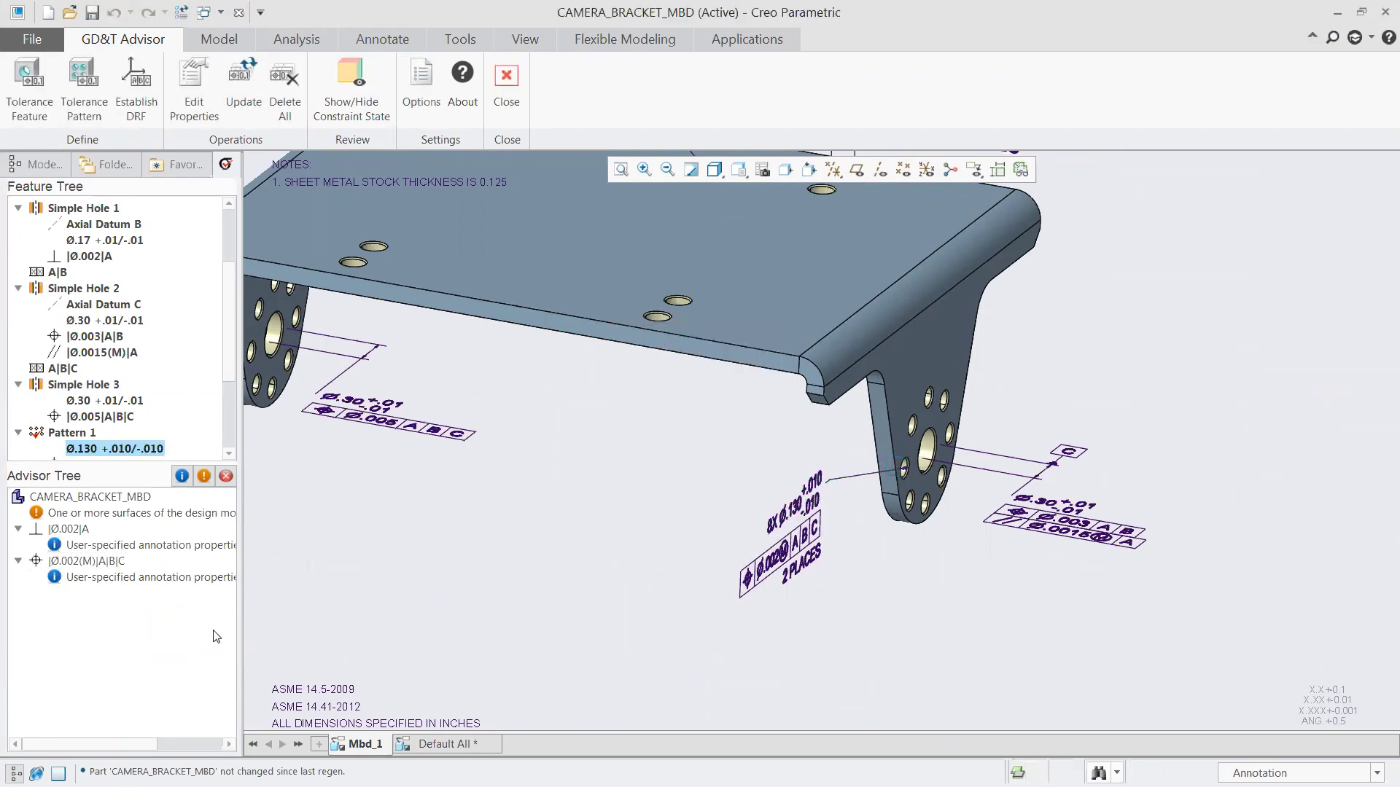
key("ctrl+d")
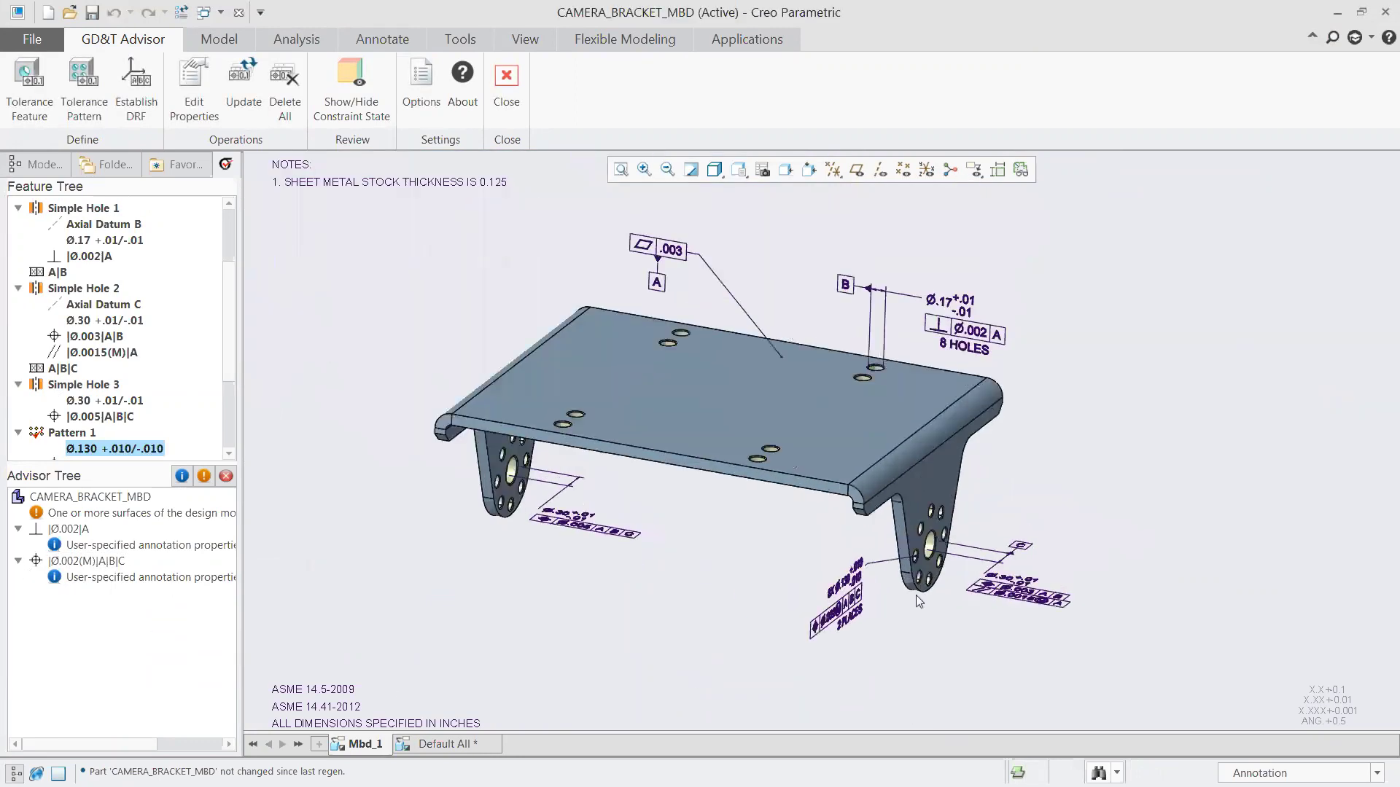
Step: Colour the bracket by constraint state and orbit it to inspect constrained and unconstrained surfaces
left_click(352, 72)
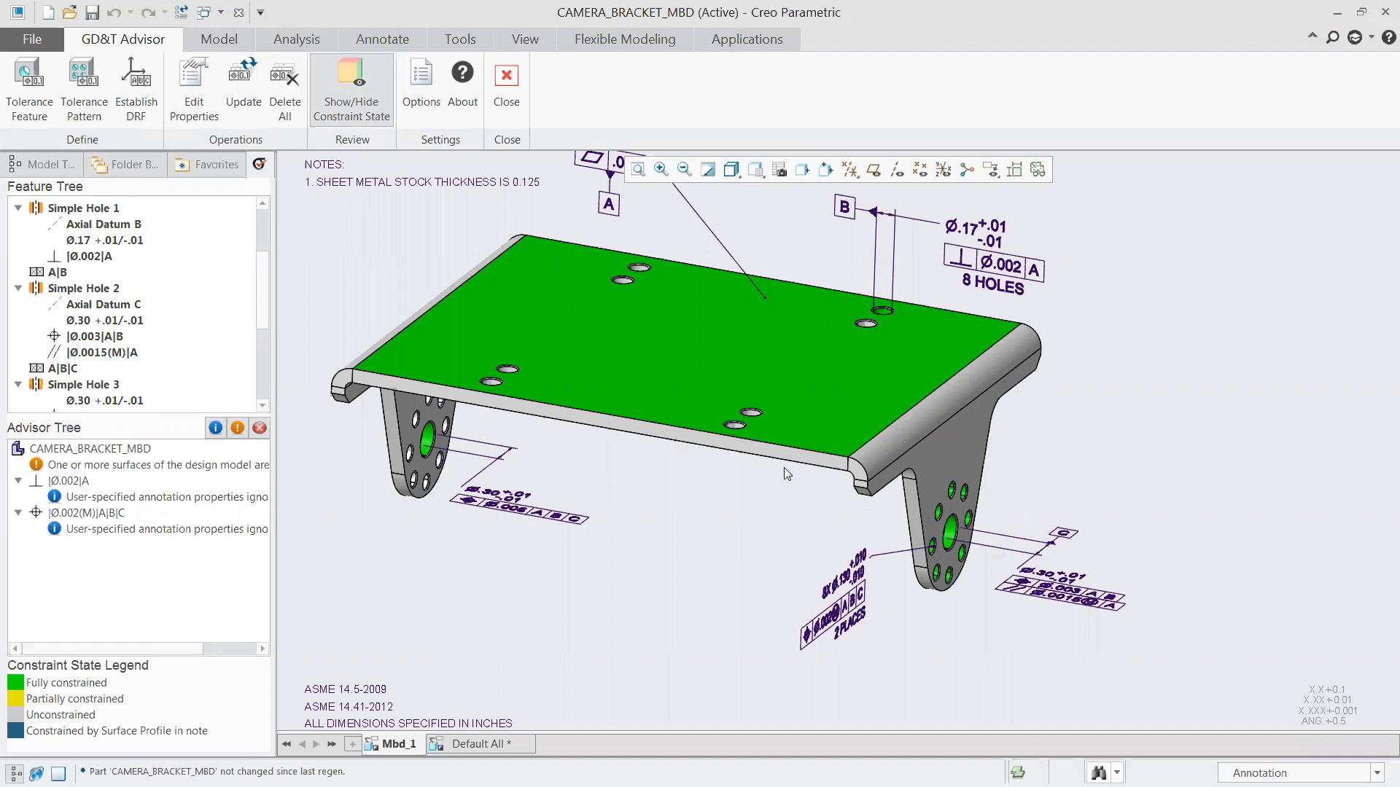
middle_click_drag(784, 469, 834, 539)
scroll(831, 532, "down", 3)
scroll(653, 373, "up", 2)
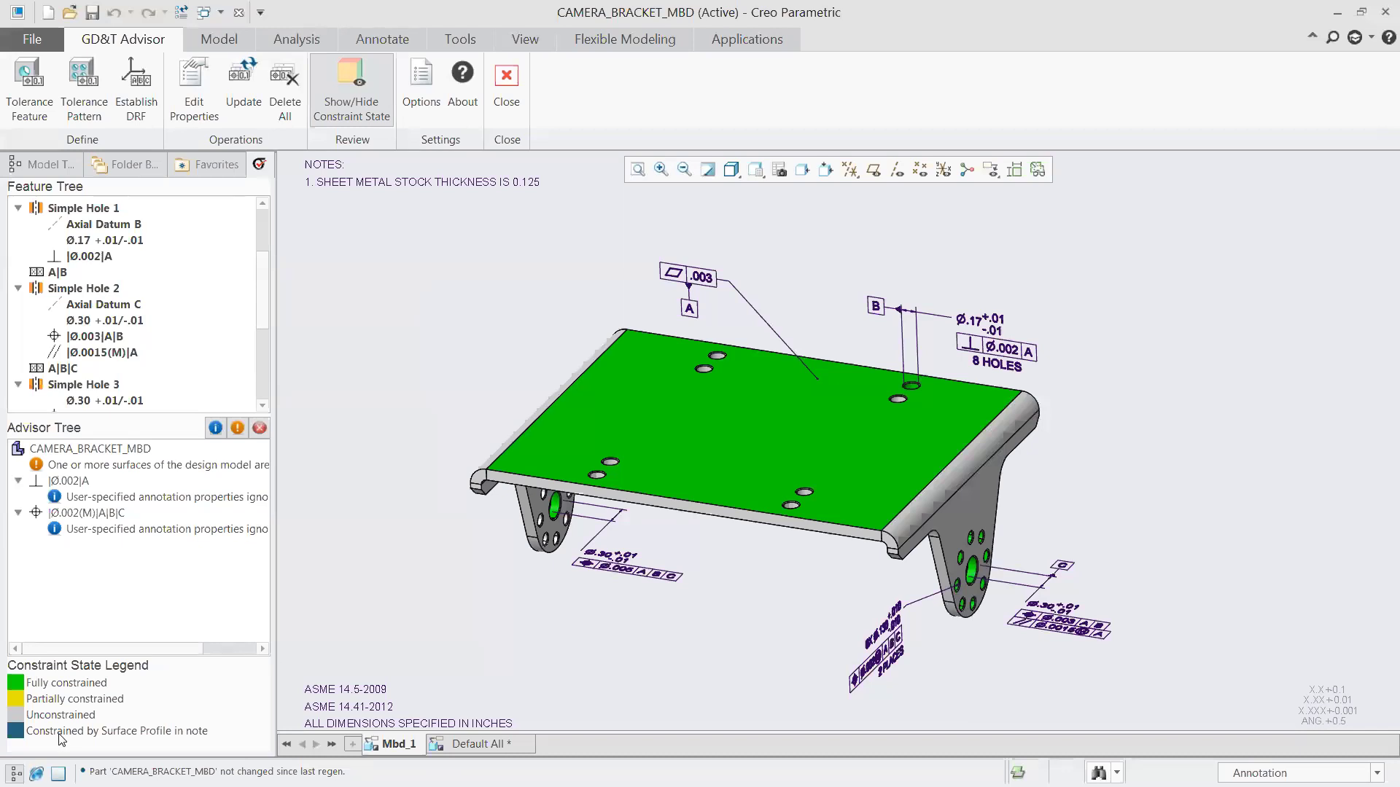
Step: Display the General Profile note in part properties with a .002 tolerance value
left_click(194, 86)
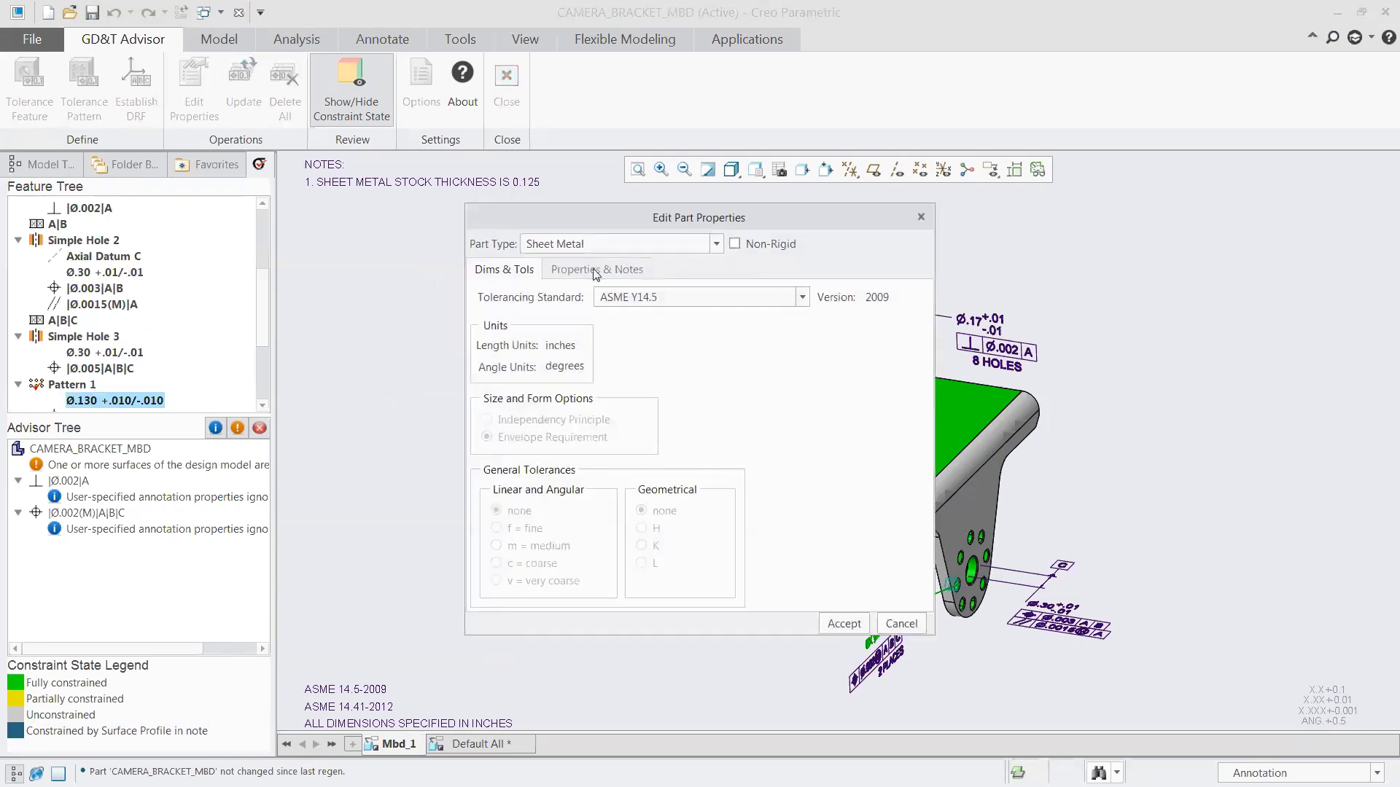
left_click(596, 272)
left_click(773, 352)
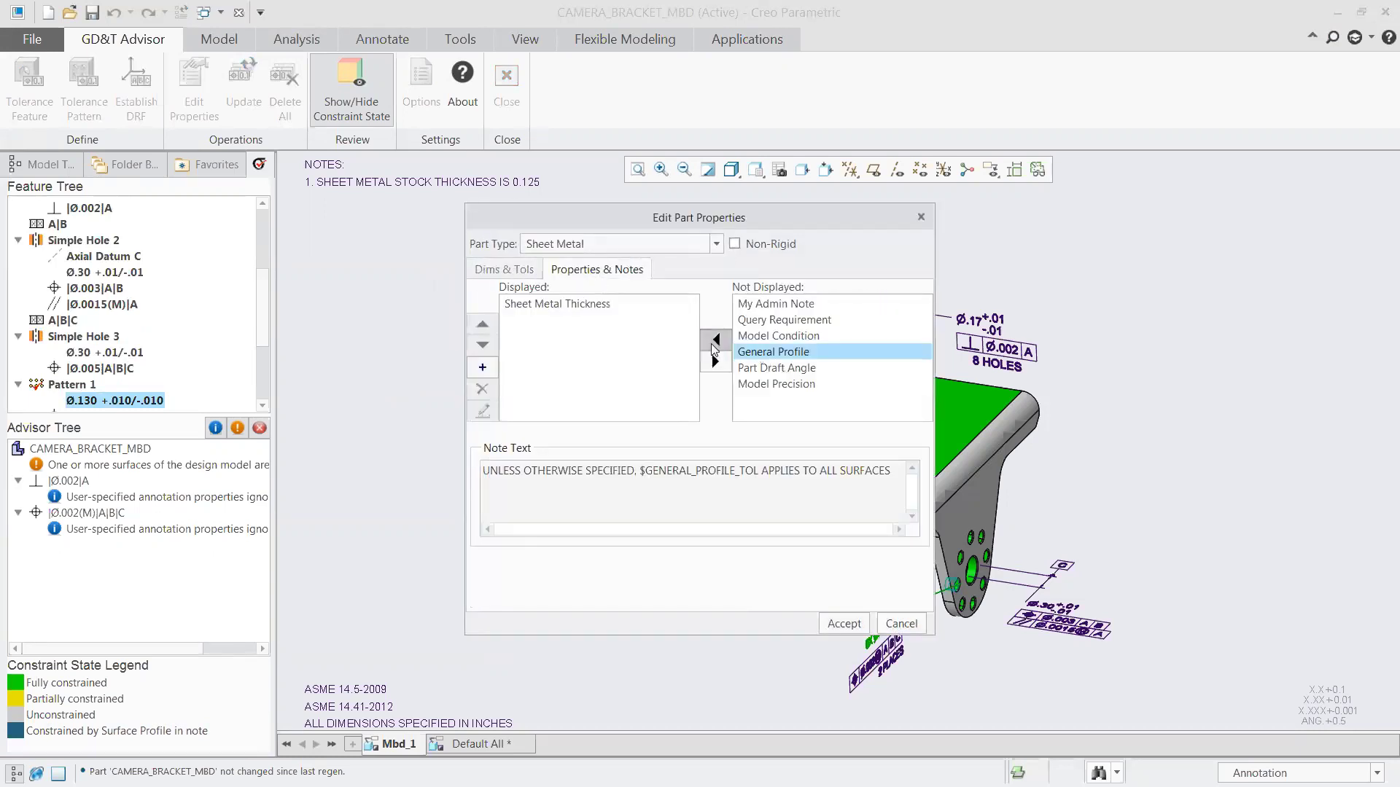
left_click(714, 340)
left_click(557, 326)
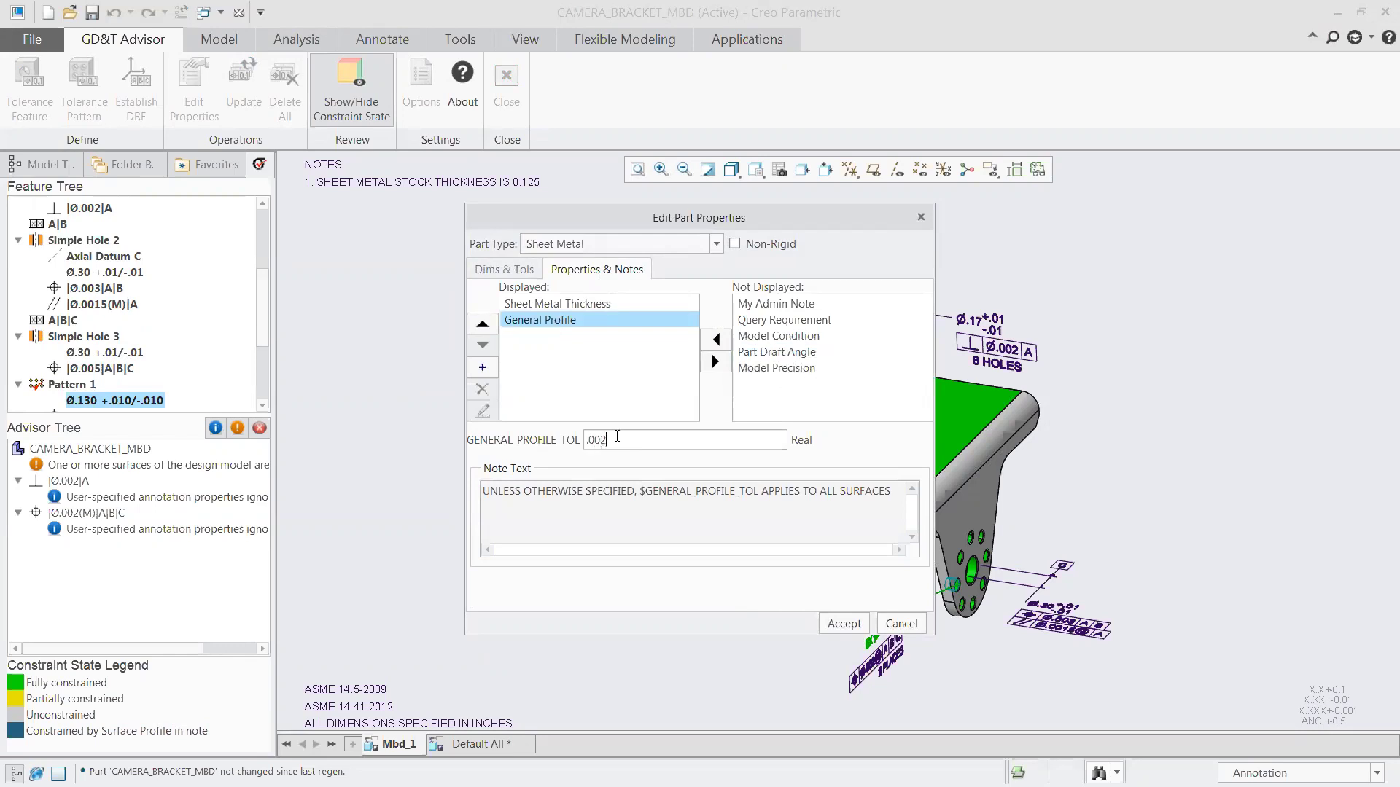
left_click(844, 624)
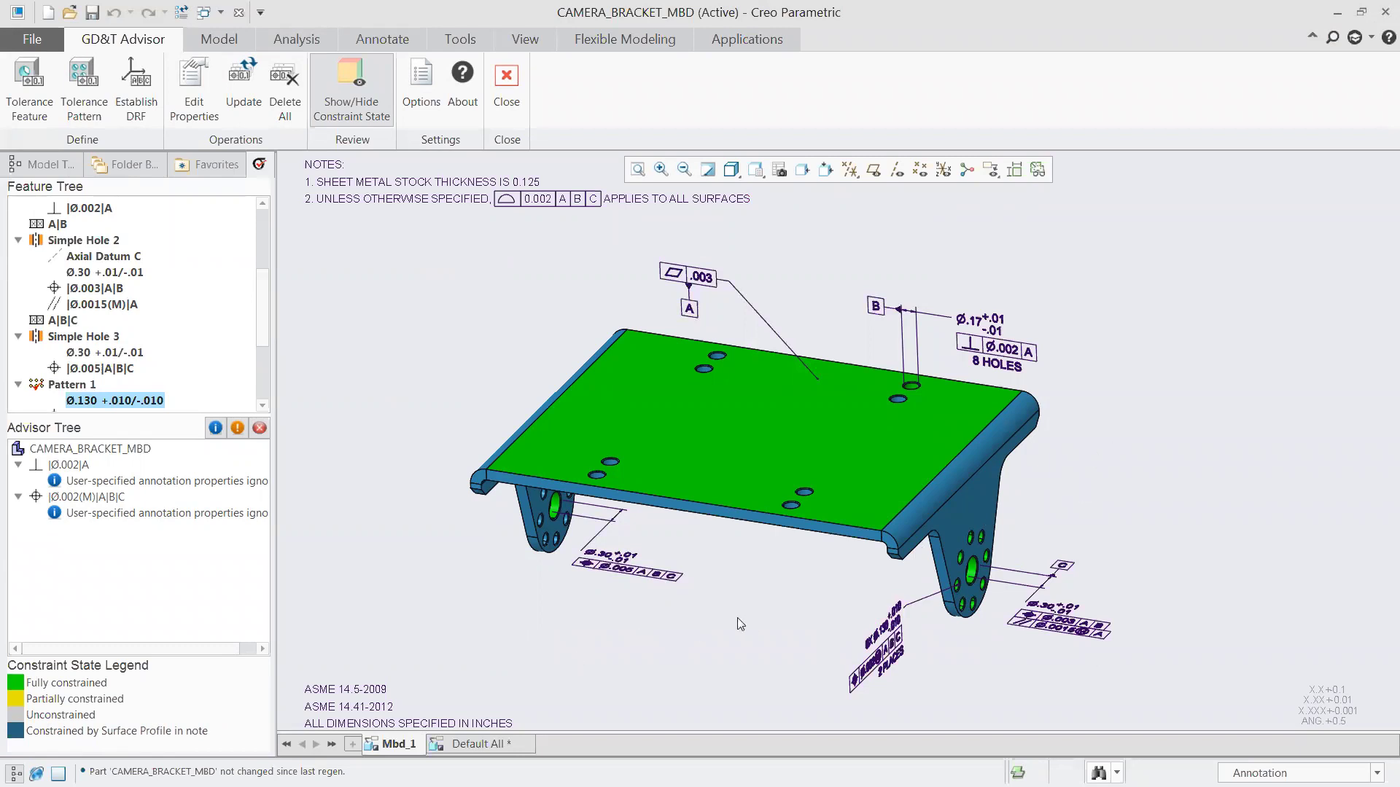
Step: Close GD&T Advisor and move the left leg's Ø.30 dimension to the FRONT plane
left_click(506, 82)
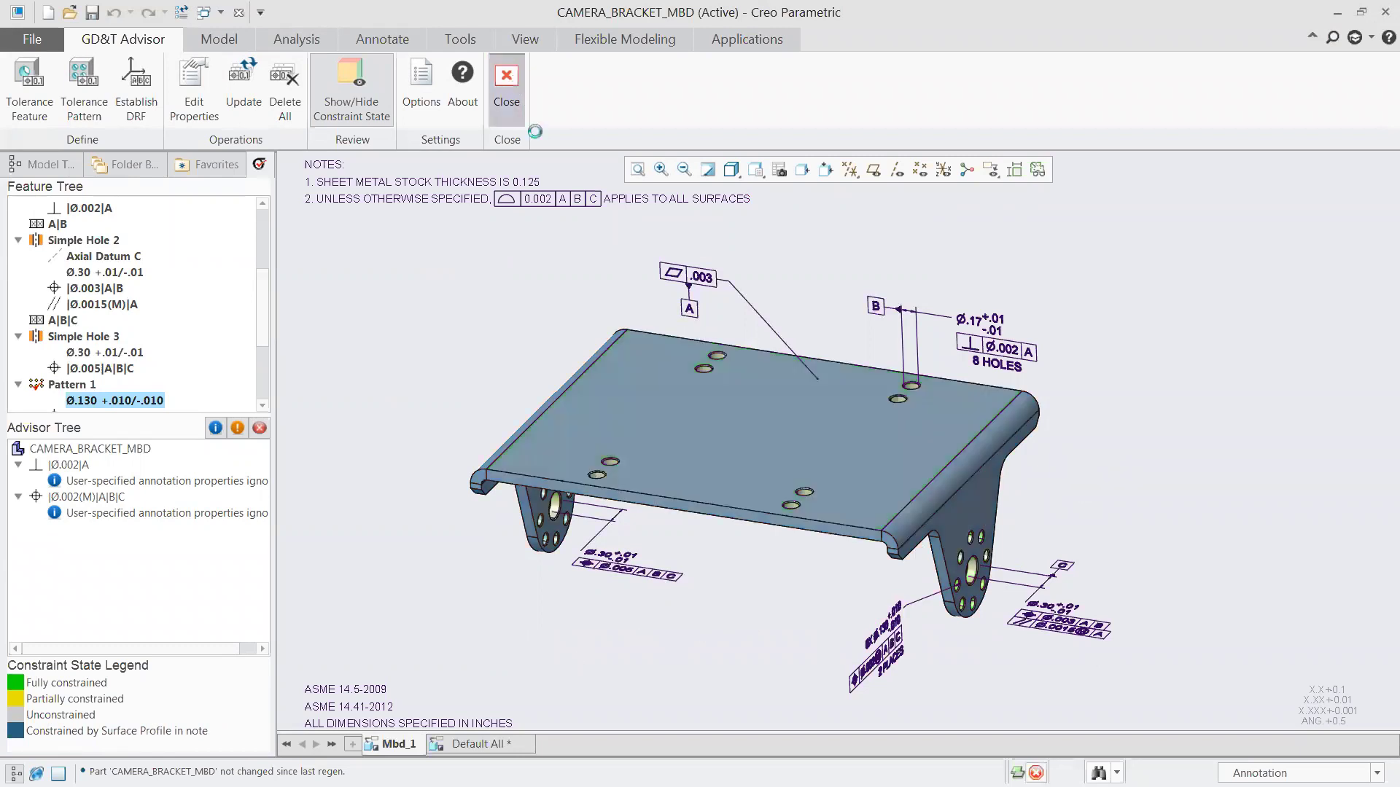
left_click(624, 566)
right_click(624, 566)
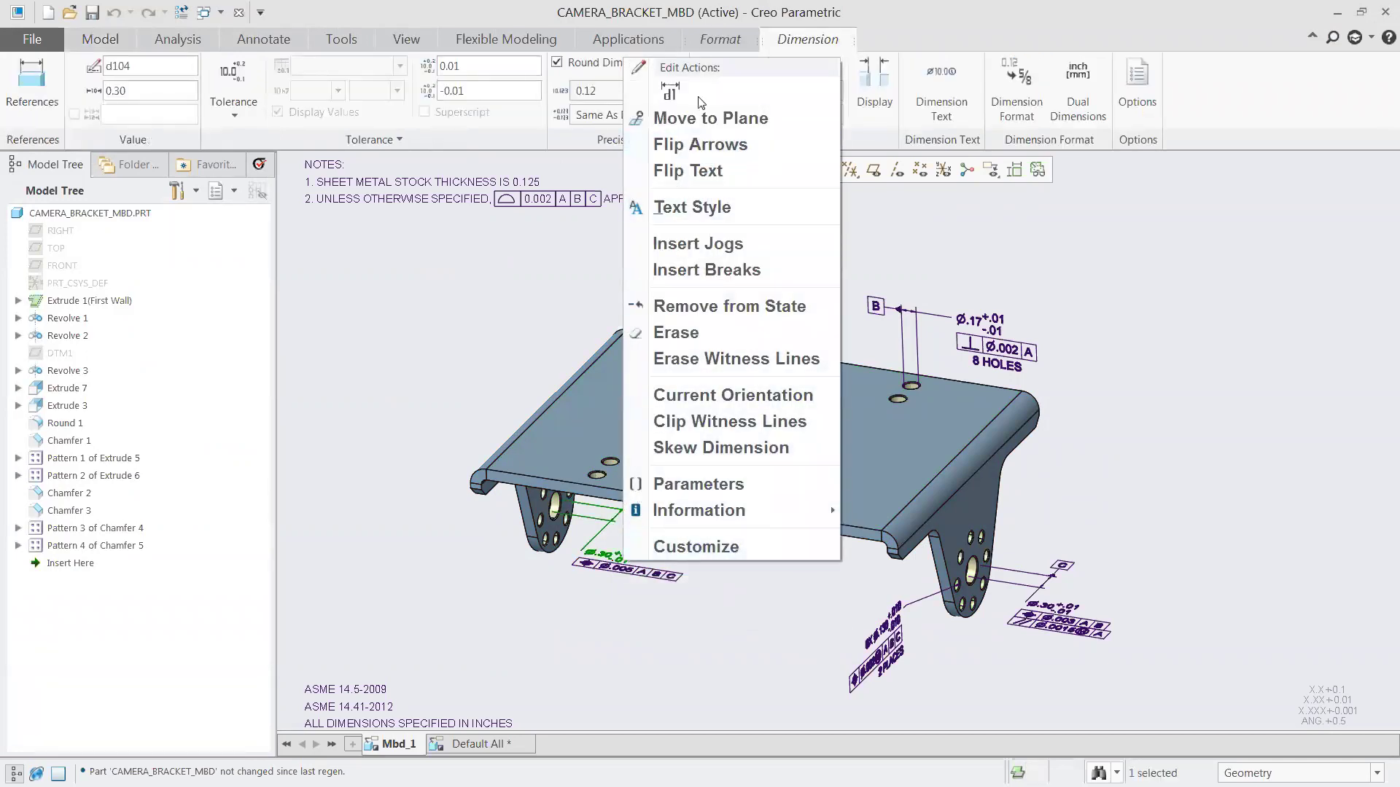
left_click(685, 116)
left_click(60, 267)
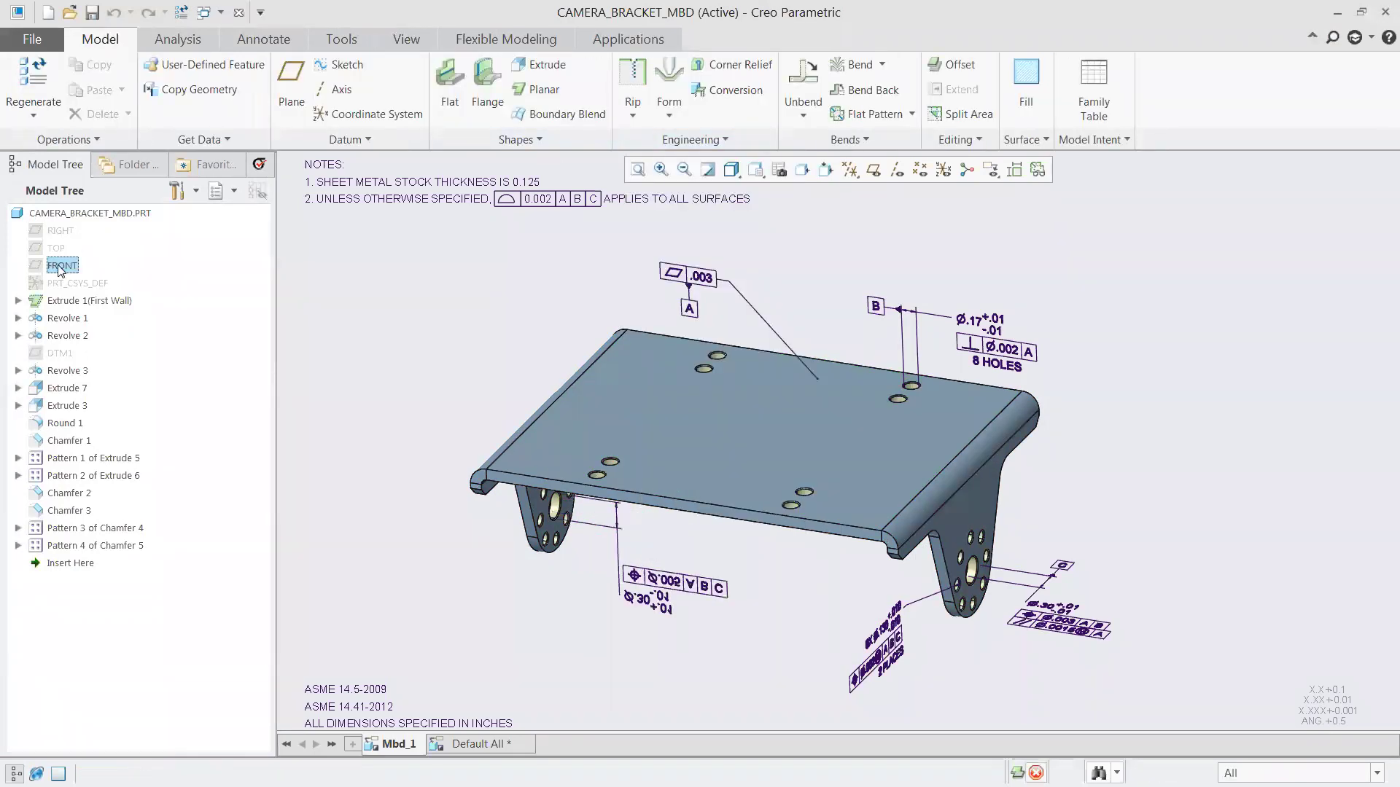
Step: Flip the Ø.30 callout's annotation orientation and rotate its text 180° so it reads upright
right_click(668, 587)
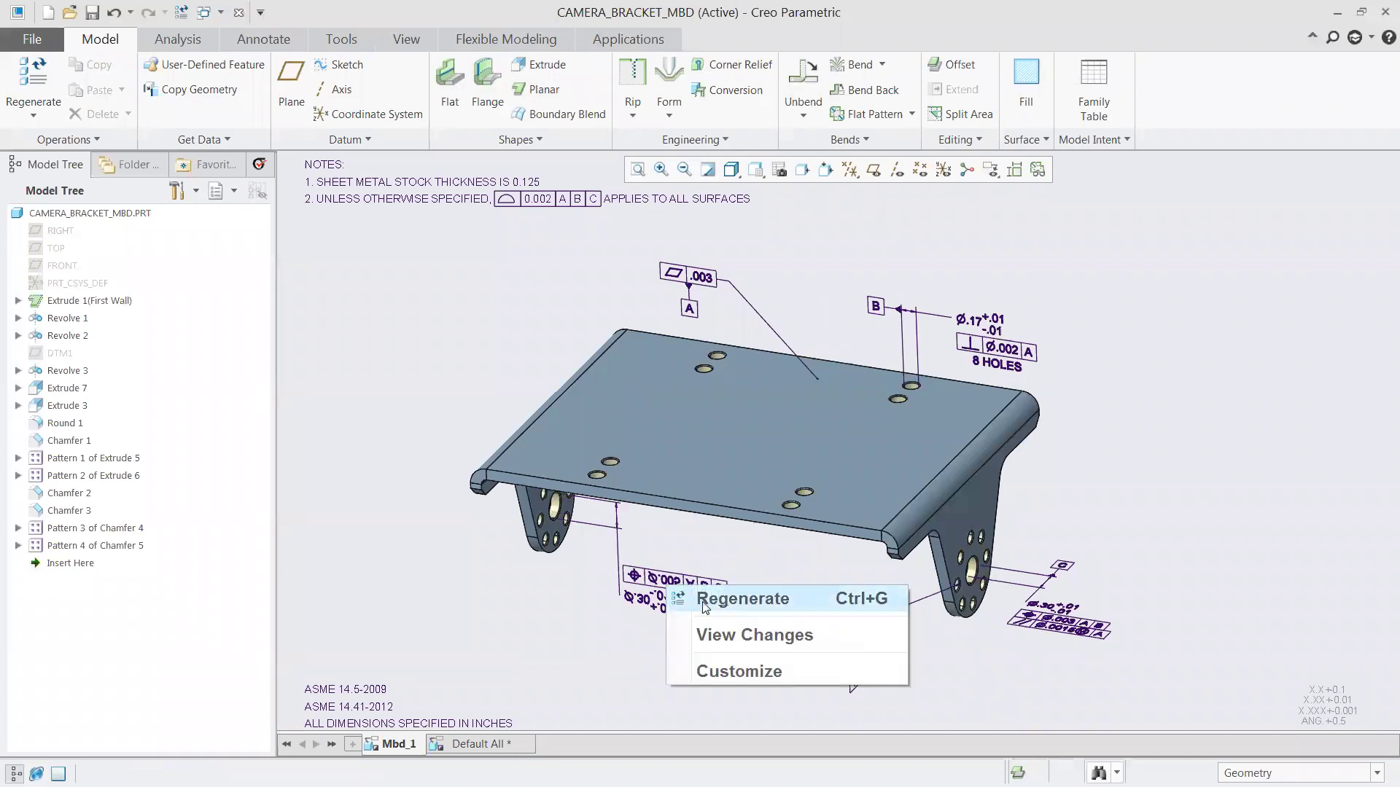
left_click(661, 603)
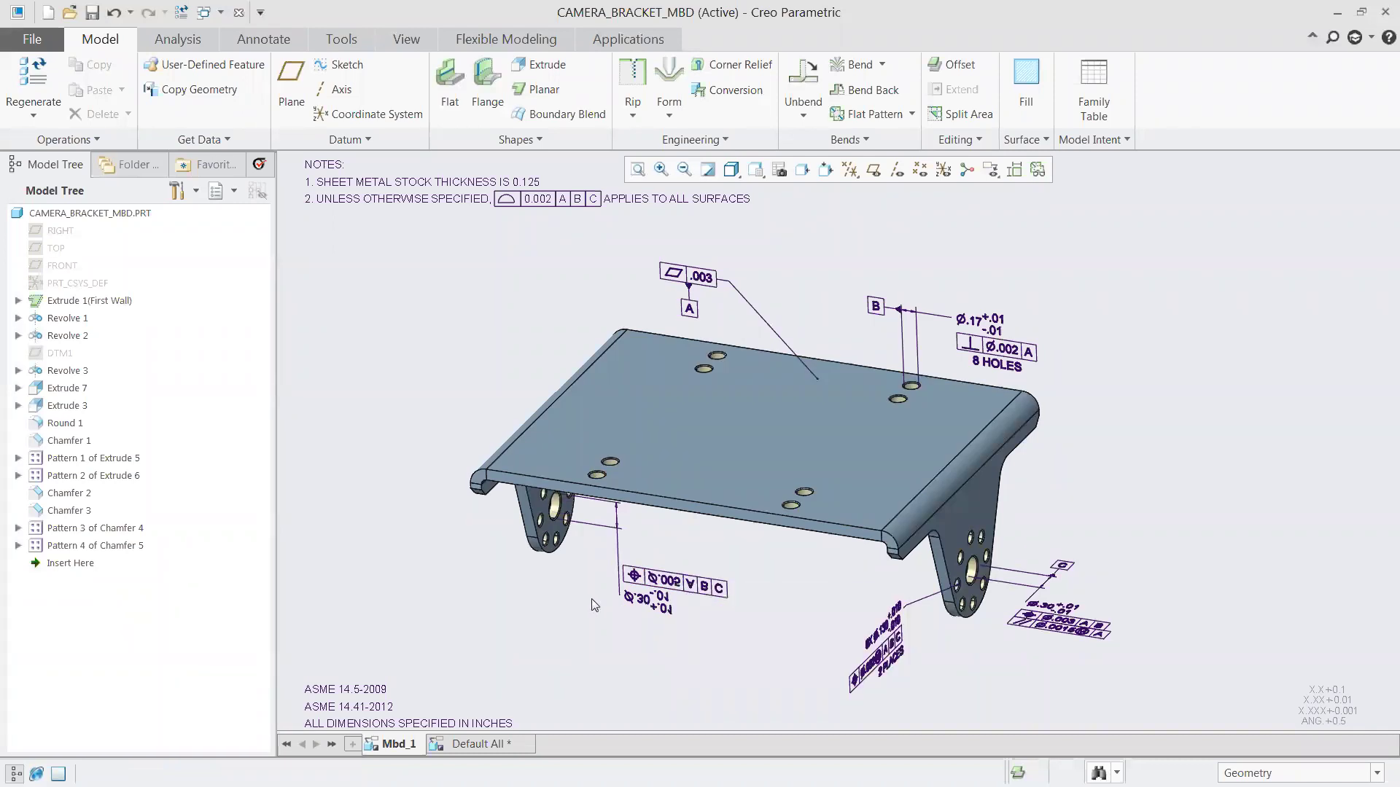
left_click(648, 607)
right_click(648, 607)
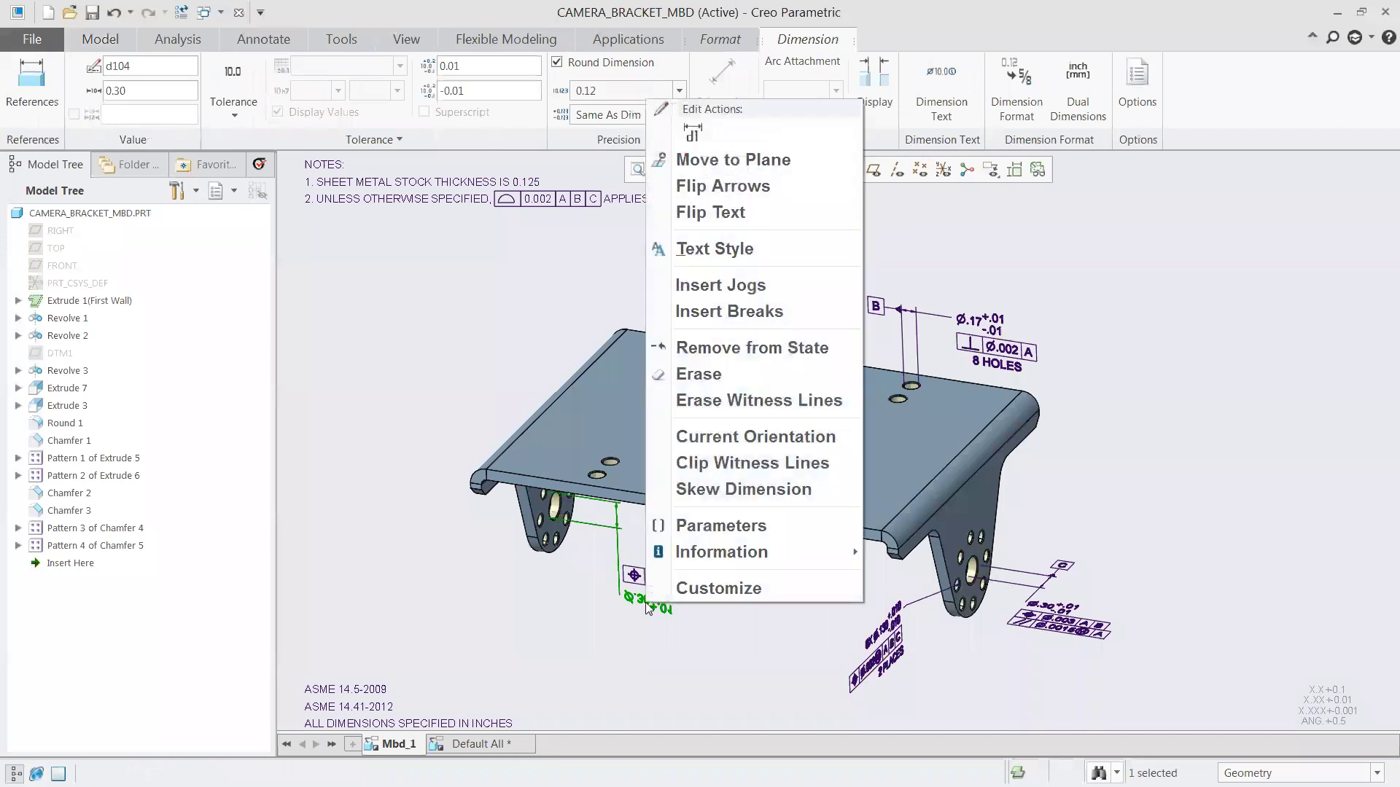
left_click(721, 438)
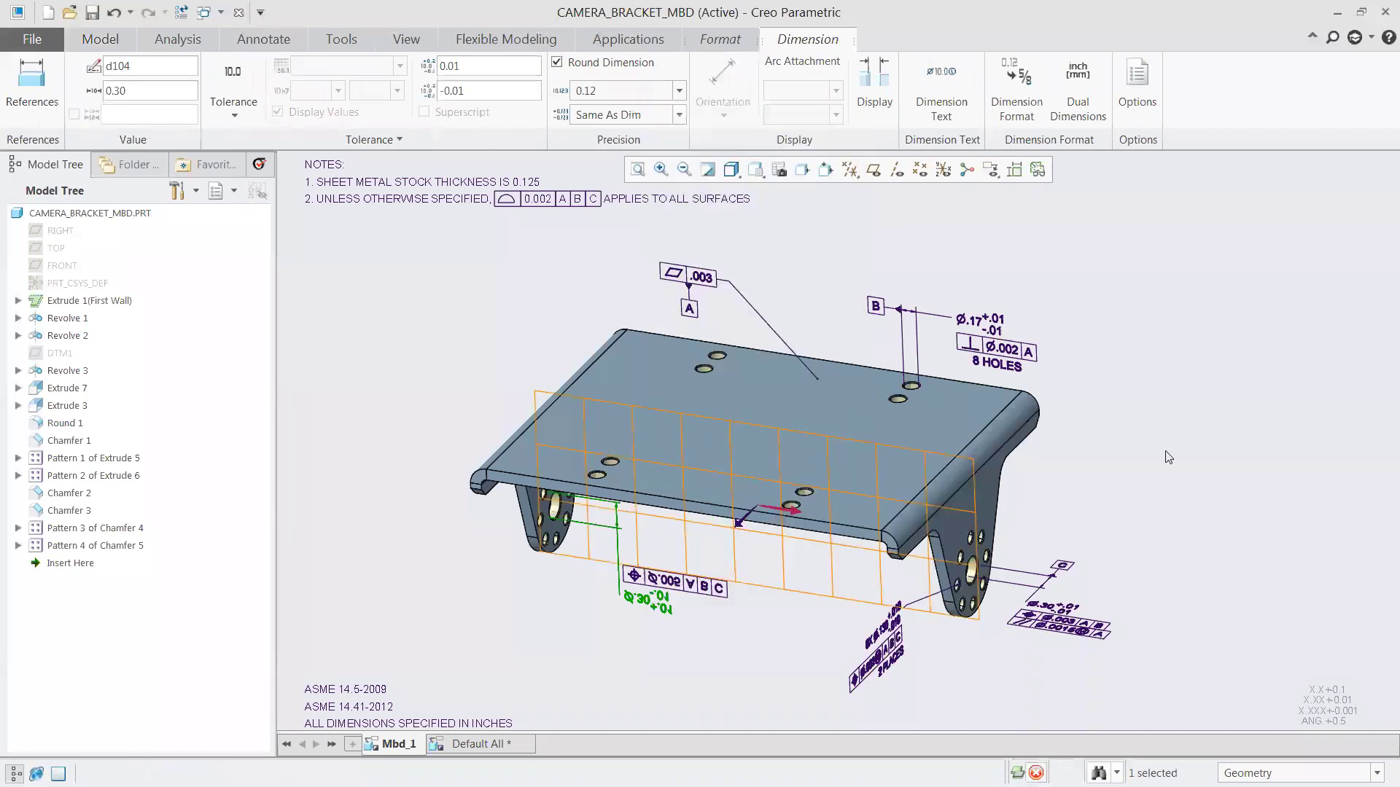
left_click(1229, 401)
double_click(1245, 430)
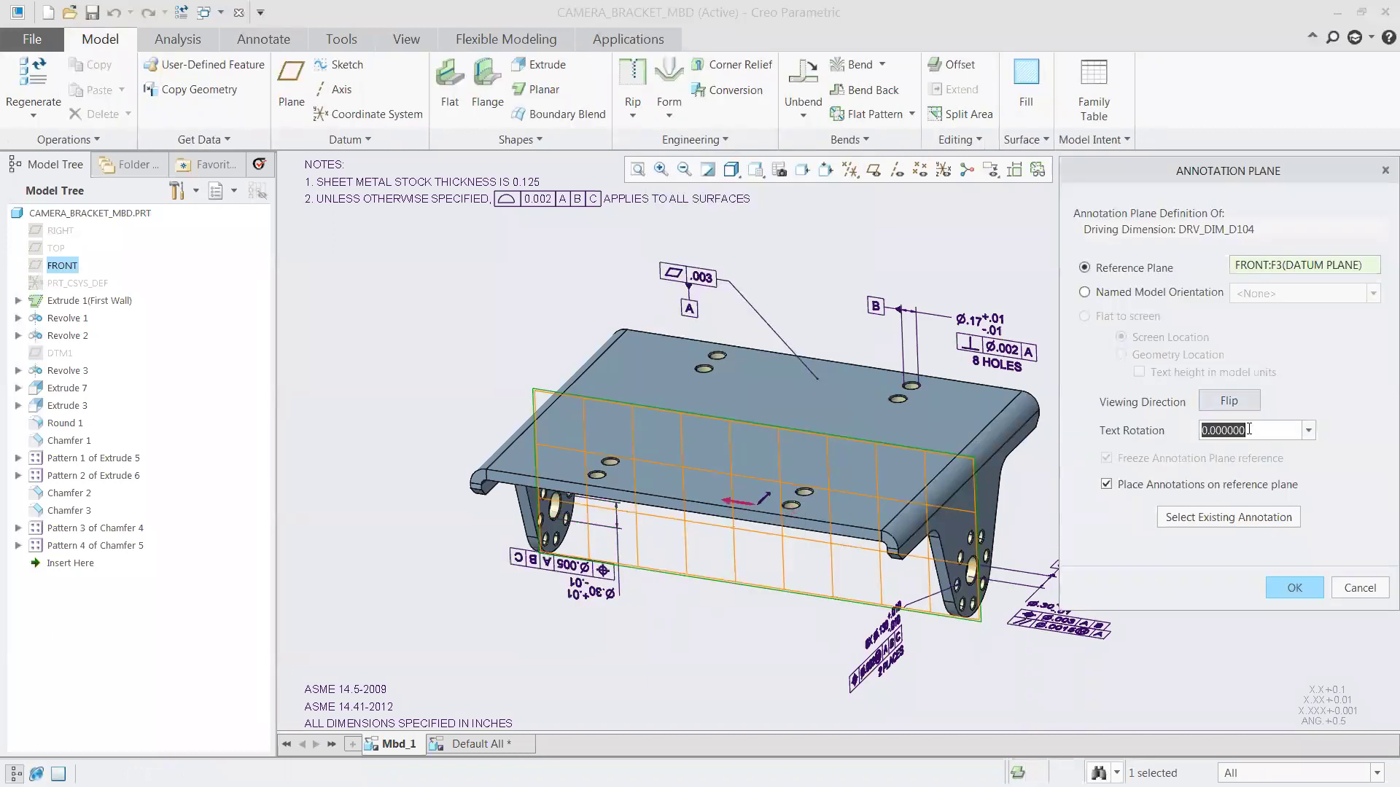
type("180")
key("Return")
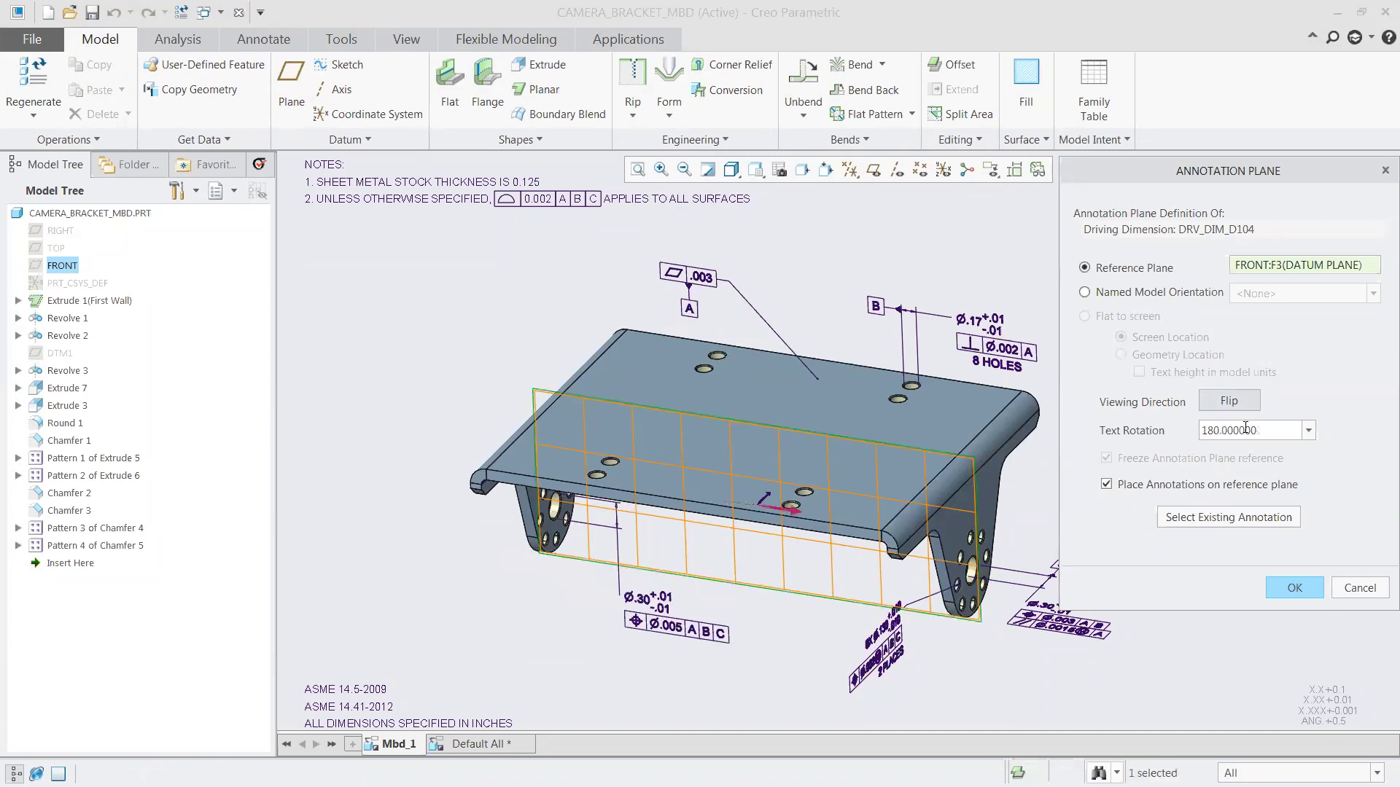
left_click(1289, 594)
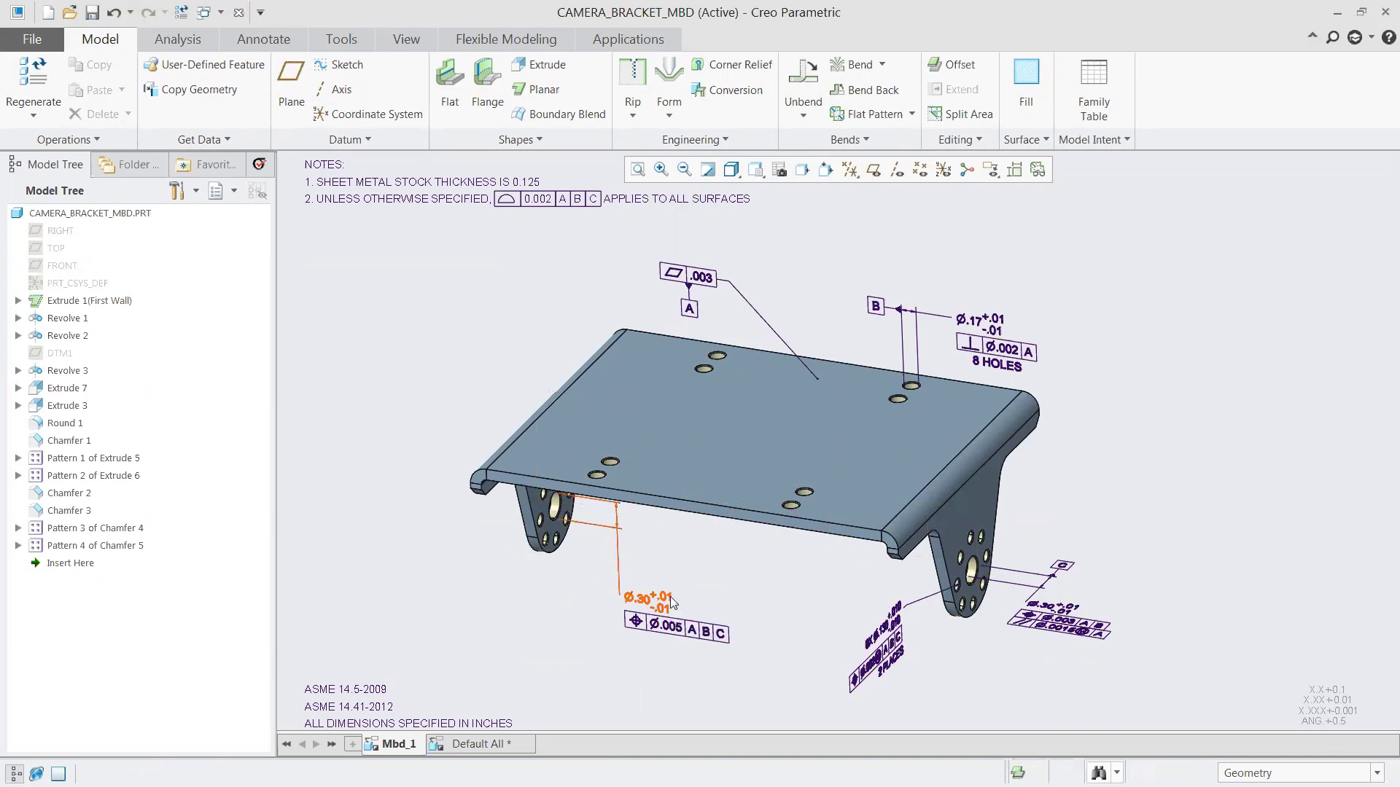
middle_click_drag(660, 599, 674, 595)
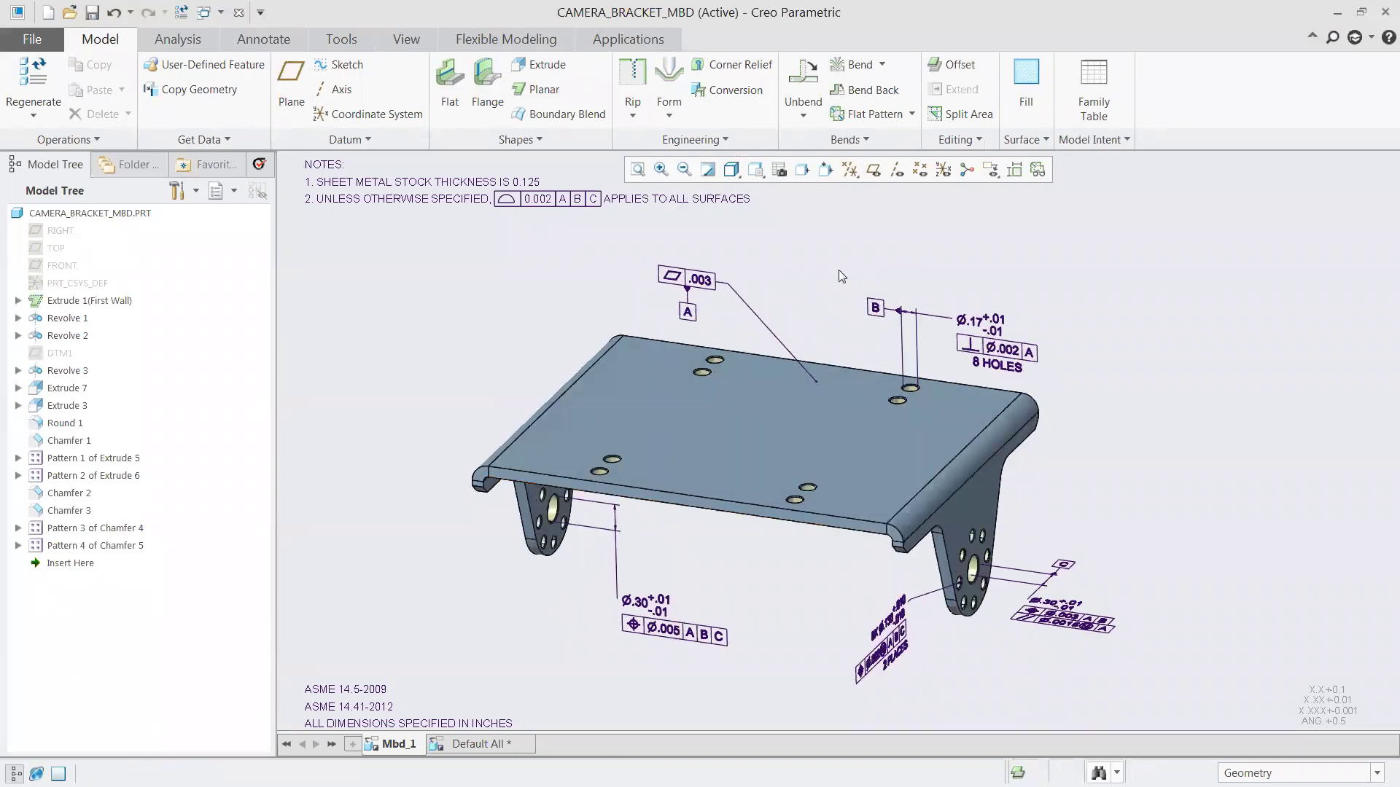
Step: Switch to the Annotate tab to show Mbd_1's annotation tree
left_click(263, 39)
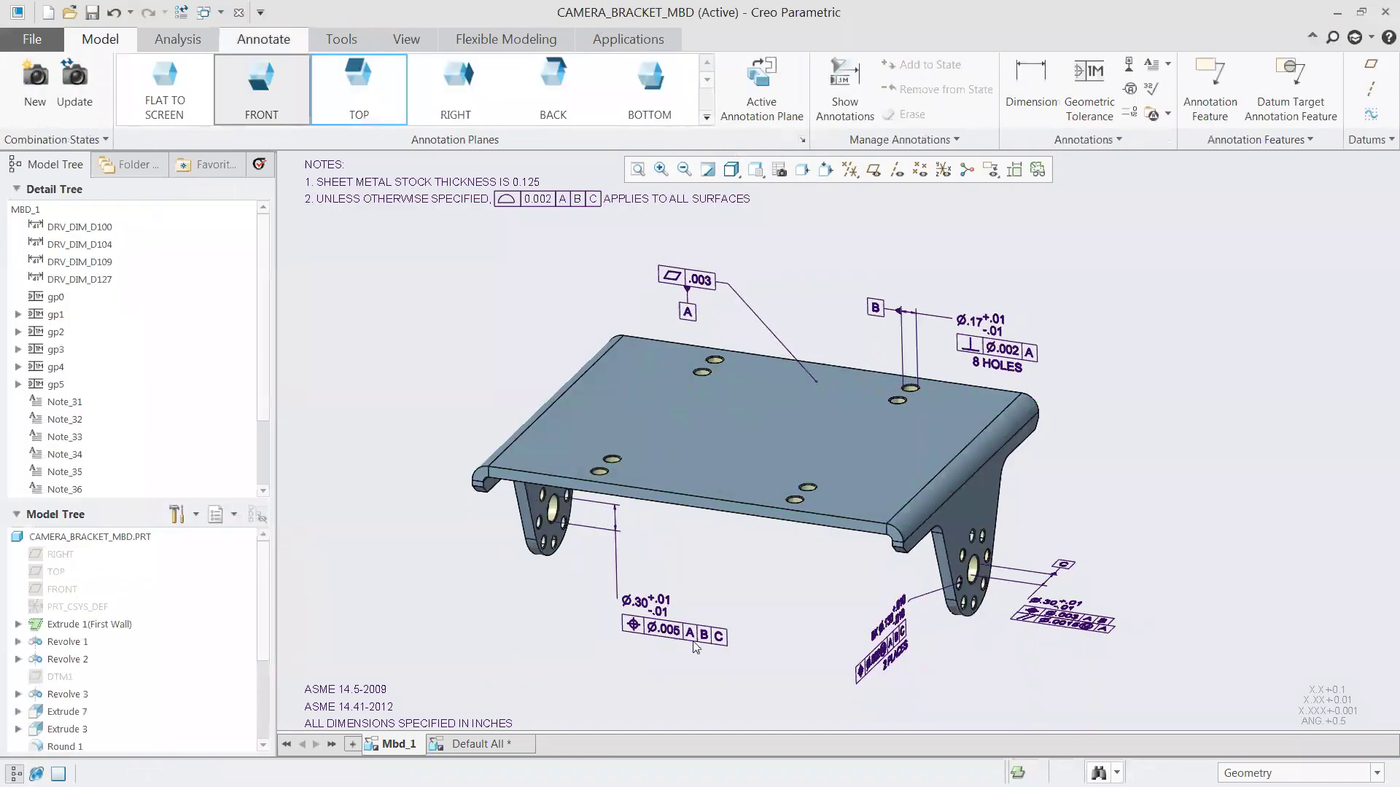